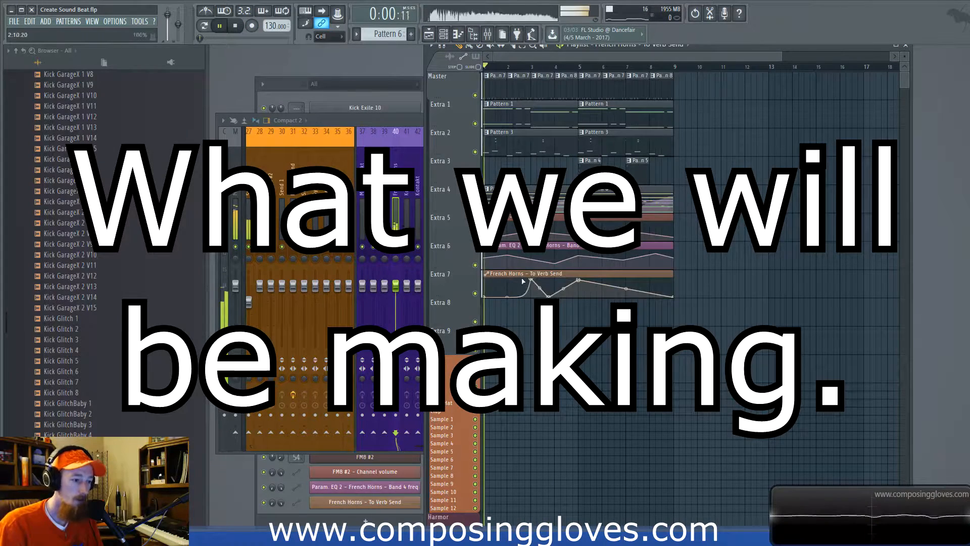
Bend the rise before the bar 5 peak in the French Horns – To Verb Send automation clip and add a low point at bar 6
{"action": "scroll", "coordinate": [523, 280], "scroll_direction": "up", "scroll_amount": 2}
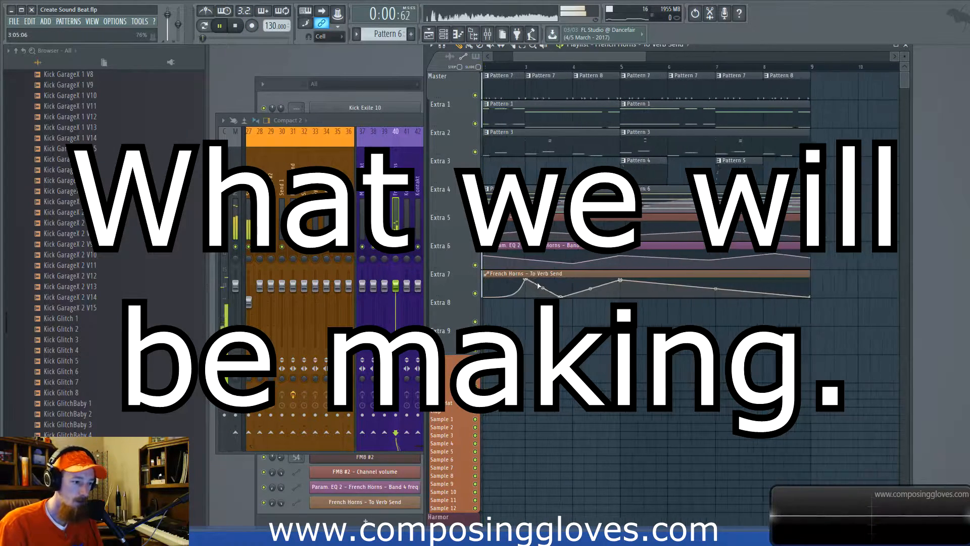
{"action": "left_click_drag", "start_coordinate": [597, 291], "coordinate": [596, 302]}
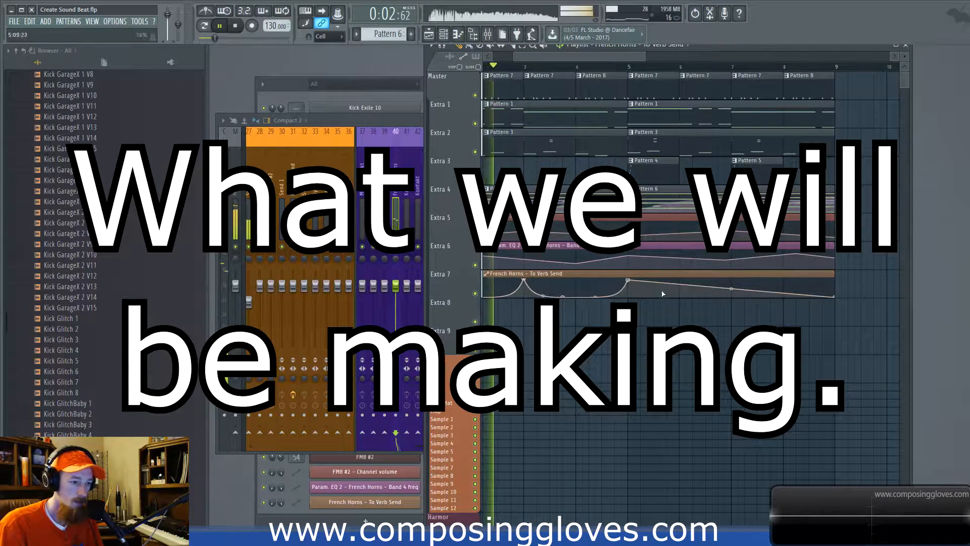
{"action": "right_click", "coordinate": [679, 296]}
{"action": "right_click", "coordinate": [656, 281]}
Move the bar 5 peak of the French Horns – To Verb Send automation to bar 4 and straighten its fall towards bar 6
{"action": "key", "text": "space"}
{"action": "left_click_drag", "start_coordinate": [627, 281], "coordinate": [575, 281]}
{"action": "key", "text": "space"}
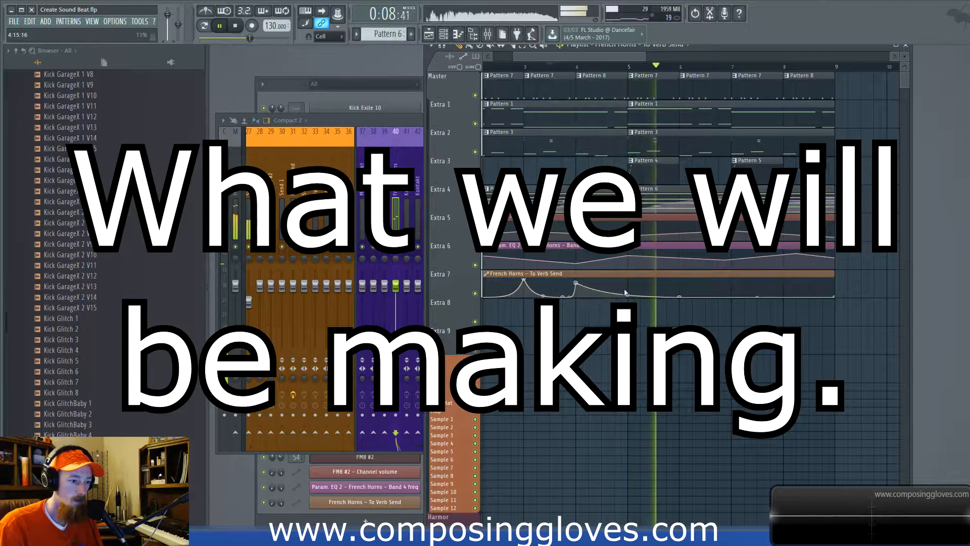
{"action": "left_click_drag", "start_coordinate": [628, 294], "coordinate": [627, 287]}
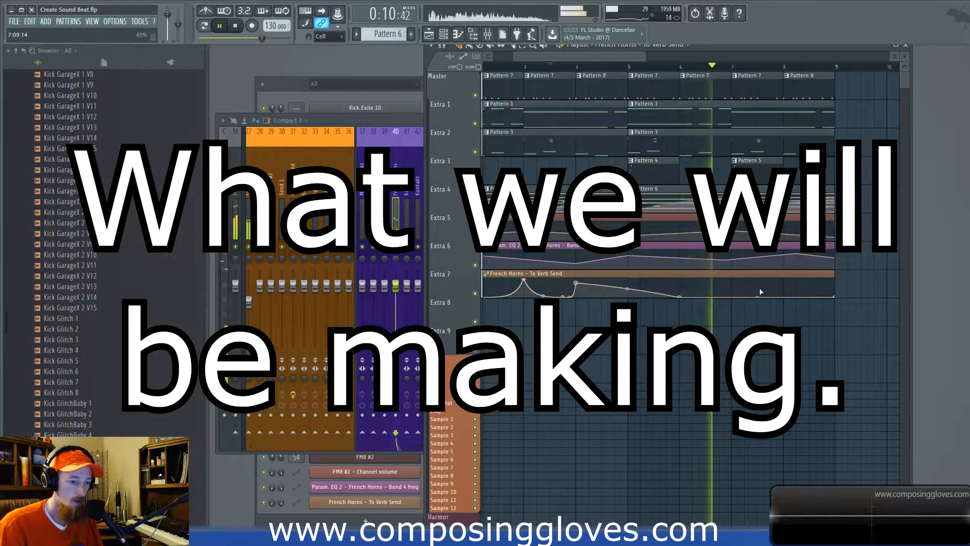
Add a peak of about 89% at bar 8 of the French Horns – To Verb Send automation and adjust the curve rising to it
{"action": "right_click", "coordinate": [783, 281]}
{"action": "left_click_drag", "start_coordinate": [732, 288], "coordinate": [732, 293]}
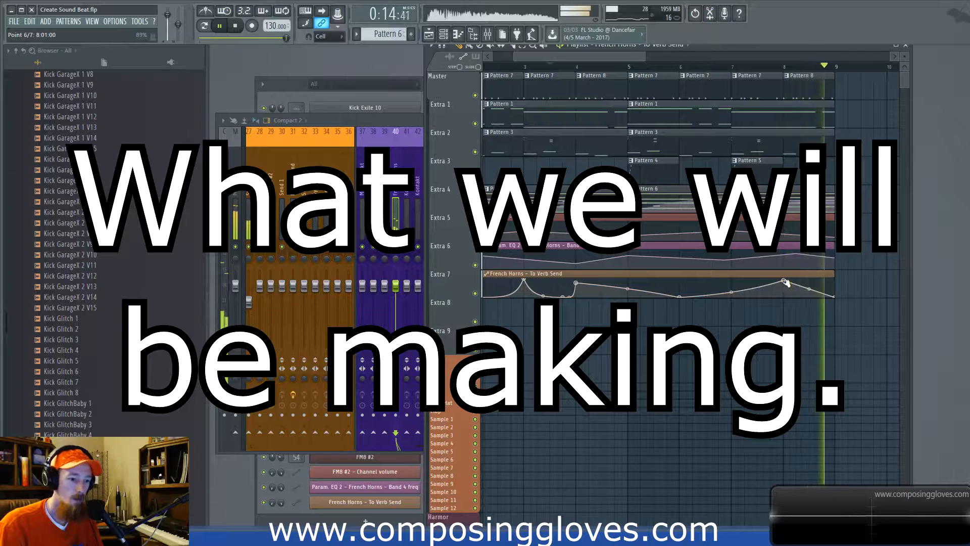
{"action": "scroll", "coordinate": [628, 289], "scroll_direction": "down", "scroll_amount": 3}
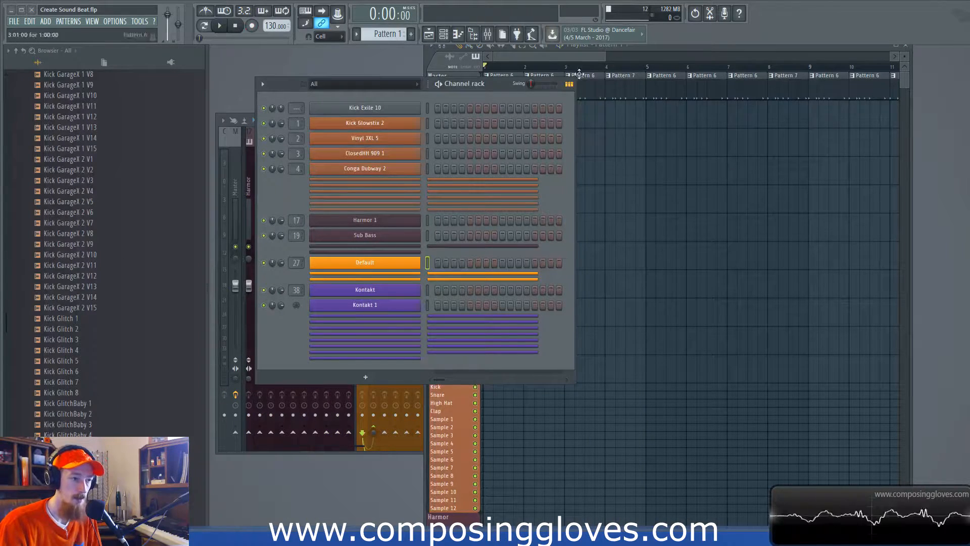
Play back the existing Pattern 6 and Pattern 7 clips on the playlist's Master track
{"action": "left_click", "coordinate": [579, 74]}
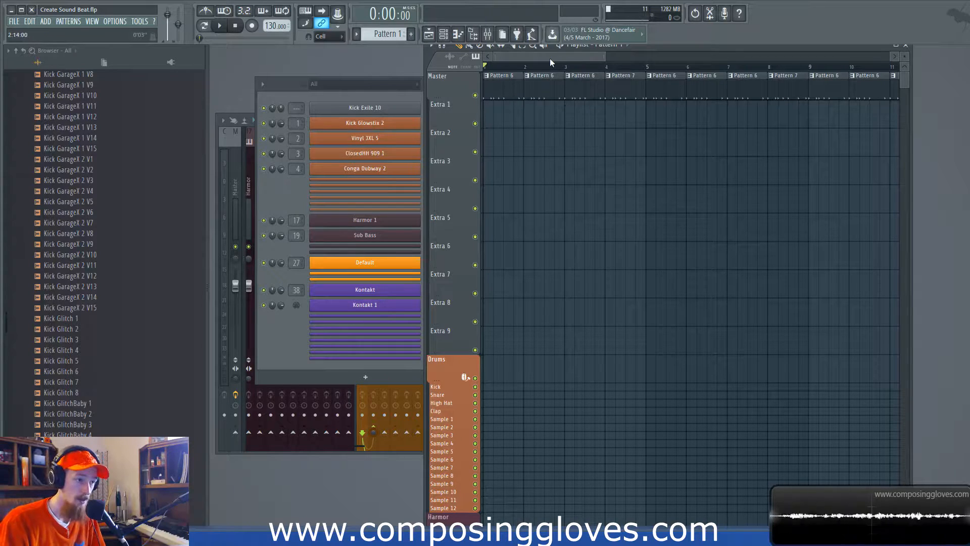
{"action": "left_click", "coordinate": [273, 207]}
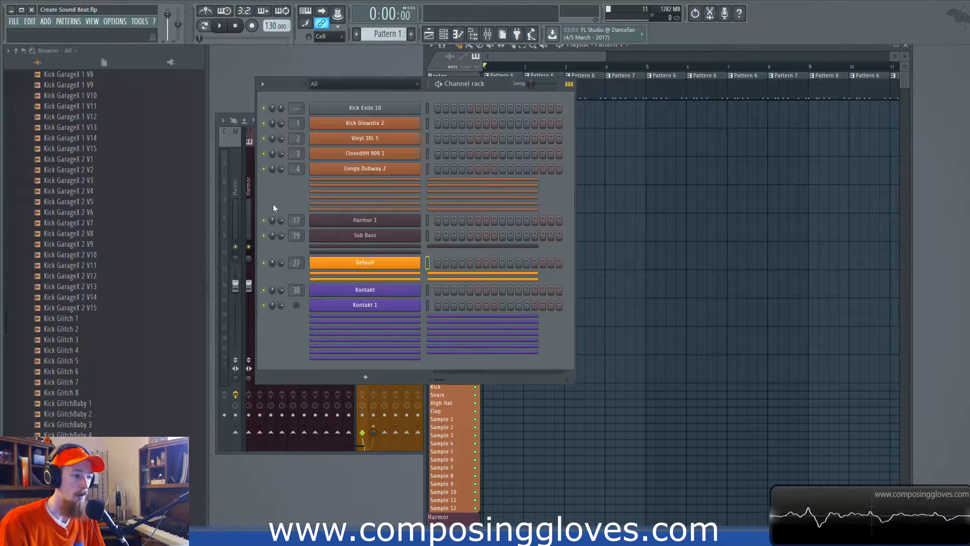
{"action": "left_click", "coordinate": [577, 237]}
{"action": "key", "text": "space"}
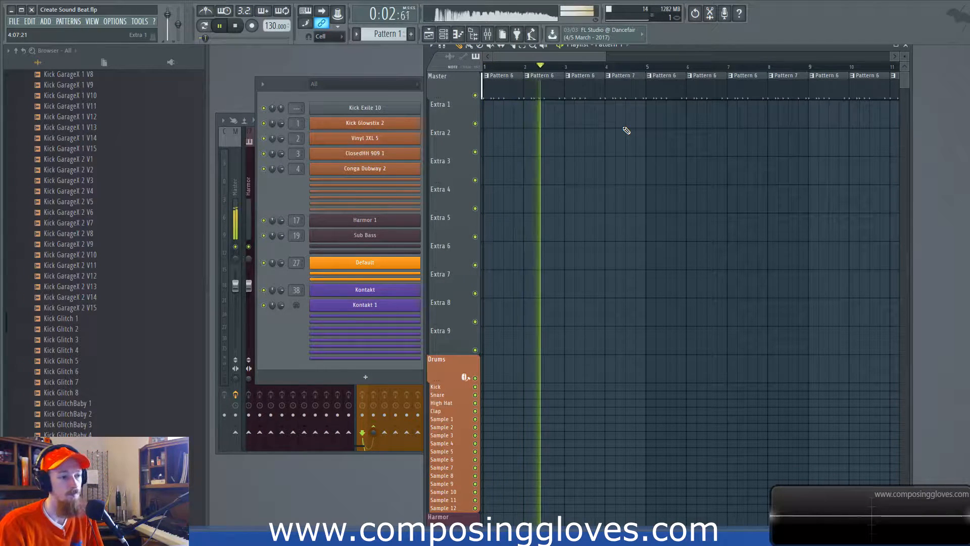
{"action": "key", "text": "space"}
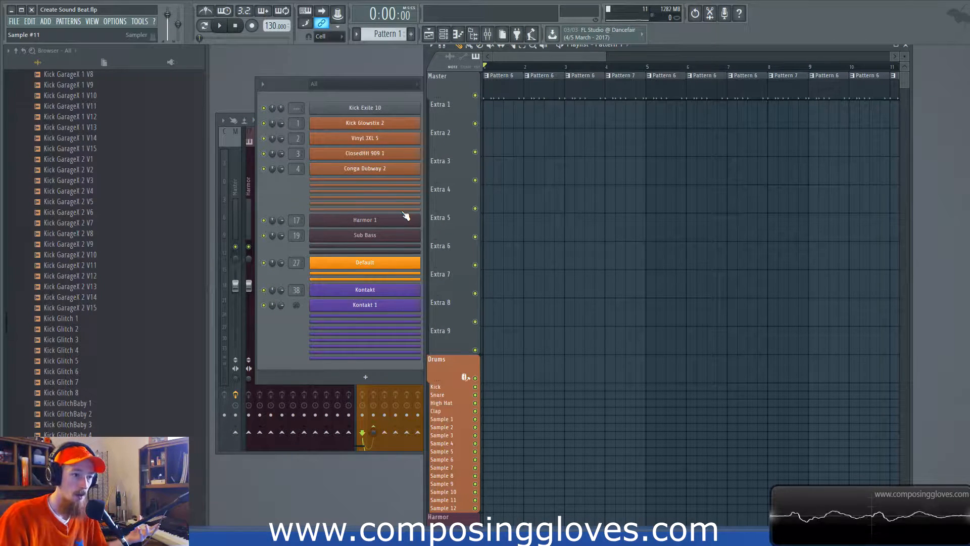
Open the Default Sytrus channel and show its operator 1 settings
{"action": "left_click", "coordinate": [282, 200]}
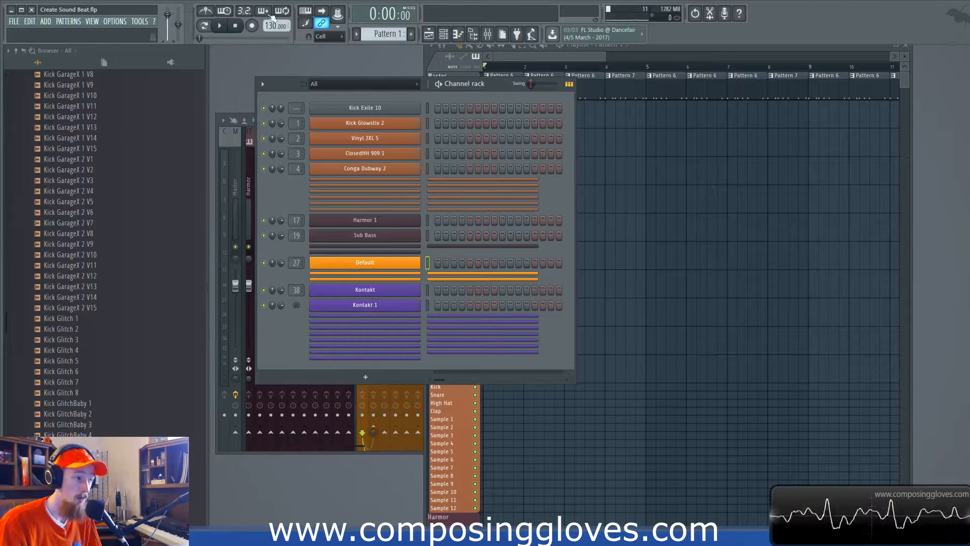
{"action": "left_click", "coordinate": [503, 94]}
{"action": "left_click", "coordinate": [366, 96]}
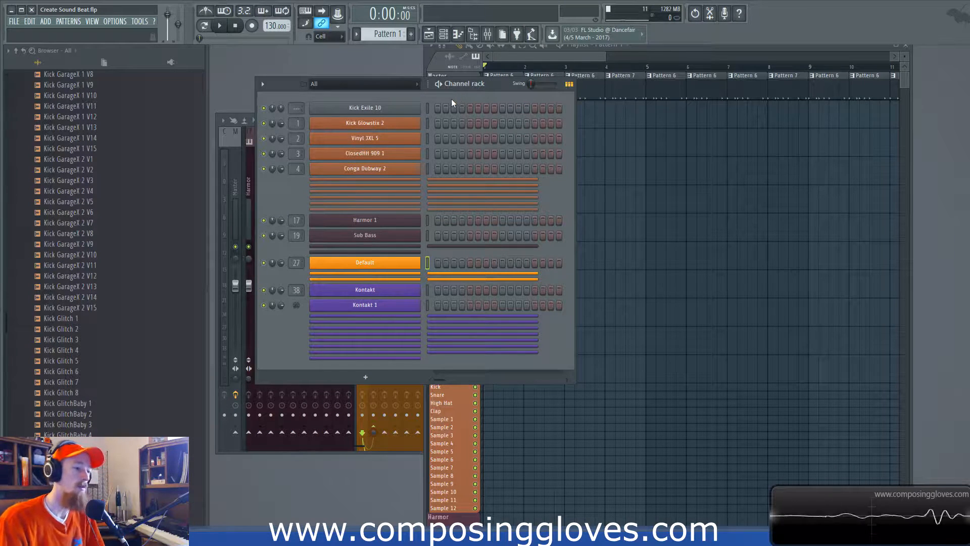
{"action": "left_click", "coordinate": [389, 264]}
{"action": "left_click_drag", "start_coordinate": [519, 102], "coordinate": [468, 99]}
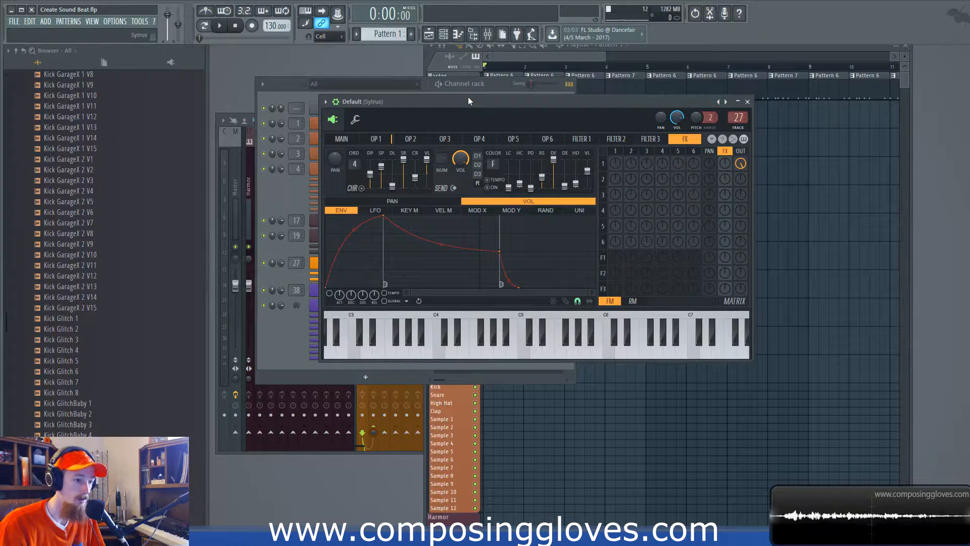
{"action": "left_click", "coordinate": [380, 139]}
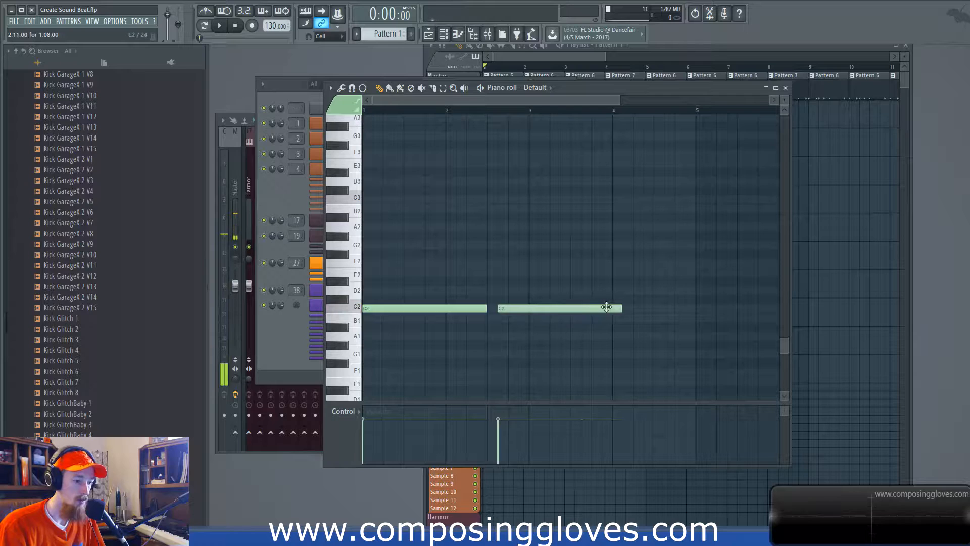
Build a bass line in the Default piano roll with three C2 notes across bars 1–2 and two G1 notes across bars 3–4
{"action": "left_click_drag", "start_coordinate": [622, 308], "coordinate": [523, 308]}
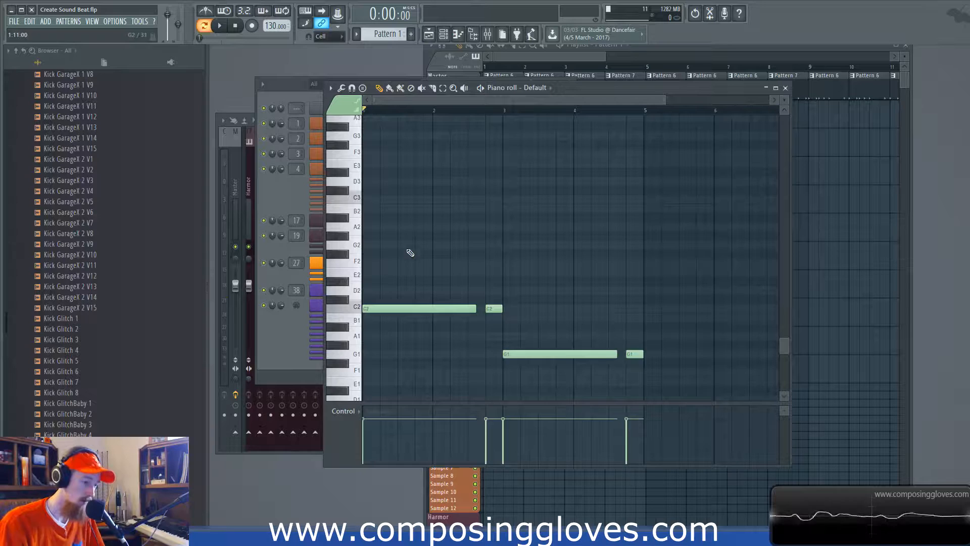
{"action": "scroll", "coordinate": [587, 251], "scroll_direction": "up", "scroll_amount": 2}
{"action": "scroll", "coordinate": [531, 243], "scroll_direction": "down", "scroll_amount": 3}
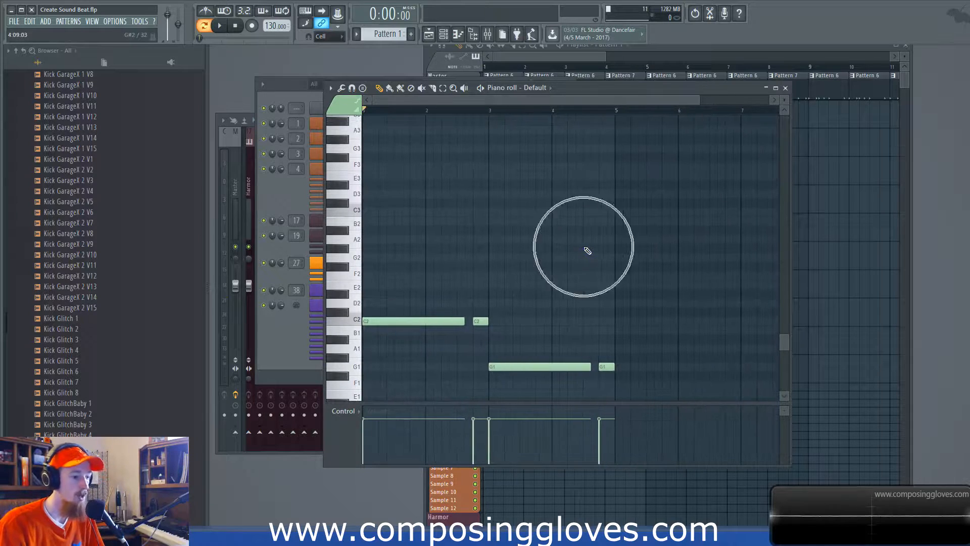
{"action": "key", "text": "space"}
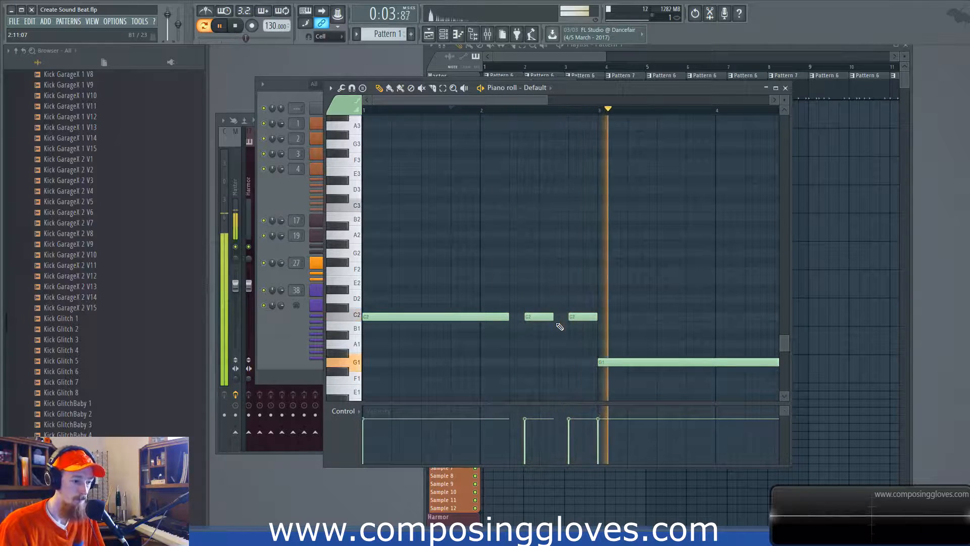
{"action": "scroll", "coordinate": [640, 356], "scroll_direction": "down", "scroll_amount": 3}
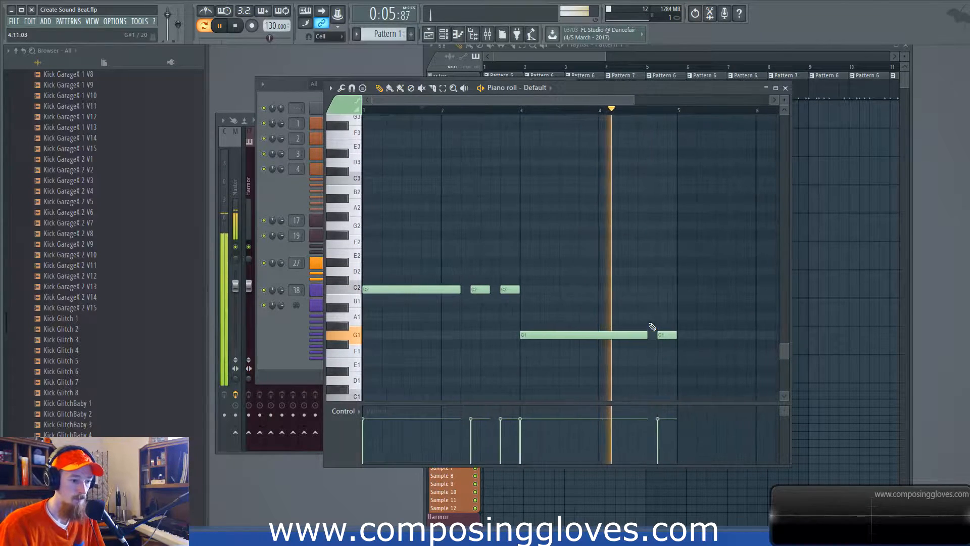
{"action": "key", "text": "space"}
Play back the arrangement in song mode to hear the bass line in context
{"action": "left_click", "coordinate": [592, 71]}
{"action": "key", "text": "space"}
{"action": "left_click", "coordinate": [404, 98]}
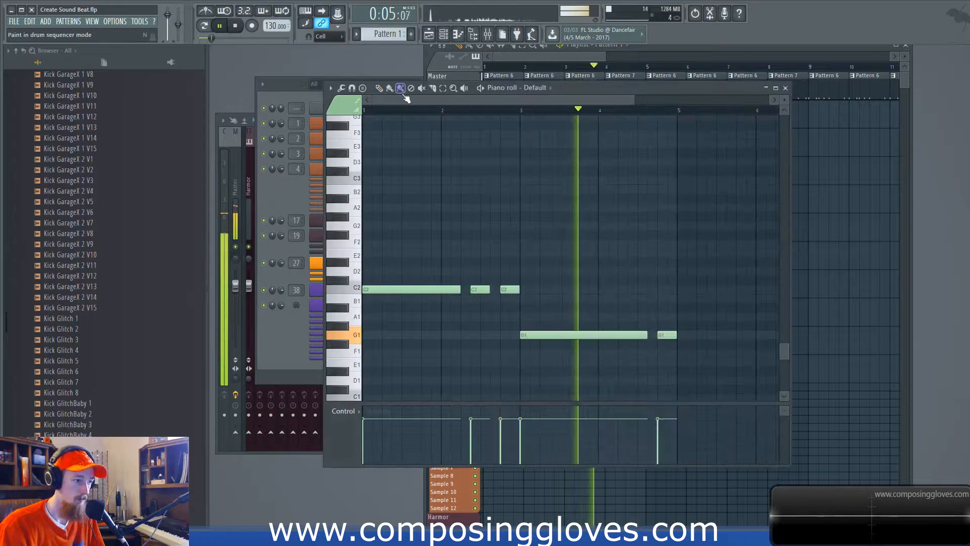
{"action": "left_click", "coordinate": [342, 89]}
{"action": "left_click", "coordinate": [483, 104]}
{"action": "key", "text": "space"}
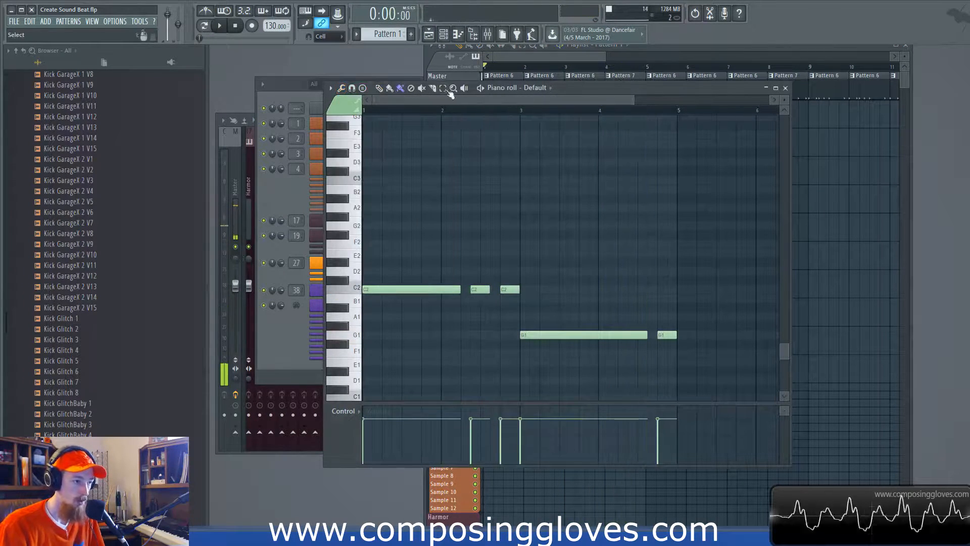
Close the bass line's piano roll and add a second Sytrus channel named Air Pluck on mixer track 29
{"action": "left_click", "coordinate": [784, 89]}
{"action": "left_click", "coordinate": [296, 194]}
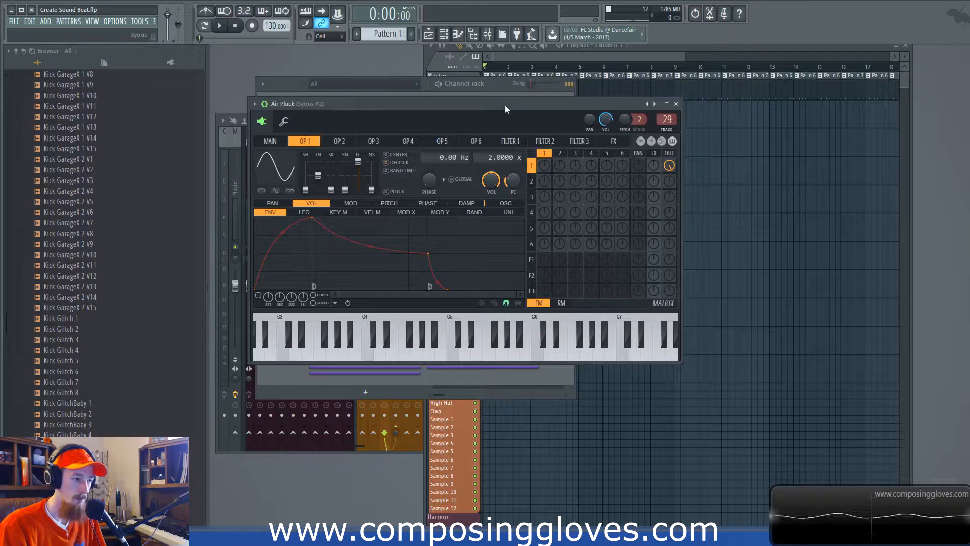
{"action": "left_click_drag", "start_coordinate": [505, 105], "coordinate": [565, 89]}
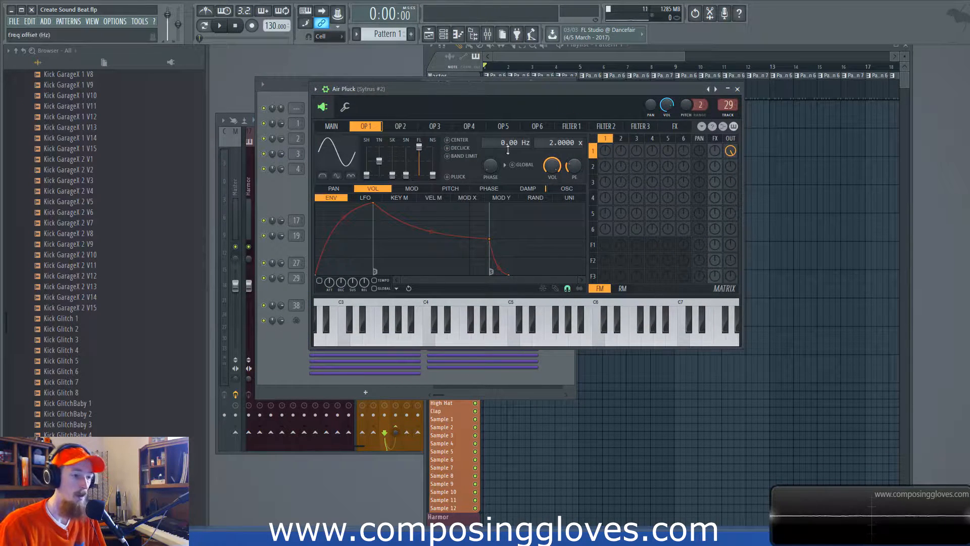
Enable Air Pluck's operator 1 volume envelope and shape it as a short pluck with immediate attack, fast decay and low sustain
{"action": "left_click", "coordinate": [320, 280]}
{"action": "left_click_drag", "start_coordinate": [373, 203], "coordinate": [316, 203]}
{"action": "left_click_drag", "start_coordinate": [489, 239], "coordinate": [332, 275]}
{"action": "left_click_drag", "start_coordinate": [508, 276], "coordinate": [377, 311]}
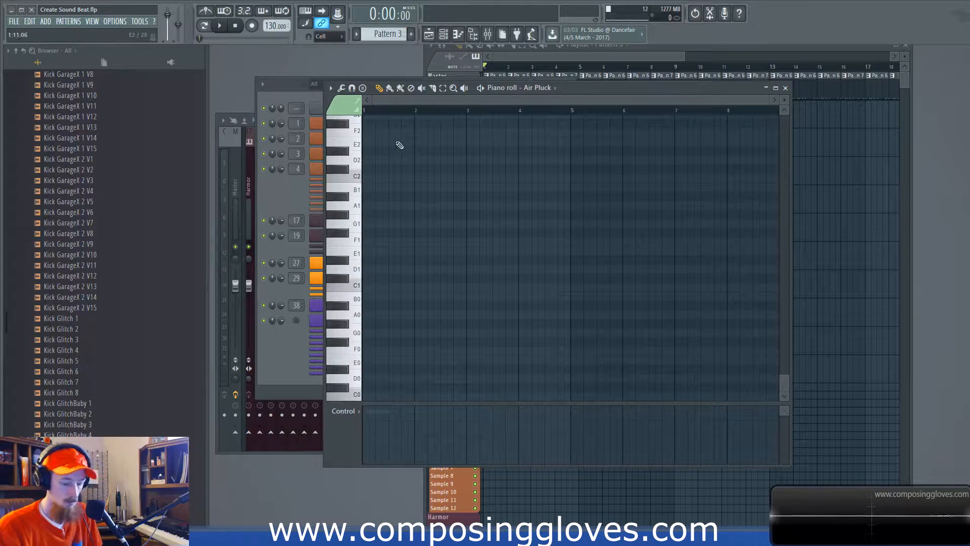
In Air Pluck's Pattern 3 piano roll, place C4 at bar 1, D#4 halfway through bar 1 and G3 at bar 2
{"action": "scroll", "coordinate": [372, 202], "scroll_direction": "up", "scroll_amount": 6}
{"action": "left_click", "coordinate": [359, 178]}
{"action": "left_click", "coordinate": [370, 178]}
{"action": "scroll", "coordinate": [404, 202], "scroll_direction": "up", "scroll_amount": 3}
{"action": "scroll", "coordinate": [473, 217], "scroll_direction": "up", "scroll_amount": 2}
{"action": "left_click", "coordinate": [445, 180]}
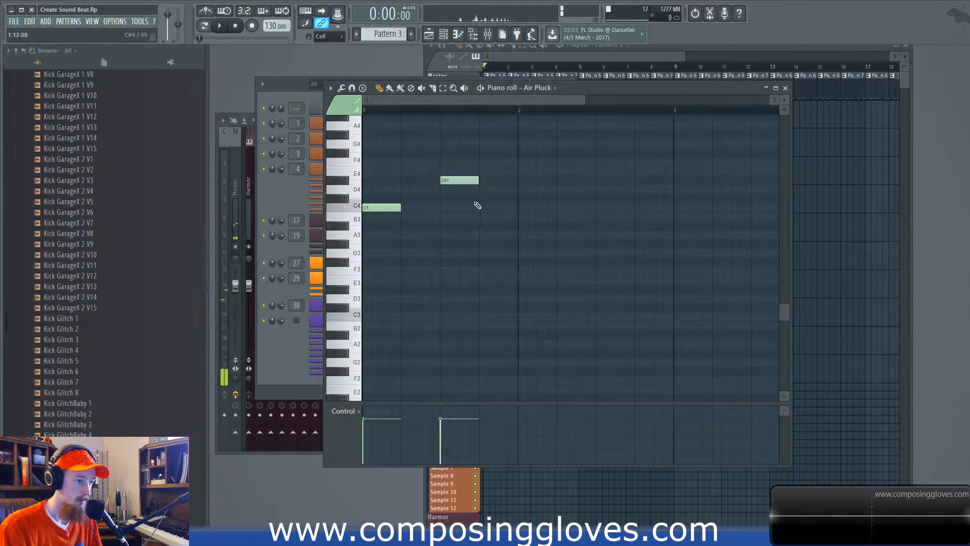
{"action": "left_click", "coordinate": [532, 253]}
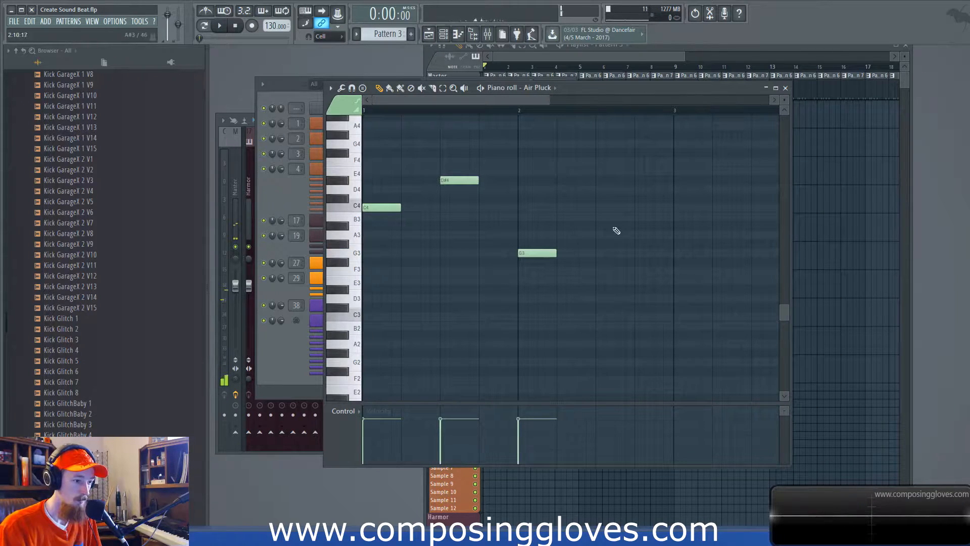
Add a C4 note halfway through bar 2 of the Air Pluck melody
{"action": "scroll", "coordinate": [576, 186], "scroll_direction": "down", "scroll_amount": 2}
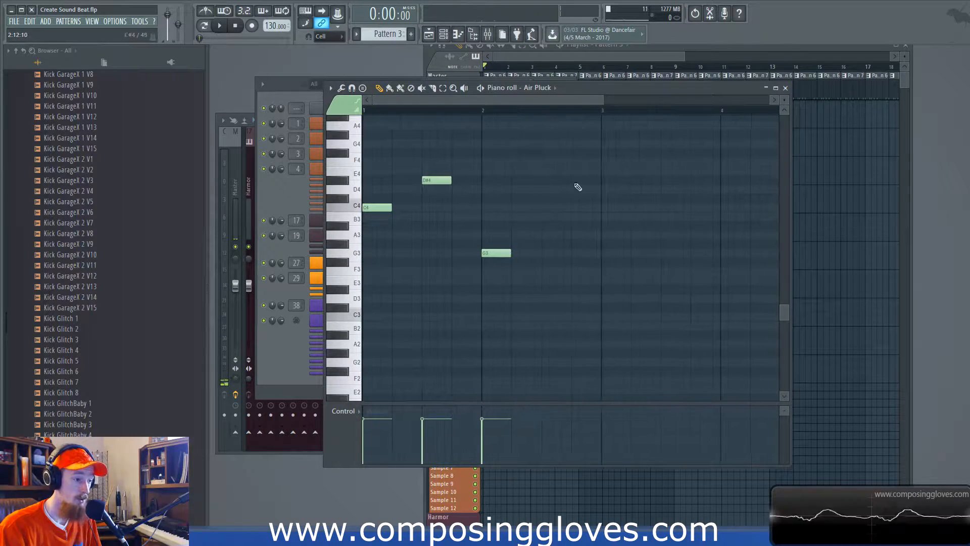
{"action": "scroll", "coordinate": [546, 202], "scroll_direction": "right", "scroll_amount": 3}
{"action": "left_click", "coordinate": [505, 211]}
{"action": "left_click", "coordinate": [614, 62]}
{"action": "left_click", "coordinate": [502, 157]}
{"action": "double_click", "coordinate": [496, 144]}
{"action": "scroll", "coordinate": [528, 212], "scroll_direction": "down", "scroll_amount": 2}
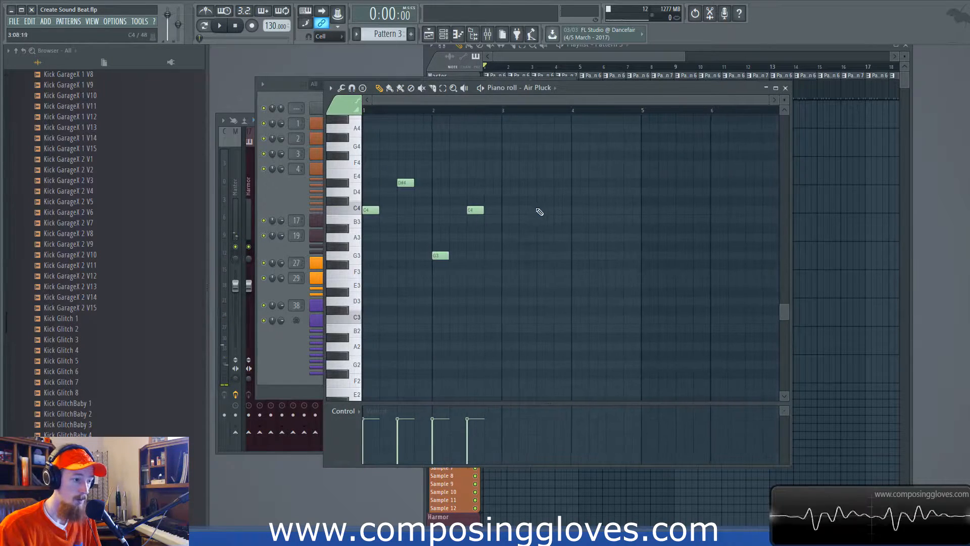
Add A#3 at bar 3, D4 halfway through bar 3, A#3 at bar 4 and G3 halfway through bar 4
{"action": "left_click", "coordinate": [506, 211]}
{"action": "right_click", "coordinate": [510, 213]}
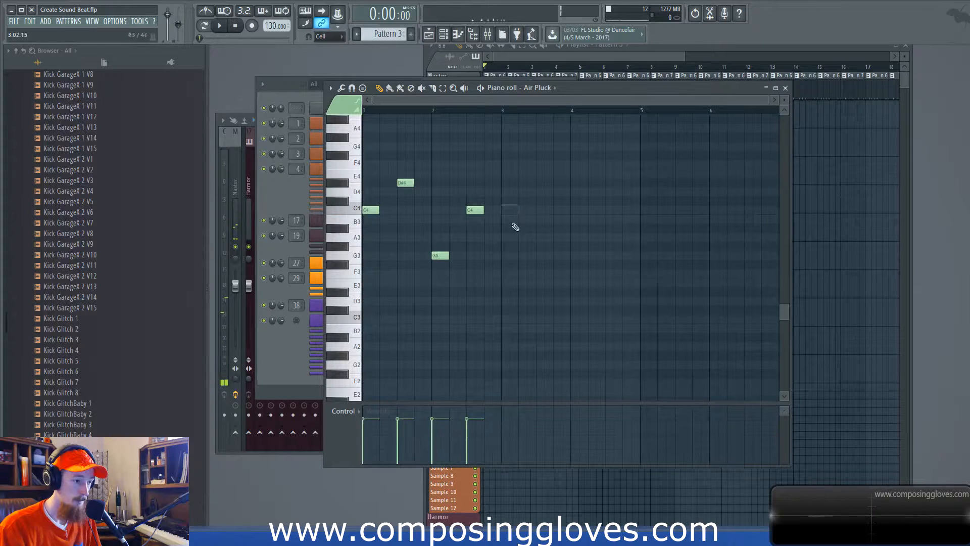
{"action": "left_click", "coordinate": [503, 229]}
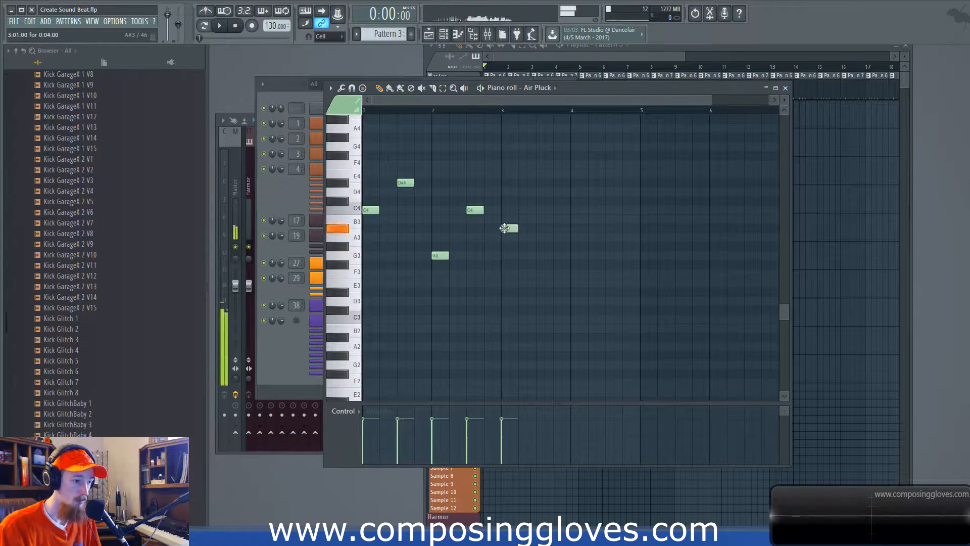
{"action": "left_click", "coordinate": [549, 193]}
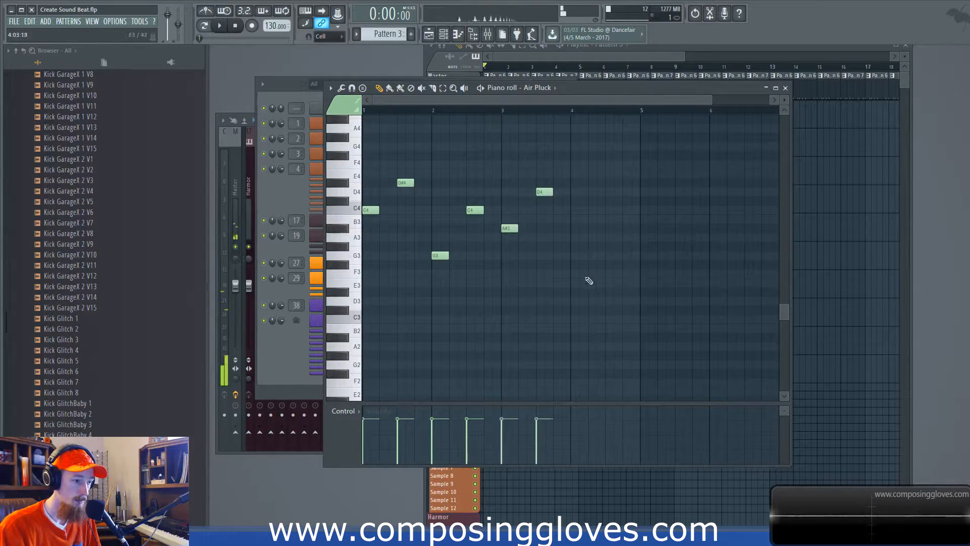
{"action": "left_click", "coordinate": [576, 229]}
{"action": "left_click", "coordinate": [613, 256]}
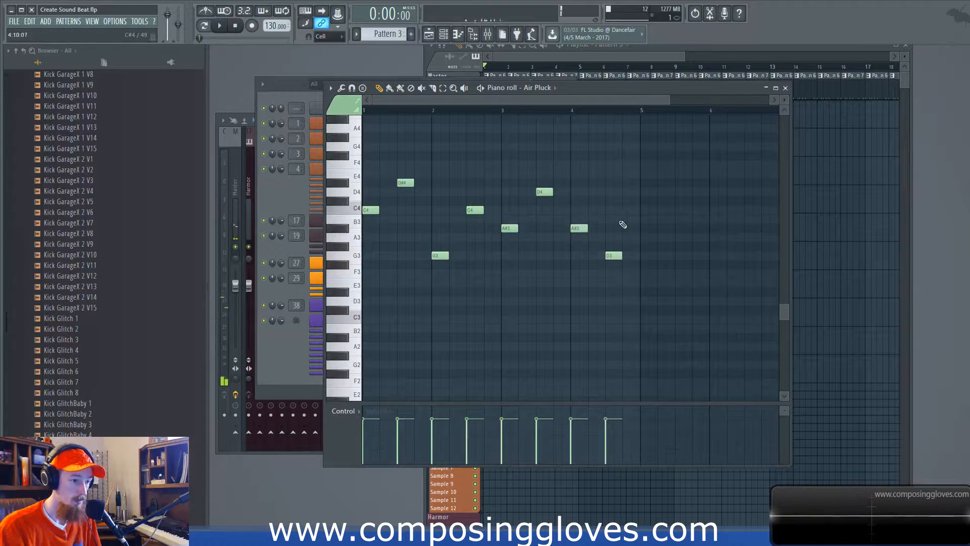
Play back the Air Pluck melody with the song and restart it from the beginning
{"action": "key", "text": "space"}
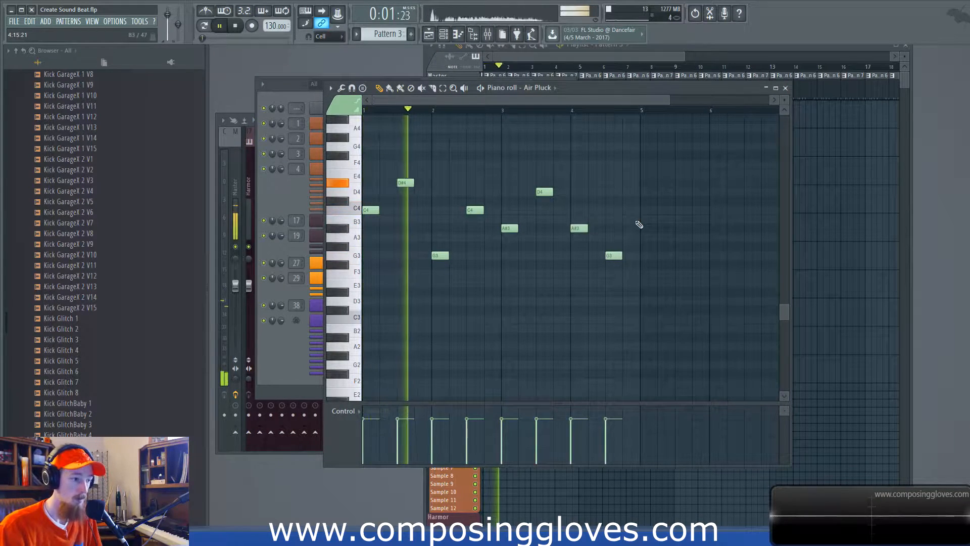
{"action": "scroll", "coordinate": [638, 224], "scroll_direction": "down", "scroll_amount": 1}
{"action": "scroll", "coordinate": [396, 206], "scroll_direction": "up", "scroll_amount": 1}
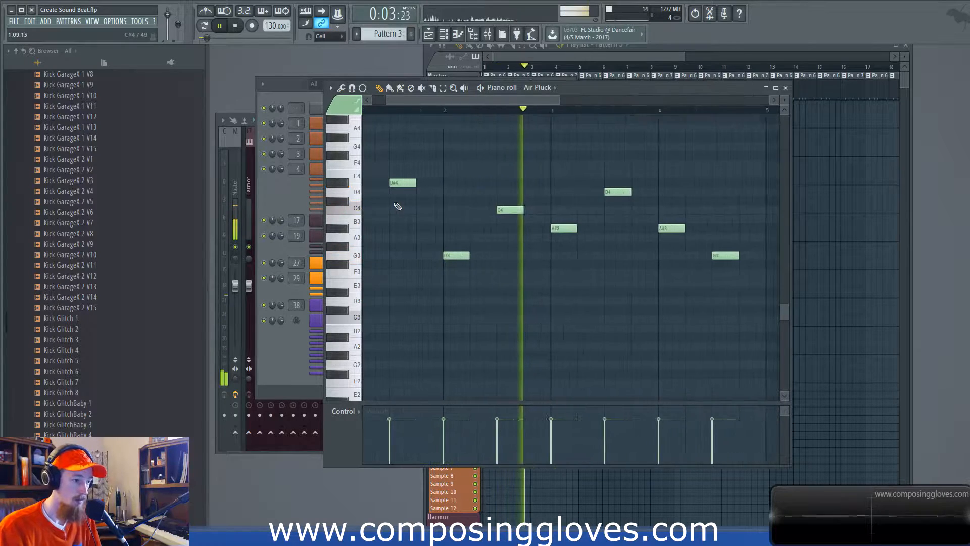
{"action": "key", "text": "space"}
{"action": "key", "text": "space"}
Shift the D#4 note in bar 1 and the C4 note in bar 2 two steps earlier
{"action": "left_click_drag", "start_coordinate": [437, 190], "coordinate": [422, 190]}
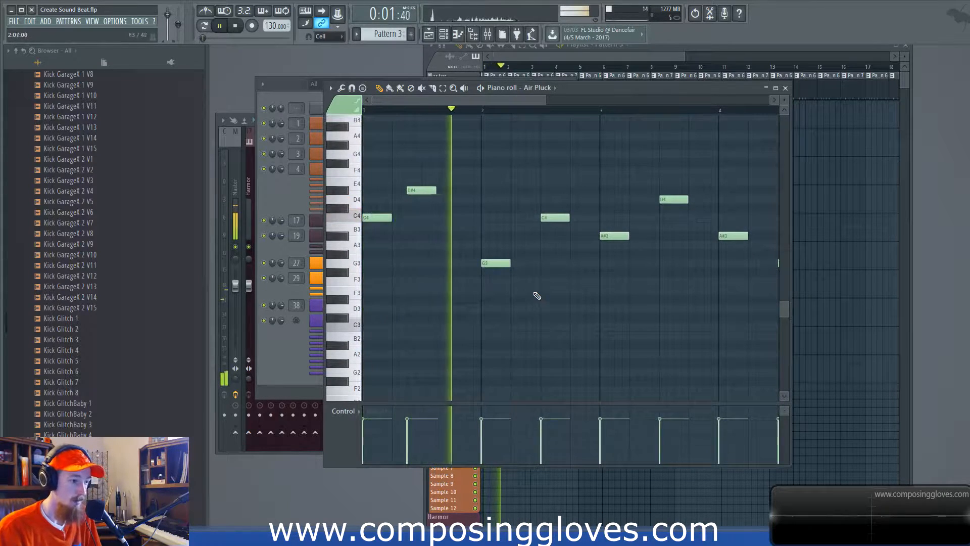
{"action": "key", "text": "space"}
{"action": "left_click_drag", "start_coordinate": [561, 217], "coordinate": [546, 218]}
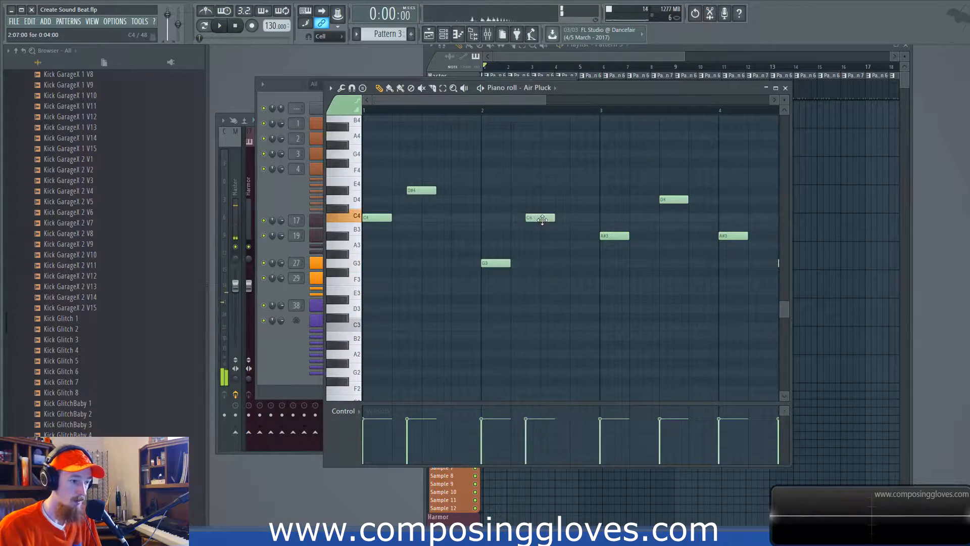
Raise the velocity of the Air Pluck melody notes to a slightly higher even level
{"action": "scroll", "coordinate": [556, 248], "scroll_direction": "down", "scroll_amount": 2}
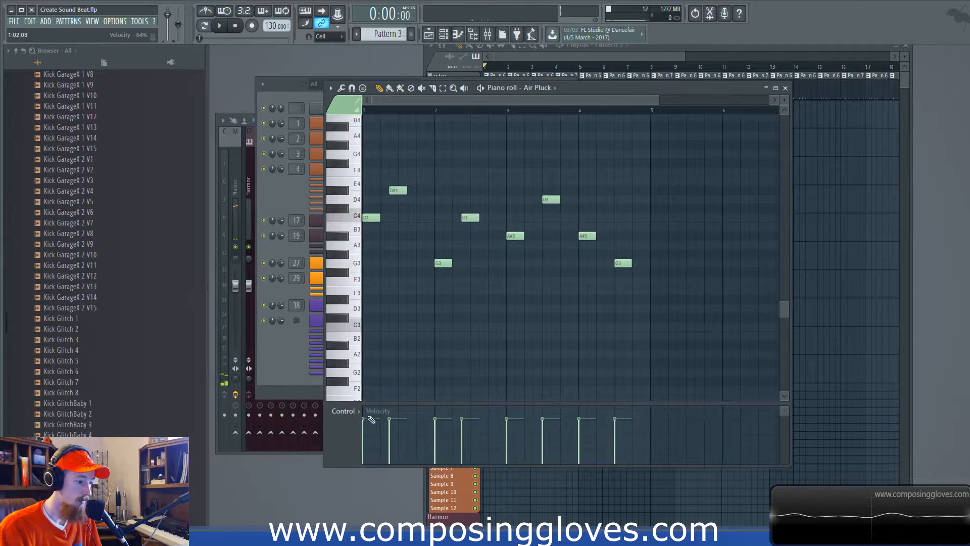
{"action": "left_click_drag", "start_coordinate": [438, 415], "coordinate": [617, 411]}
{"action": "scroll", "coordinate": [585, 238], "scroll_direction": "down", "scroll_amount": 2}
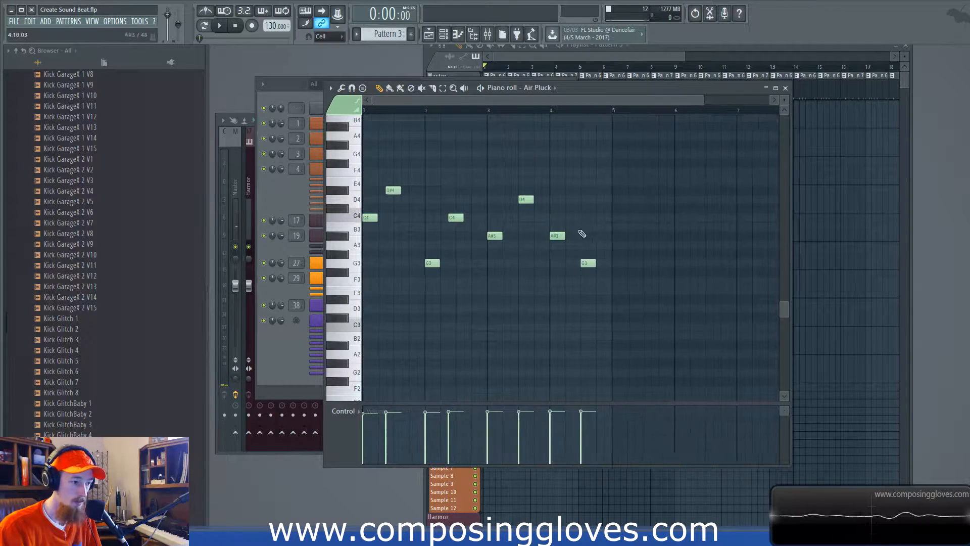
Copy the four melody notes of bars 3 and 4 into bars 5 and 6 and raise the last copy to E4
{"action": "left_click_drag", "start_coordinate": [487, 163], "coordinate": [730, 372]}
{"action": "left_click_drag", "start_coordinate": [488, 235], "coordinate": [616, 238]}
{"action": "left_click", "coordinate": [674, 286], "text": "ctrl"}
{"action": "mouse_move", "coordinate": [698, 276]}
{"action": "left_mouse_down"}
{"action": "mouse_move", "coordinate": [559, 286]}
{"action": "mouse_move", "coordinate": [574, 194]}
{"action": "left_mouse_up"}
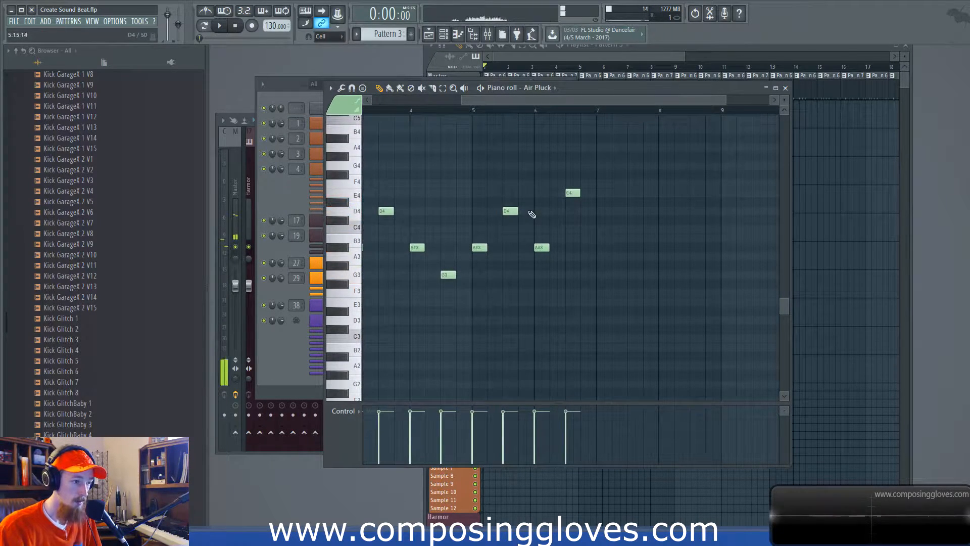
Play back the opening bars of the Air Pluck melody with the song and stop it
{"action": "key", "text": "space"}
{"action": "scroll", "coordinate": [412, 168], "scroll_direction": "down", "scroll_amount": 3}
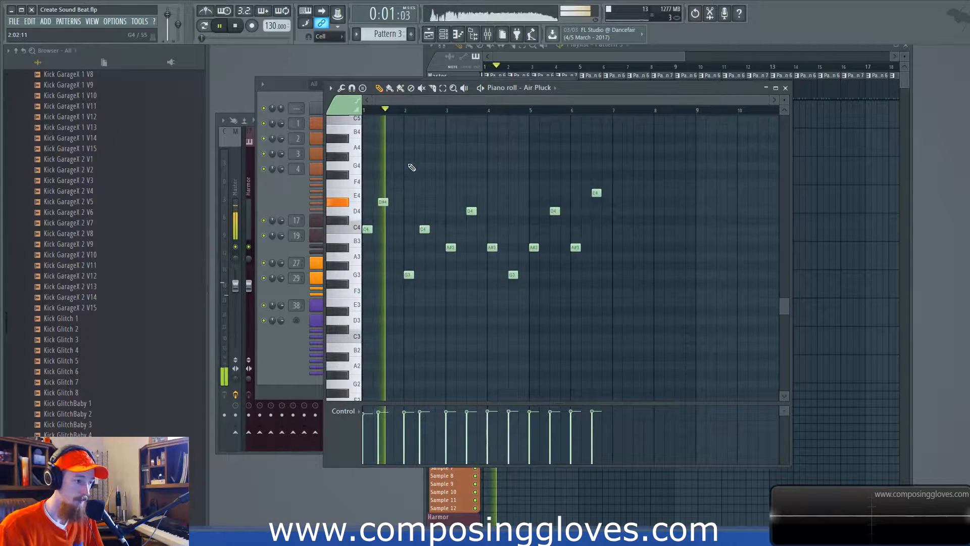
{"action": "scroll", "coordinate": [470, 215], "scroll_direction": "up", "scroll_amount": 3}
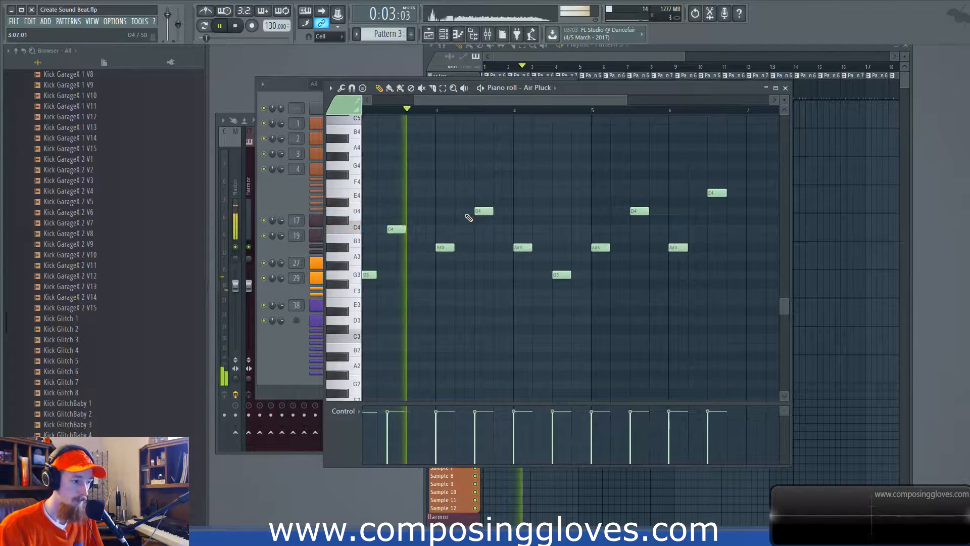
{"action": "key", "text": "space"}
Shift the off-beat notes D4 in bar 3, G3 in bar 4, D4 in bar 5 and E4 in bar 6 two steps earlier
{"action": "left_click_drag", "start_coordinate": [480, 211], "coordinate": [471, 211]}
{"action": "scroll", "coordinate": [491, 239], "scroll_direction": "up", "scroll_amount": 1}
{"action": "left_click_drag", "start_coordinate": [571, 275], "coordinate": [554, 275]}
{"action": "scroll", "coordinate": [624, 246], "scroll_direction": "down", "scroll_amount": 2}
{"action": "left_click_drag", "start_coordinate": [615, 215], "coordinate": [590, 212]}
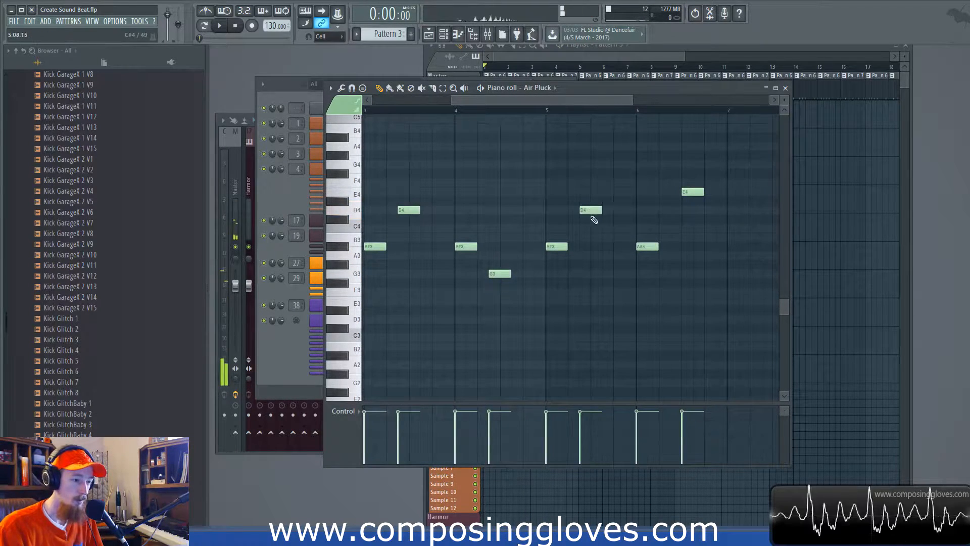
{"action": "scroll", "coordinate": [625, 231], "scroll_direction": "up", "scroll_amount": 2}
{"action": "left_click_drag", "start_coordinate": [725, 212], "coordinate": [616, 211]}
{"action": "scroll", "coordinate": [494, 221], "scroll_direction": "down", "scroll_amount": 2}
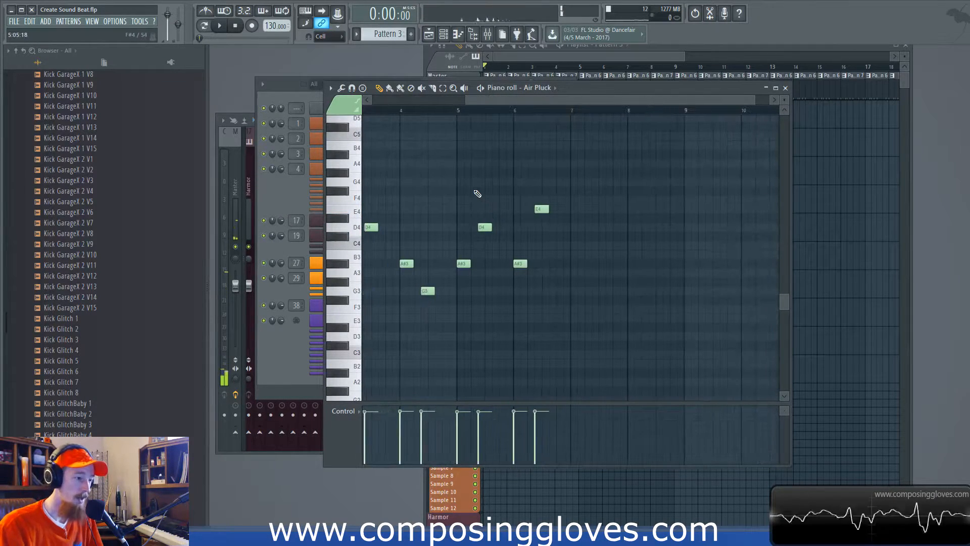
Set operator 2's frequency ratio to 4.0000 in the Air Pluck synth while the song plays
{"action": "left_click", "coordinate": [284, 193]}
{"action": "left_click", "coordinate": [389, 278]}
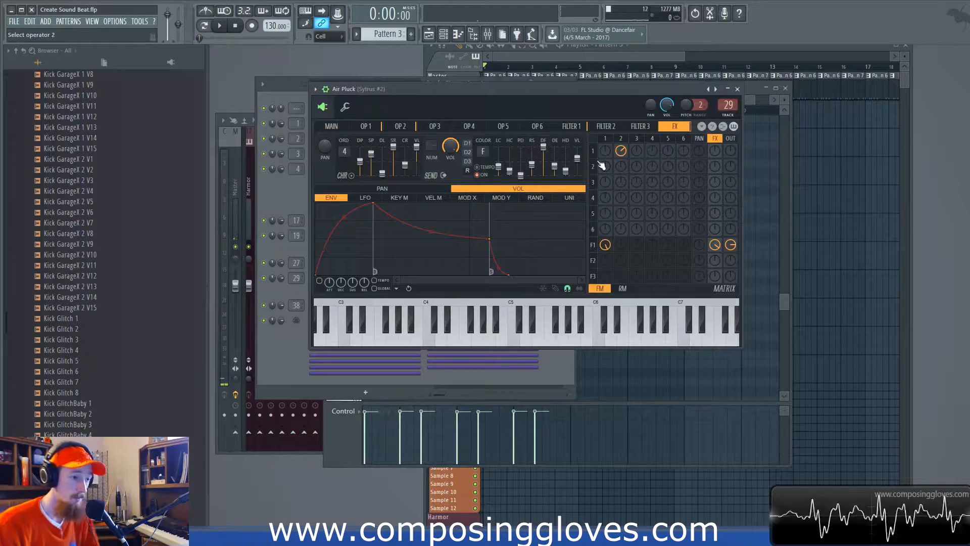
{"action": "left_click", "coordinate": [623, 138]}
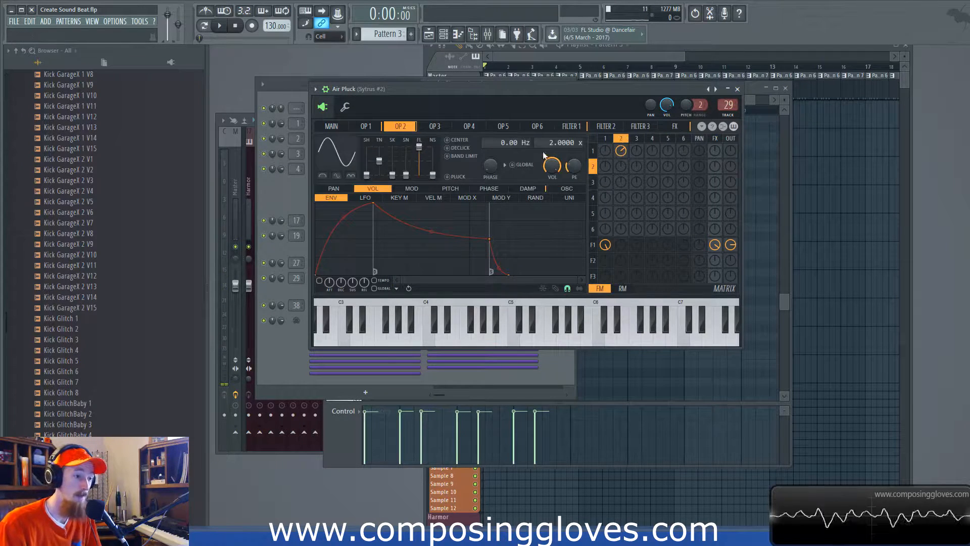
{"action": "key", "text": "space"}
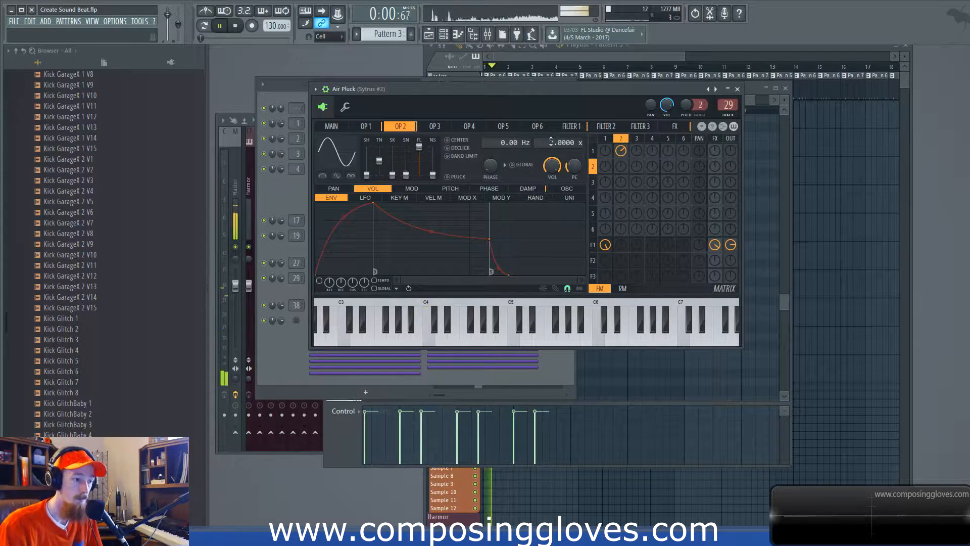
{"action": "left_click_drag", "start_coordinate": [551, 142], "coordinate": [551, 132]}
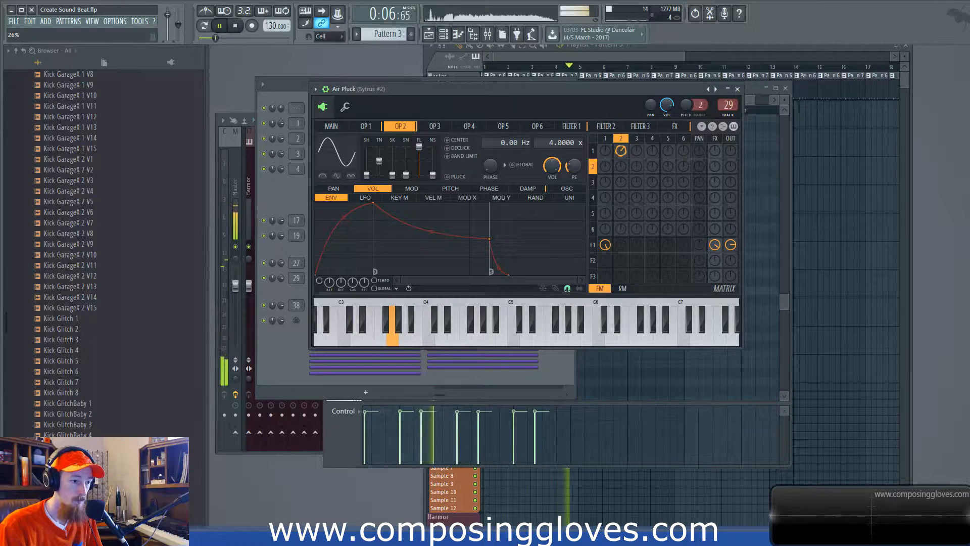
{"action": "left_click", "coordinate": [613, 56]}
{"action": "key", "text": "space"}
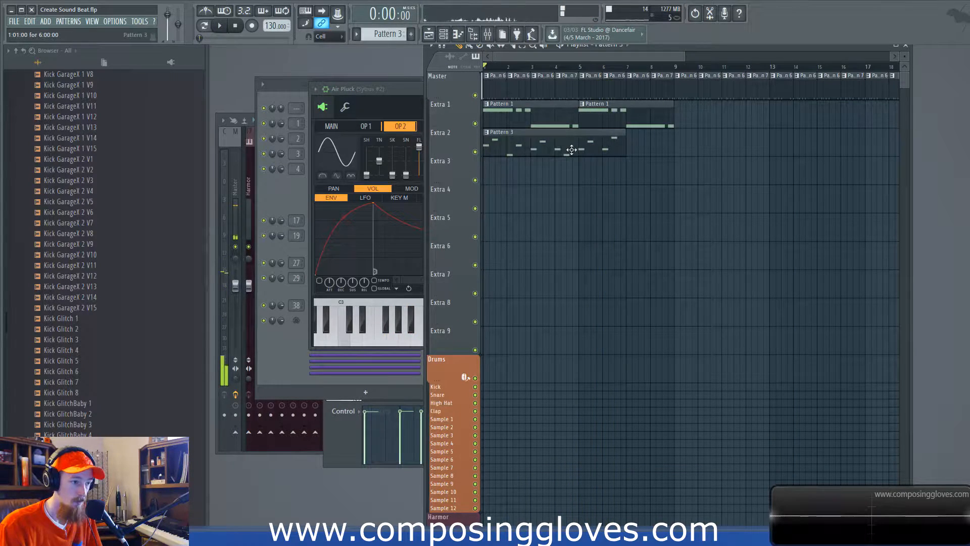
Delete the four Air Pluck notes in bars 5 and 6 so Pattern 3 spans four bars
{"action": "double_click", "coordinate": [586, 145]}
{"action": "right_click", "coordinate": [591, 208]}
{"action": "right_click", "coordinate": [576, 263]}
{"action": "right_click", "coordinate": [550, 227]}
{"action": "right_click", "coordinate": [533, 264]}
Place a second Pattern 3 clip at bar 5 of the Extra 2 track during playback
{"action": "left_click", "coordinate": [661, 53]}
{"action": "key", "text": "space"}
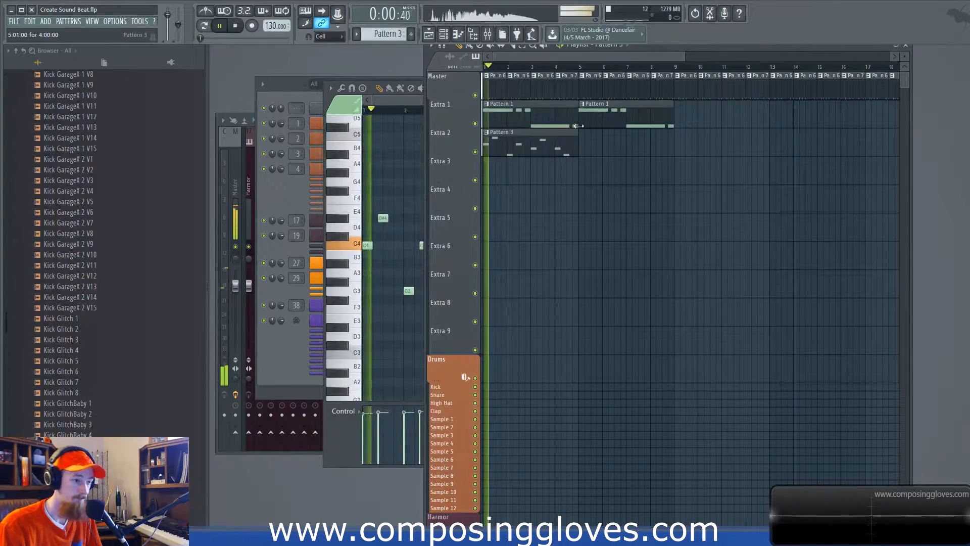
{"action": "left_click_drag", "start_coordinate": [622, 151], "coordinate": [615, 153]}
{"action": "key", "text": "space"}
Lower the Sytrus mixer track's volume to 73% (-6.5 dB) and audition the balance
{"action": "key", "text": "F9"}
{"action": "left_click_drag", "start_coordinate": [362, 287], "coordinate": [363, 303]}
{"action": "key", "text": "space"}
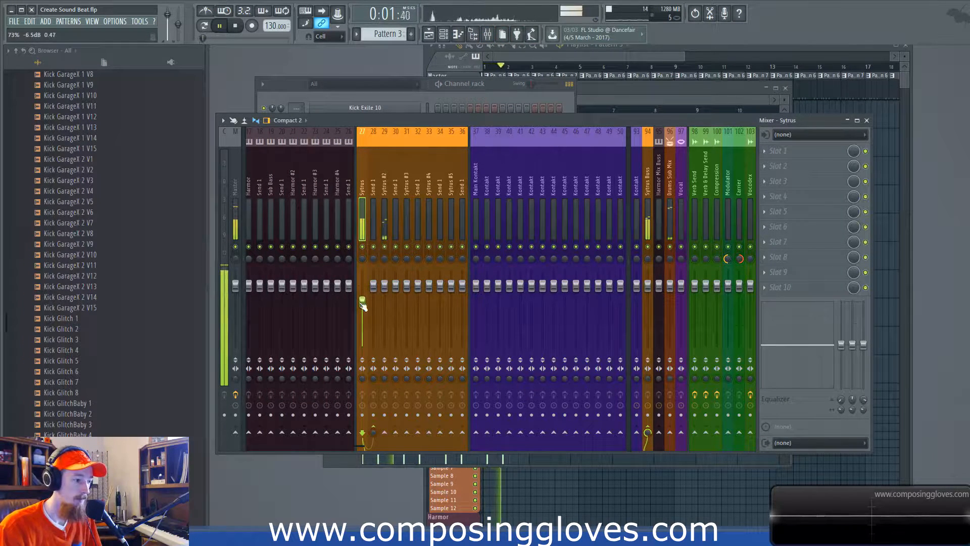
{"action": "key", "text": "space"}
Insert Fruity Parametric EQ 2 in slot 1 of the Sytrus mixer track and lower band 4 slightly
{"action": "left_click", "coordinate": [781, 150]}
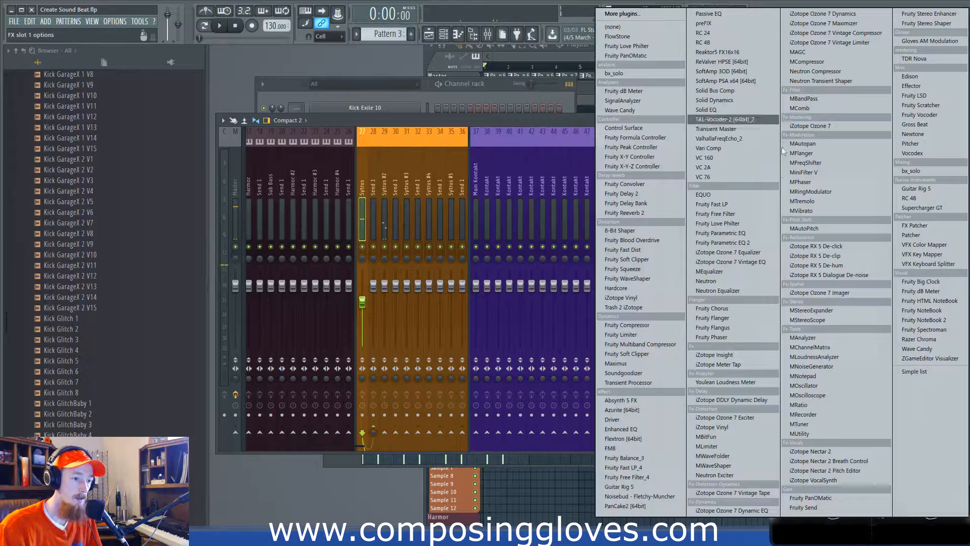
{"action": "left_click", "coordinate": [760, 241]}
{"action": "left_click_drag", "start_coordinate": [476, 217], "coordinate": [479, 224]}
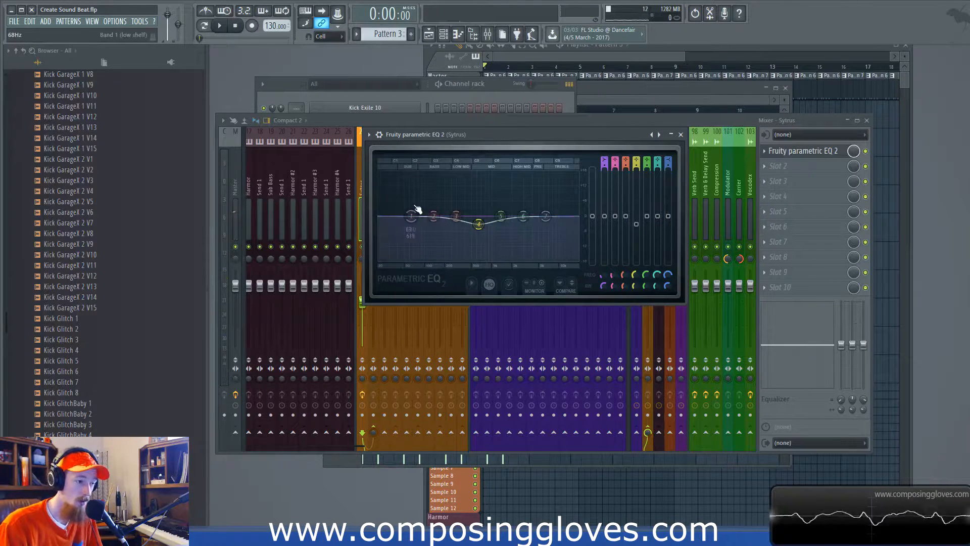
Pull EQ band 1 down to -18 dB at about 24 Hz and band 7 fully down just below band 4's frequency
{"action": "left_click_drag", "start_coordinate": [546, 216], "coordinate": [436, 261]}
{"action": "left_click_drag", "start_coordinate": [412, 217], "coordinate": [379, 269]}
{"action": "key", "text": "space"}
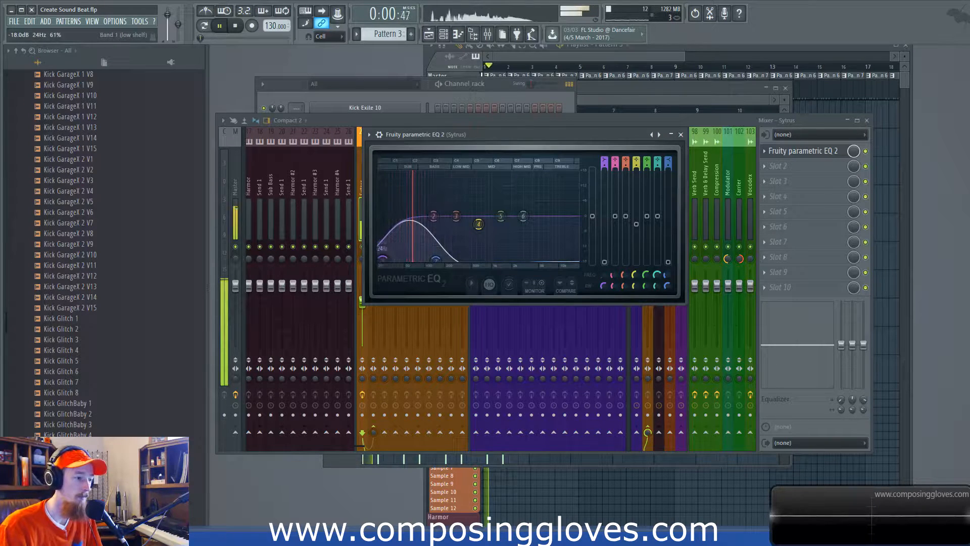
{"action": "left_click_drag", "start_coordinate": [436, 260], "coordinate": [473, 261]}
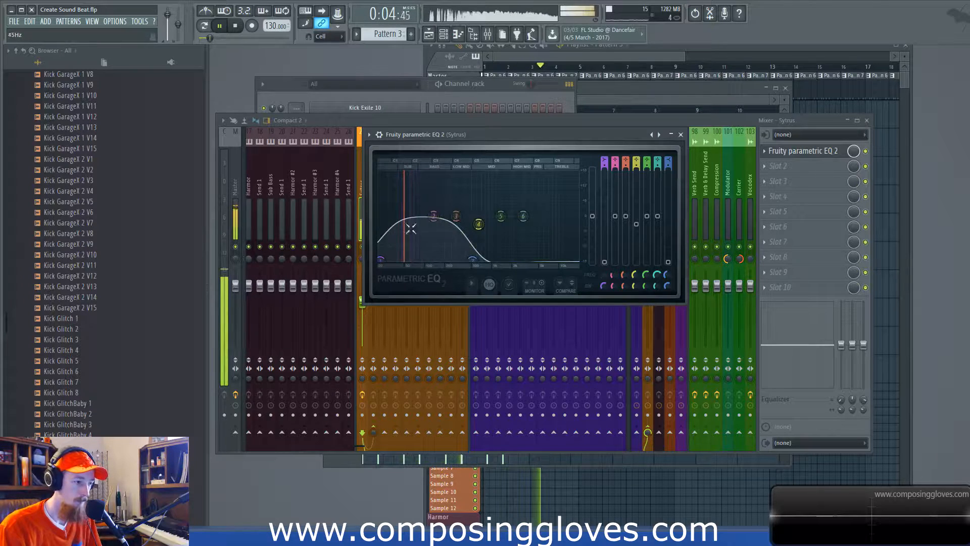
{"action": "left_click_drag", "start_coordinate": [435, 218], "coordinate": [429, 217]}
{"action": "key", "text": "space"}
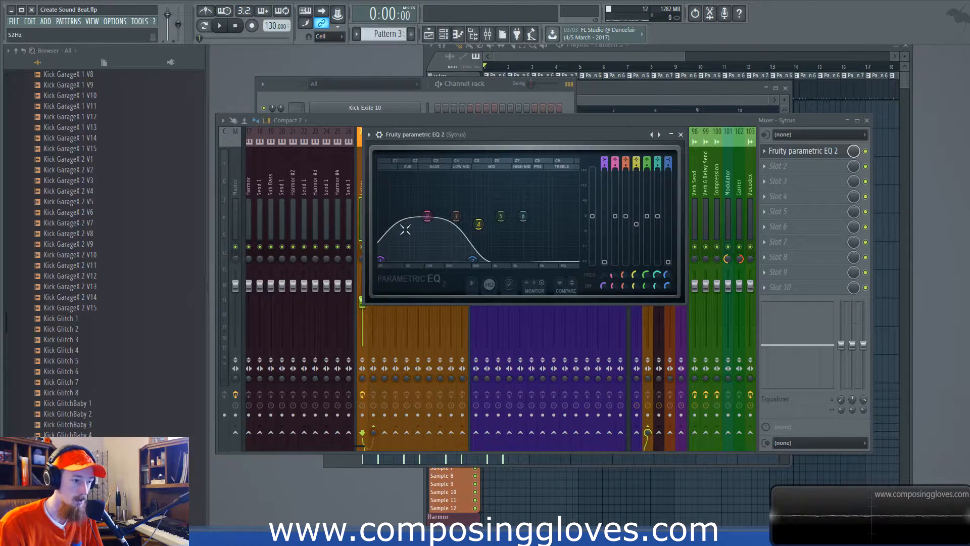
{"action": "left_click", "coordinate": [680, 133]}
Play back the arrangement from the start and review the mixer, channel rack and playlist clips
{"action": "left_click", "coordinate": [675, 54]}
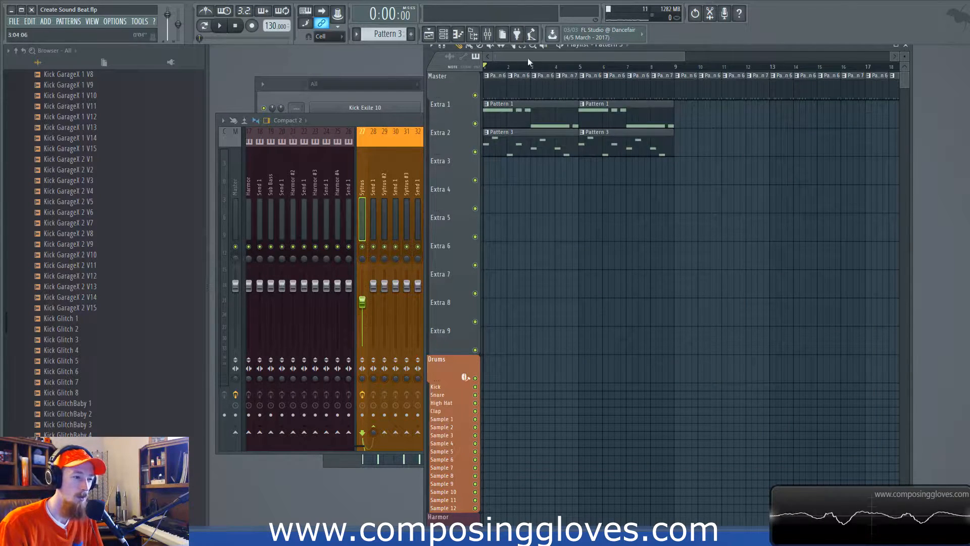
{"action": "left_click", "coordinate": [404, 120]}
{"action": "key", "text": "space"}
{"action": "left_click", "coordinate": [362, 95]}
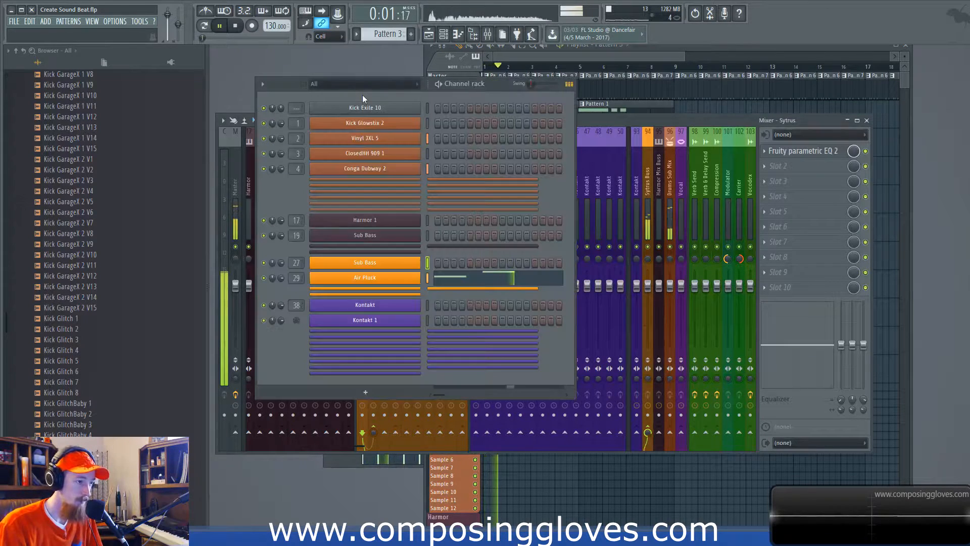
{"action": "left_click", "coordinate": [611, 59]}
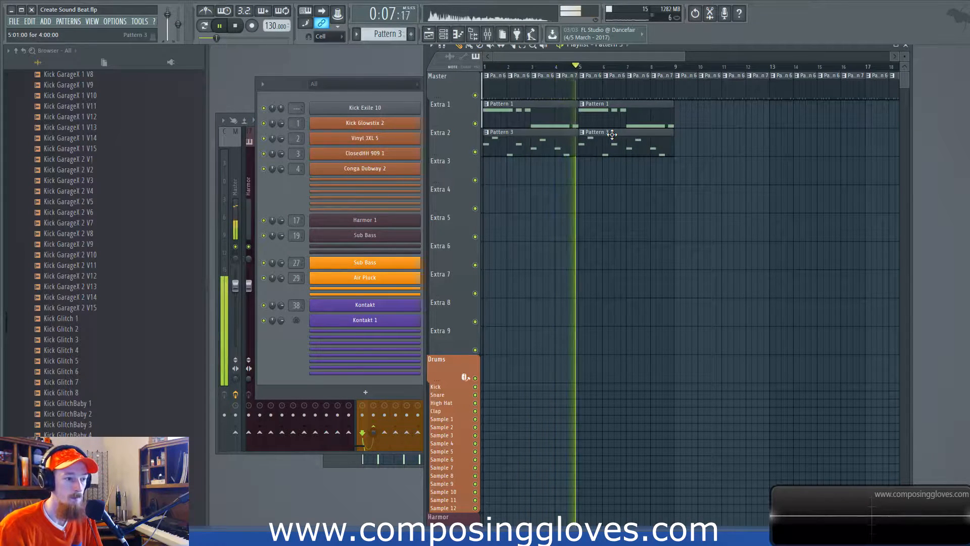
{"action": "key", "text": "space"}
{"action": "left_click", "coordinate": [292, 192]}
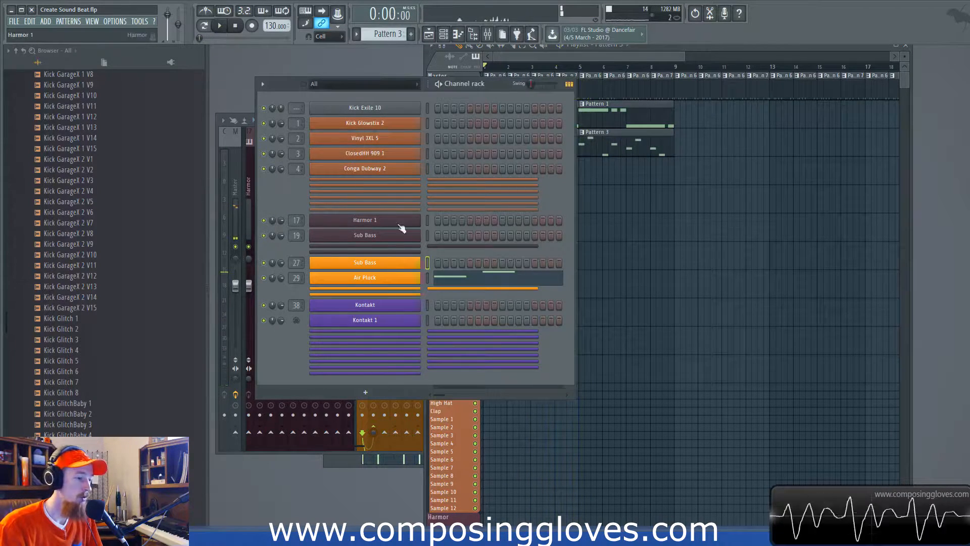
{"action": "left_click", "coordinate": [596, 59]}
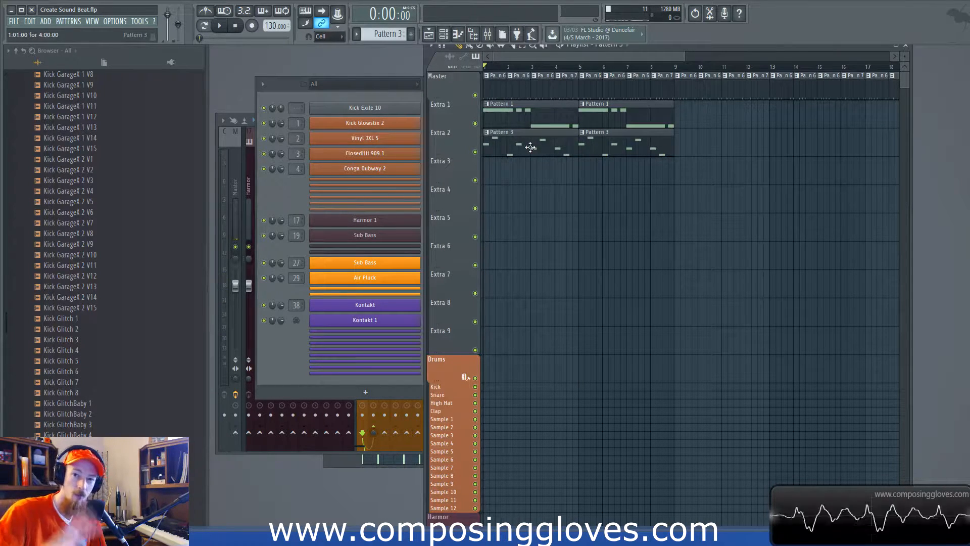
Expand the third Sytrus channel, routed to track 31, and open its Default patch at operator 1
{"action": "left_click", "coordinate": [296, 196]}
{"action": "left_click", "coordinate": [385, 292]}
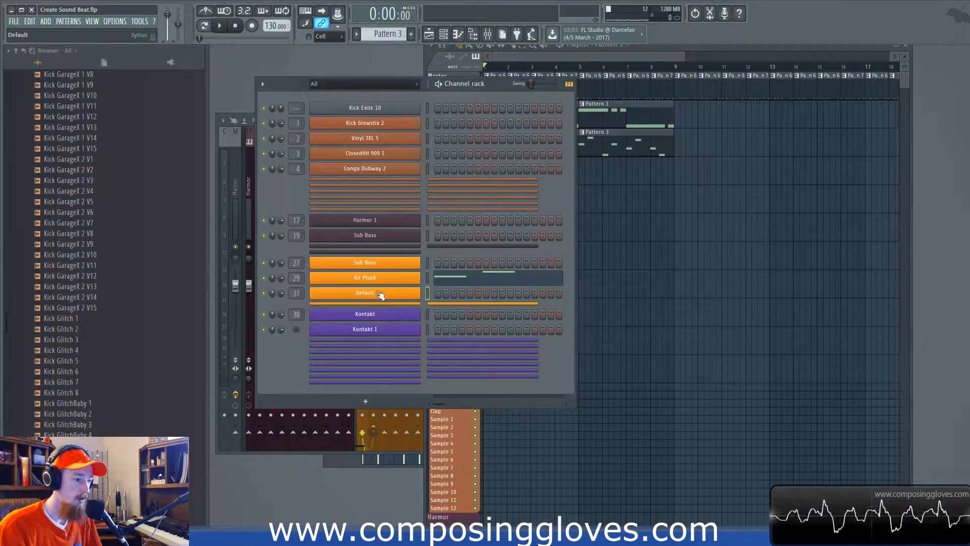
{"action": "left_click", "coordinate": [382, 294]}
{"action": "left_click_drag", "start_coordinate": [588, 152], "coordinate": [515, 124]}
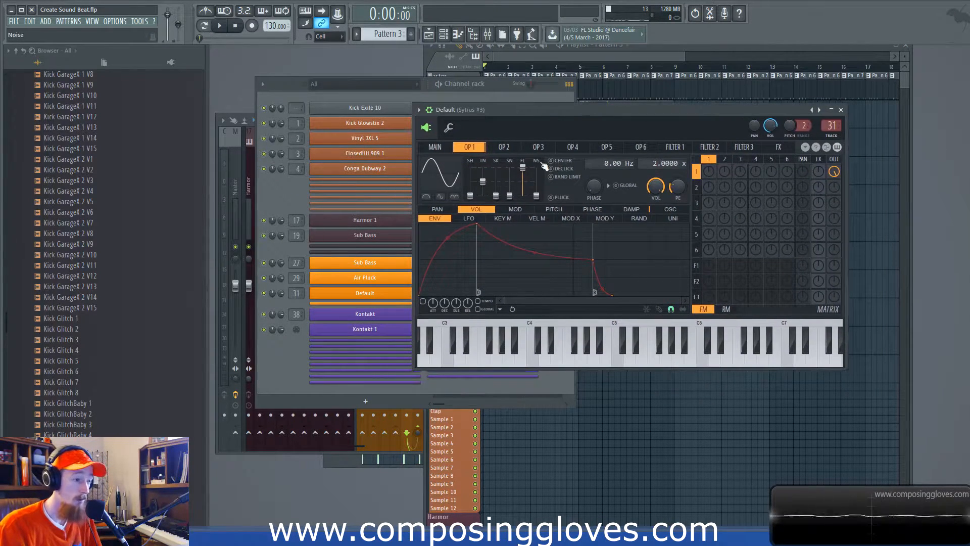
{"action": "left_click", "coordinate": [305, 188]}
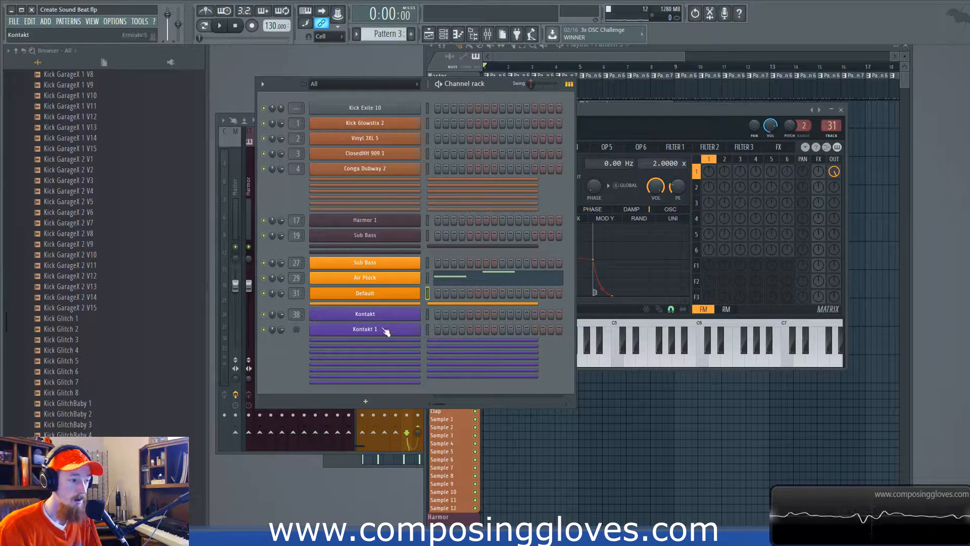
{"action": "left_click", "coordinate": [660, 116]}
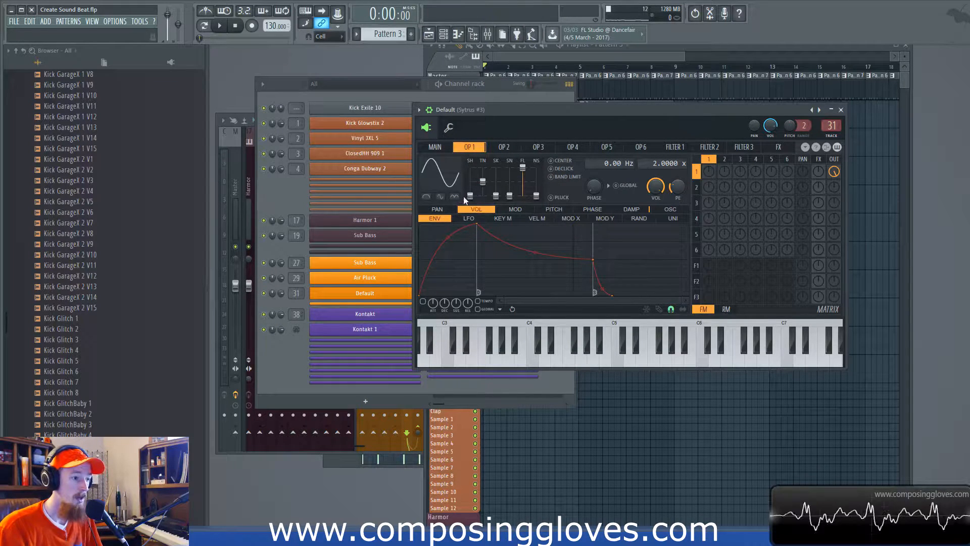
Shape operator 1 into a square wave and route it through filter 1 to the effects and output
{"action": "left_click_drag", "start_coordinate": [471, 196], "coordinate": [471, 173]}
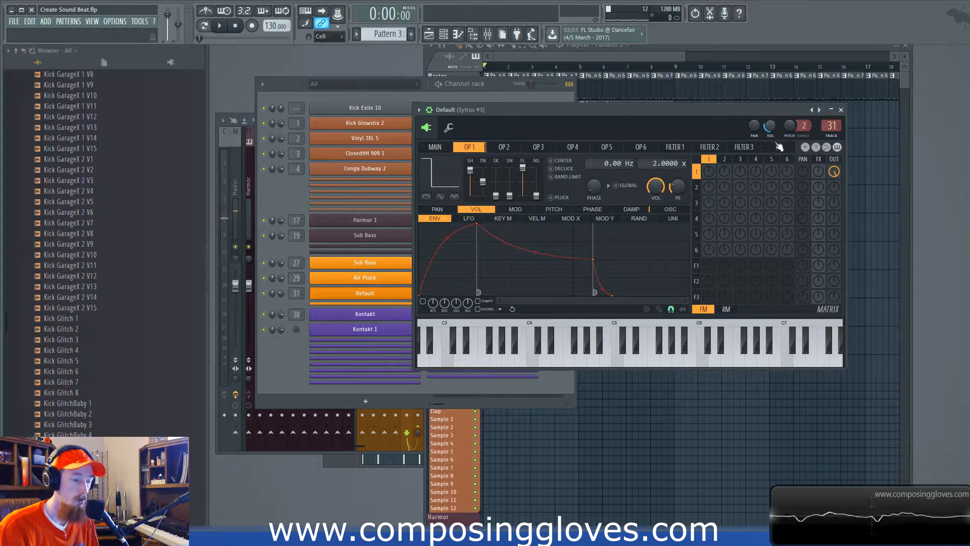
{"action": "left_click", "coordinate": [696, 265]}
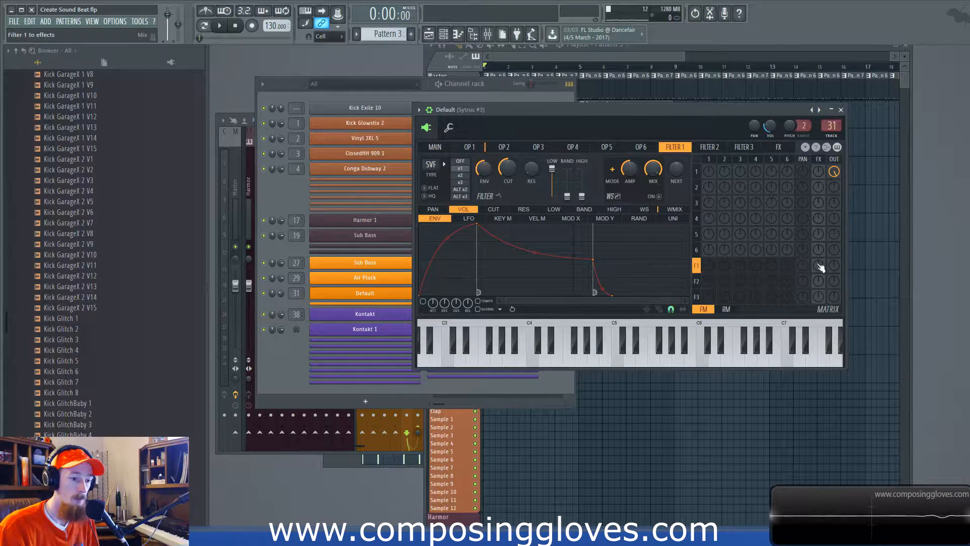
{"action": "left_click", "coordinate": [710, 266]}
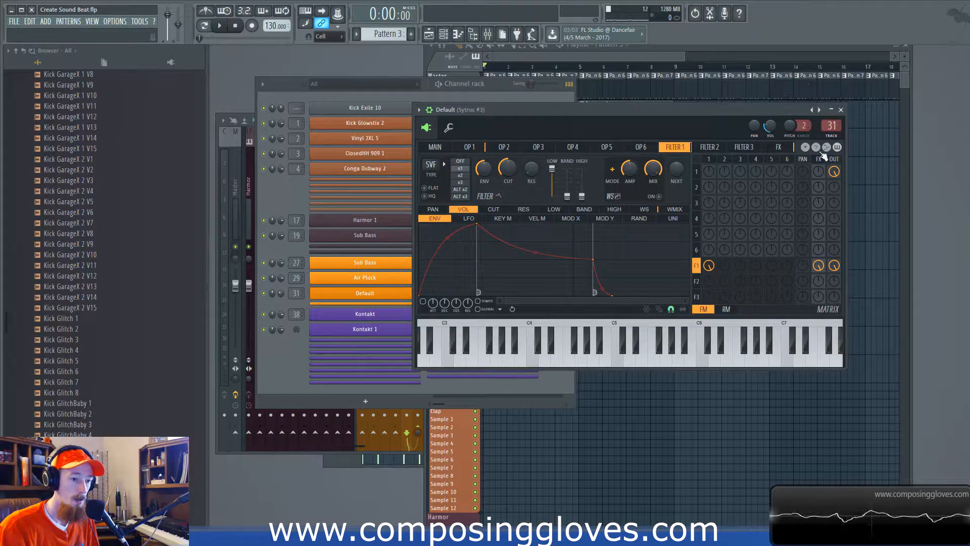
Lower the chorus speed, turn on the reverb, lengthen its decay to about 9.7 seconds and raise its high cut fully
{"action": "left_click", "coordinate": [819, 159]}
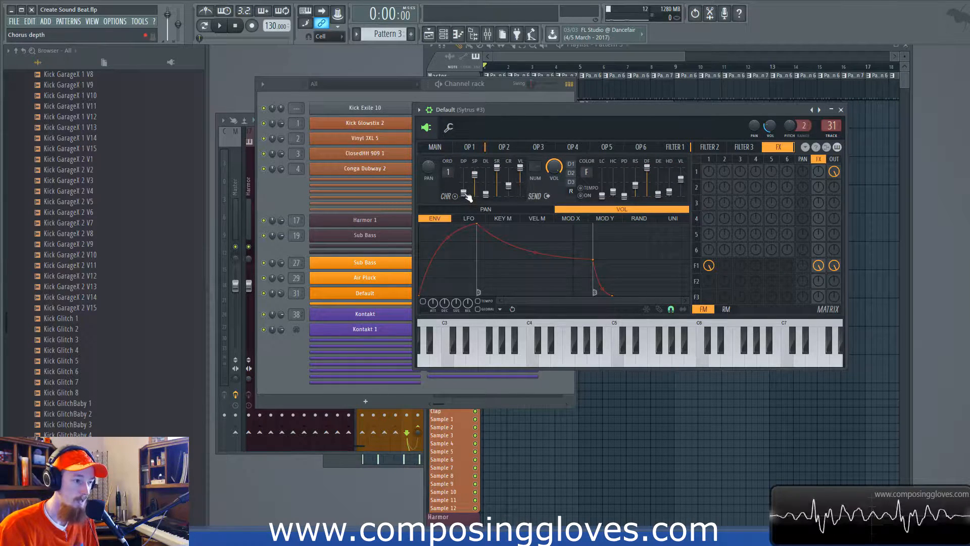
{"action": "left_click_drag", "start_coordinate": [474, 182], "coordinate": [474, 194]}
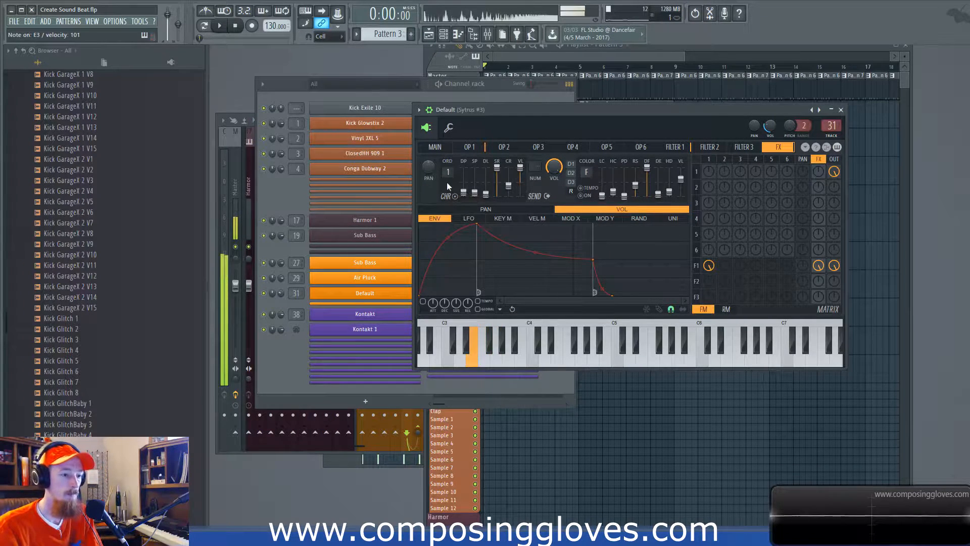
{"action": "left_click", "coordinate": [698, 266]}
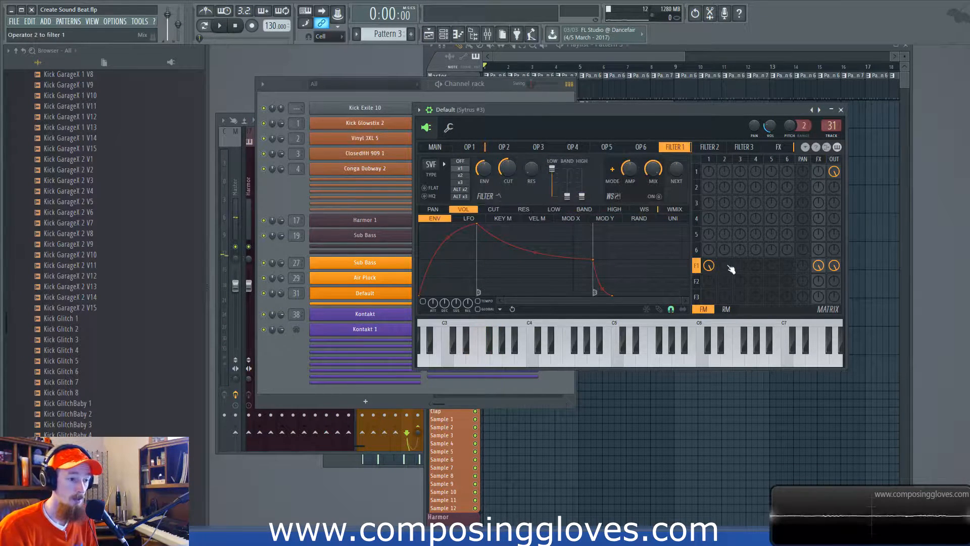
{"action": "left_click", "coordinate": [820, 159]}
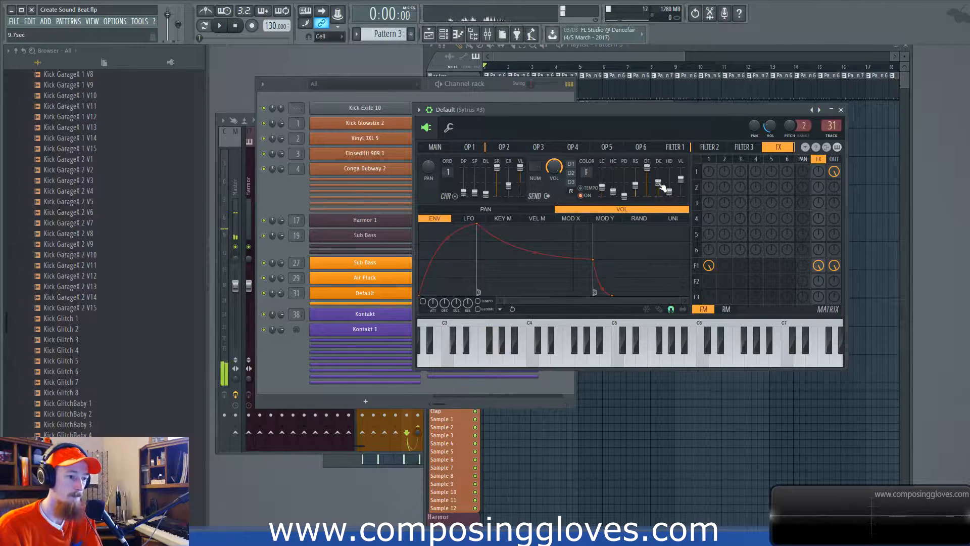
{"action": "left_click_drag", "start_coordinate": [613, 191], "coordinate": [613, 167]}
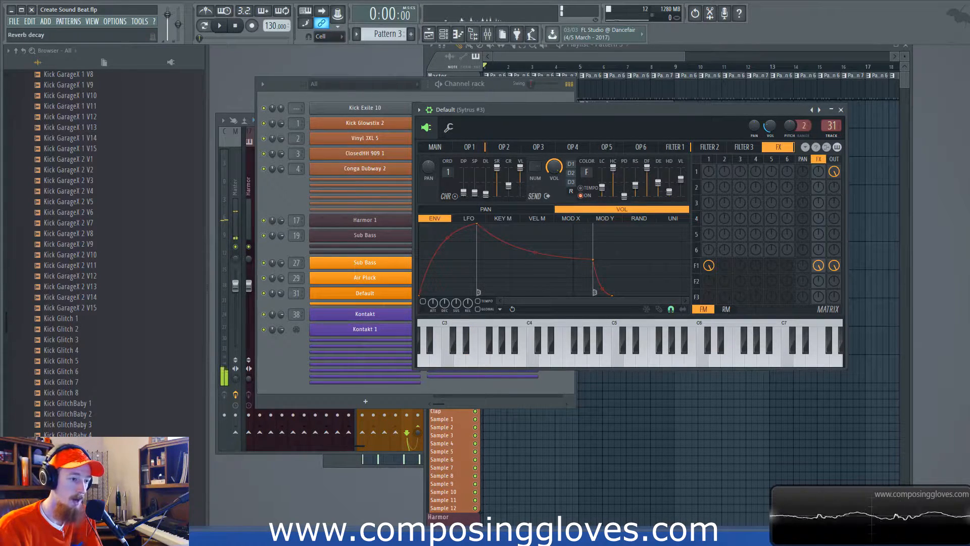
Raise filter 1's band and high levels to blend in more of those outputs
{"action": "left_click", "coordinate": [470, 147]}
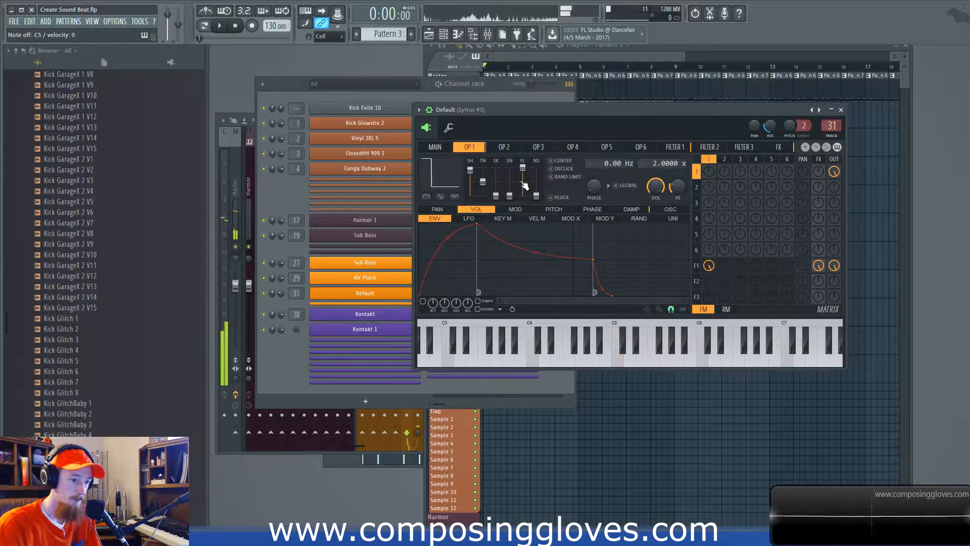
{"action": "left_click", "coordinate": [436, 147]}
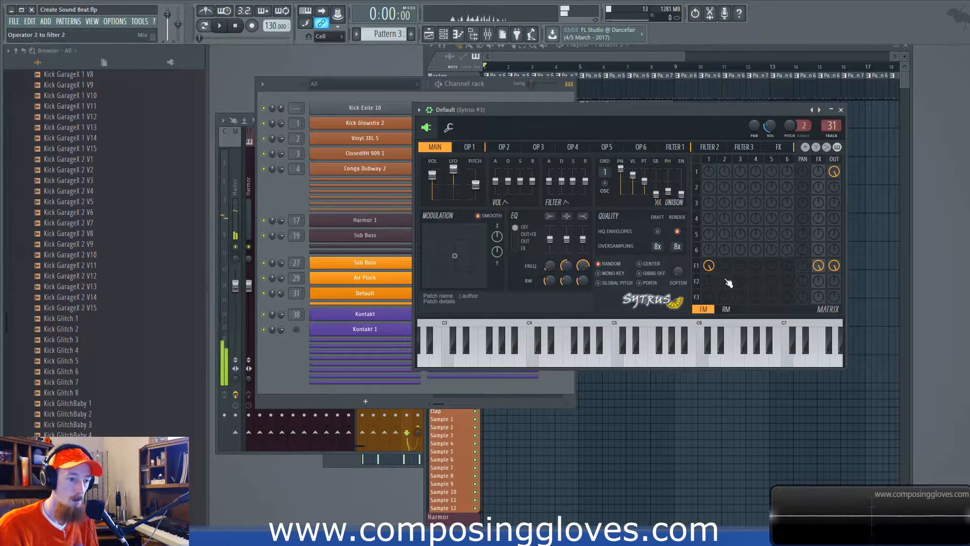
{"action": "left_click", "coordinate": [696, 265]}
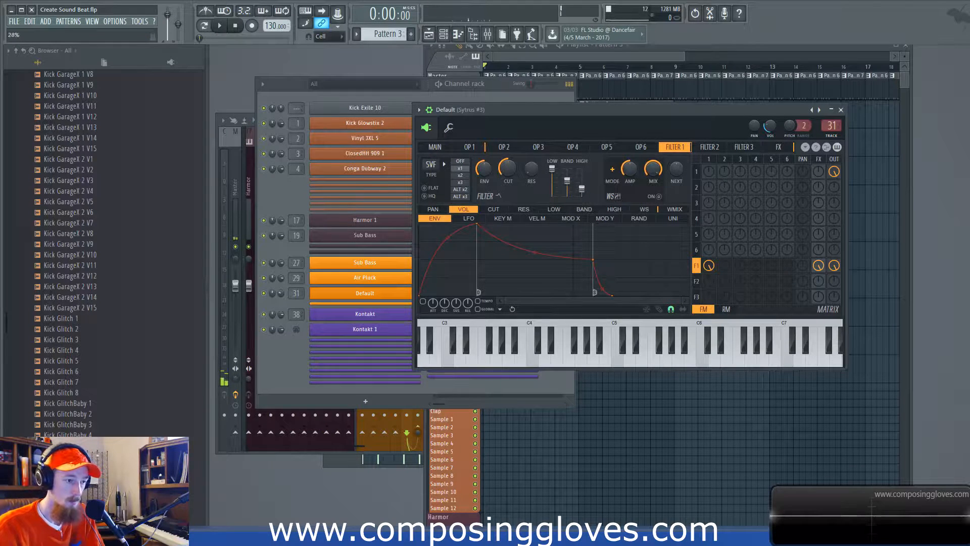
{"action": "mouse_move", "coordinate": [581, 189]}
{"action": "left_mouse_down"}
{"action": "mouse_move", "coordinate": [567, 186]}
{"action": "mouse_move", "coordinate": [582, 182]}
{"action": "left_mouse_up"}
Fine-tune the chorus depth, operator 1's waveform shape and filter 1's high level, and close the synth
{"action": "left_click", "coordinate": [778, 146]}
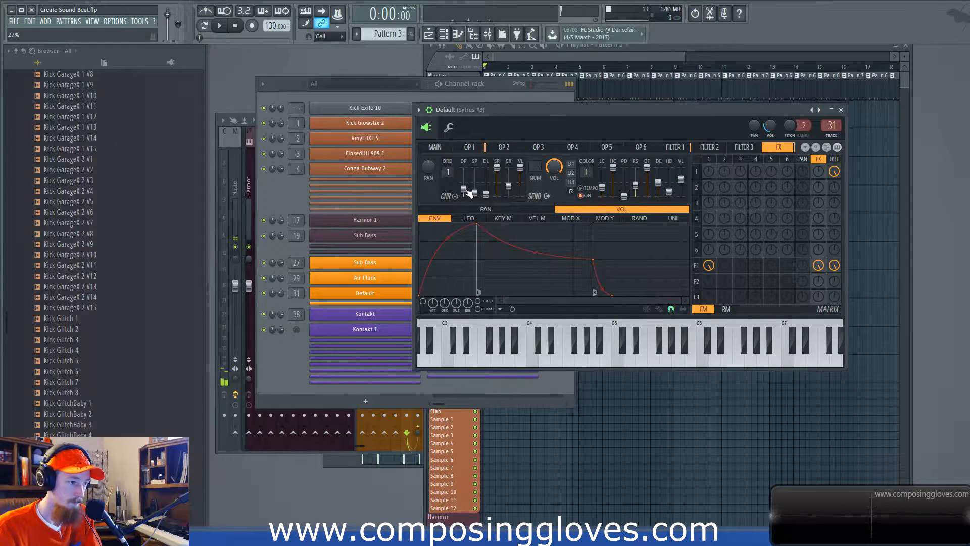
{"action": "mouse_move", "coordinate": [463, 188]}
{"action": "left_mouse_down"}
{"action": "mouse_move", "coordinate": [447, 187]}
{"action": "mouse_move", "coordinate": [463, 192]}
{"action": "left_mouse_up"}
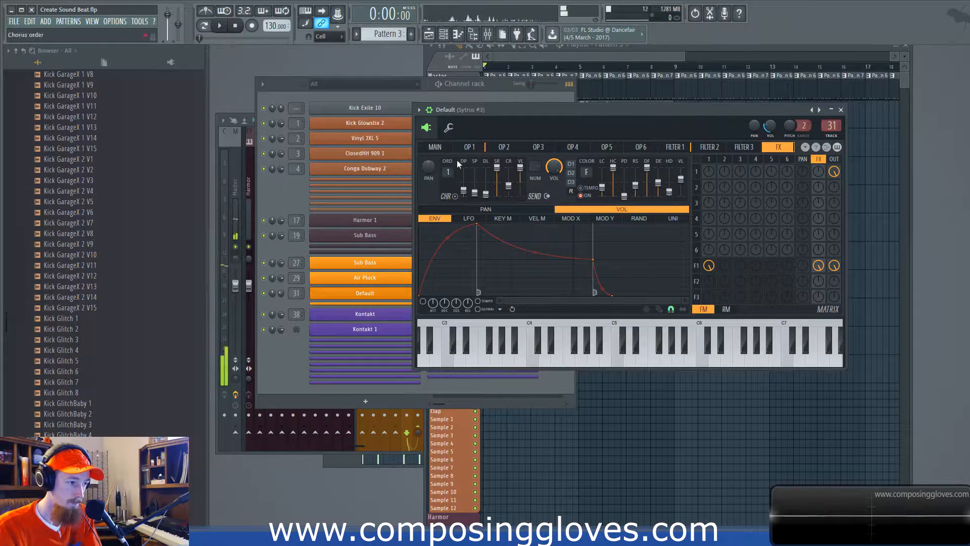
{"action": "left_click", "coordinate": [469, 146]}
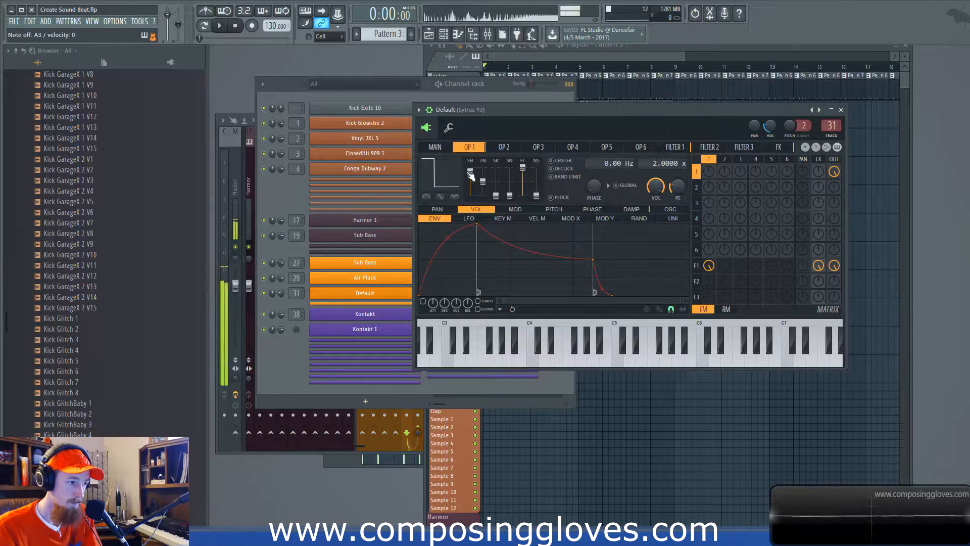
{"action": "left_click_drag", "start_coordinate": [469, 173], "coordinate": [468, 170]}
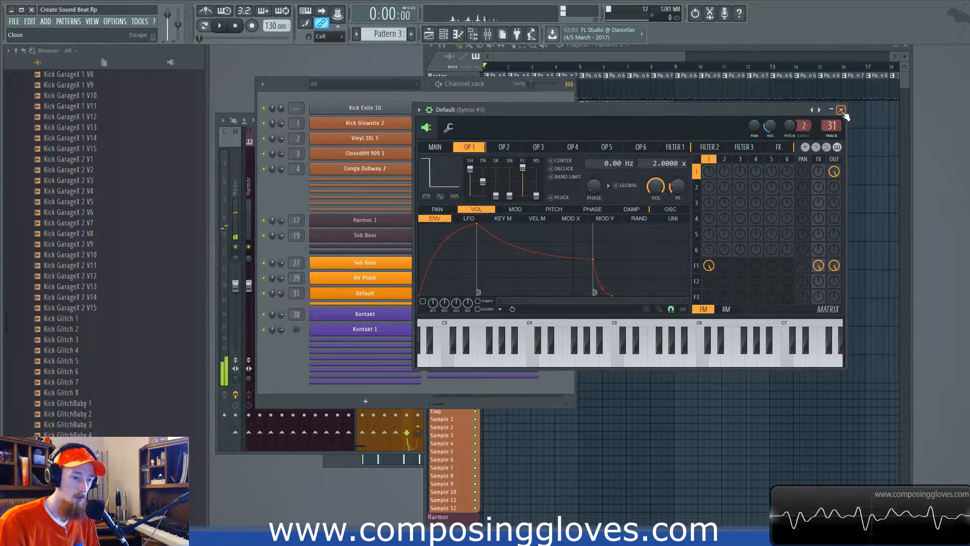
{"action": "left_click", "coordinate": [675, 147]}
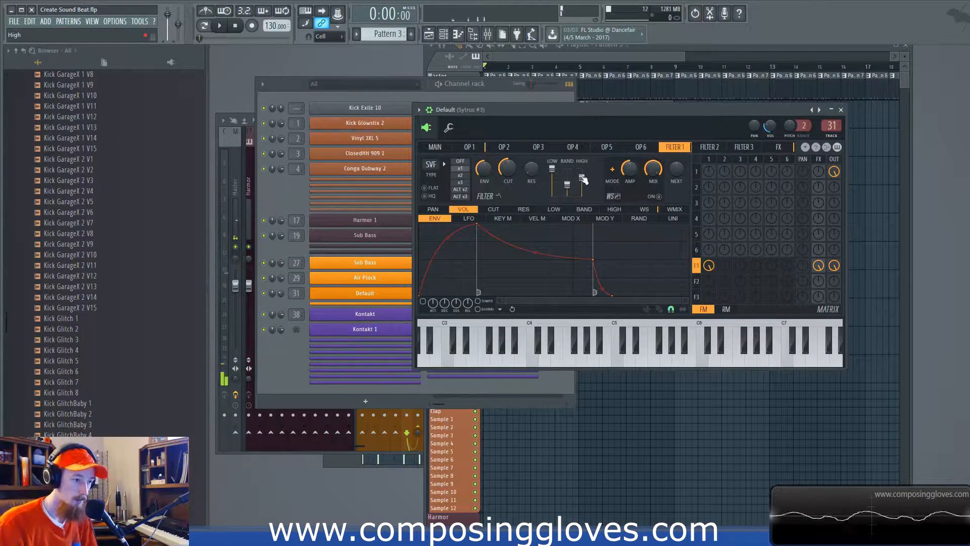
{"action": "left_click", "coordinate": [841, 110]}
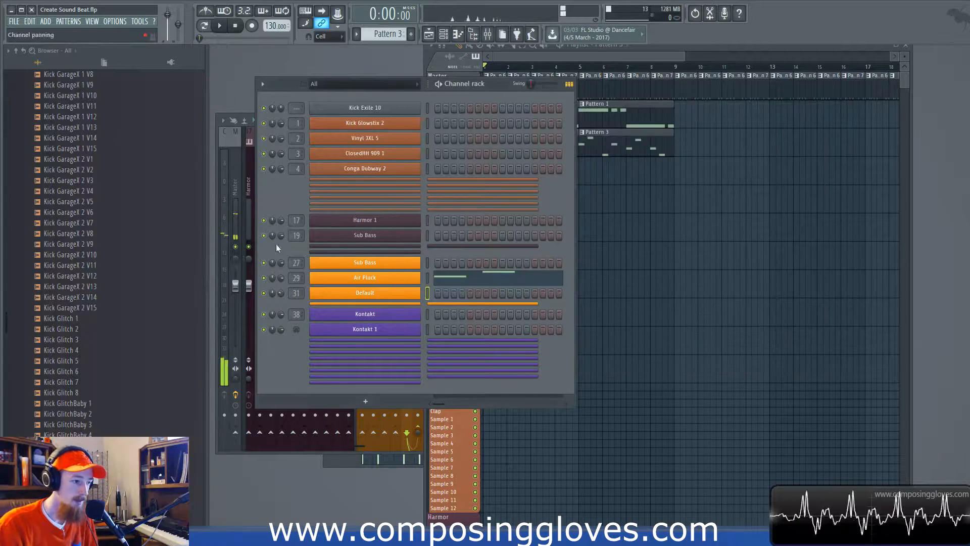
Create Pattern 4 and rename the Default Sytrus channel on track 31 as Bright Sound
{"action": "left_click", "coordinate": [411, 34]}
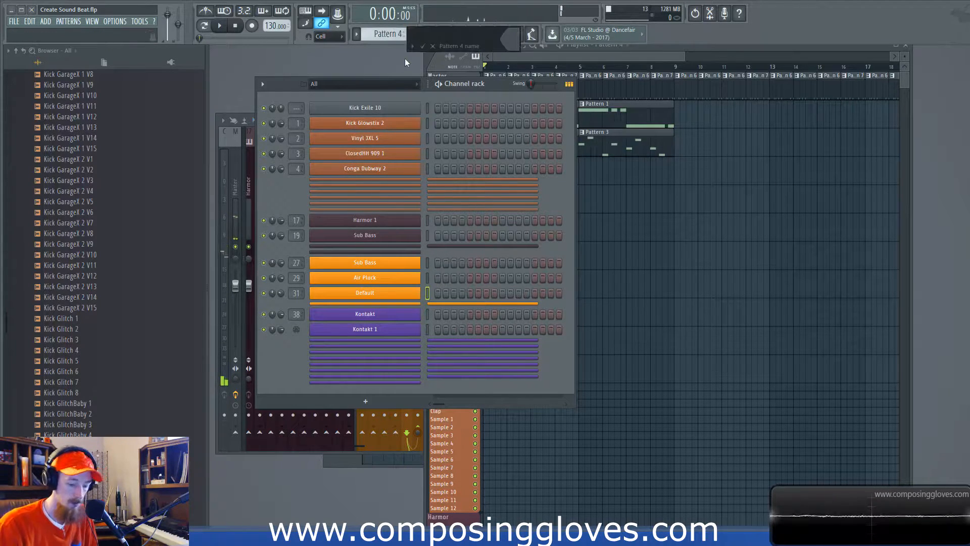
{"action": "left_click", "coordinate": [400, 293], "text": "shift"}
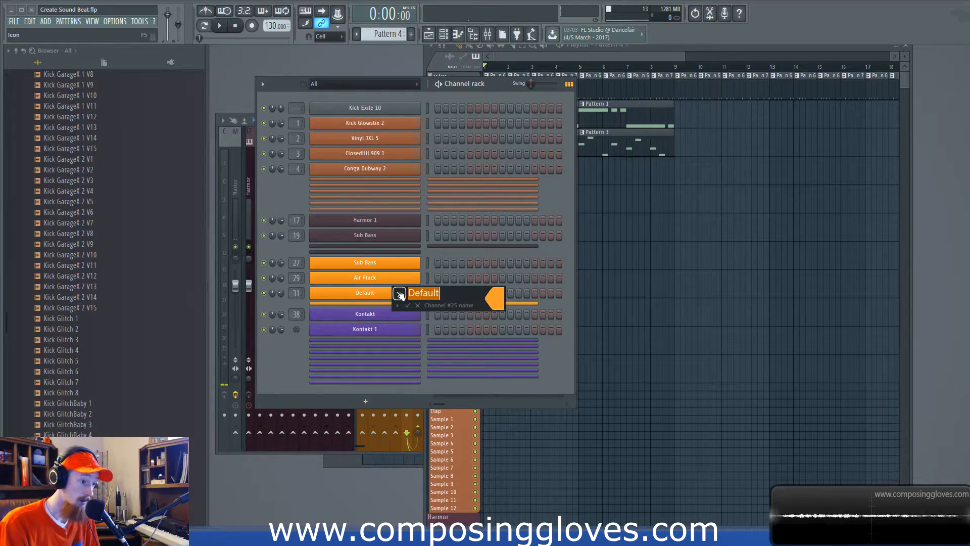
{"action": "type", "text": "Bright"}
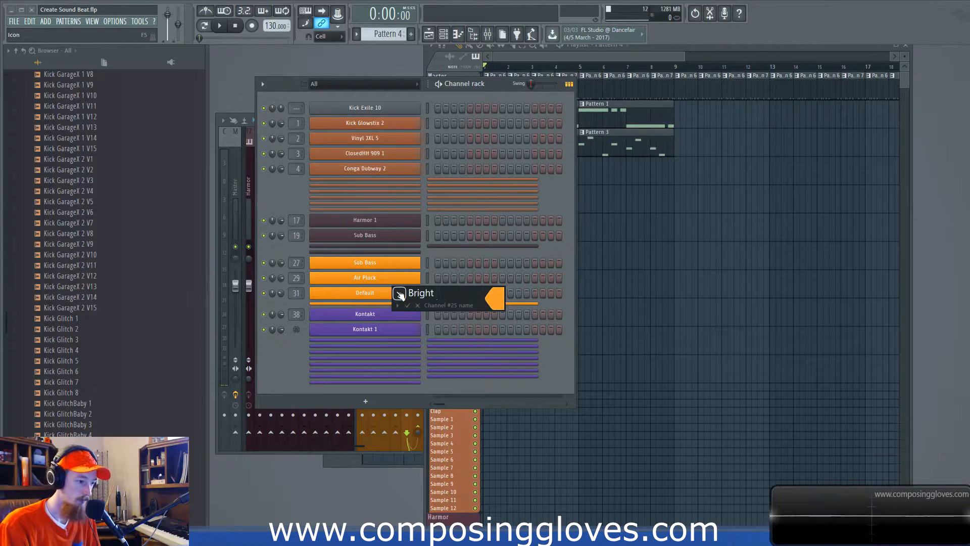
{"action": "type", "text": "d"}
{"action": "key", "text": "Return"}
Open the Bright Sound piano roll, place a C5 note at the start and set the snap to 1/4 step
{"action": "right_click", "coordinate": [401, 293]}
{"action": "left_click", "coordinate": [453, 290]}
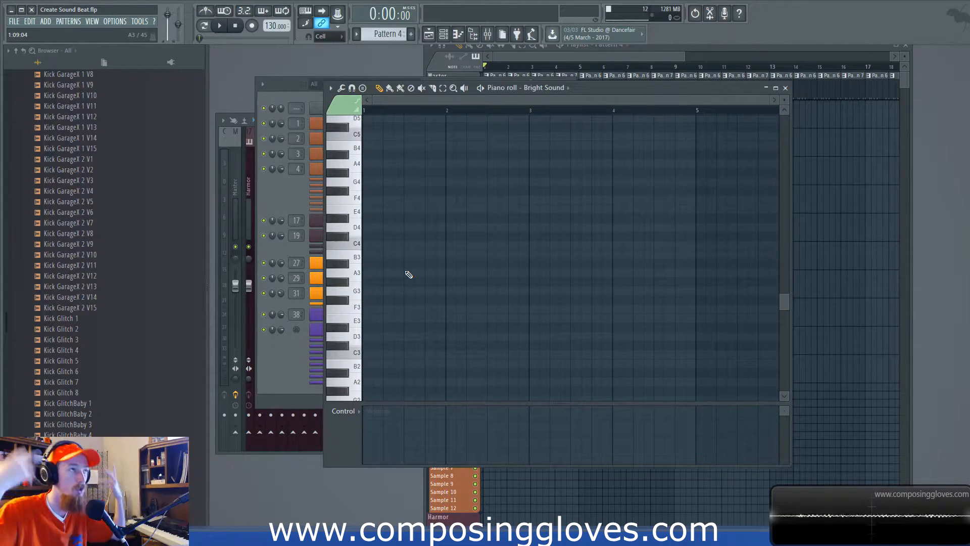
{"action": "scroll", "coordinate": [490, 282], "scroll_direction": "up", "scroll_amount": 2, "text": "ctrl"}
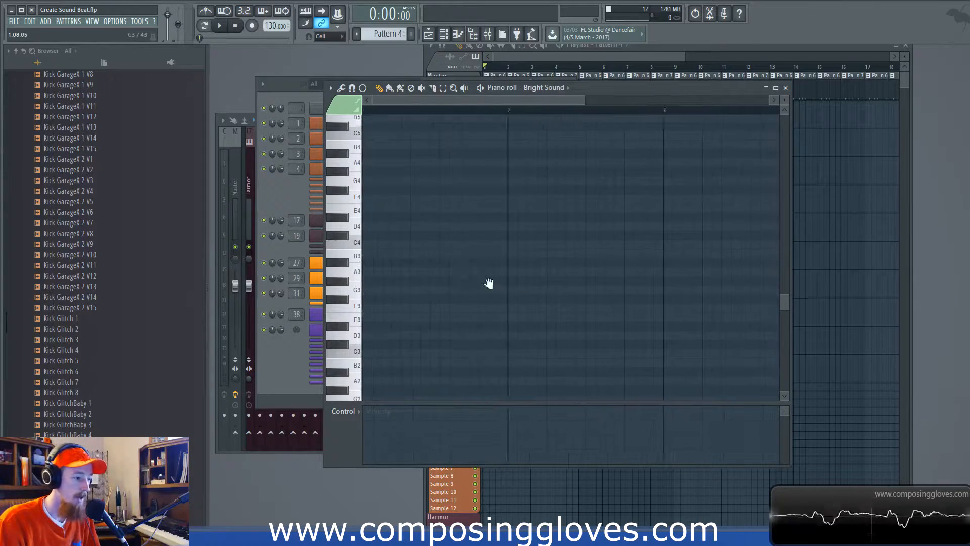
{"action": "scroll", "coordinate": [431, 288], "scroll_direction": "up", "scroll_amount": 4}
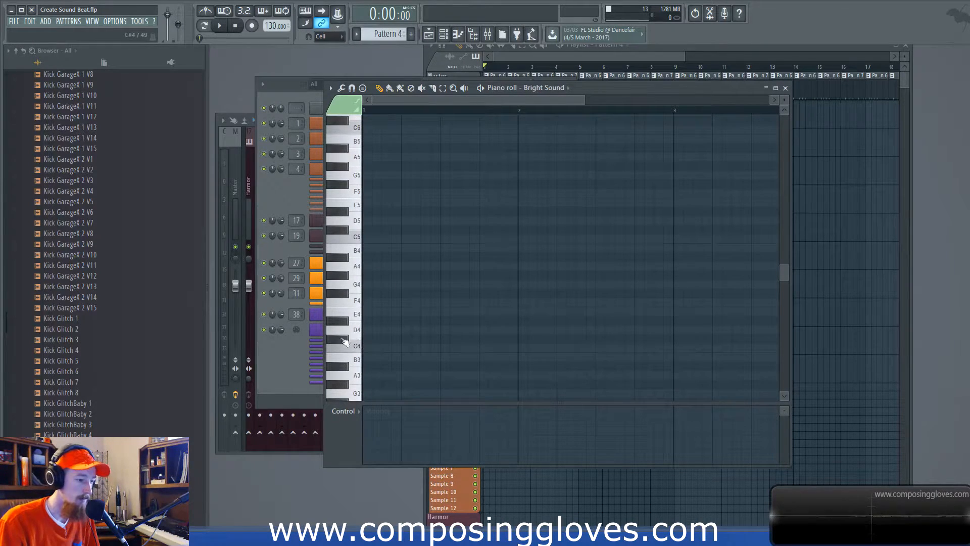
{"action": "left_click", "coordinate": [345, 341]}
{"action": "left_click", "coordinate": [346, 239]}
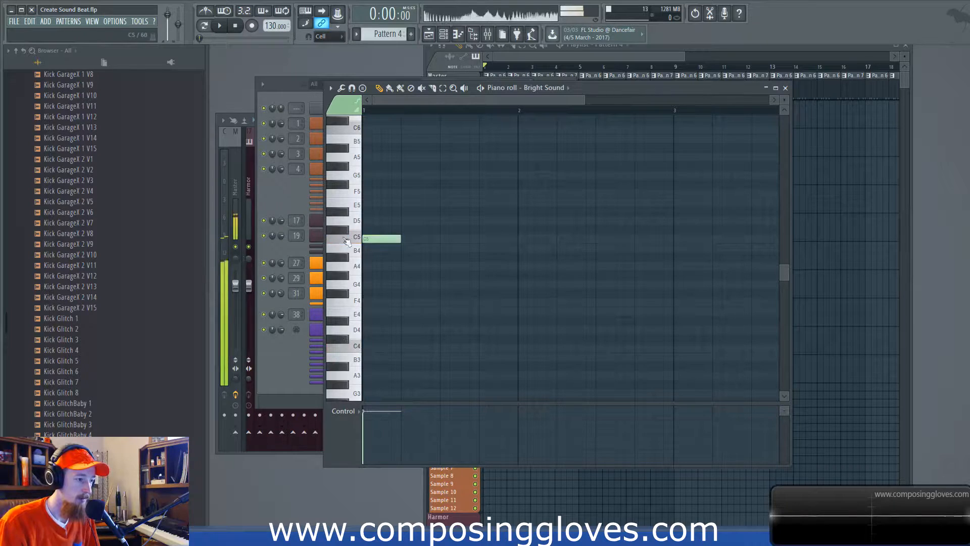
{"action": "left_click", "coordinate": [334, 37]}
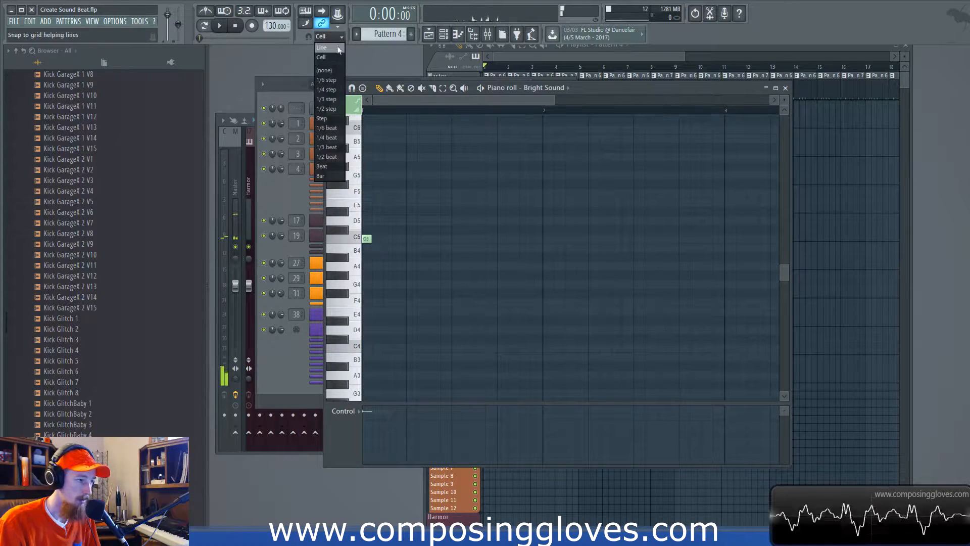
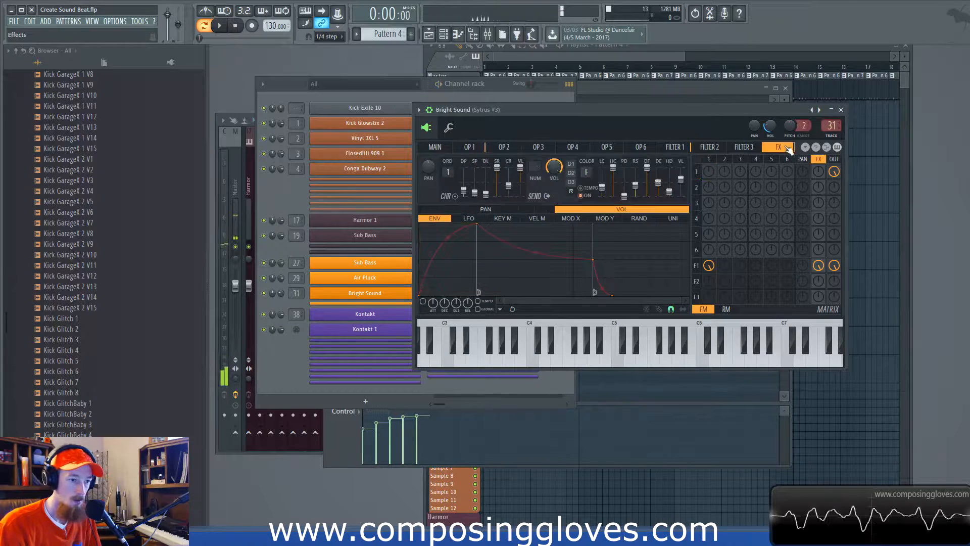
Fine-tune filter 1's high level on Bright Sound while auditioning the pattern
{"action": "left_click", "coordinate": [683, 146]}
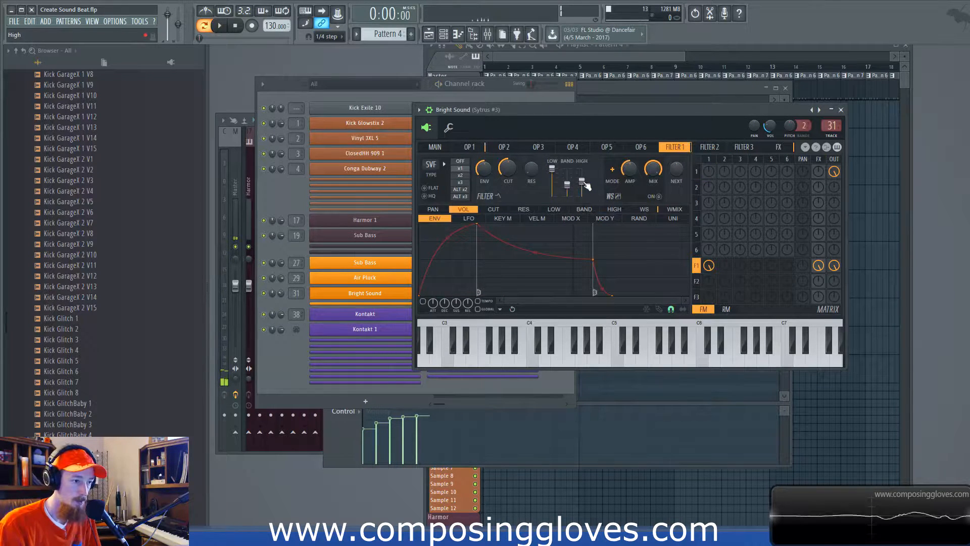
{"action": "key", "text": "space"}
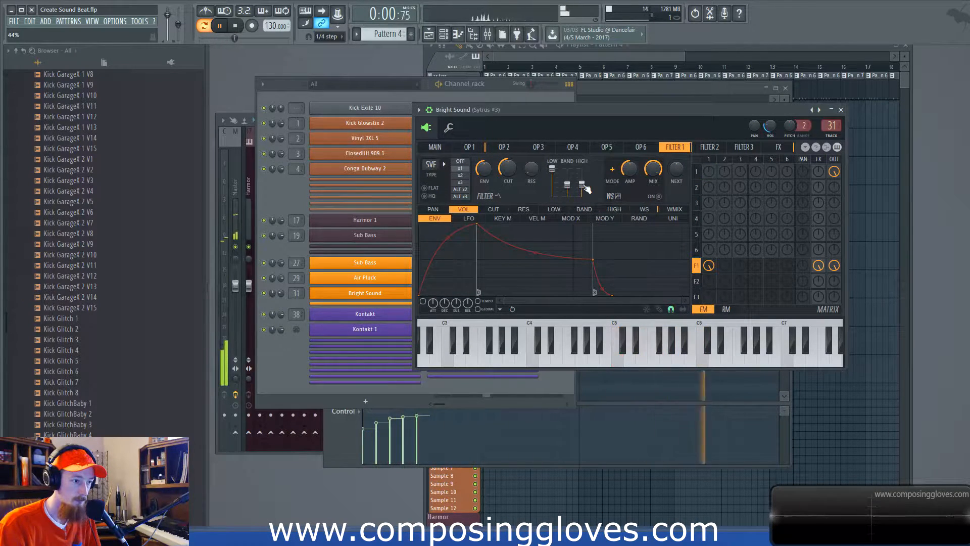
{"action": "key", "text": "space"}
{"action": "key", "text": "space"}
{"action": "left_click_drag", "start_coordinate": [582, 185], "coordinate": [582, 181]}
{"action": "key", "text": "space"}
{"action": "key", "text": "space"}
{"action": "key", "text": "space"}
{"action": "left_click_drag", "start_coordinate": [605, 112], "coordinate": [599, 111]}
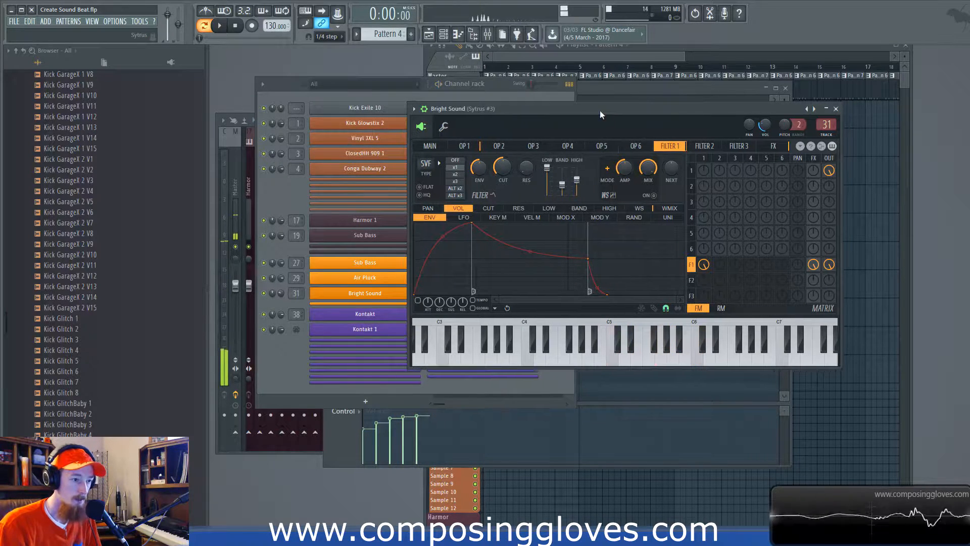
Rename mixer track 31 as Bright Sound and load Fruity Parametric EQ 2 into its first effect slot
{"action": "left_click", "coordinate": [487, 34]}
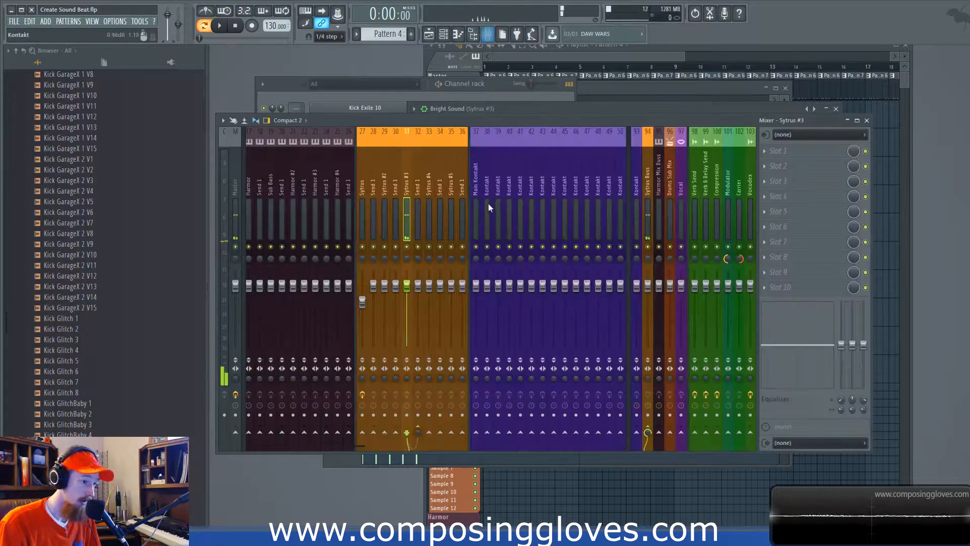
{"action": "double_click", "coordinate": [406, 188]}
{"action": "type", "text": "Bright Sound"}
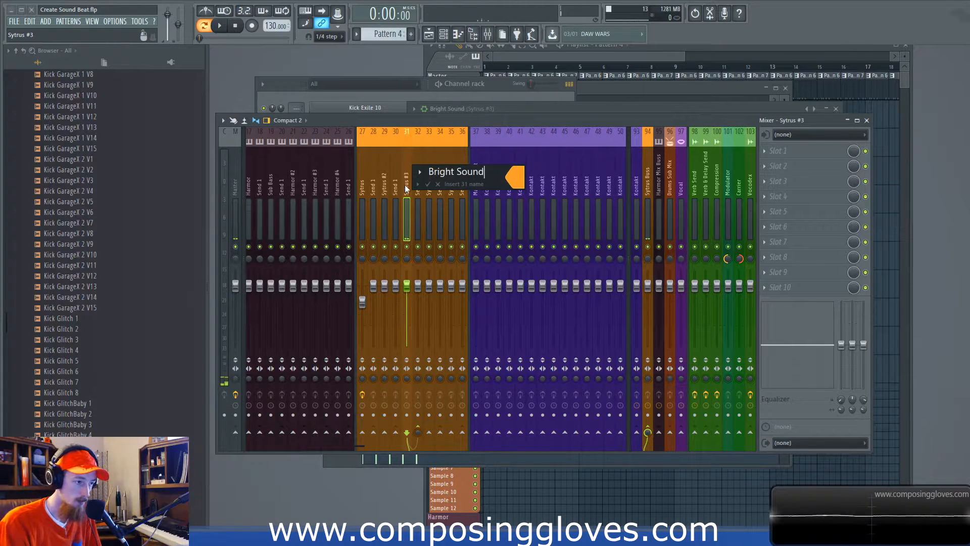
{"action": "key", "text": "Return"}
{"action": "left_click", "coordinate": [815, 152]}
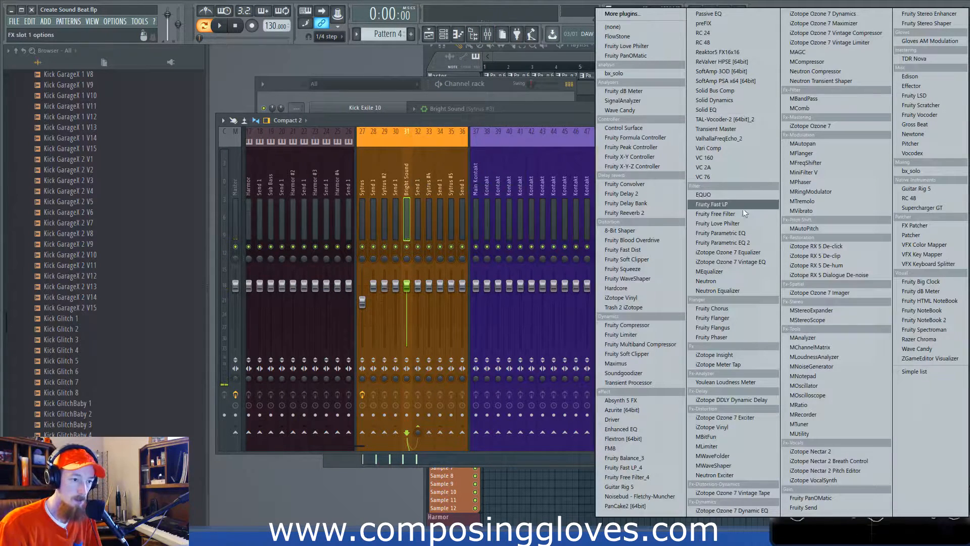
{"action": "left_click", "coordinate": [751, 243]}
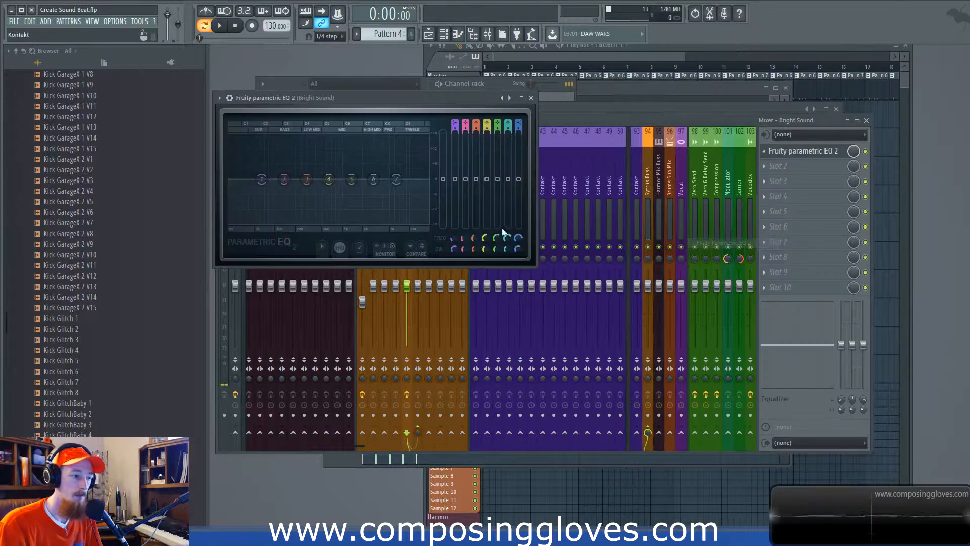
Boost EQ band 6, lower band 7 and pull band 1 almost fully down at about 308 Hz while playing, and close the EQ
{"action": "key", "text": "space"}
{"action": "left_click_drag", "start_coordinate": [395, 180], "coordinate": [356, 167]}
{"action": "key", "text": "space"}
{"action": "left_click_drag", "start_coordinate": [262, 180], "coordinate": [264, 185]}
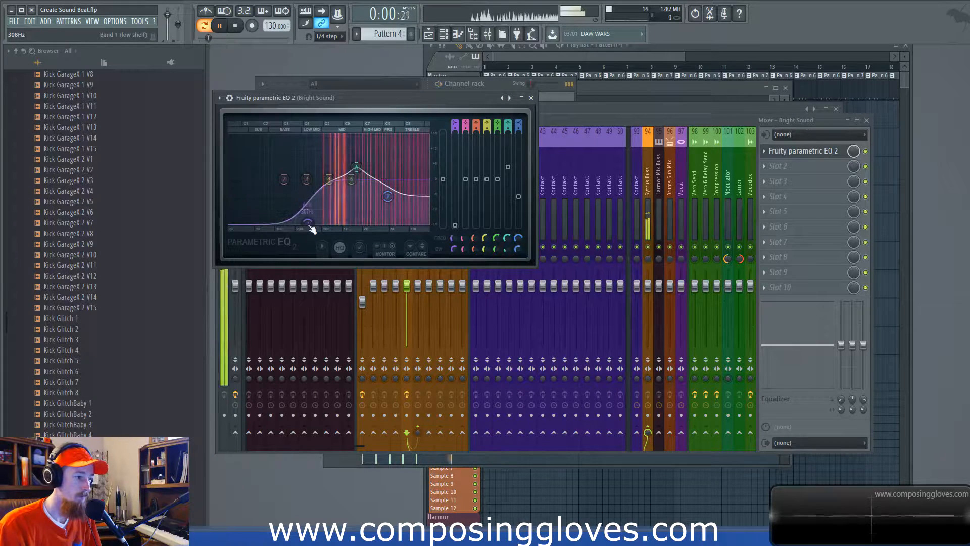
{"action": "left_click", "coordinate": [531, 98]}
{"action": "left_click", "coordinate": [537, 98]}
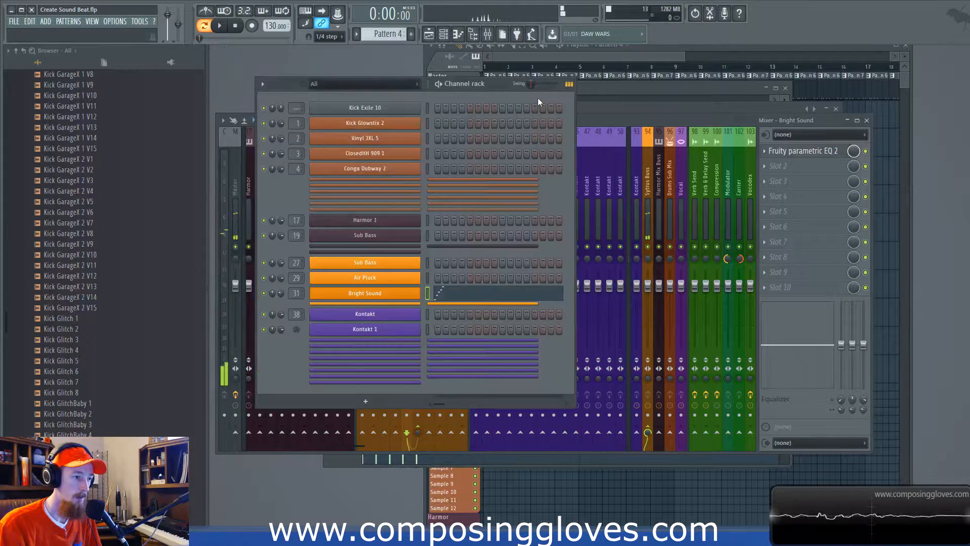
Review Bright Sound's operator 1 settings while playing the pattern, and close the synth
{"action": "left_click", "coordinate": [385, 293]}
{"action": "left_click", "coordinate": [464, 146]}
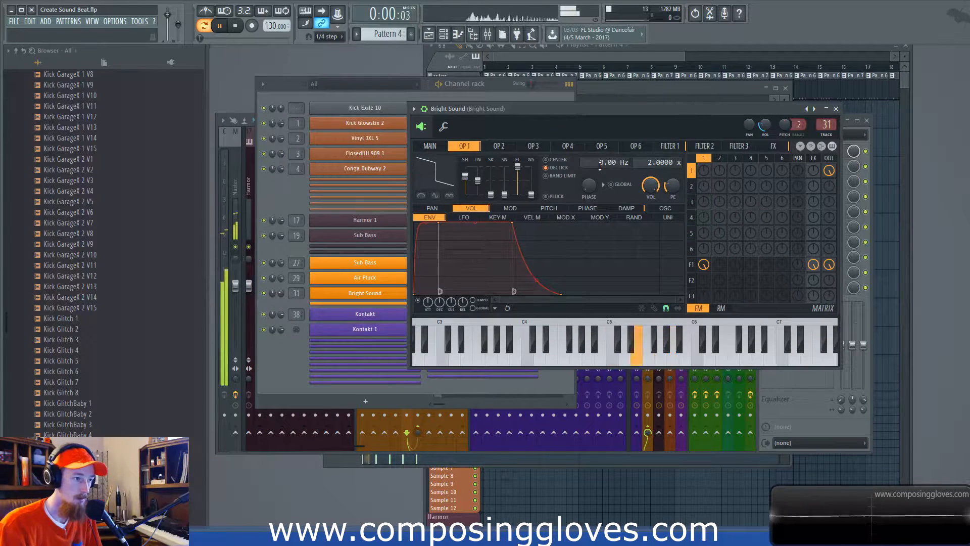
{"action": "left_click", "coordinate": [836, 109]}
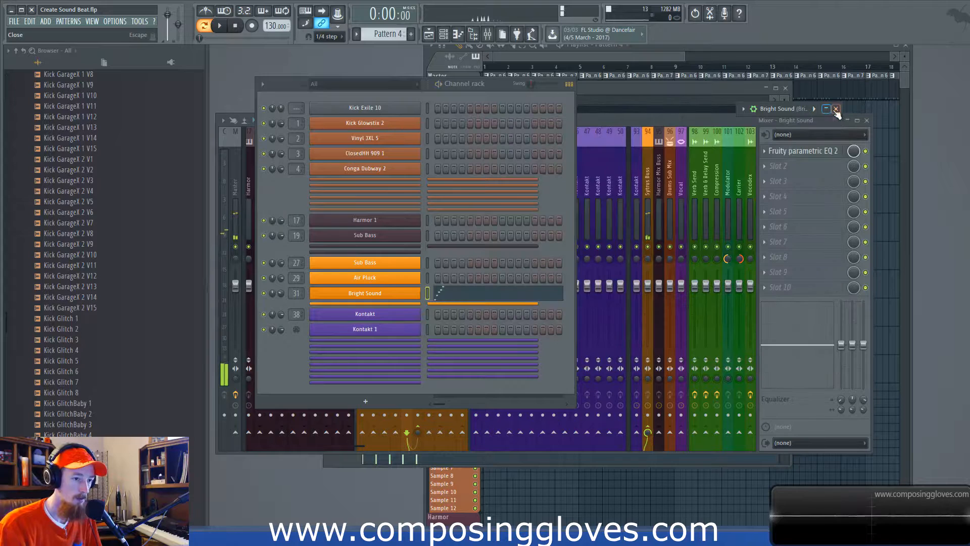
{"action": "left_click", "coordinate": [828, 109]}
{"action": "left_click", "coordinate": [837, 109]}
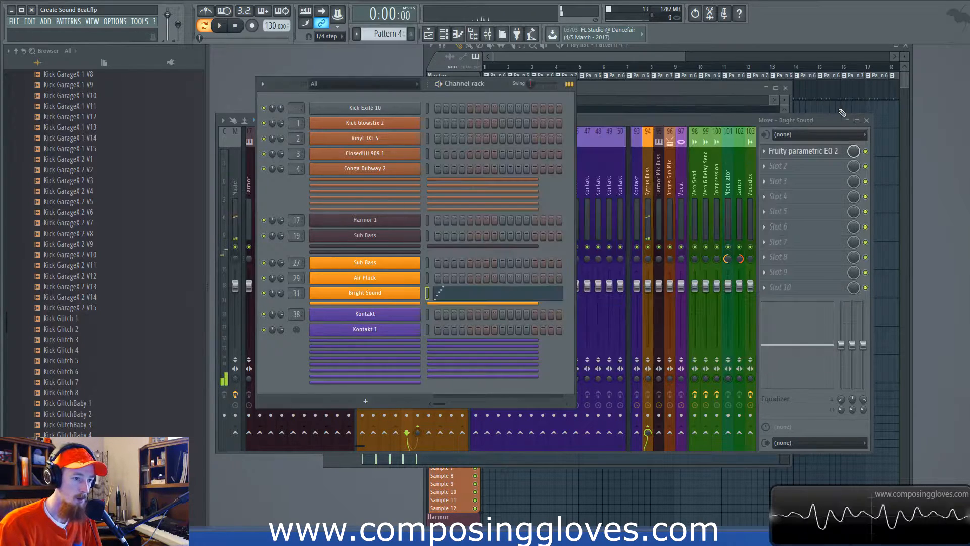
Place a Pattern 4 clip on the Extra 3 track at bar 5 with Cell snapping, replacing the misaligned one
{"action": "left_click", "coordinate": [641, 56]}
{"action": "left_click", "coordinate": [587, 174]}
{"action": "scroll", "coordinate": [592, 172], "scroll_direction": "up", "scroll_amount": 3}
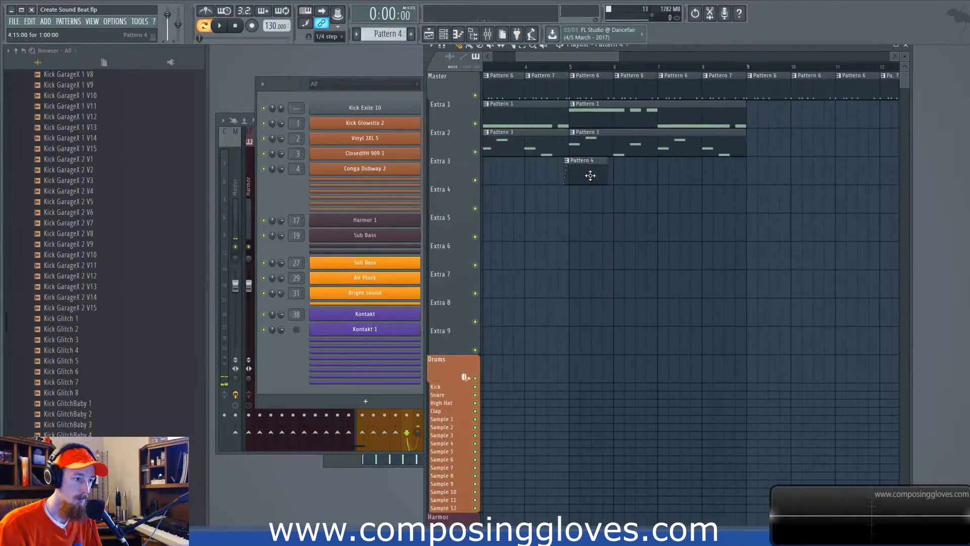
{"action": "right_click", "coordinate": [583, 181]}
{"action": "left_click", "coordinate": [329, 37]}
{"action": "left_click", "coordinate": [329, 58]}
{"action": "left_click", "coordinate": [574, 181]}
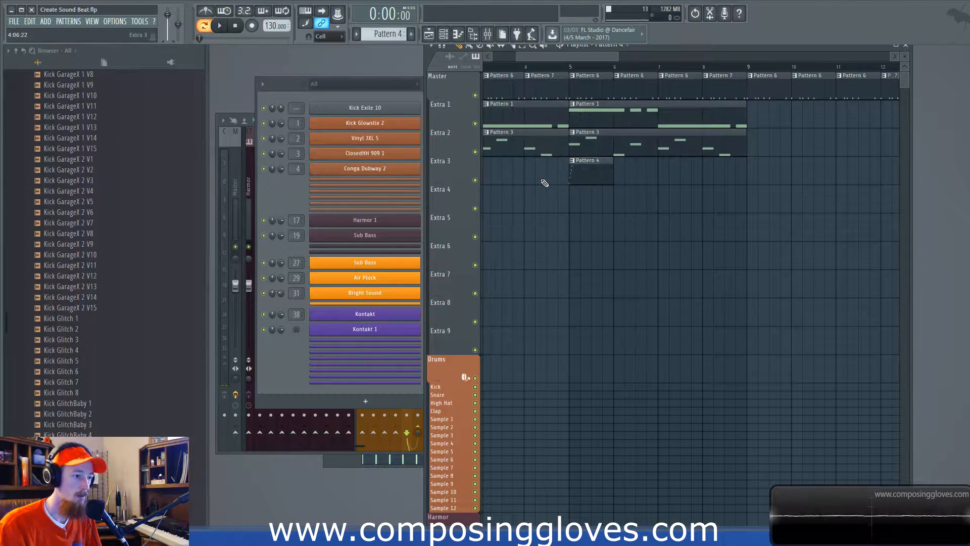
Play the arrangement and shape a rising velocity ramp across Pattern 4's five Bright Sound notes
{"action": "scroll", "coordinate": [673, 125], "scroll_direction": "down", "scroll_amount": 2}
{"action": "key", "text": "space"}
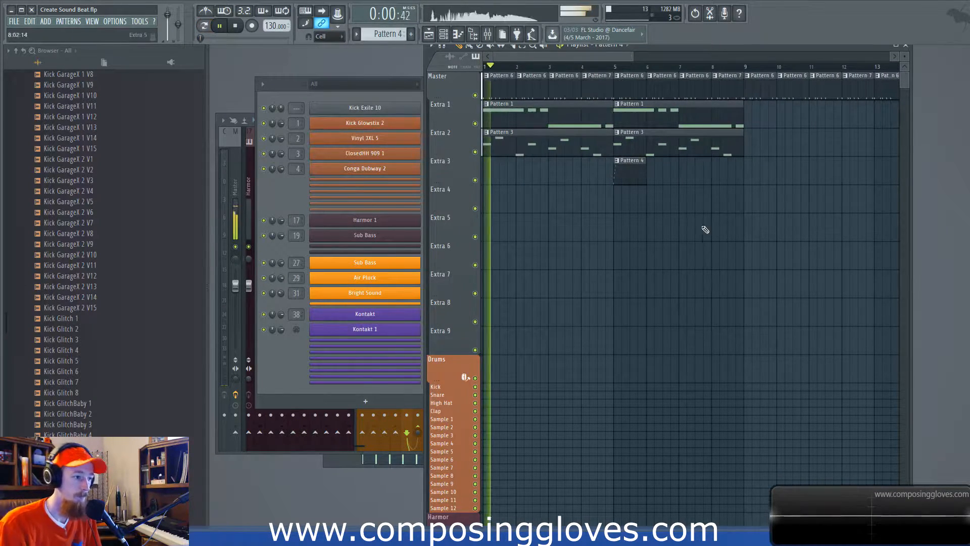
{"action": "scroll", "coordinate": [567, 223], "scroll_direction": "up", "scroll_amount": 2}
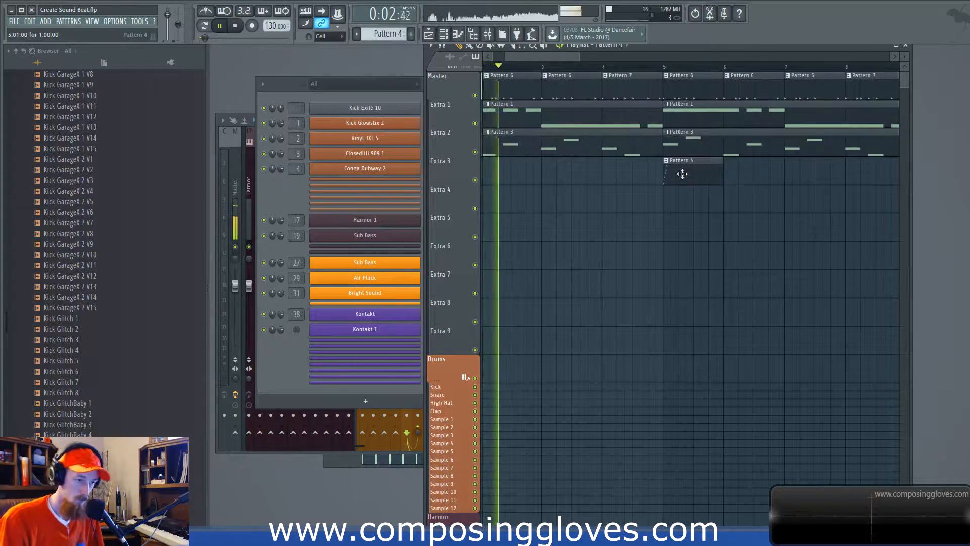
{"action": "double_click", "coordinate": [682, 174]}
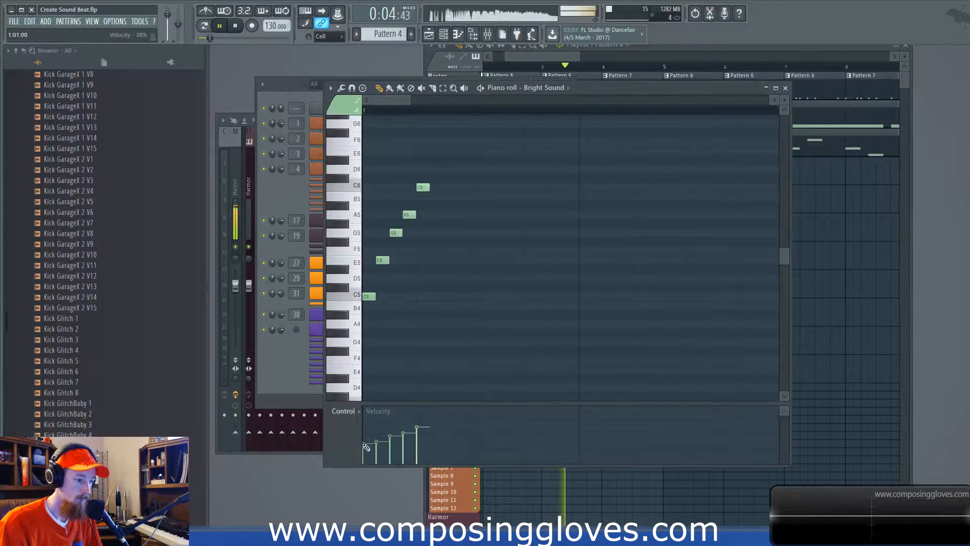
{"action": "left_click_drag", "start_coordinate": [406, 433], "coordinate": [394, 435]}
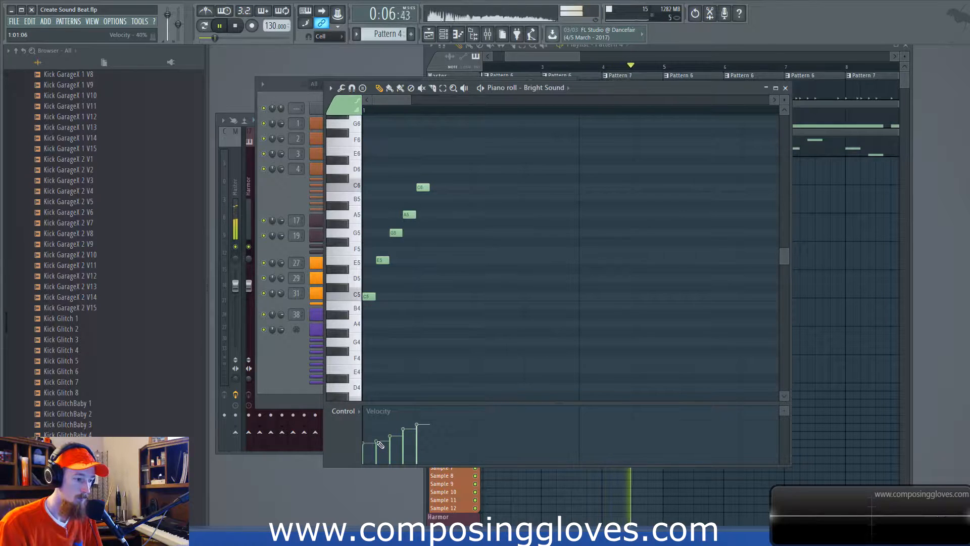
Move Pattern 4's second note to D#5 with 1/4 step snapping and play the song
{"action": "key", "text": "space"}
{"action": "right_click", "coordinate": [384, 260]}
{"action": "left_click", "coordinate": [383, 264]}
{"action": "left_click", "coordinate": [326, 36]}
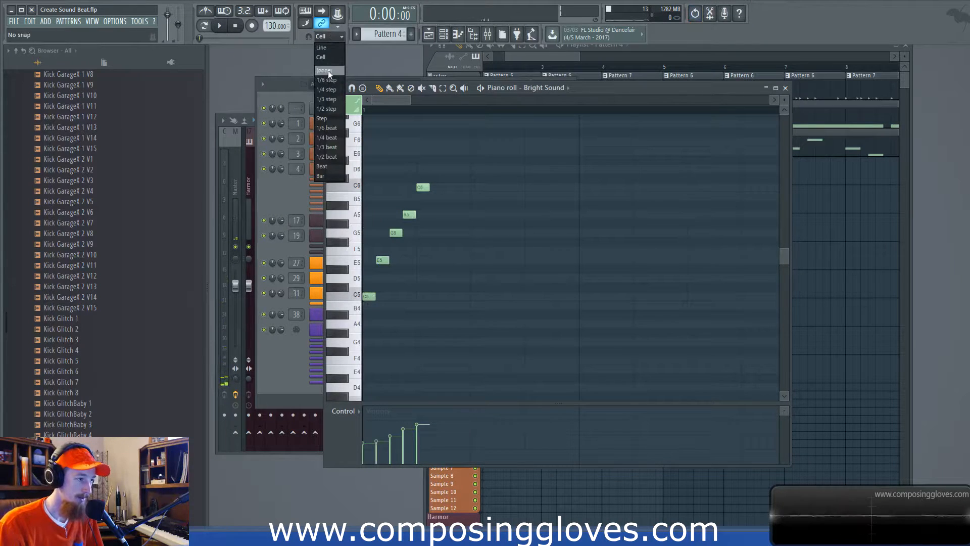
{"action": "left_click", "coordinate": [331, 91]}
{"action": "left_click", "coordinate": [380, 267]}
{"action": "left_click_drag", "start_coordinate": [380, 266], "coordinate": [380, 276]}
{"action": "key", "text": "space"}
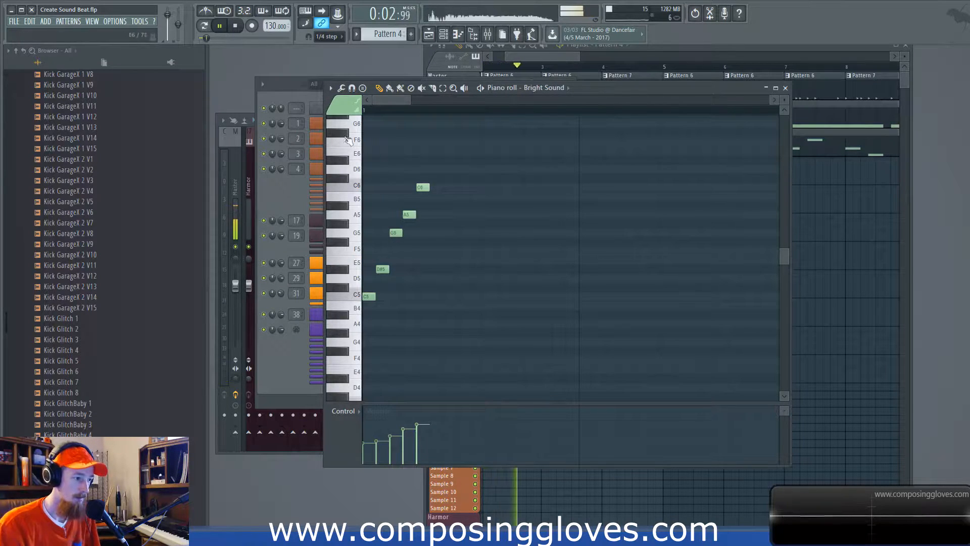
Transpose all of Pattern 4's notes down an octave so they start on C4, and close the piano roll
{"action": "left_click_drag", "start_coordinate": [445, 171], "coordinate": [366, 412], "text": "ctrl"}
{"action": "scroll", "coordinate": [370, 263], "scroll_direction": "down", "scroll_amount": 3}
{"action": "left_click_drag", "start_coordinate": [367, 205], "coordinate": [363, 316]}
{"action": "scroll", "coordinate": [426, 262], "scroll_direction": "down", "scroll_amount": 2}
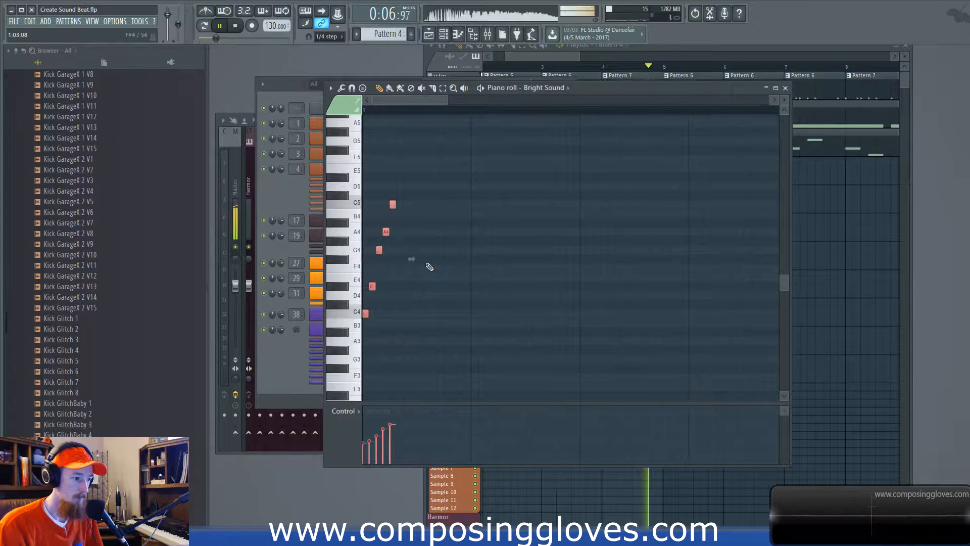
{"action": "scroll", "coordinate": [429, 267], "scroll_direction": "down", "scroll_amount": 2}
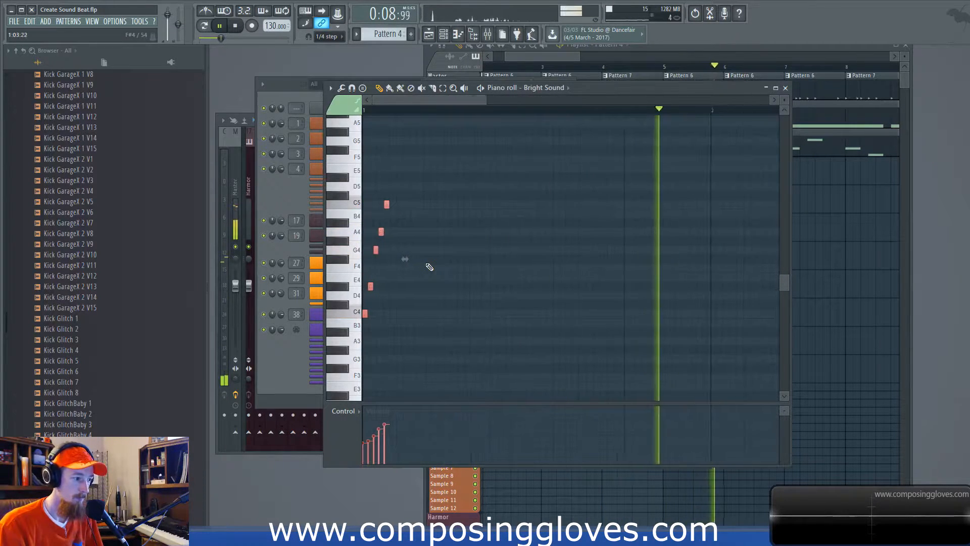
{"action": "left_click", "coordinate": [785, 88]}
{"action": "key", "text": "space"}
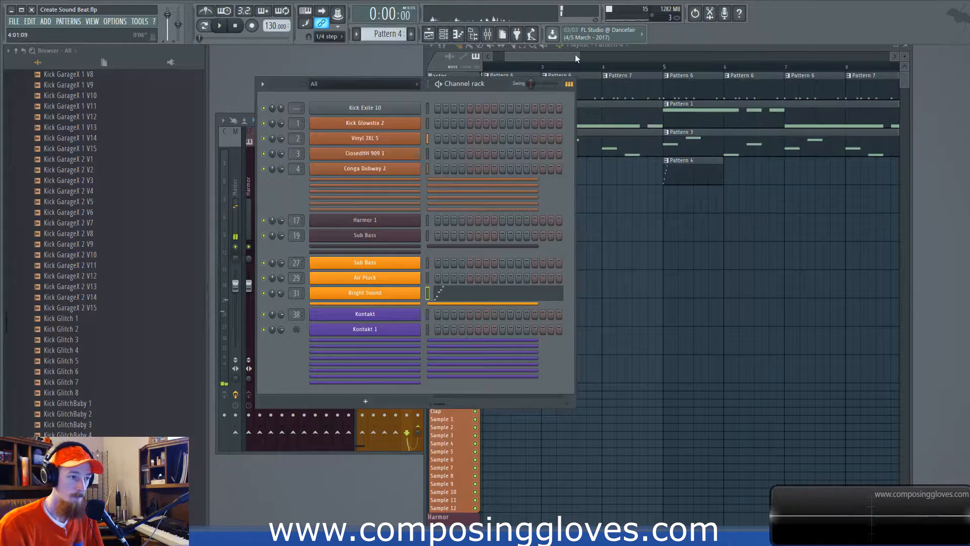
Set the playback position just before bar 5 and inspect Pattern 4's notes in the piano roll
{"action": "left_click", "coordinate": [575, 56]}
{"action": "left_click", "coordinate": [660, 72]}
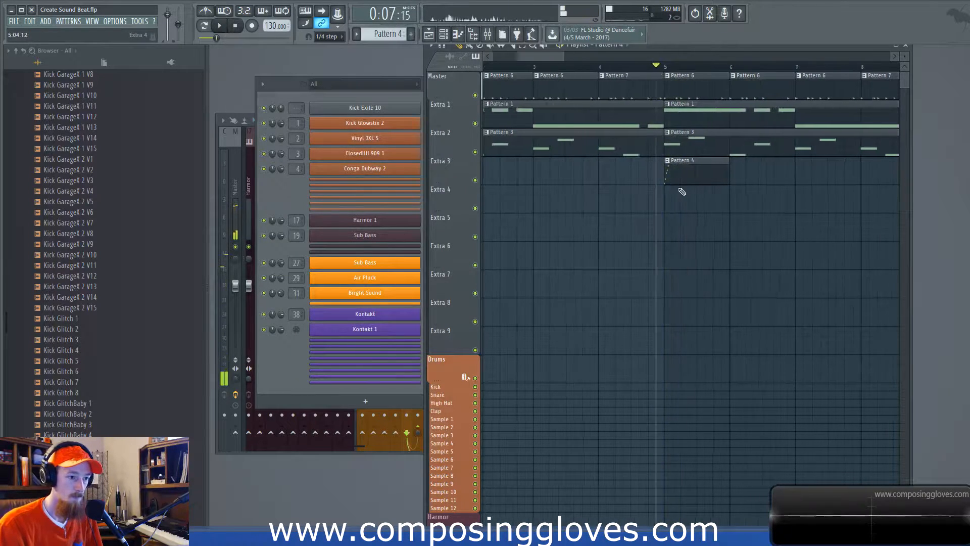
{"action": "scroll", "coordinate": [677, 186], "scroll_direction": "up", "scroll_amount": 2}
{"action": "double_click", "coordinate": [637, 176]}
{"action": "scroll", "coordinate": [452, 283], "scroll_direction": "down", "scroll_amount": 3}
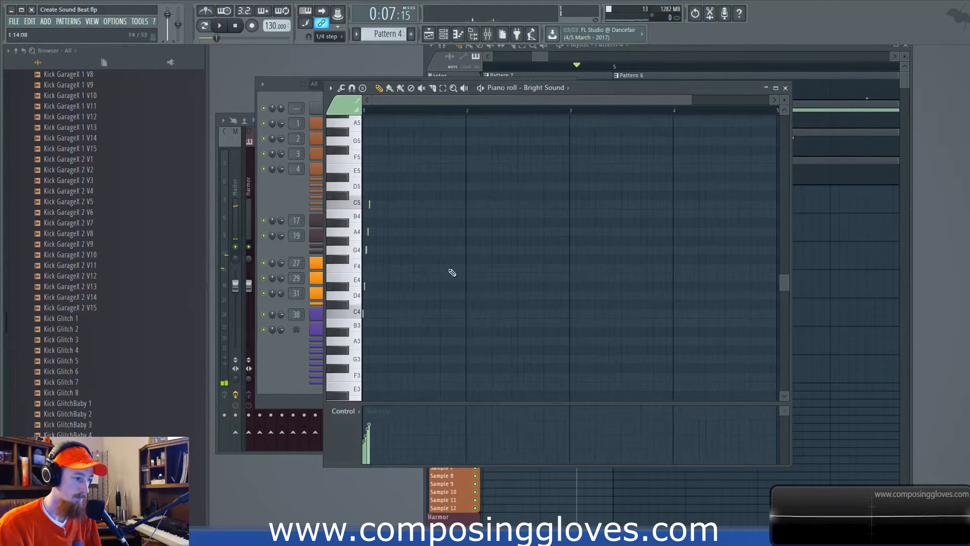
{"action": "left_click", "coordinate": [318, 328]}
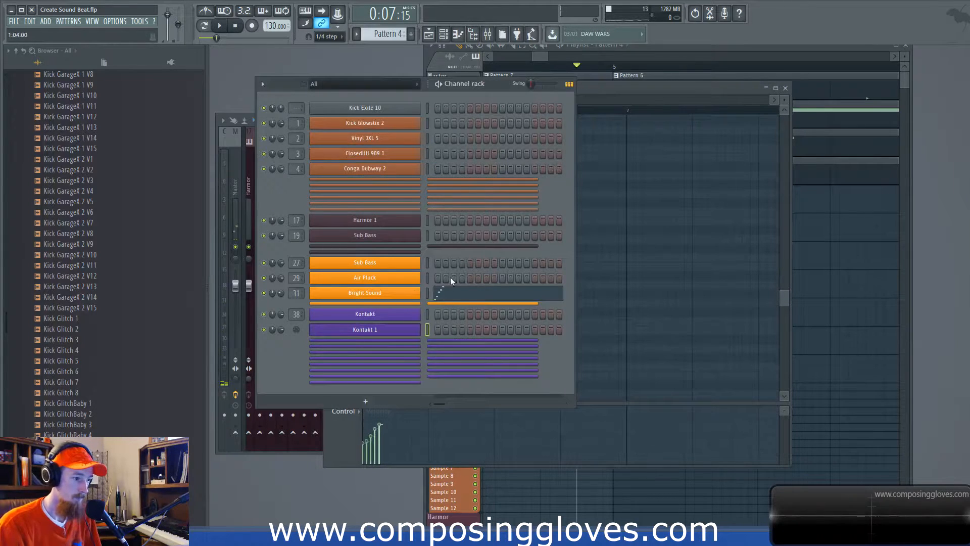
Play the arrangement from the start and add a second Pattern 4 clip on Extra 3 at bar 7
{"action": "left_click", "coordinate": [720, 51]}
{"action": "scroll", "coordinate": [613, 172], "scroll_direction": "down", "scroll_amount": 4}
{"action": "left_click_drag", "start_coordinate": [814, 196], "coordinate": [867, 198]}
{"action": "left_click", "coordinate": [498, 67]}
{"action": "key", "text": "space"}
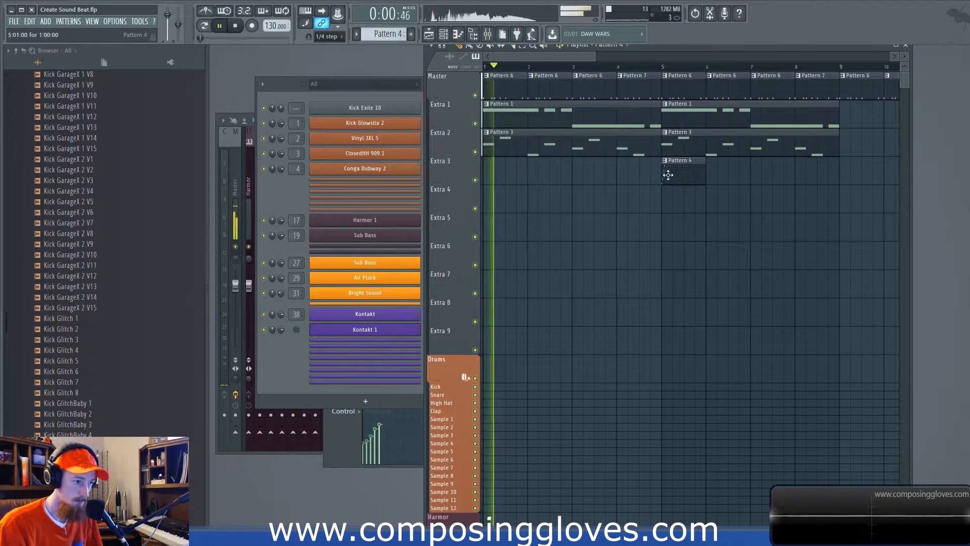
{"action": "left_click", "coordinate": [774, 177]}
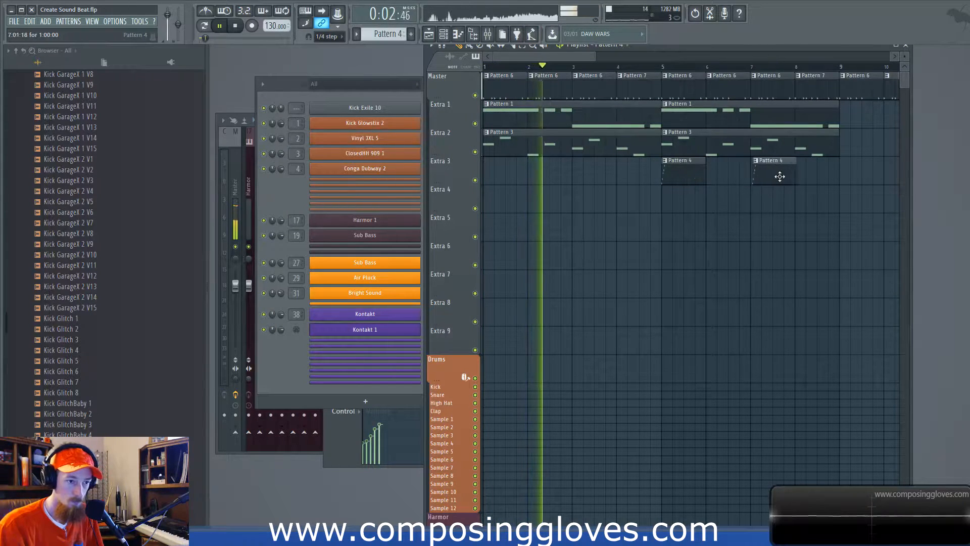
Make the bar 7 Pattern 4 clip unique and open its notes for editing
{"action": "scroll", "coordinate": [773, 179], "scroll_direction": "up", "scroll_amount": 5}
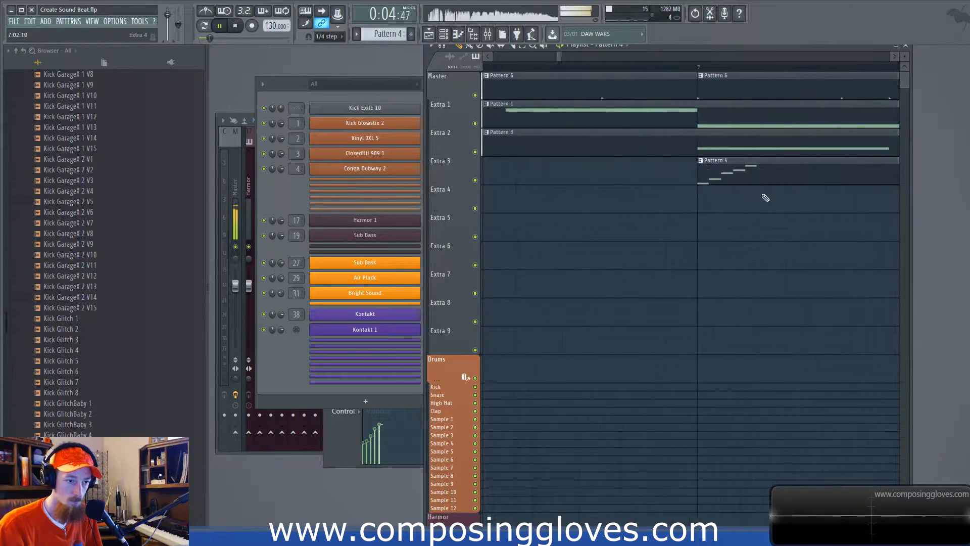
{"action": "left_click", "coordinate": [630, 161]}
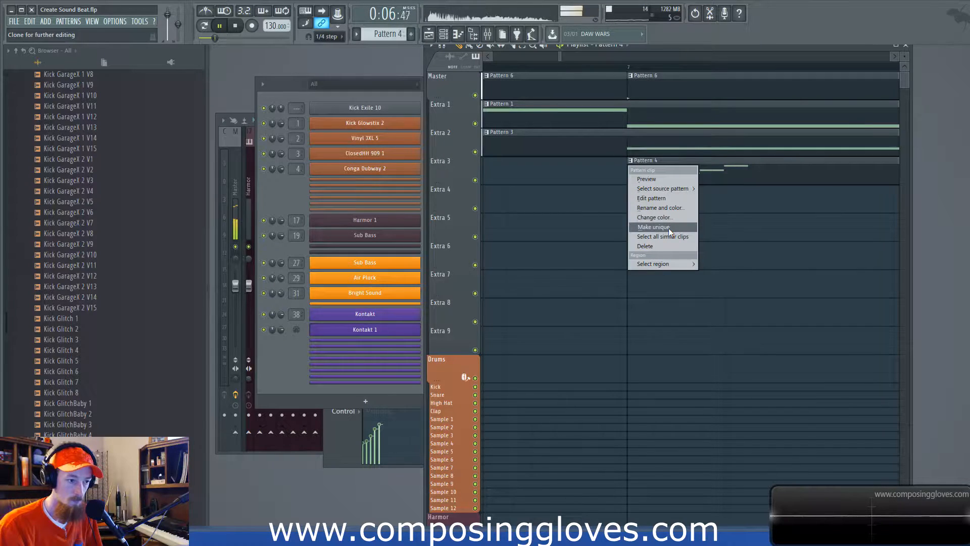
{"action": "left_click", "coordinate": [669, 228]}
{"action": "double_click", "coordinate": [676, 178]}
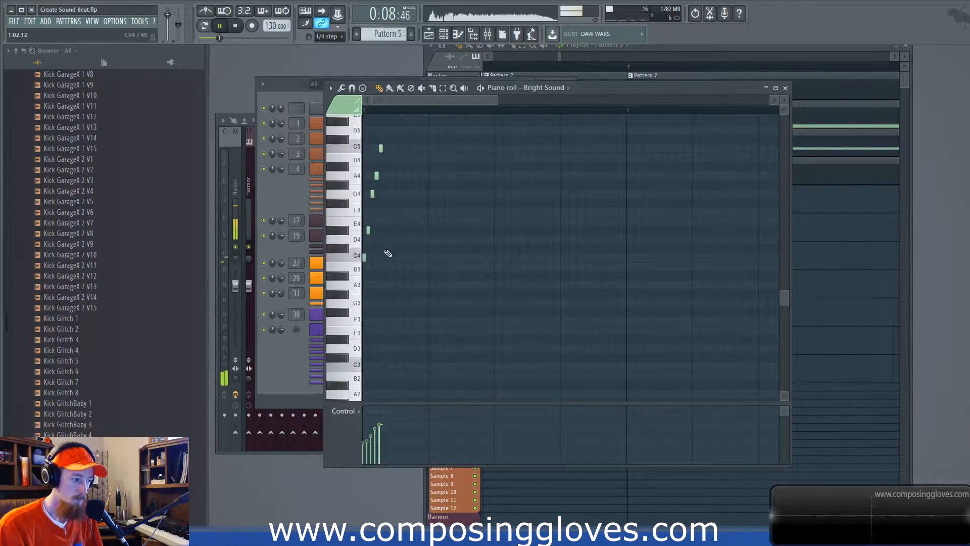
Transpose Pattern 5's notes down to start on G3, move the fourth note to D#4 and close the piano roll
{"action": "scroll", "coordinate": [368, 261], "scroll_direction": "up", "scroll_amount": 2}
{"action": "key", "text": "ctrl+a"}
{"action": "left_click_drag", "start_coordinate": [366, 261], "coordinate": [366, 306]}
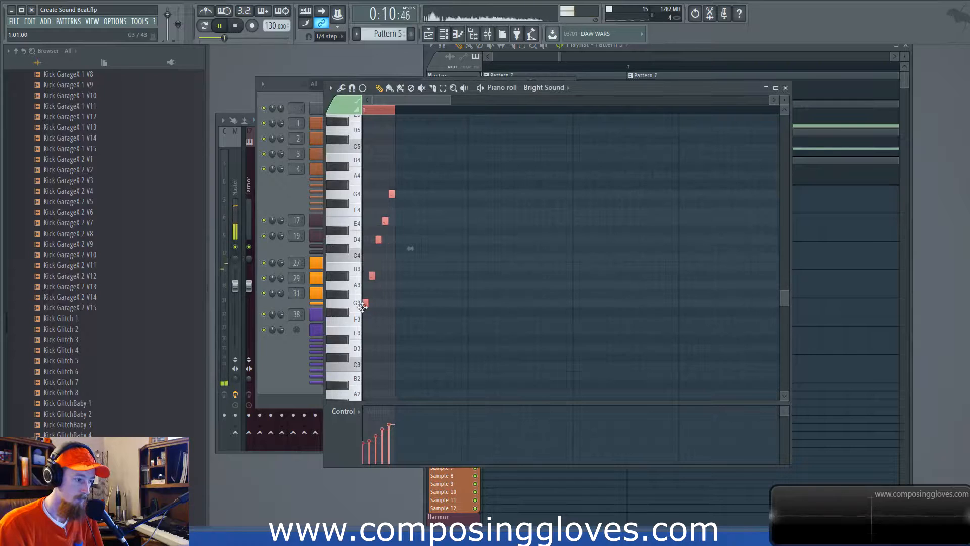
{"action": "key", "text": "ctrl+d"}
{"action": "scroll", "coordinate": [390, 263], "scroll_direction": "up", "scroll_amount": 3}
{"action": "key", "text": "space"}
{"action": "left_click_drag", "start_coordinate": [410, 268], "coordinate": [411, 277]}
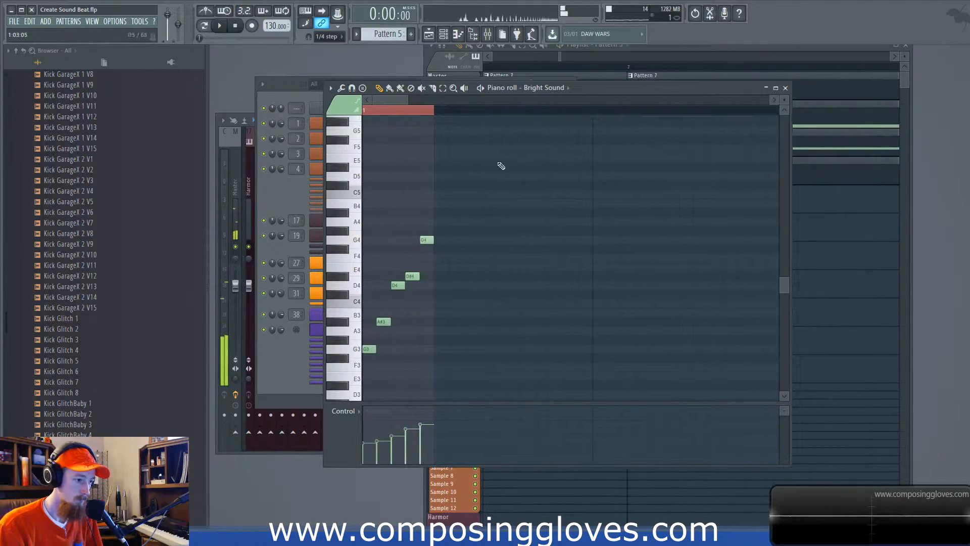
{"action": "left_click", "coordinate": [785, 88]}
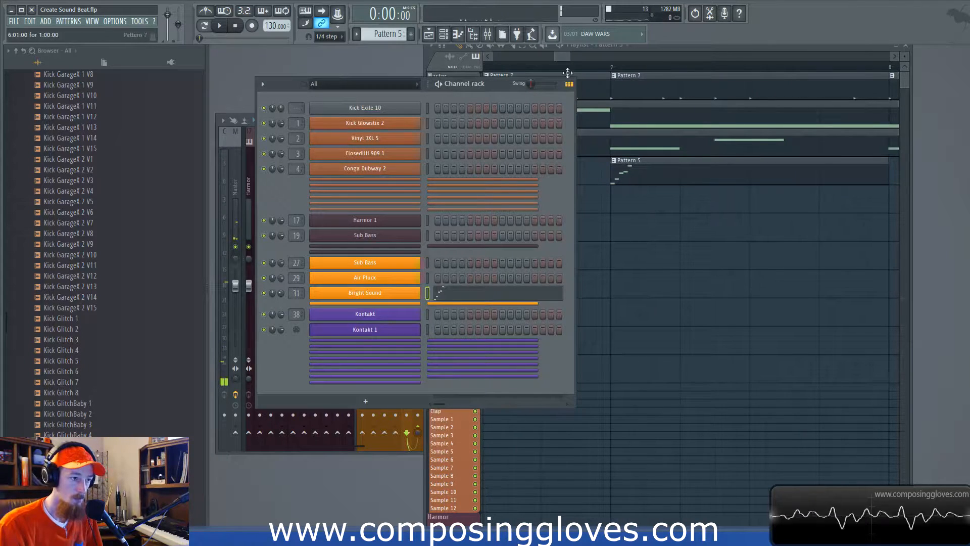
Select the Pattern 4 and Pattern 5 clips on Extra 3 and shift them slightly ahead of bars 5 and 7
{"action": "left_click", "coordinate": [565, 81]}
{"action": "scroll", "coordinate": [577, 197], "scroll_direction": "down", "scroll_amount": 6}
{"action": "scroll", "coordinate": [604, 215], "scroll_direction": "right", "scroll_amount": 5}
{"action": "scroll", "coordinate": [591, 208], "scroll_direction": "left", "scroll_amount": 3}
{"action": "scroll", "coordinate": [791, 217], "scroll_direction": "left", "scroll_amount": 5}
{"action": "left_click_drag", "start_coordinate": [609, 160], "coordinate": [715, 189]}
{"action": "scroll", "coordinate": [600, 205], "scroll_direction": "up", "scroll_amount": 6}
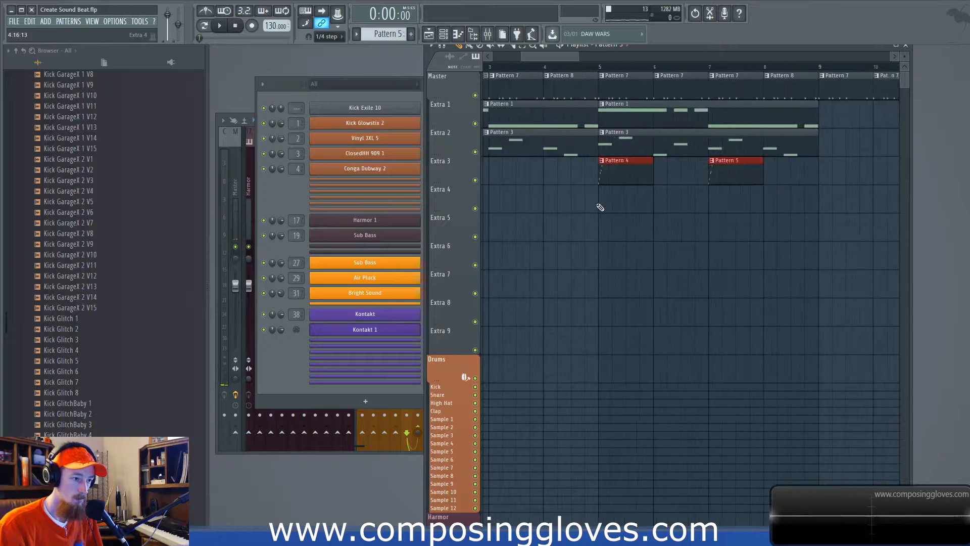
{"action": "scroll", "coordinate": [632, 198], "scroll_direction": "up", "scroll_amount": 2}
{"action": "left_click_drag", "start_coordinate": [634, 180], "coordinate": [614, 178]}
Play the arrangement through bars 5 and 6 to check the shifted clips' timing
{"action": "left_click", "coordinate": [509, 68]}
{"action": "key", "text": "space"}
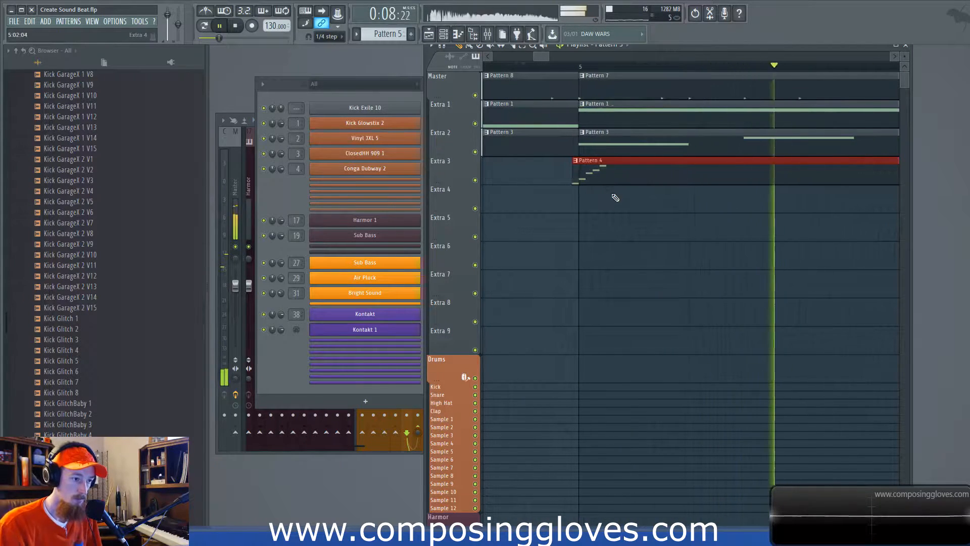
{"action": "scroll", "coordinate": [617, 196], "scroll_direction": "down", "scroll_amount": 5}
{"action": "scroll", "coordinate": [617, 196], "scroll_direction": "up", "scroll_amount": 5}
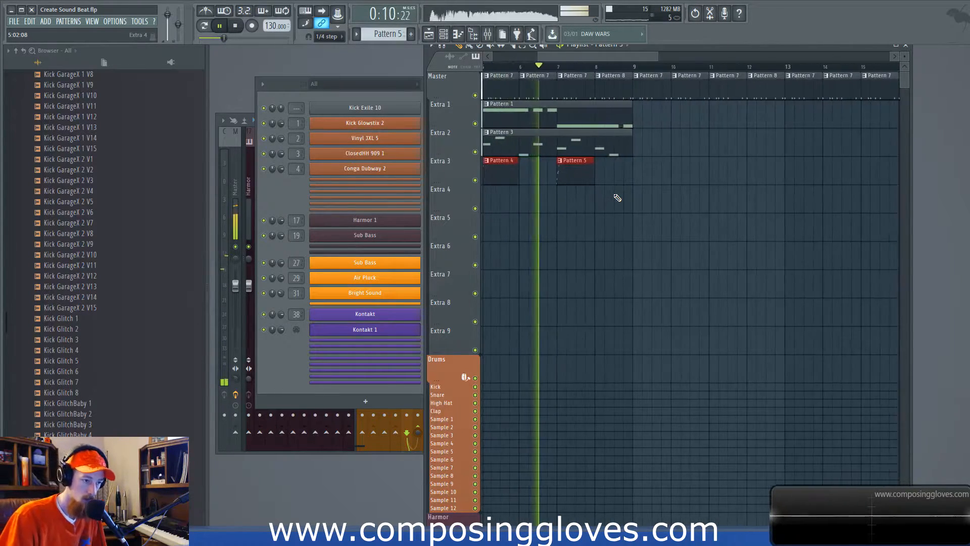
{"action": "key", "text": "space"}
Try a low G2 note beneath Pattern 5's phrase during playback and delete it
{"action": "double_click", "coordinate": [584, 172]}
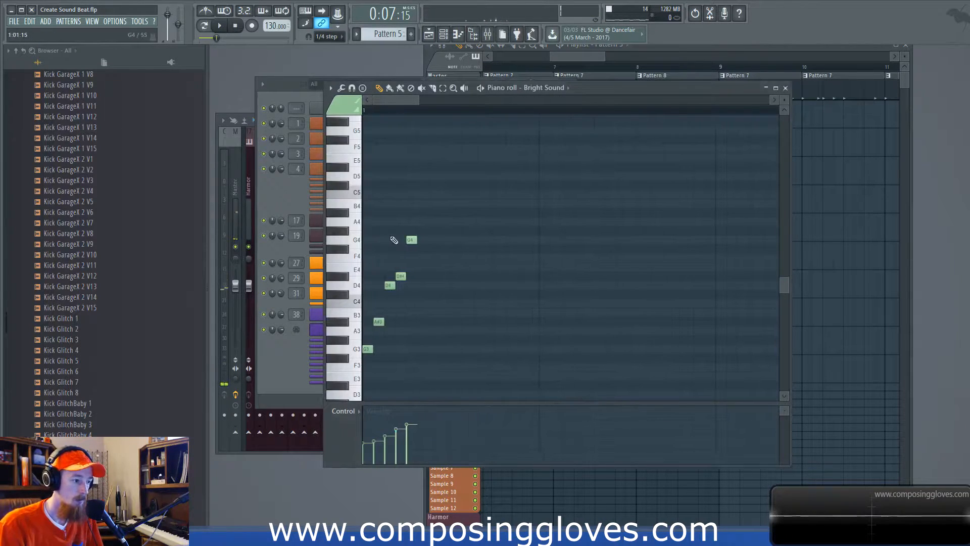
{"action": "scroll", "coordinate": [432, 323], "scroll_direction": "down", "scroll_amount": 4}
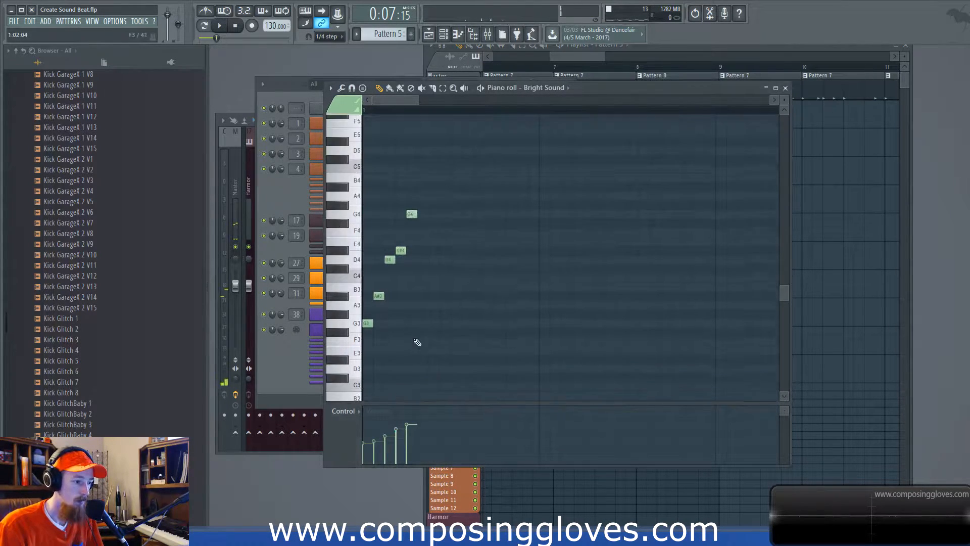
{"action": "scroll", "coordinate": [429, 373], "scroll_direction": "down", "scroll_amount": 2}
{"action": "left_click", "coordinate": [422, 376]}
{"action": "key", "text": "space"}
{"action": "right_click", "coordinate": [422, 376]}
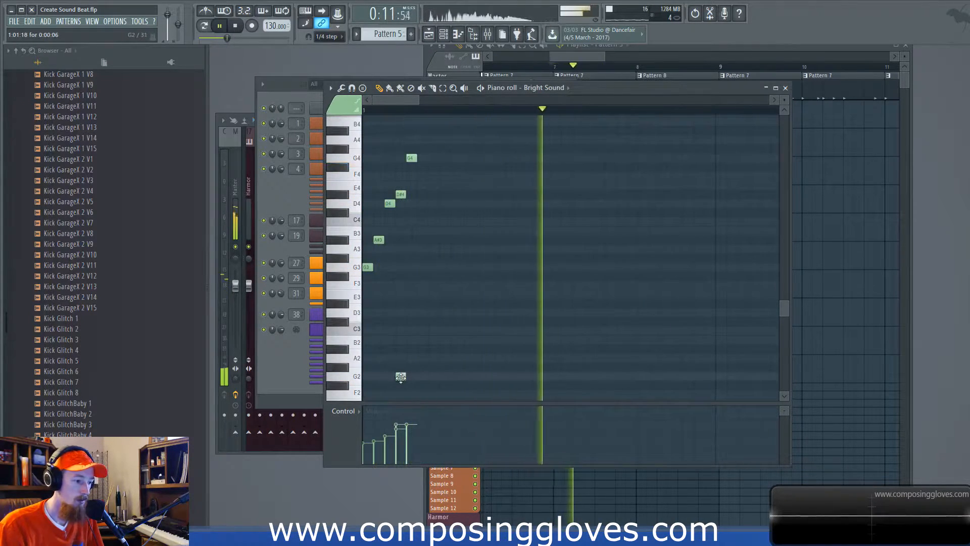
Try a low note under Pattern 5's first note, moving it from G2 to C3, and delete it
{"action": "key", "text": "space"}
{"action": "left_click", "coordinate": [367, 376]}
{"action": "key", "text": "space"}
{"action": "left_click_drag", "start_coordinate": [368, 376], "coordinate": [367, 330]}
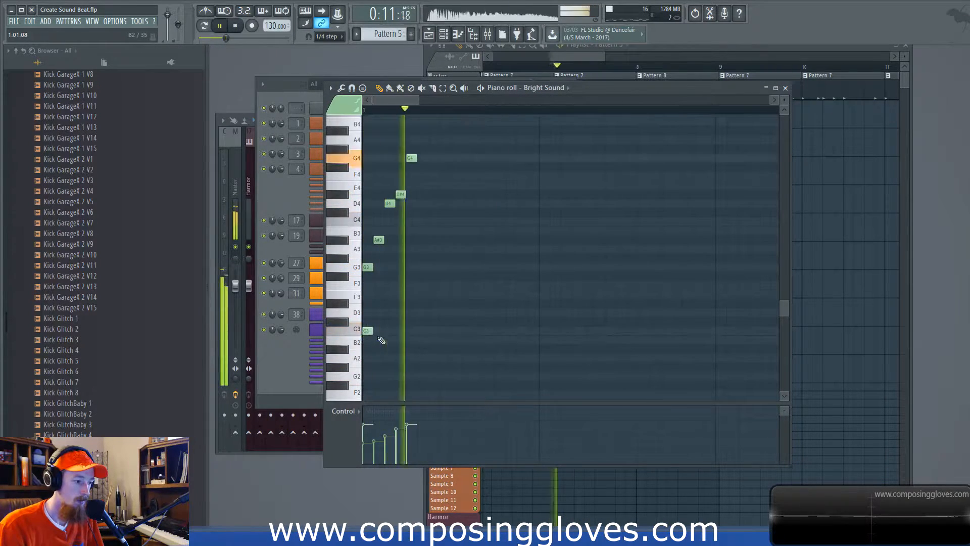
{"action": "right_click", "coordinate": [368, 330]}
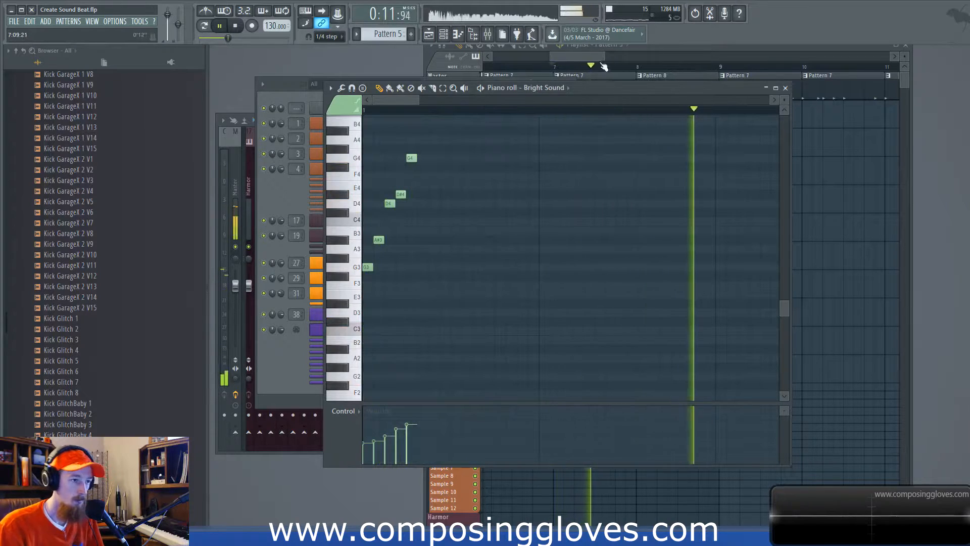
Play the arrangement from within bar 7, and return the playback position to just before bar 5
{"action": "key", "text": "space"}
{"action": "left_click", "coordinate": [605, 66]}
{"action": "key", "text": "space"}
{"action": "scroll", "coordinate": [596, 141], "scroll_direction": "down", "scroll_amount": 5}
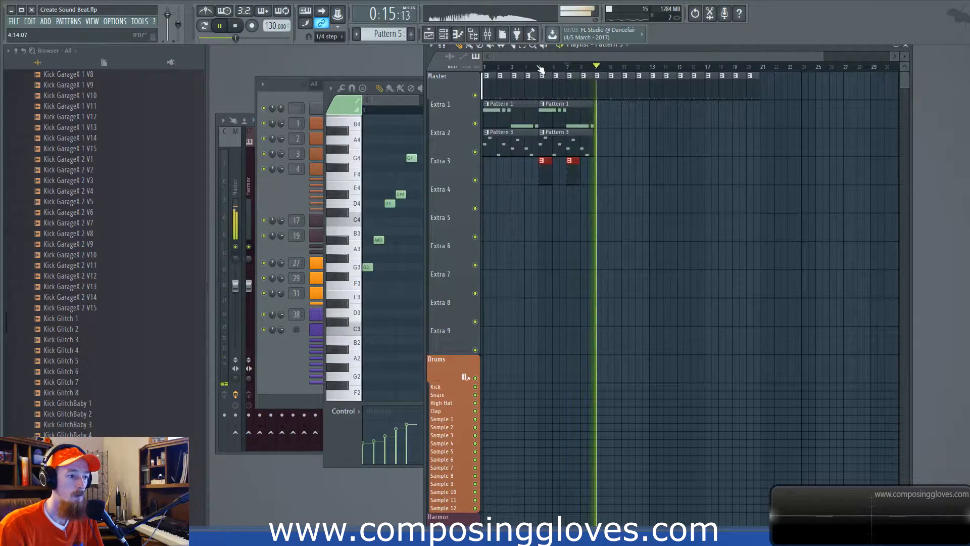
{"action": "key", "text": "space"}
{"action": "left_click", "coordinate": [539, 68]}
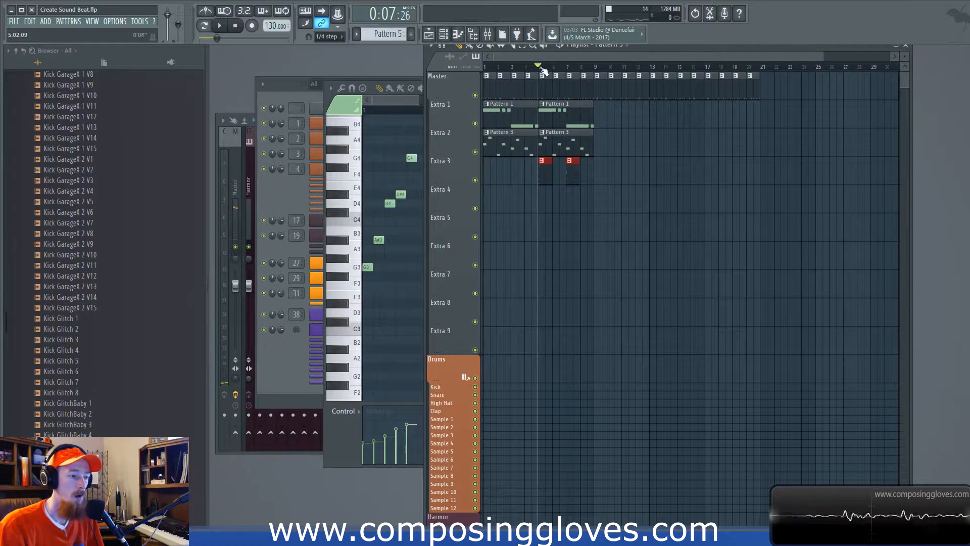
Add a Massive channel to the channel rack and show its preset browser
{"action": "scroll", "coordinate": [544, 71], "scroll_direction": "up", "scroll_amount": 5}
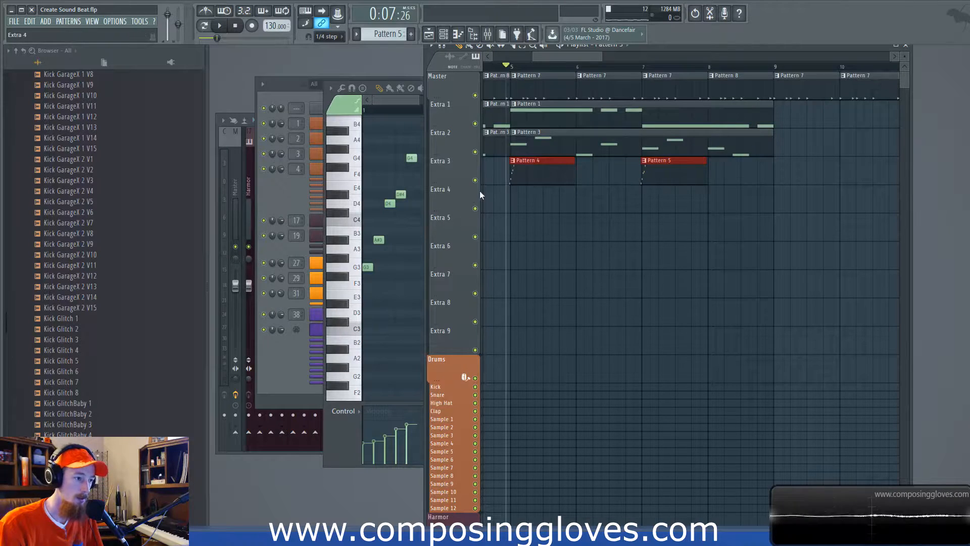
{"action": "left_click", "coordinate": [285, 84]}
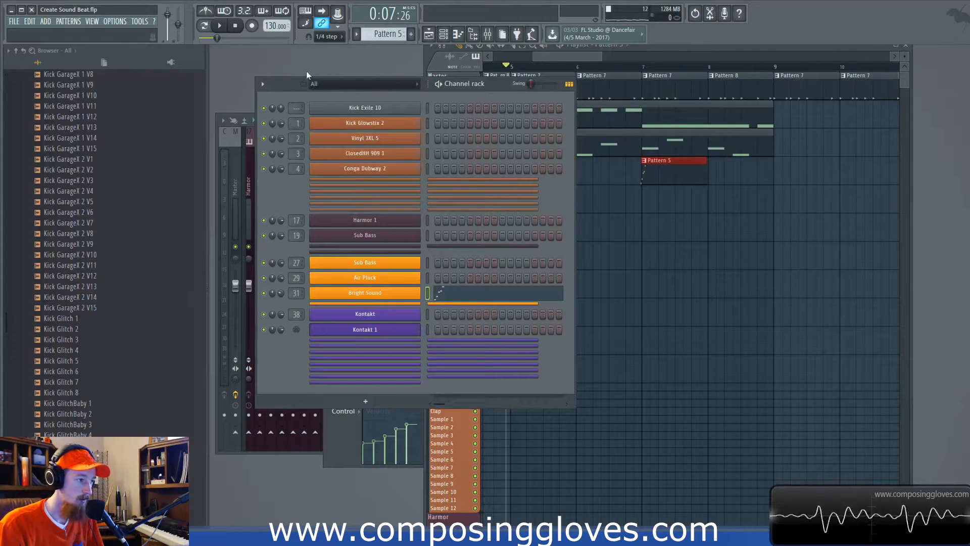
{"action": "left_click", "coordinate": [364, 401]}
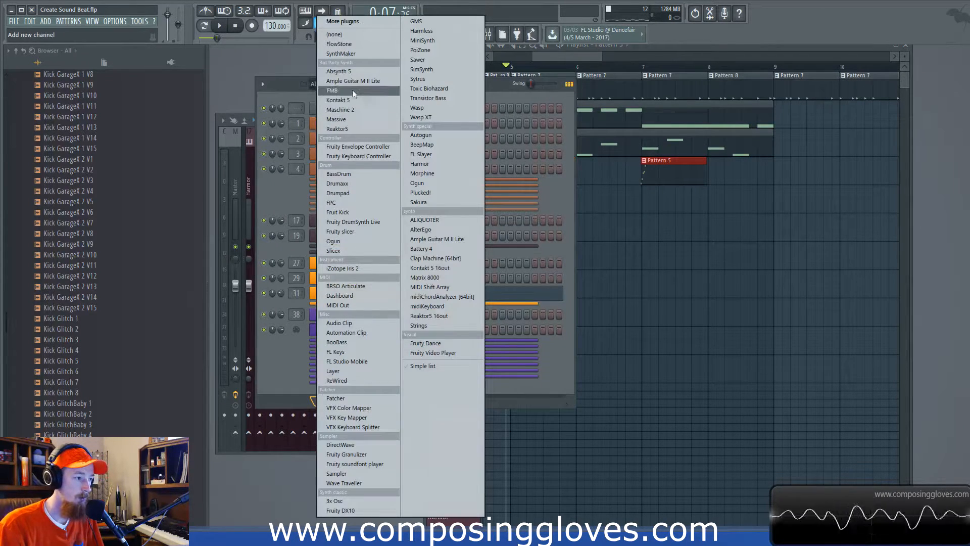
{"action": "left_click", "coordinate": [378, 120]}
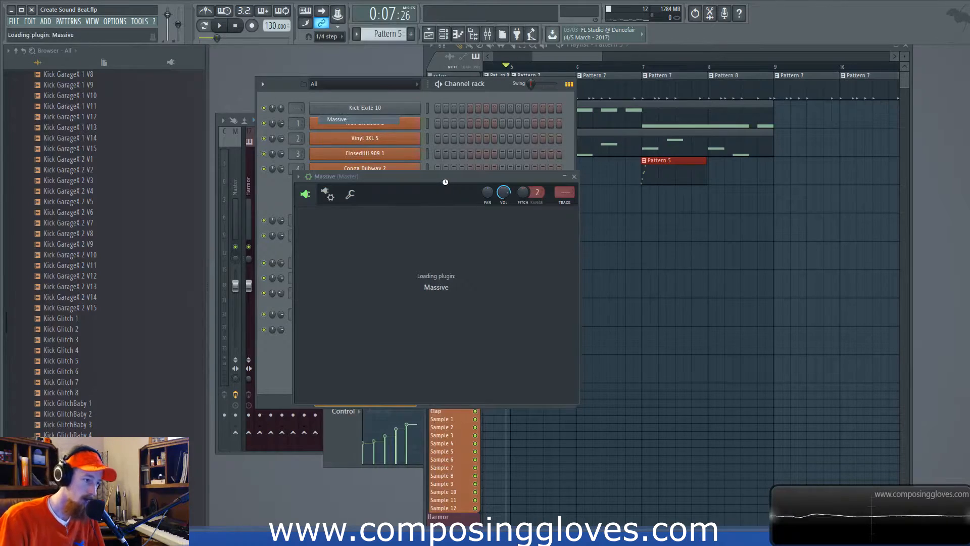
{"action": "left_click_drag", "start_coordinate": [444, 182], "coordinate": [425, 112]}
{"action": "left_click", "coordinate": [678, 160]}
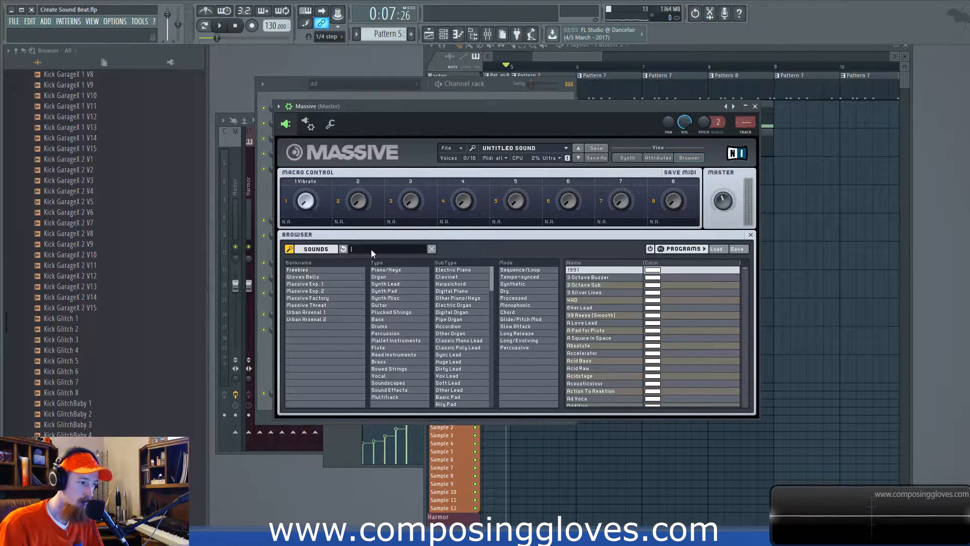
Configure Massive's plugin settings with host priority for keystrokes on and Keep focus off, then return to its preset browser
{"action": "left_click", "coordinate": [308, 124]}
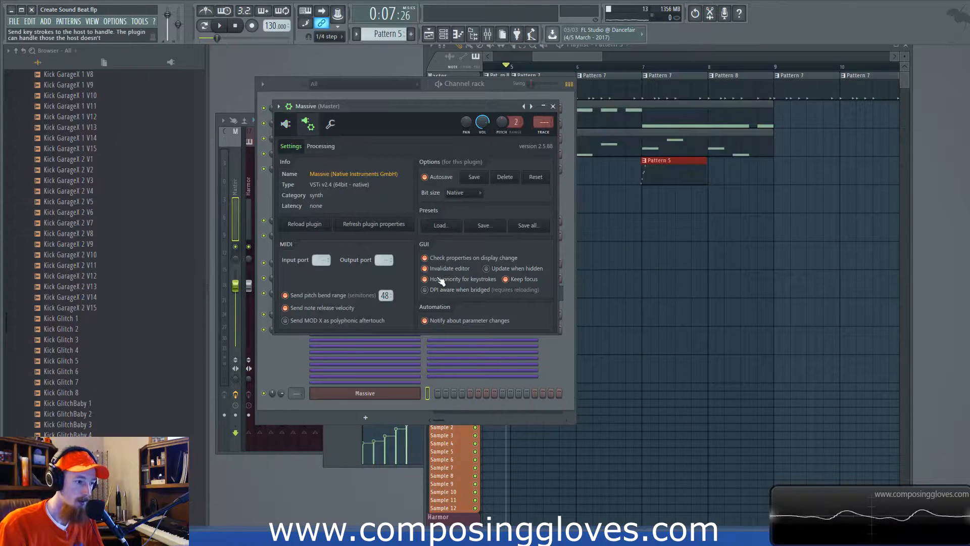
{"action": "left_click", "coordinate": [286, 124]}
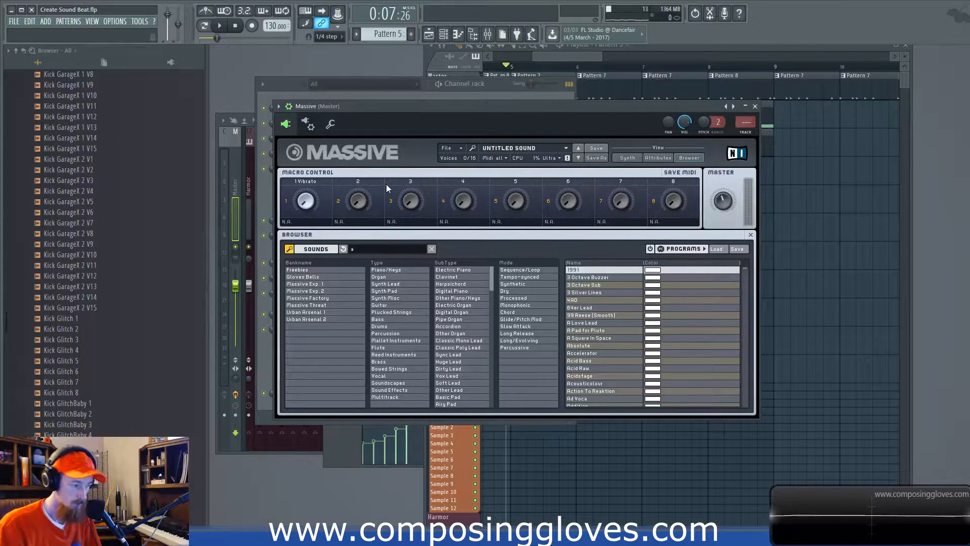
{"action": "left_click", "coordinate": [308, 124]}
{"action": "left_click", "coordinate": [464, 279]}
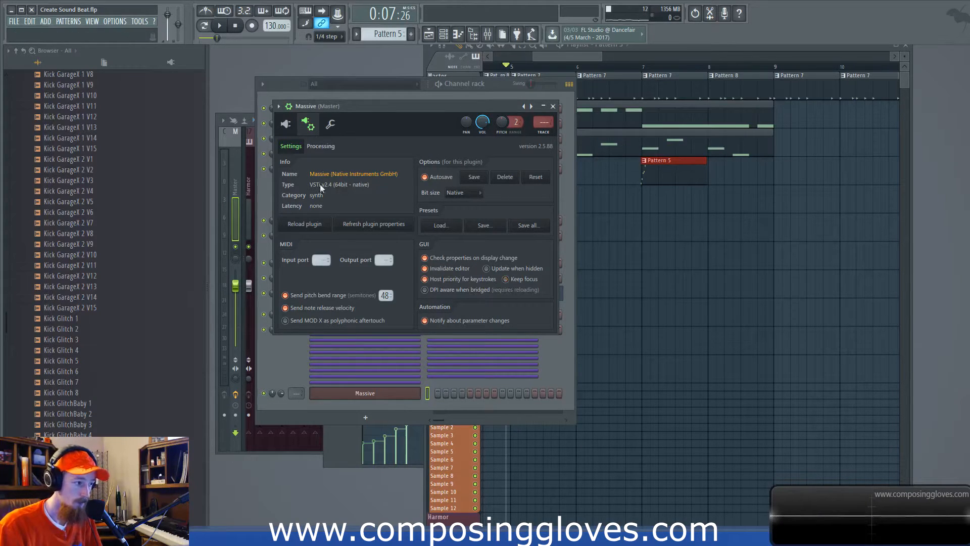
{"action": "left_click", "coordinate": [287, 125]}
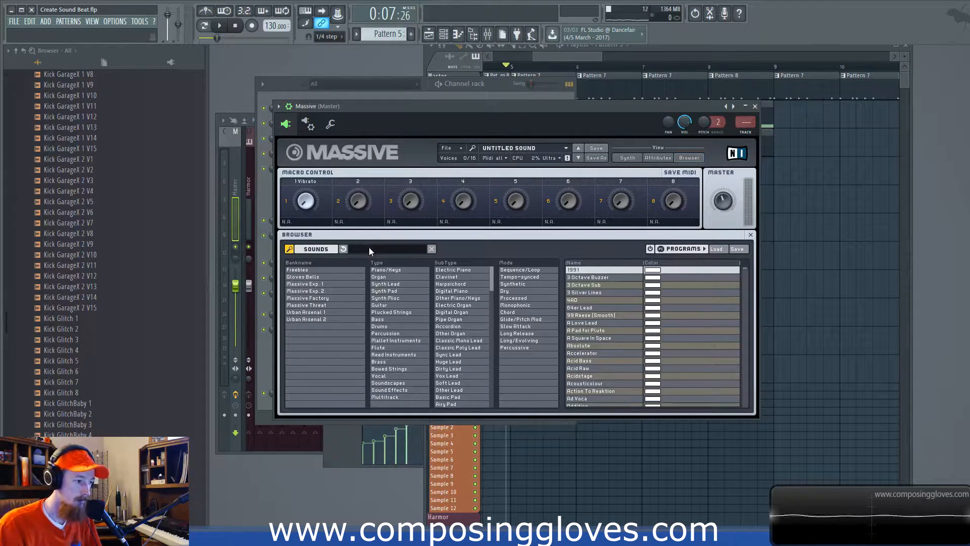
Search Massive's presets for "ams" and load the Amsterdamned sound
{"action": "left_click", "coordinate": [378, 247]}
{"action": "type", "text": "ams"}
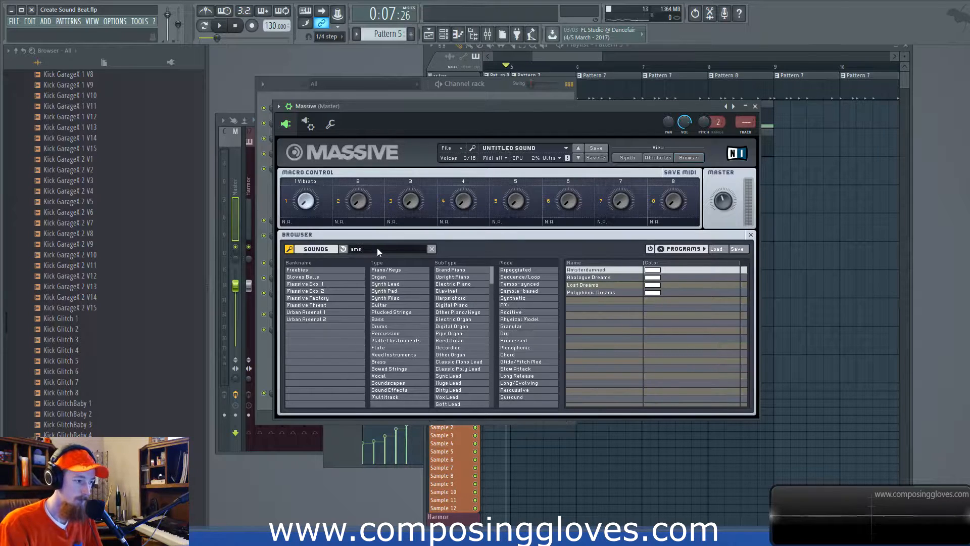
{"action": "left_click", "coordinate": [594, 272]}
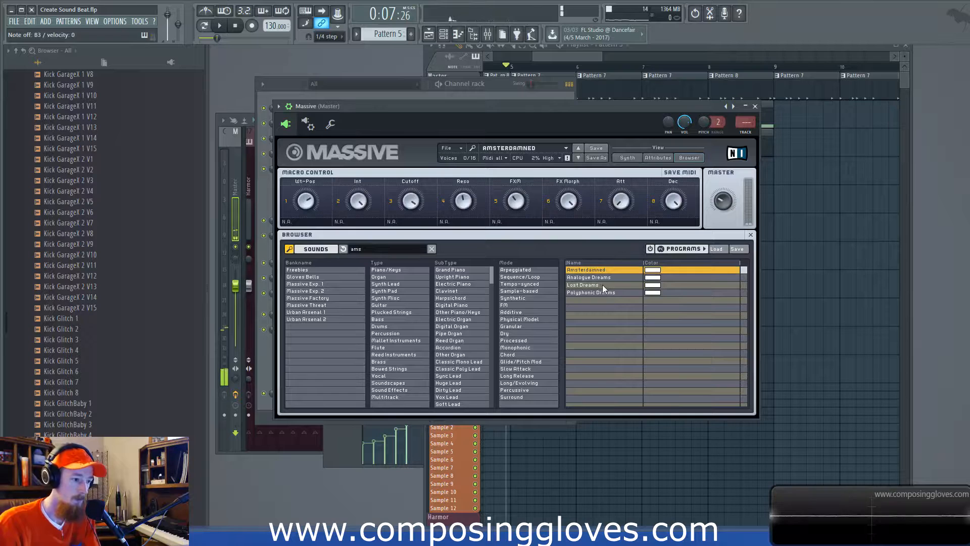
{"action": "left_click", "coordinate": [605, 280]}
{"action": "left_click", "coordinate": [600, 270]}
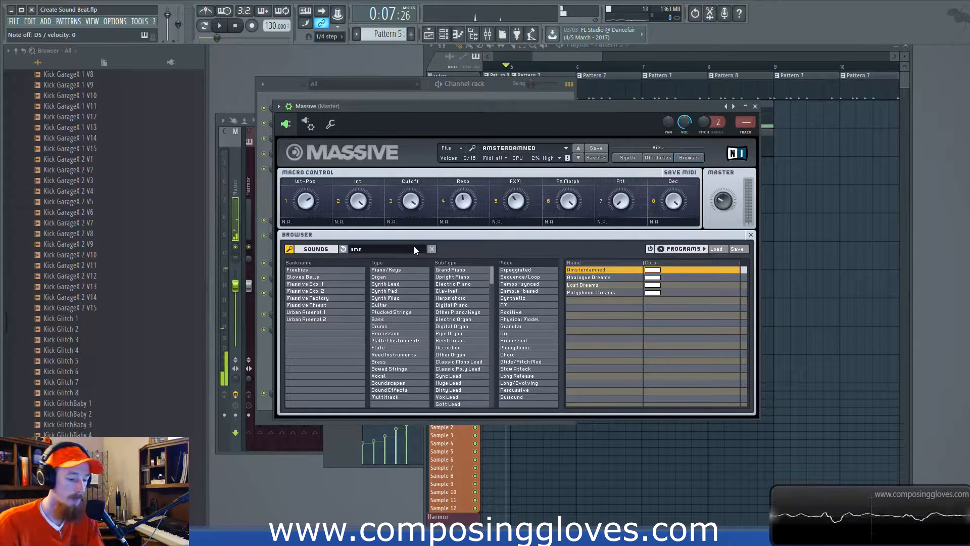
View the synth page of Massive's loaded sound and close the plugin window
{"action": "left_click", "coordinate": [755, 107]}
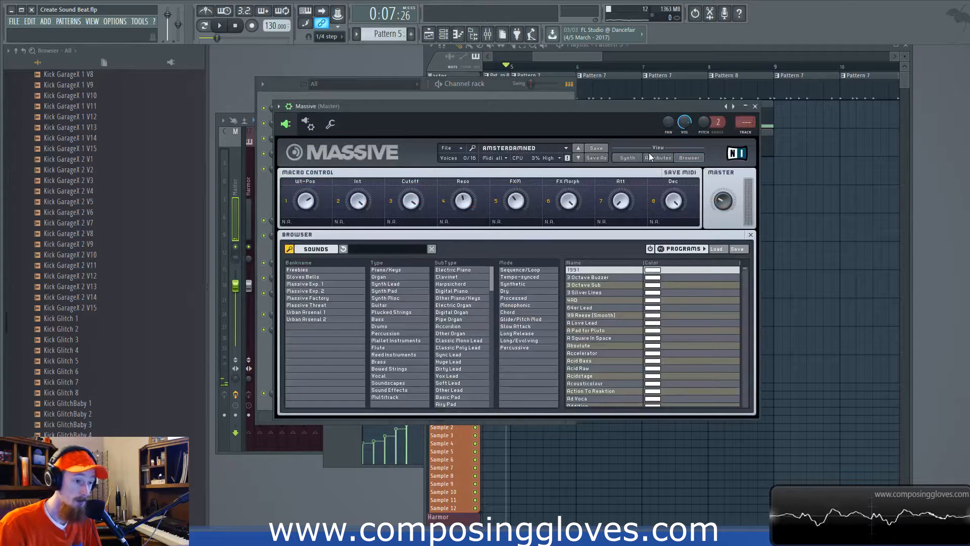
{"action": "left_click", "coordinate": [629, 158]}
{"action": "left_click_drag", "start_coordinate": [596, 113], "coordinate": [594, 95]}
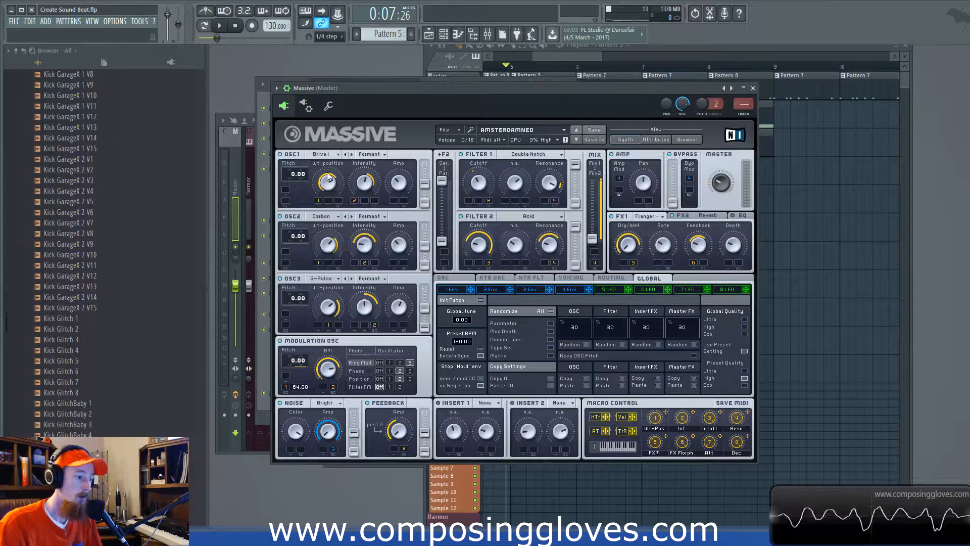
{"action": "left_click", "coordinate": [753, 89]}
{"action": "right_click", "coordinate": [391, 389]}
{"action": "left_click", "coordinate": [486, 395]}
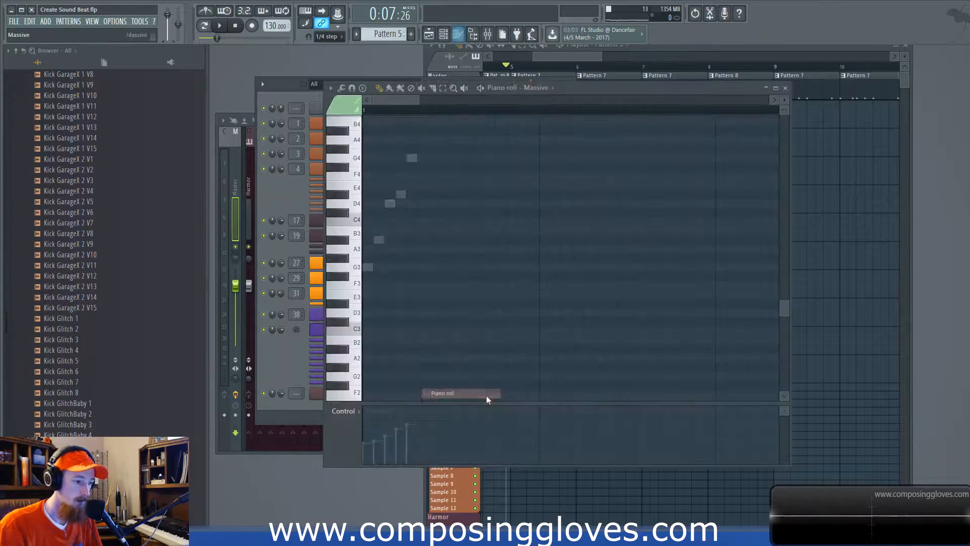
{"action": "left_click", "coordinate": [785, 89]}
Select Pattern 3 in the playlist and open its piano roll for the Massive channel
{"action": "scroll", "coordinate": [613, 181], "scroll_direction": "down", "scroll_amount": 3}
{"action": "left_click", "coordinate": [595, 146]}
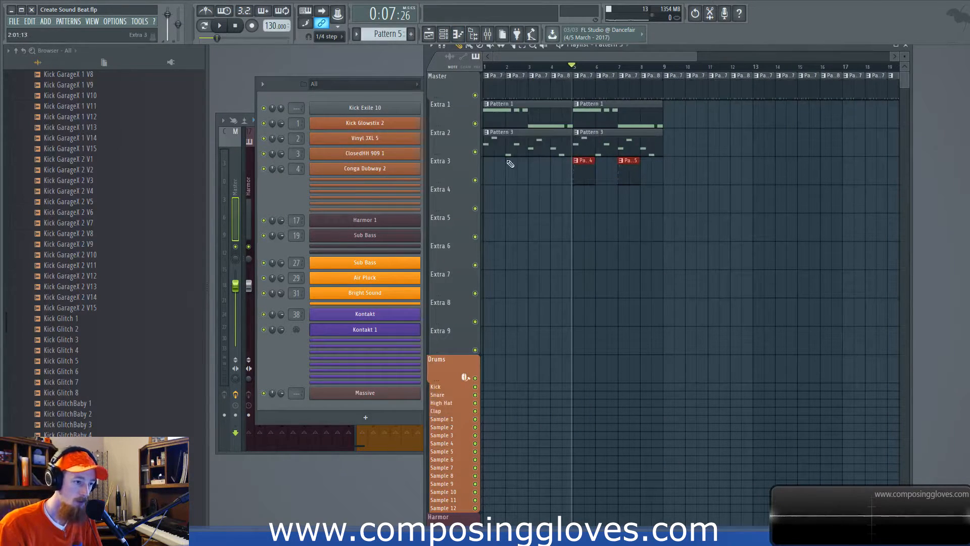
{"action": "left_click", "coordinate": [398, 93]}
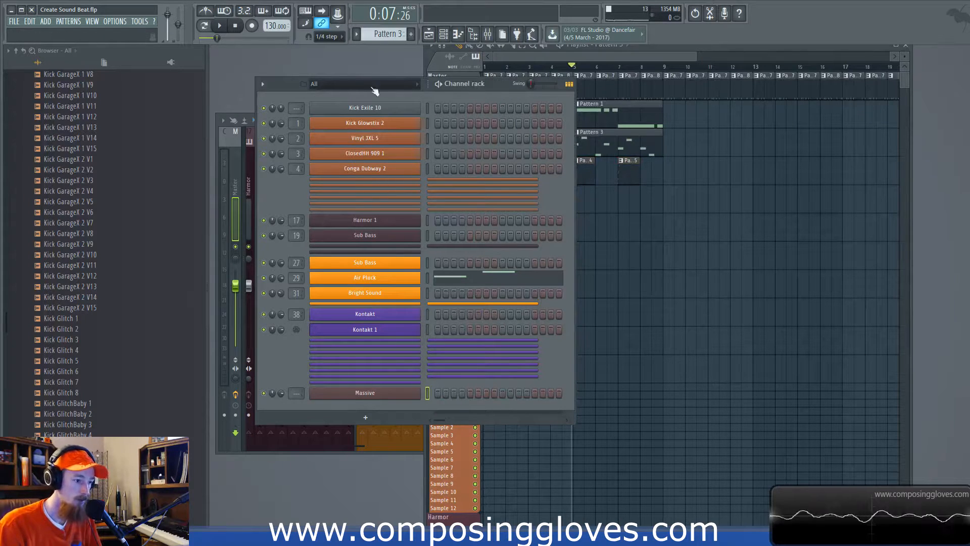
{"action": "right_click", "coordinate": [399, 393]}
{"action": "left_click", "coordinate": [460, 390]}
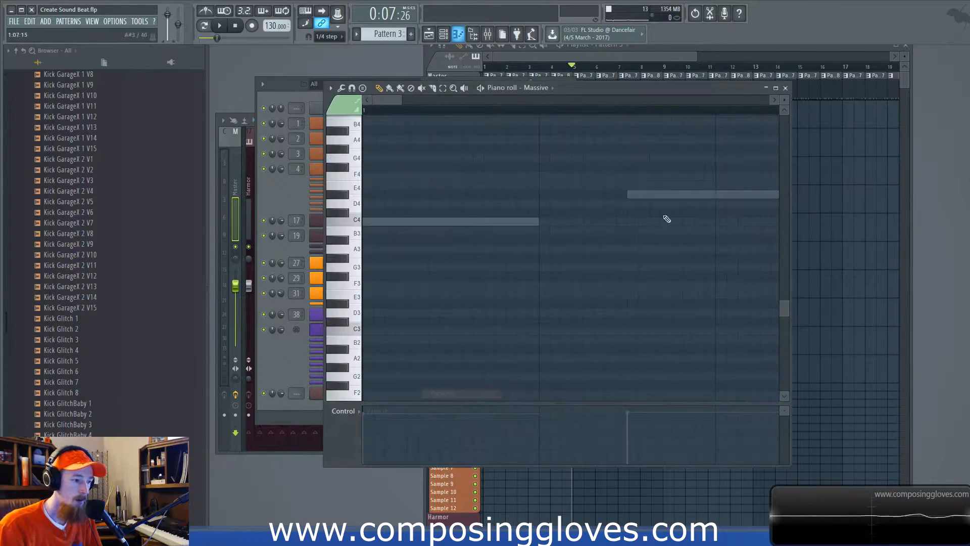
Return the playback position to the song's start and play the opening of the arrangement against the ghost notes
{"action": "left_click_drag", "start_coordinate": [550, 67], "coordinate": [424, 65]}
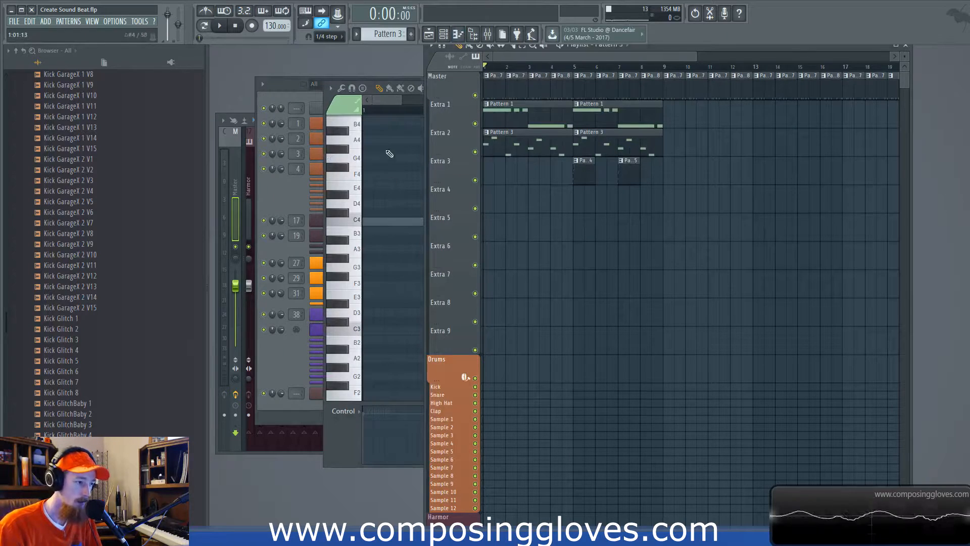
{"action": "left_click", "coordinate": [395, 102]}
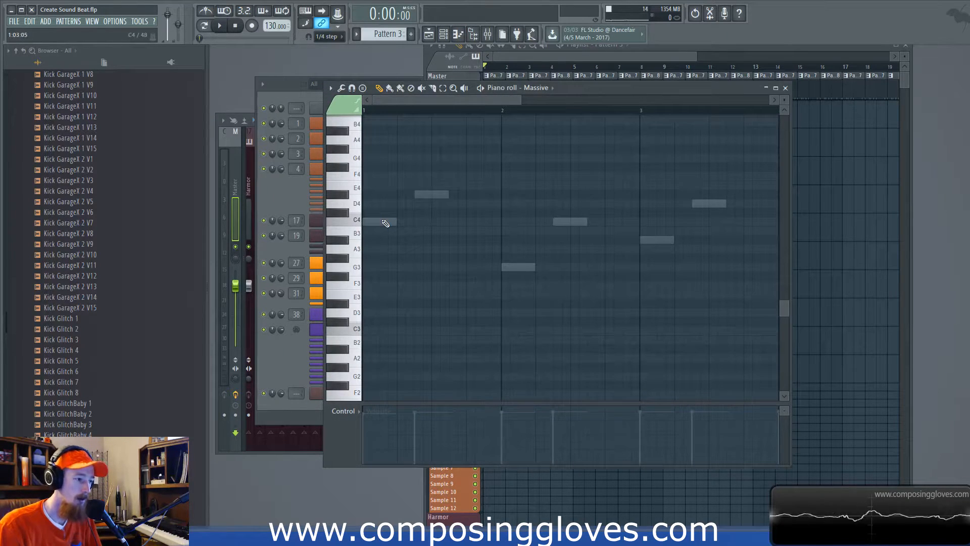
{"action": "scroll", "coordinate": [376, 241], "scroll_direction": "up", "scroll_amount": 5}
{"action": "key", "text": "space"}
{"action": "scroll", "coordinate": [385, 263], "scroll_direction": "up", "scroll_amount": 5}
{"action": "scroll", "coordinate": [434, 262], "scroll_direction": "down", "scroll_amount": 1}
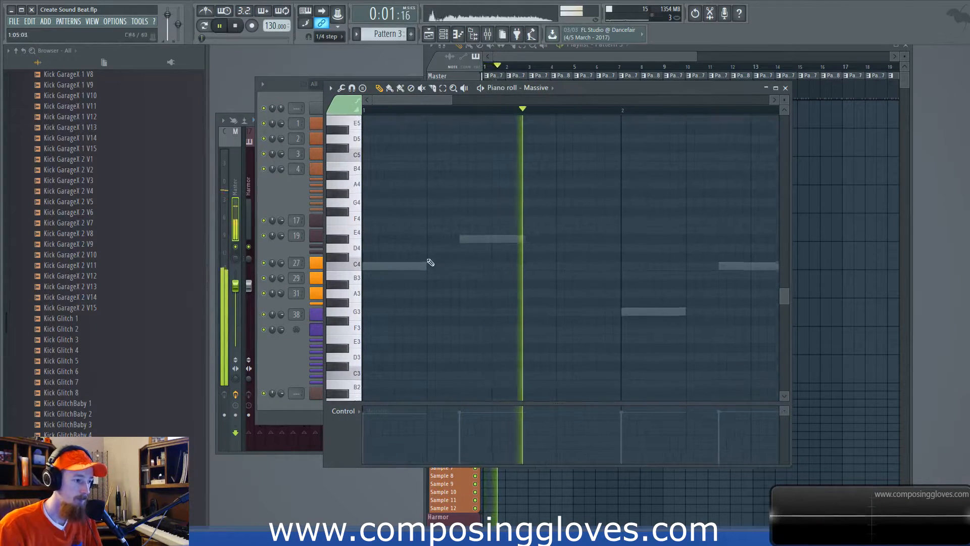
{"action": "key", "text": "space"}
Draw very short C6 and D#6 Massive notes together at the start of bar 1 and play them with the beat
{"action": "scroll", "coordinate": [356, 262], "scroll_direction": "up", "scroll_amount": 4}
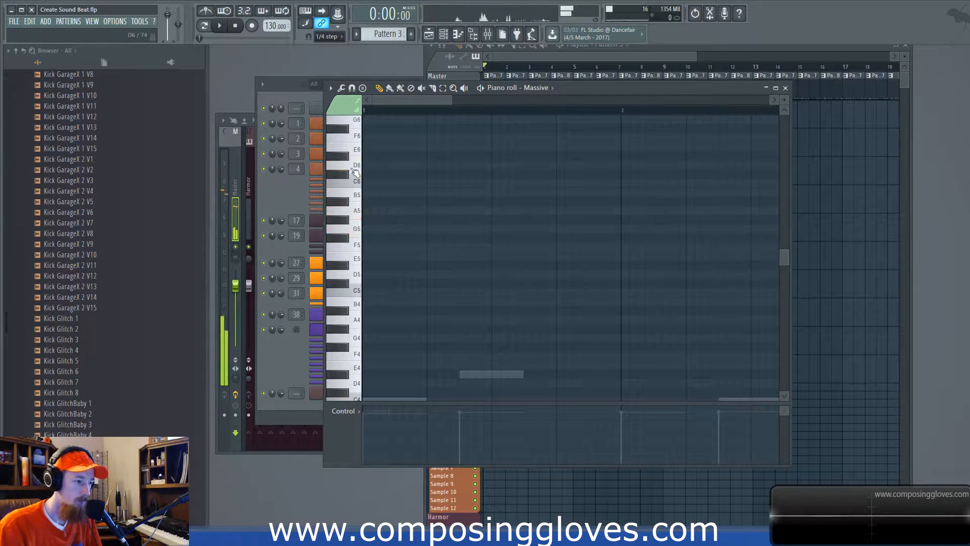
{"action": "scroll", "coordinate": [379, 188], "scroll_direction": "up", "scroll_amount": 2}
{"action": "scroll", "coordinate": [374, 189], "scroll_direction": "up", "scroll_amount": 1}
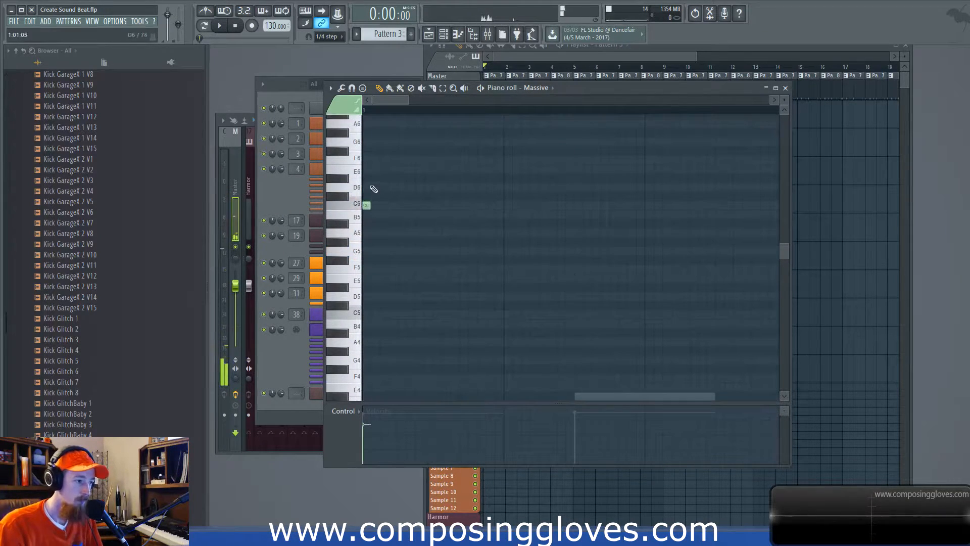
{"action": "key", "text": "space"}
{"action": "key", "text": "space"}
{"action": "key", "text": "space"}
{"action": "scroll", "coordinate": [380, 188], "scroll_direction": "down", "scroll_amount": 2}
{"action": "key", "text": "space"}
{"action": "key", "text": "space"}
{"action": "key", "text": "space"}
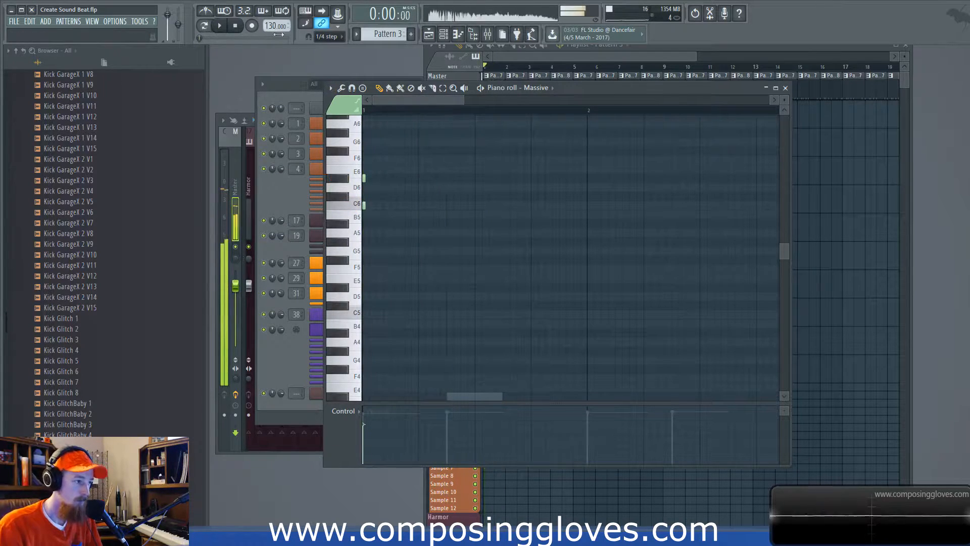
Set the snap to Cell, place a one-beat G6 note on beat 2 with 27% velocity, and play it
{"action": "left_click", "coordinate": [328, 36]}
{"action": "left_click", "coordinate": [322, 57]}
{"action": "scroll", "coordinate": [433, 225], "scroll_direction": "up", "scroll_amount": 2}
{"action": "scroll", "coordinate": [435, 202], "scroll_direction": "up", "scroll_amount": 3}
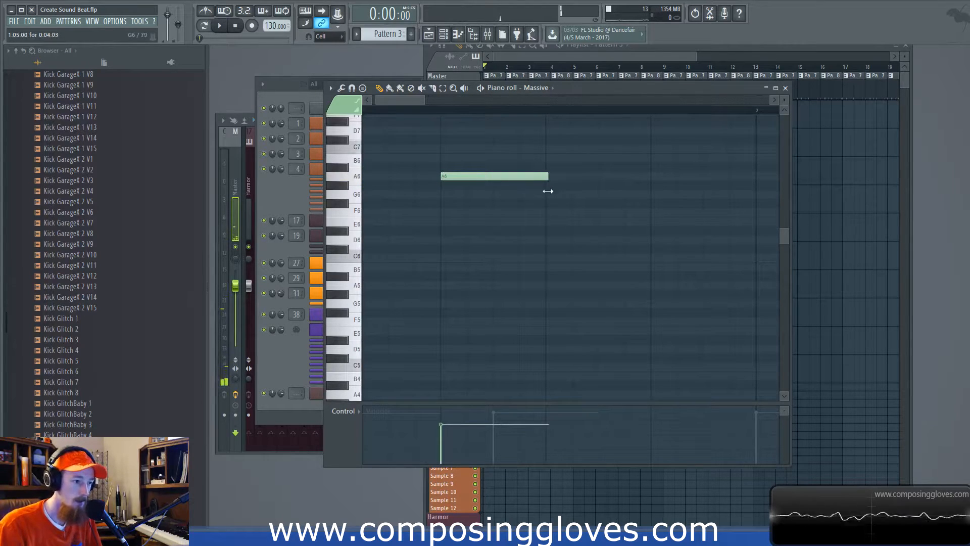
{"action": "scroll", "coordinate": [496, 206], "scroll_direction": "down", "scroll_amount": 3}
{"action": "left_click_drag", "start_coordinate": [390, 176], "coordinate": [390, 202]}
{"action": "left_click_drag", "start_coordinate": [388, 430], "coordinate": [386, 439]}
{"action": "key", "text": "space"}
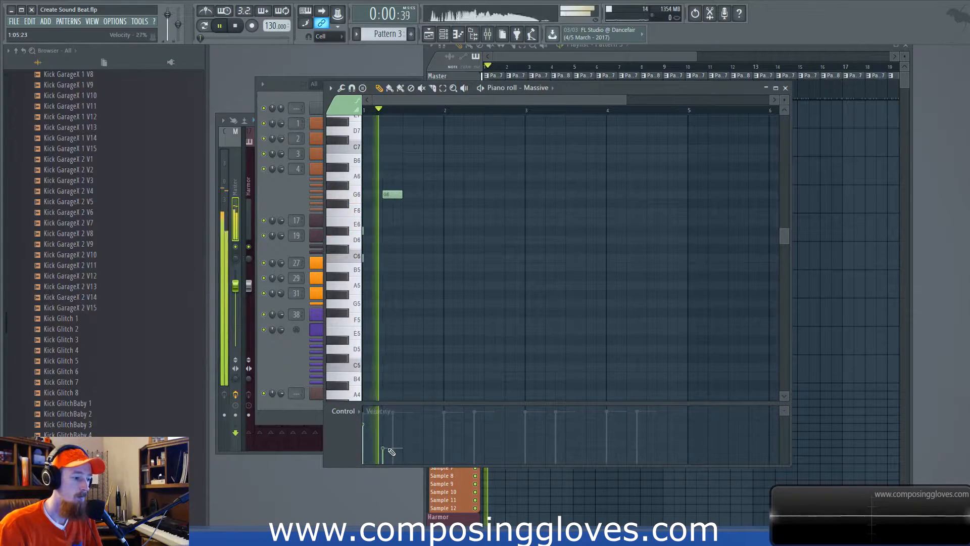
Replace the G6 note on beat 2 with one-beat C6 and D#6 notes and play the result
{"action": "left_click_drag", "start_coordinate": [399, 193], "coordinate": [387, 250]}
{"action": "key", "text": "space"}
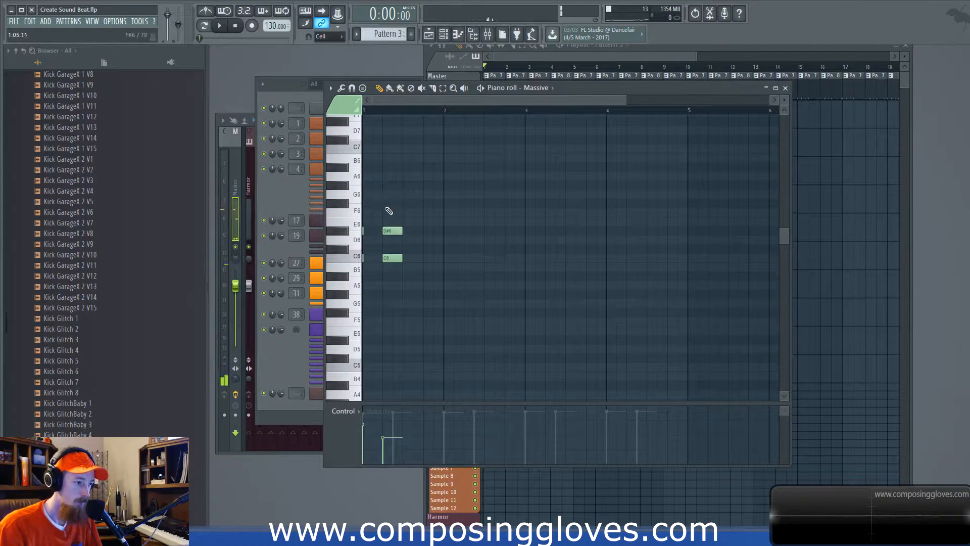
{"action": "key", "text": "space"}
{"action": "scroll", "coordinate": [395, 231], "scroll_direction": "down", "scroll_amount": 2}
{"action": "scroll", "coordinate": [397, 233], "scroll_direction": "up", "scroll_amount": 4}
{"action": "key", "text": "space"}
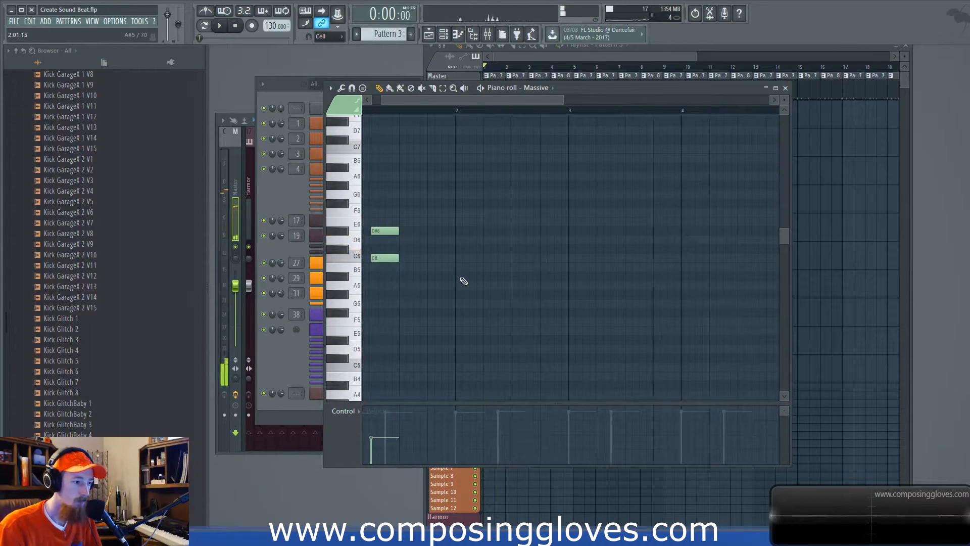
Try the beat 2 C6 and D#6 notes at the start of bar 2 and play them
{"action": "key", "text": "space"}
{"action": "key", "text": "ctrl+a"}
{"action": "left_click_drag", "start_coordinate": [393, 260], "coordinate": [477, 264]}
{"action": "key", "text": "space"}
{"action": "key", "text": "space"}
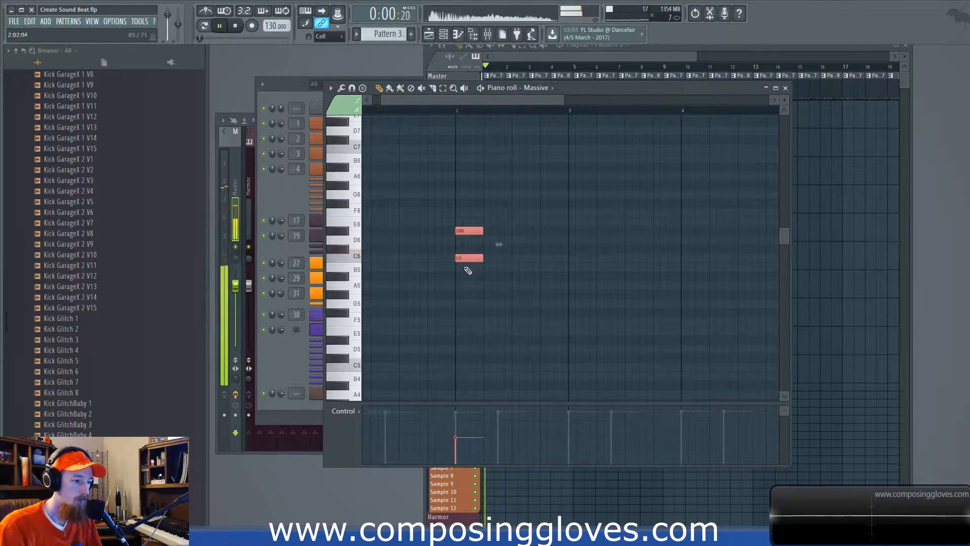
Move the selected note pair to beat 3 of bar 1, transposed down to A5 and C6, and play it
{"action": "scroll", "coordinate": [464, 271], "scroll_direction": "down", "scroll_amount": 2}
{"action": "left_click_drag", "start_coordinate": [437, 258], "coordinate": [405, 286]}
{"action": "key", "text": "space"}
{"action": "key", "text": "space"}
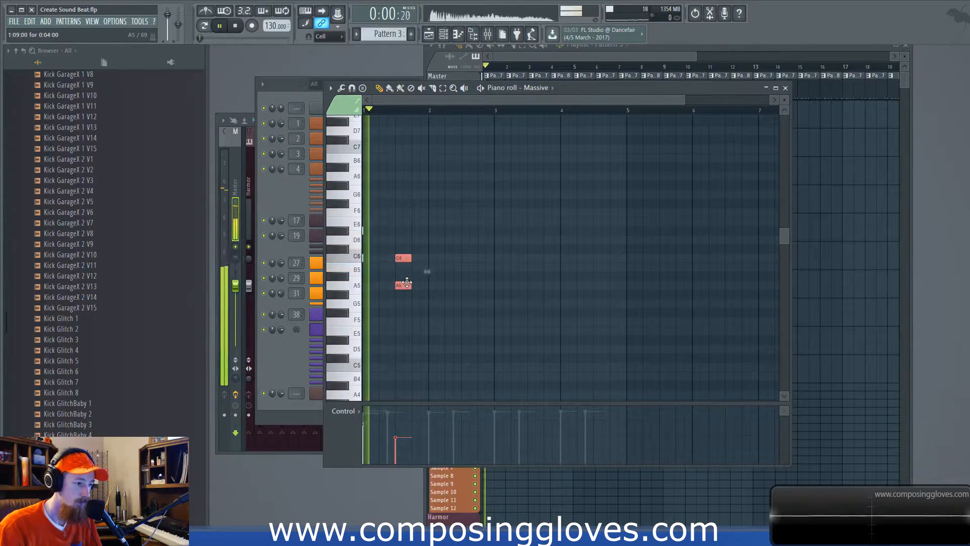
Lower the A5 note on beat 3 to G5, keeping C6 above it, and play the pair
{"action": "left_click_drag", "start_coordinate": [405, 286], "coordinate": [400, 296]}
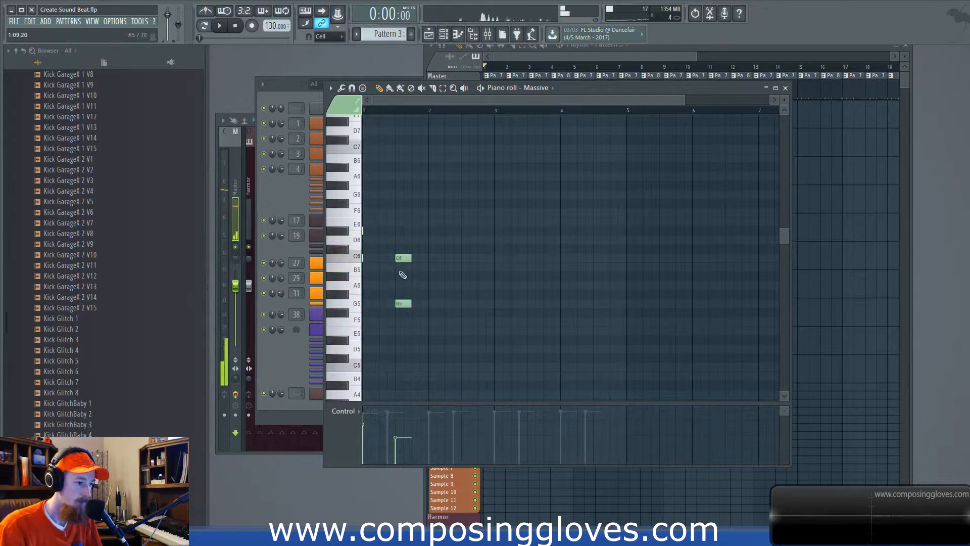
{"action": "key", "text": "space"}
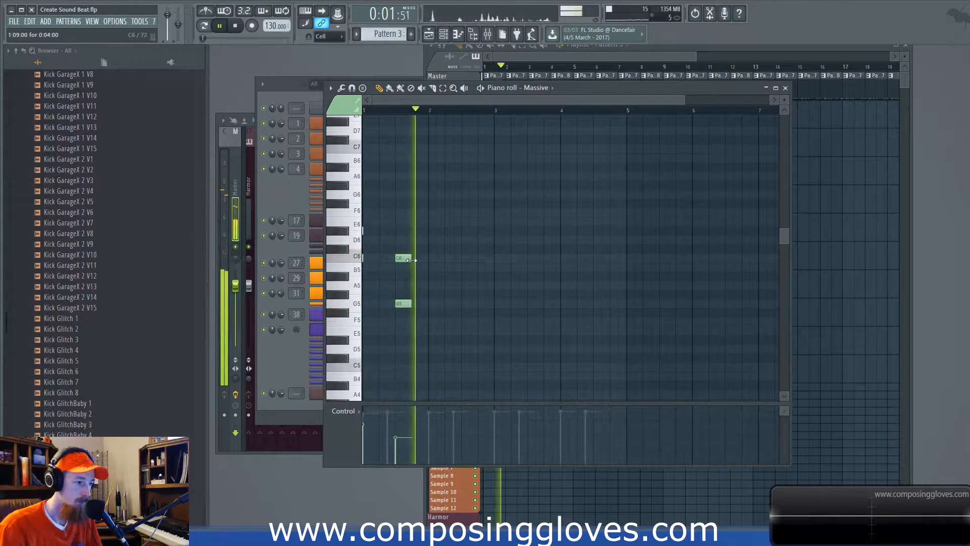
{"action": "key", "text": "space"}
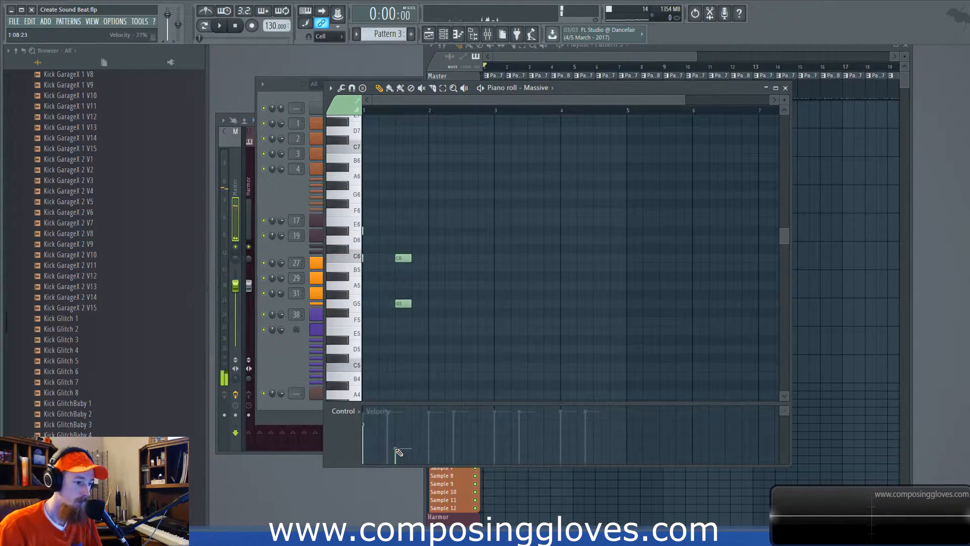
Extend the C6 and G5 notes on beat 3 to the start of bar 2 and play the arrangement
{"action": "key", "text": "space"}
{"action": "key", "text": "space"}
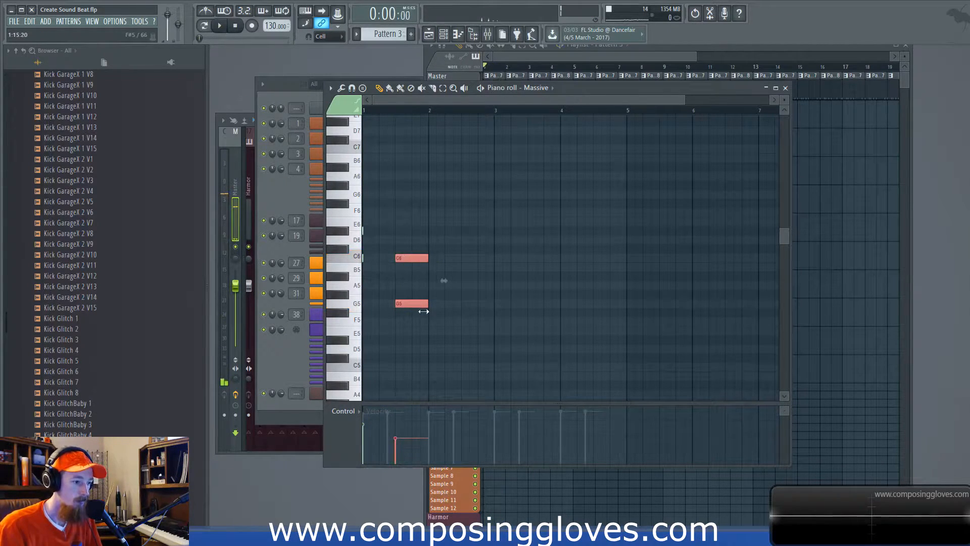
{"action": "key", "text": "space"}
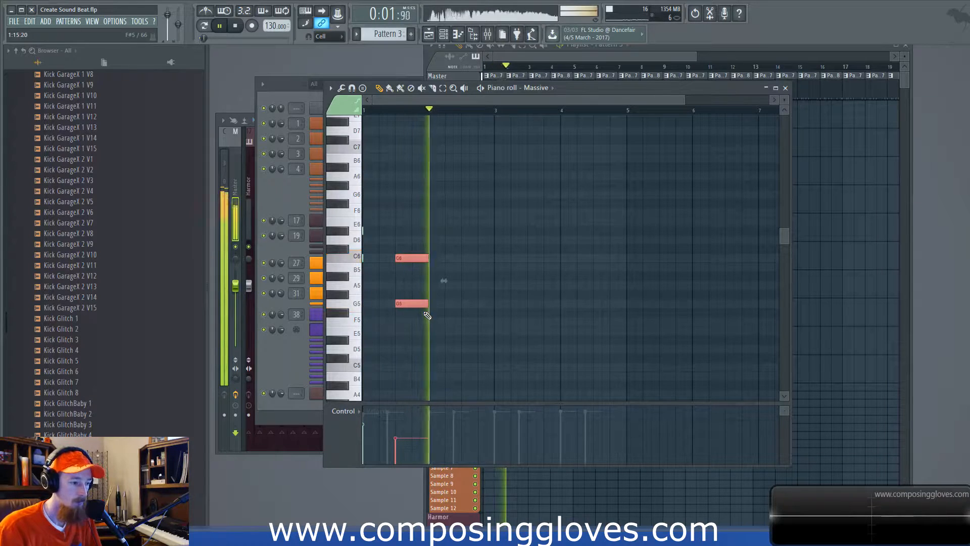
Copy the opening Massive note pair to the start of bar 3 as A#5 with D6 above it, and play it
{"action": "key", "text": "space"}
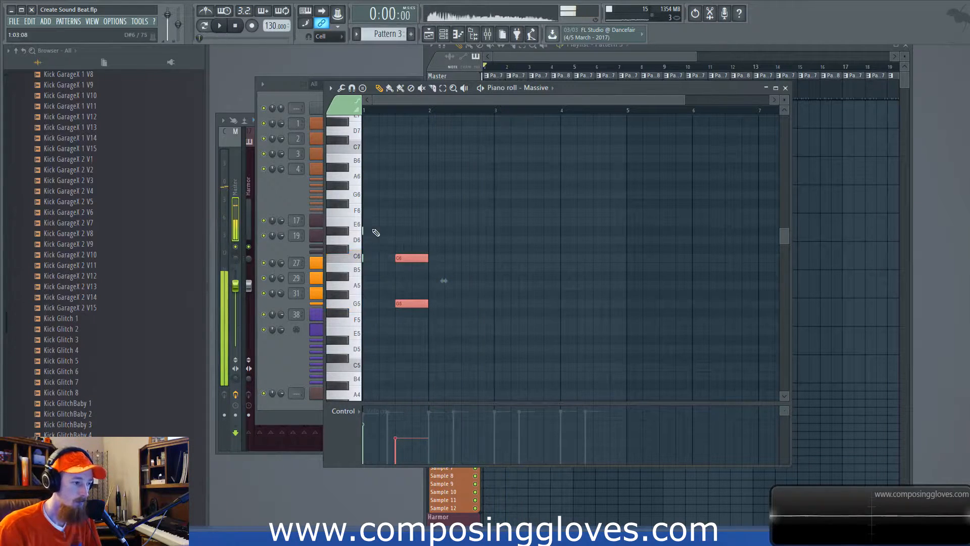
{"action": "left_click_drag", "start_coordinate": [376, 232], "coordinate": [359, 276]}
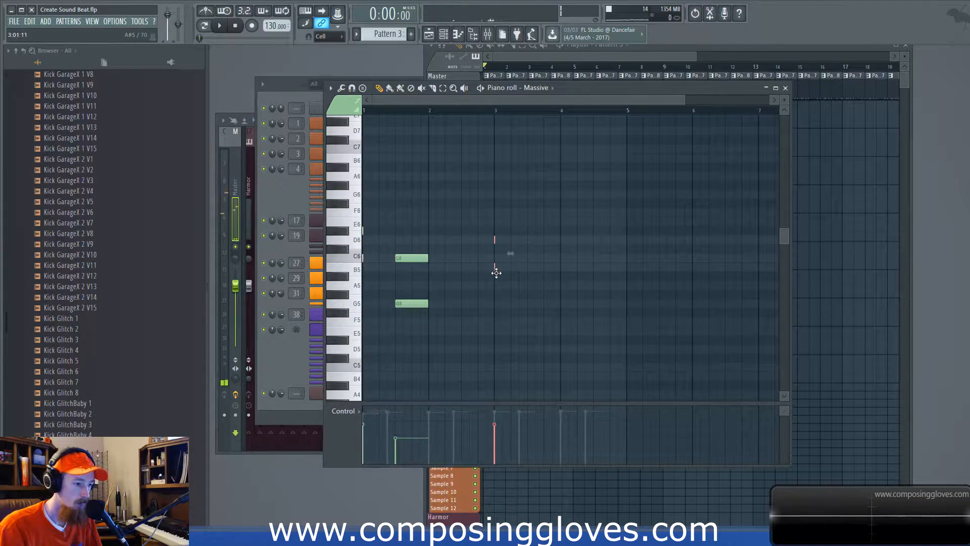
{"action": "scroll", "coordinate": [530, 273], "scroll_direction": "up", "scroll_amount": 4}
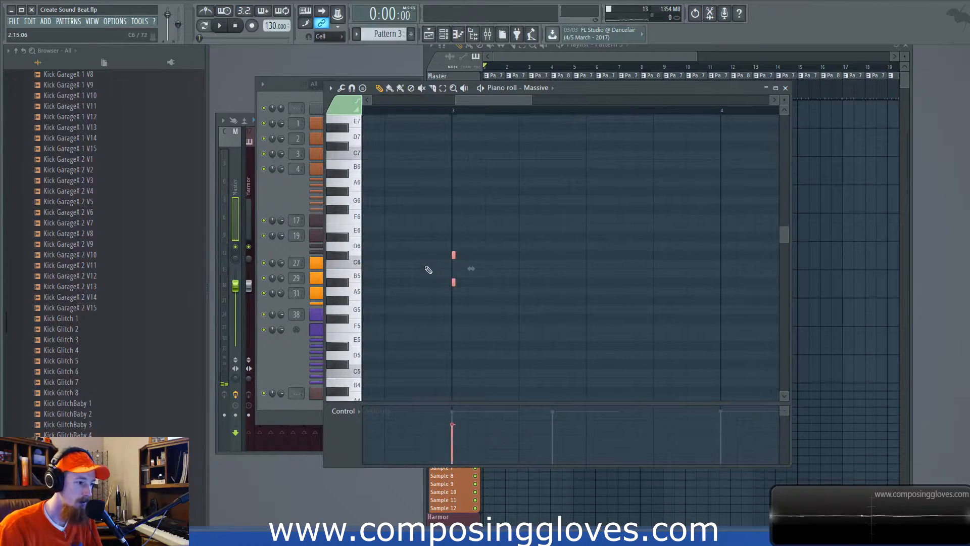
{"action": "left_click_drag", "start_coordinate": [454, 256], "coordinate": [454, 244]}
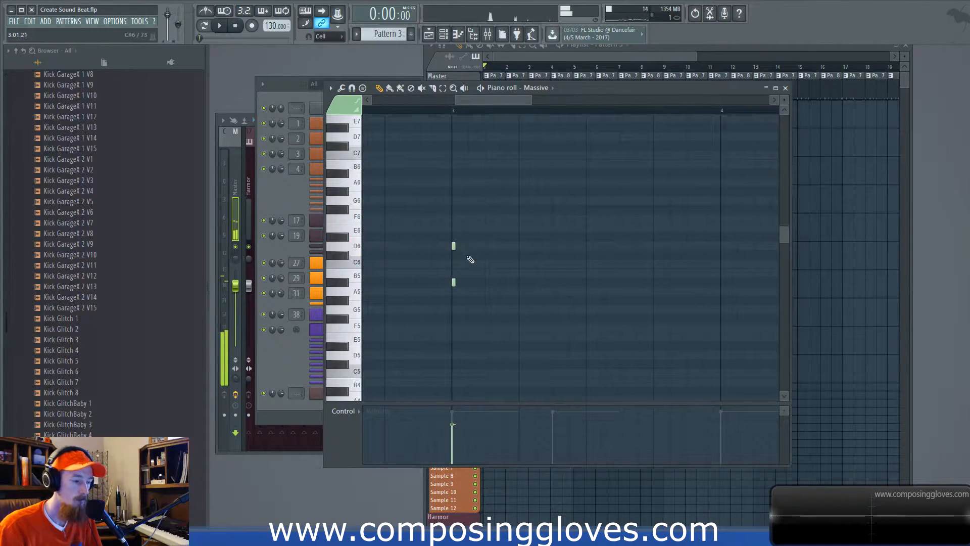
{"action": "key", "text": "space"}
{"action": "scroll", "coordinate": [440, 262], "scroll_direction": "down", "scroll_amount": 3}
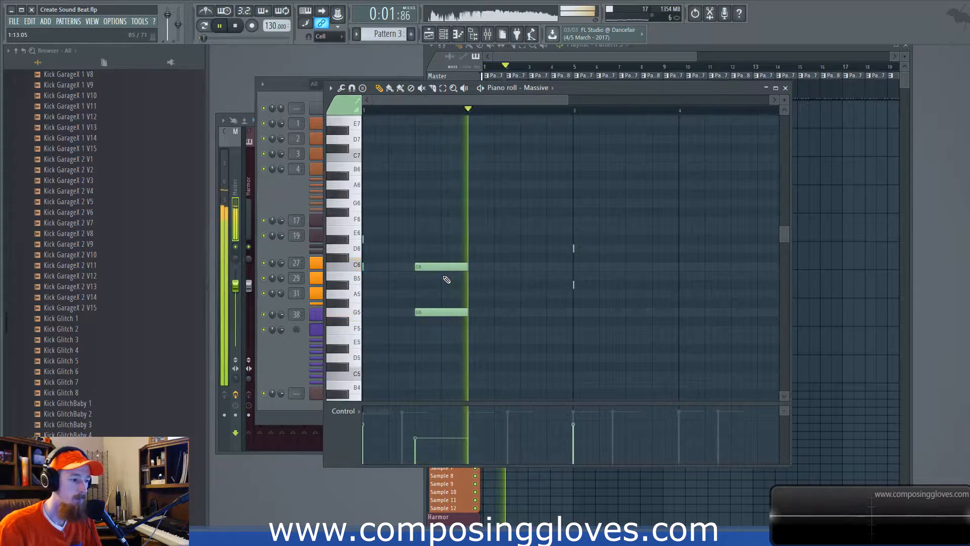
Shorten the C6 and G5 notes on beat 3 of bar 1 to one step and copy the pair to beat 2 of bar 3
{"action": "key", "text": "space"}
{"action": "left_click_drag", "start_coordinate": [414, 254], "coordinate": [465, 333]}
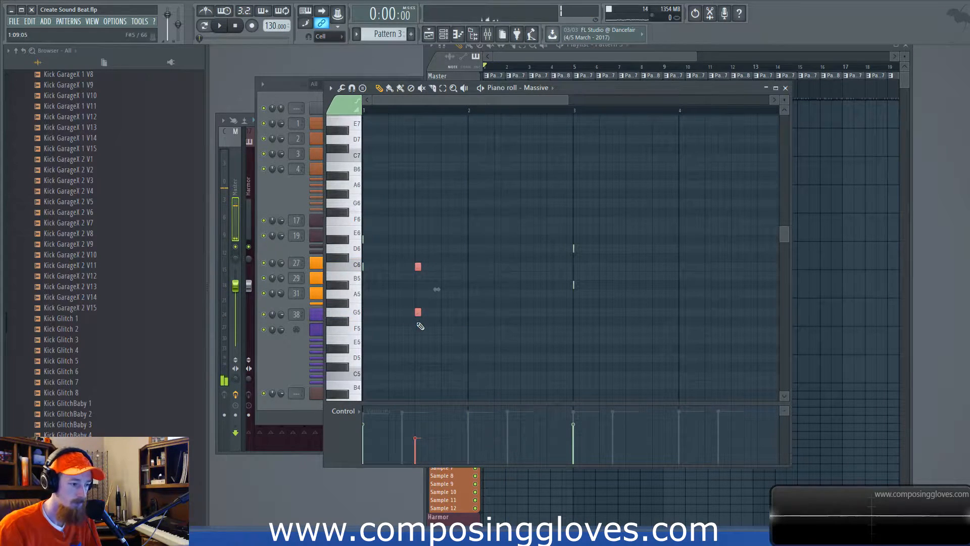
{"action": "key", "text": "space"}
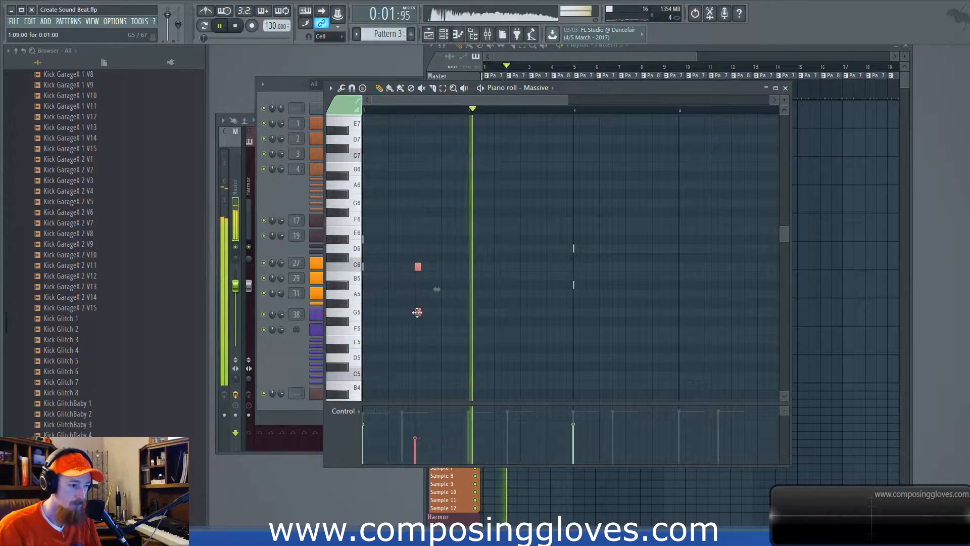
{"action": "left_click_drag", "start_coordinate": [418, 312], "coordinate": [604, 316], "text": "shift"}
{"action": "key", "text": "space"}
Move the copied pair to beat 3 of bar 3, lower its upper note to A#5, and play the pattern
{"action": "scroll", "coordinate": [606, 320], "scroll_direction": "up", "scroll_amount": 3}
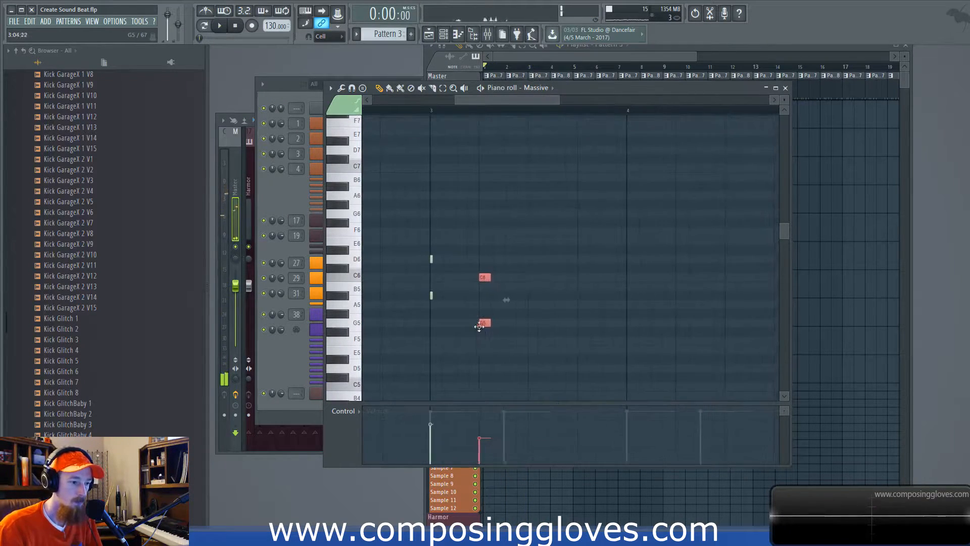
{"action": "left_click_drag", "start_coordinate": [533, 281], "coordinate": [534, 299]}
{"action": "scroll", "coordinate": [546, 340], "scroll_direction": "down", "scroll_amount": 1}
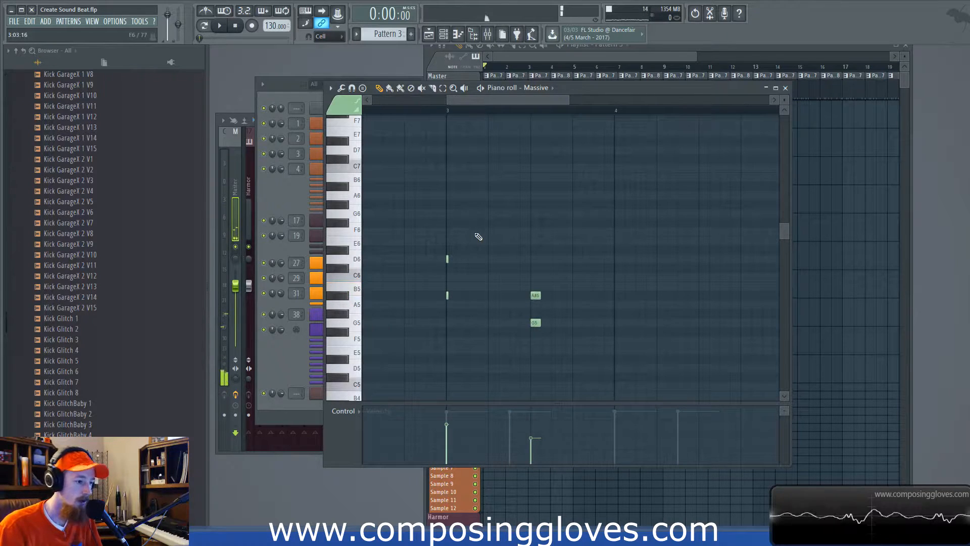
{"action": "key", "text": "space"}
{"action": "scroll", "coordinate": [476, 227], "scroll_direction": "down", "scroll_amount": 3}
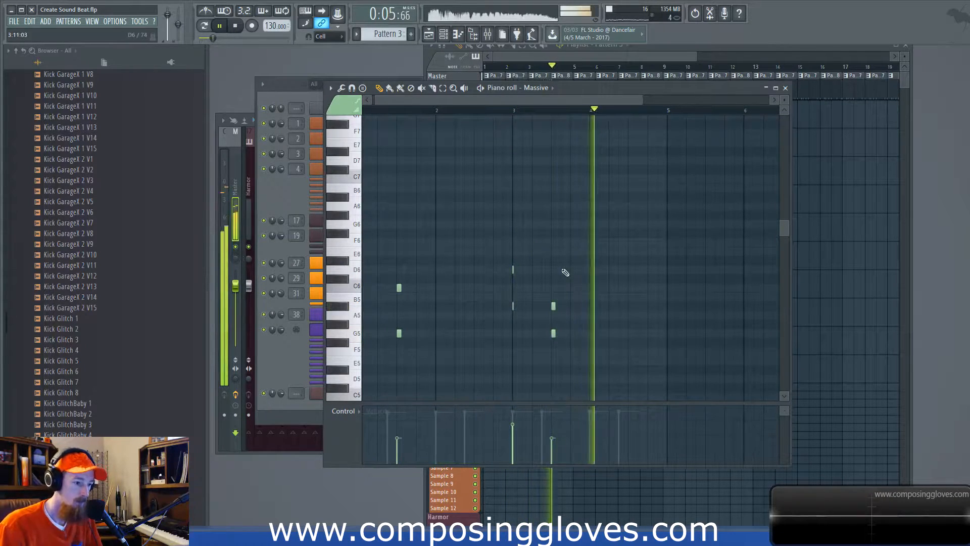
Open the notes of the Pattern 4 clip at bar 5 and bring up its Bright Sound synth
{"action": "left_click", "coordinate": [568, 55]}
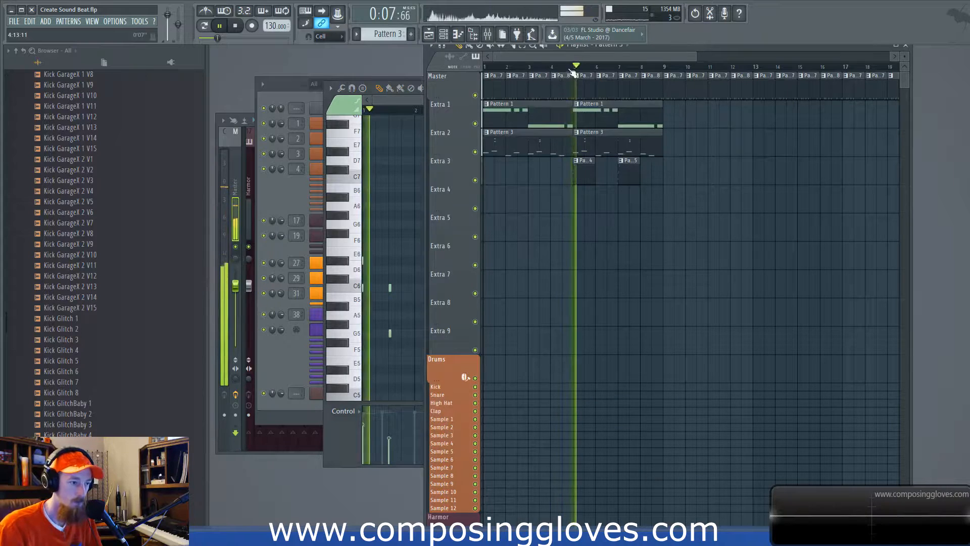
{"action": "left_click", "coordinate": [577, 171]}
{"action": "left_click", "coordinate": [562, 67]}
{"action": "double_click", "coordinate": [581, 167]}
{"action": "key", "text": "space"}
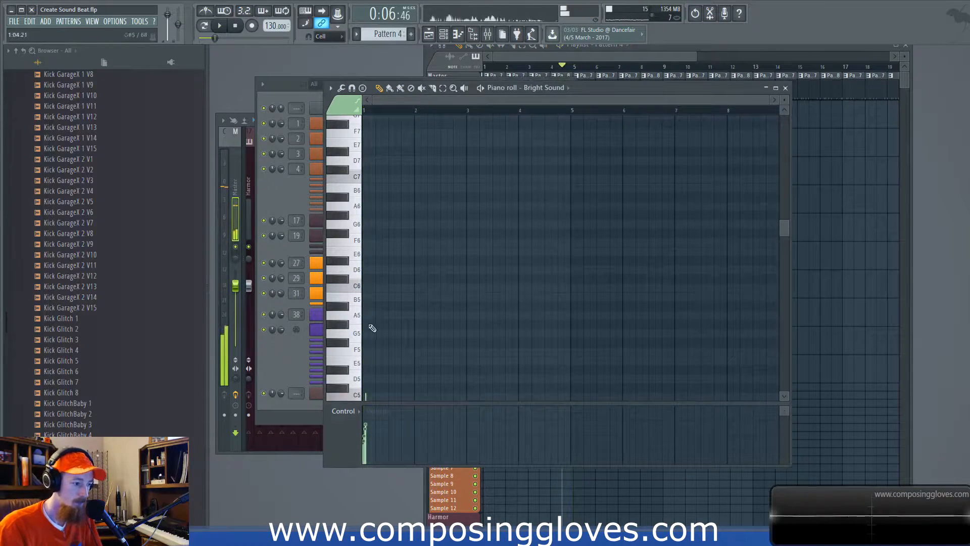
{"action": "left_click", "coordinate": [274, 357]}
{"action": "left_click", "coordinate": [394, 295]}
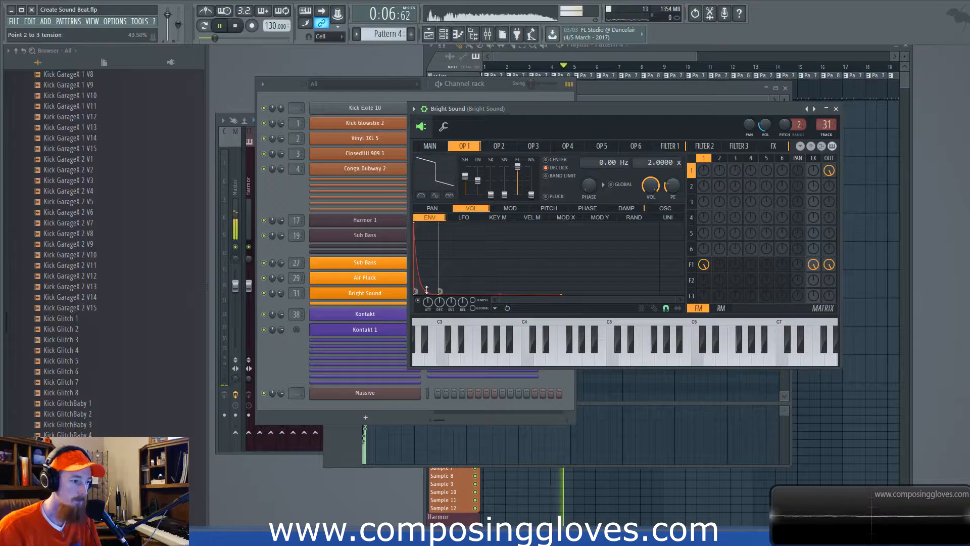
Set playback to bar 5 in the playlist and select the Pattern 4 and Pattern 5 clips on Extra 3
{"action": "left_click", "coordinate": [605, 56]}
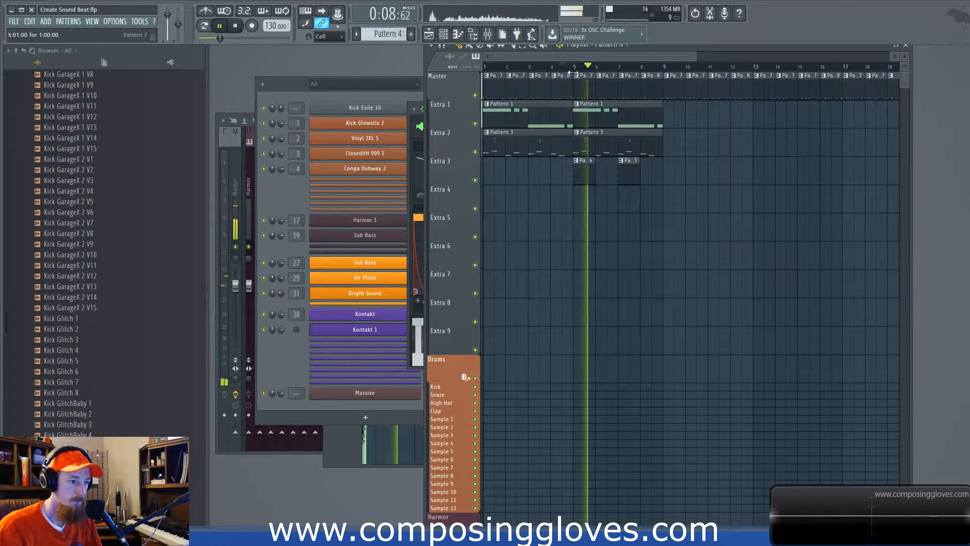
{"action": "left_click_drag", "start_coordinate": [562, 67], "coordinate": [575, 67]}
{"action": "scroll", "coordinate": [592, 151], "scroll_direction": "up", "scroll_amount": 8}
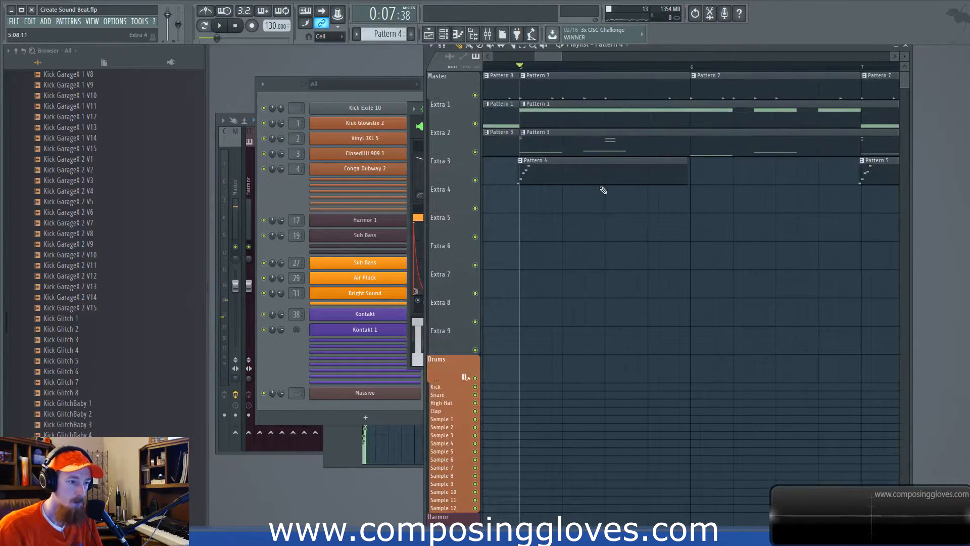
{"action": "left_click_drag", "start_coordinate": [600, 188], "coordinate": [901, 178]}
{"action": "scroll", "coordinate": [896, 193], "scroll_direction": "up", "scroll_amount": 4}
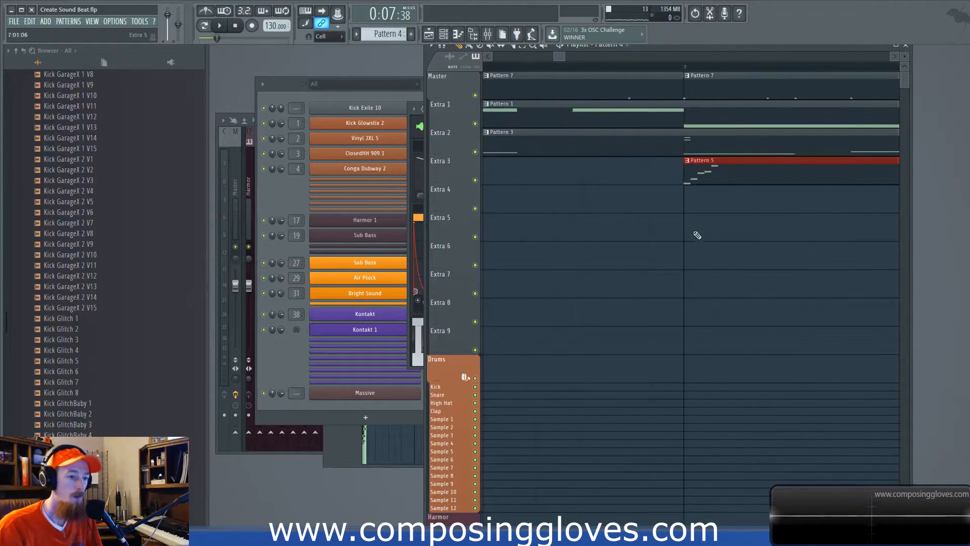
{"action": "scroll", "coordinate": [602, 210], "scroll_direction": "down", "scroll_amount": 10}
{"action": "key", "text": "space"}
{"action": "key", "text": "space"}
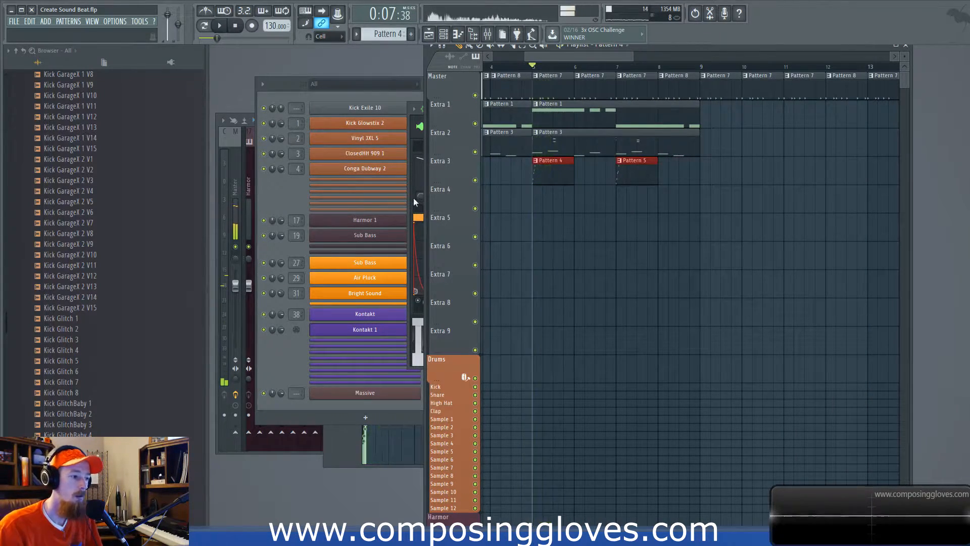
Set the point 2 to 3 tension of Bright Sound's OP 1 volume envelope to 47.50% and play from bar 5
{"action": "left_click", "coordinate": [418, 208]}
{"action": "left_click", "coordinate": [471, 208]}
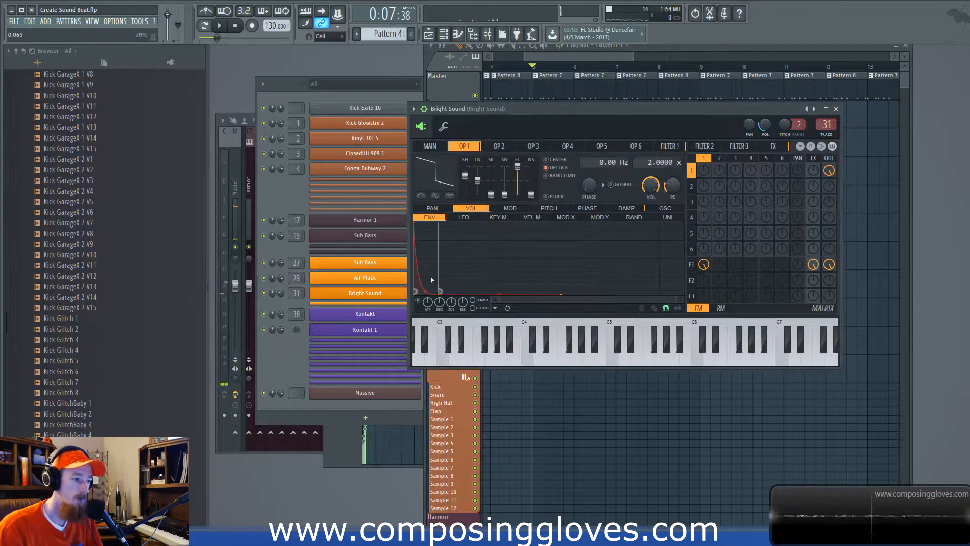
{"action": "key", "text": "space"}
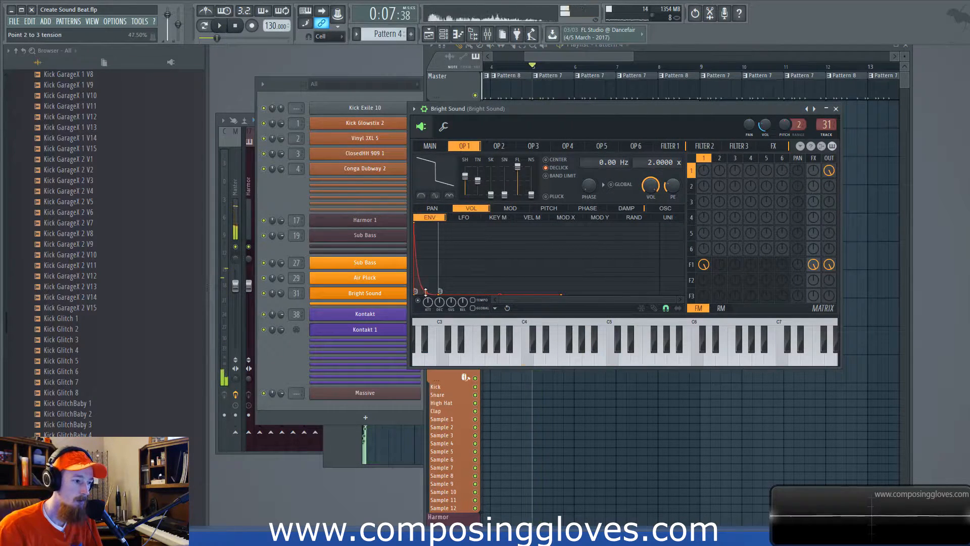
{"action": "key", "text": "space"}
{"action": "key", "text": "space"}
{"action": "key", "text": "space"}
Set the shape of Bright Sound's OP 1 to 72% while listening to the arpeggio
{"action": "left_click_drag", "start_coordinate": [465, 176], "coordinate": [465, 173]}
{"action": "key", "text": "space"}
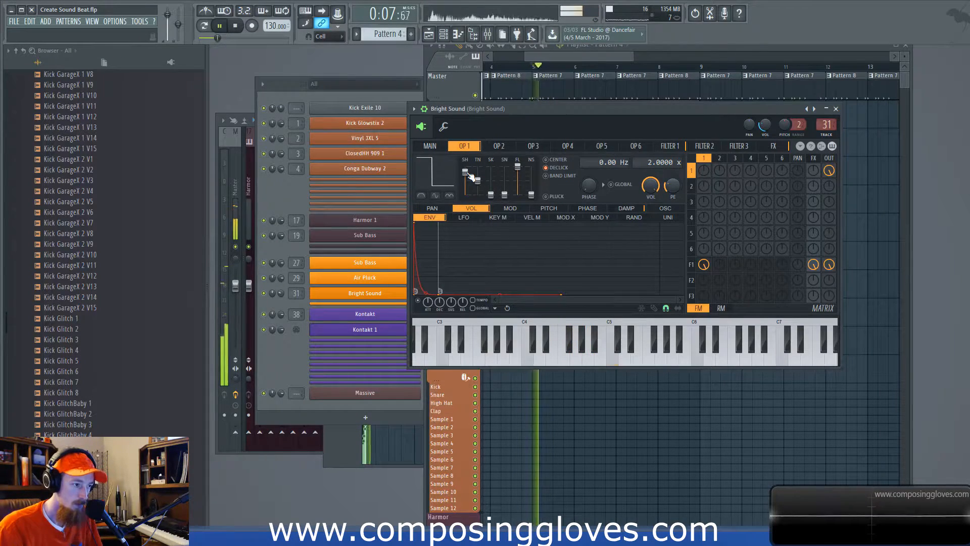
{"action": "left_click_drag", "start_coordinate": [470, 176], "coordinate": [472, 179]}
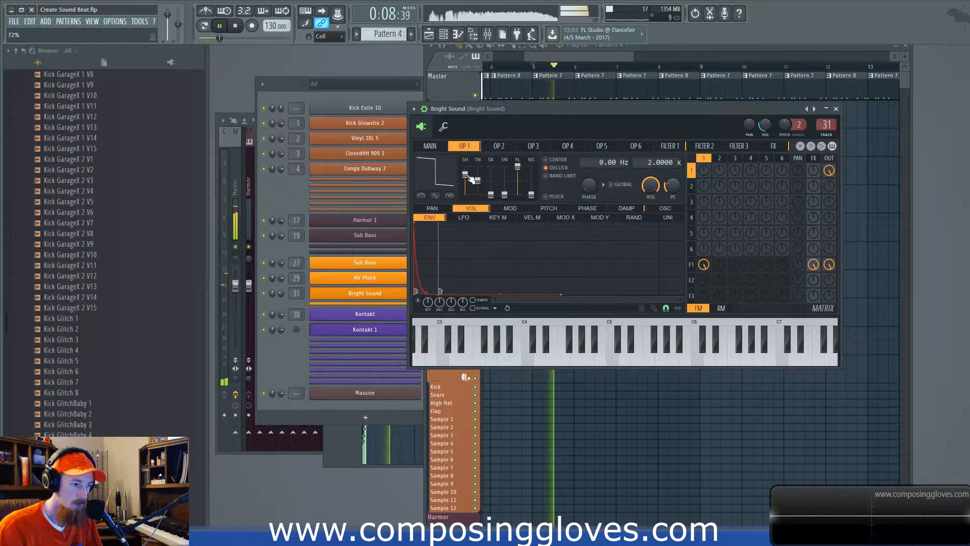
{"action": "key", "text": "space"}
Raise the Band and High levels of Bright Sound's Filter 1 to about half, play the result and close the synth
{"action": "left_click", "coordinate": [671, 146]}
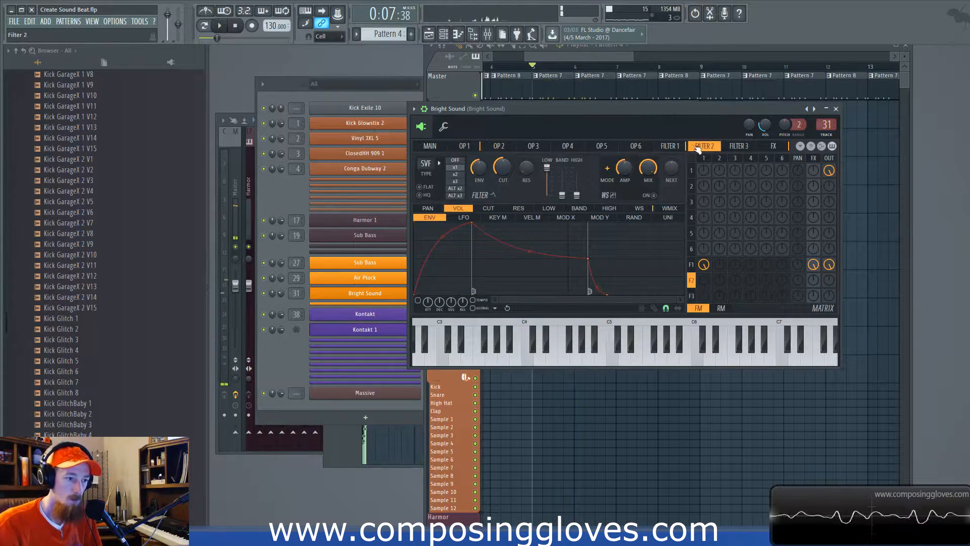
{"action": "mouse_move", "coordinate": [579, 169]}
{"action": "left_mouse_down"}
{"action": "mouse_move", "coordinate": [579, 180]}
{"action": "mouse_move", "coordinate": [565, 176]}
{"action": "left_mouse_up"}
{"action": "key", "text": "space"}
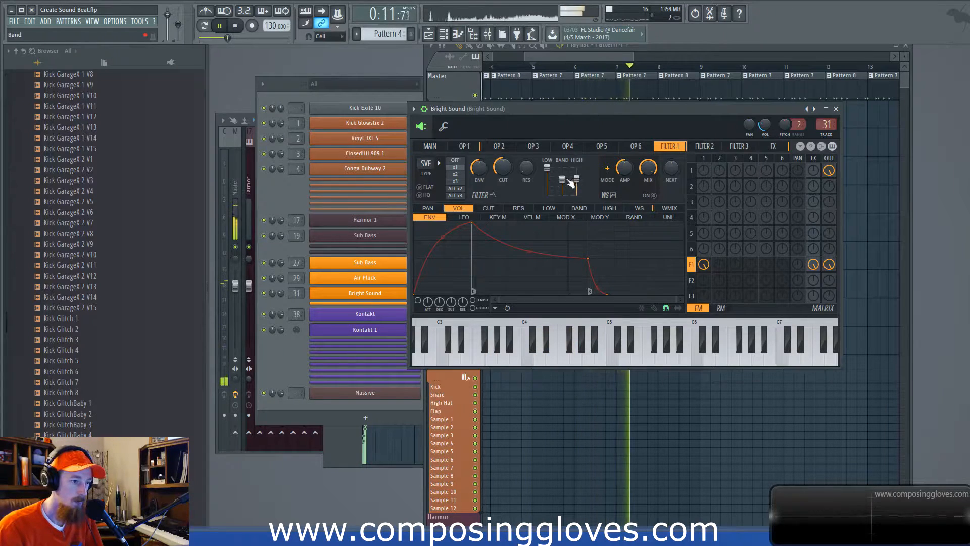
{"action": "left_click", "coordinate": [836, 109]}
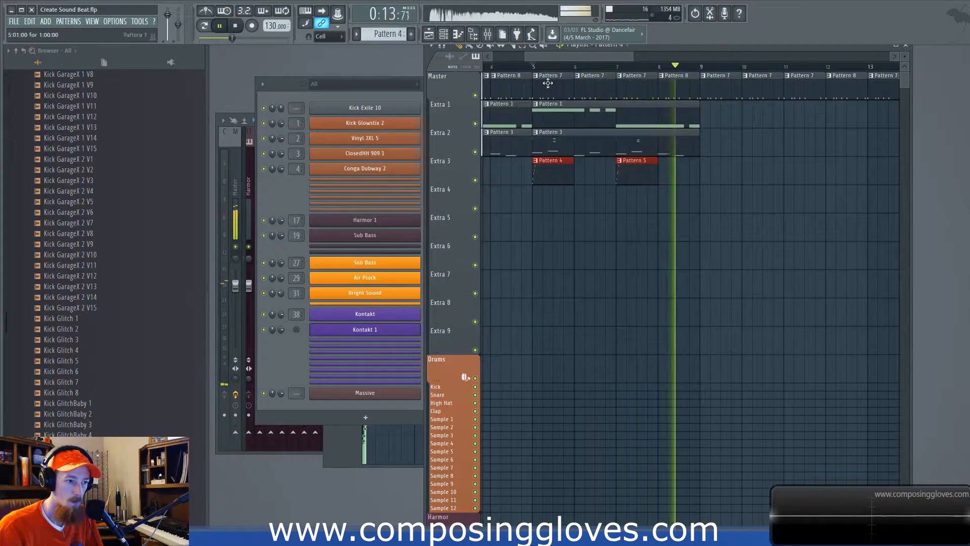
Stop playback and remove the Pattern 7 and Pattern 8 clips from bar 9 onward on the Master track
{"action": "key", "text": "space"}
{"action": "scroll", "coordinate": [708, 113], "scroll_direction": "down", "scroll_amount": 5}
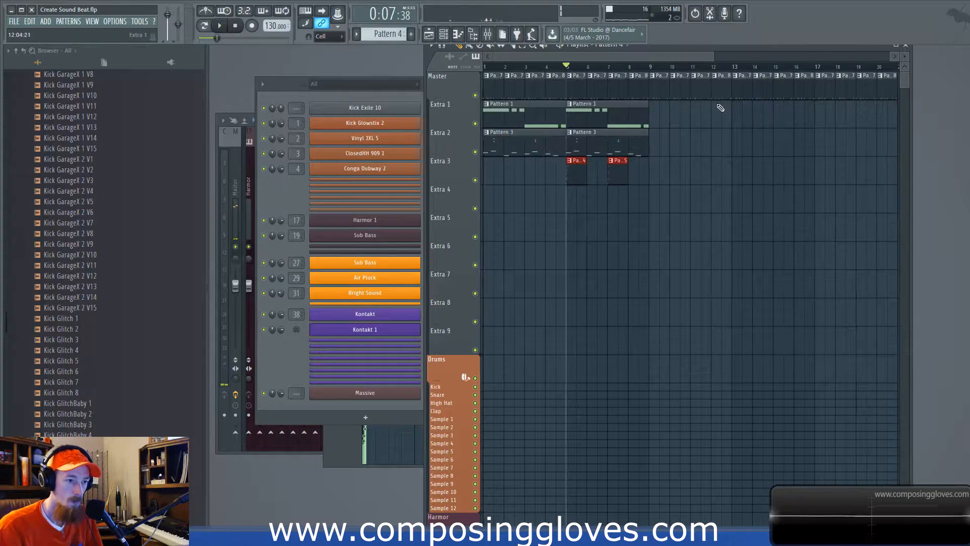
{"action": "scroll", "coordinate": [576, 104], "scroll_direction": "up", "scroll_amount": 3}
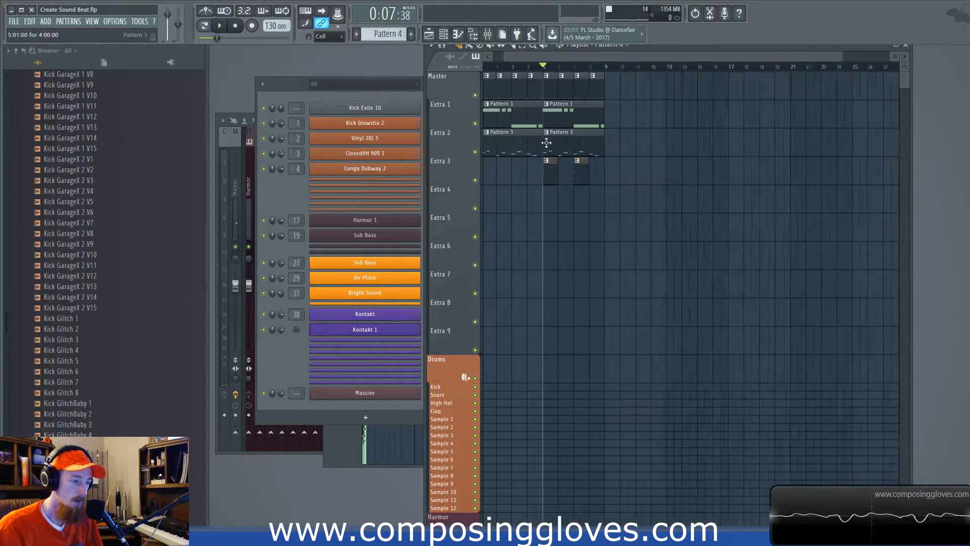
Open the Kontakt channel and load Strings Low - Main.nki from the Albion V library
{"action": "left_click", "coordinate": [286, 89]}
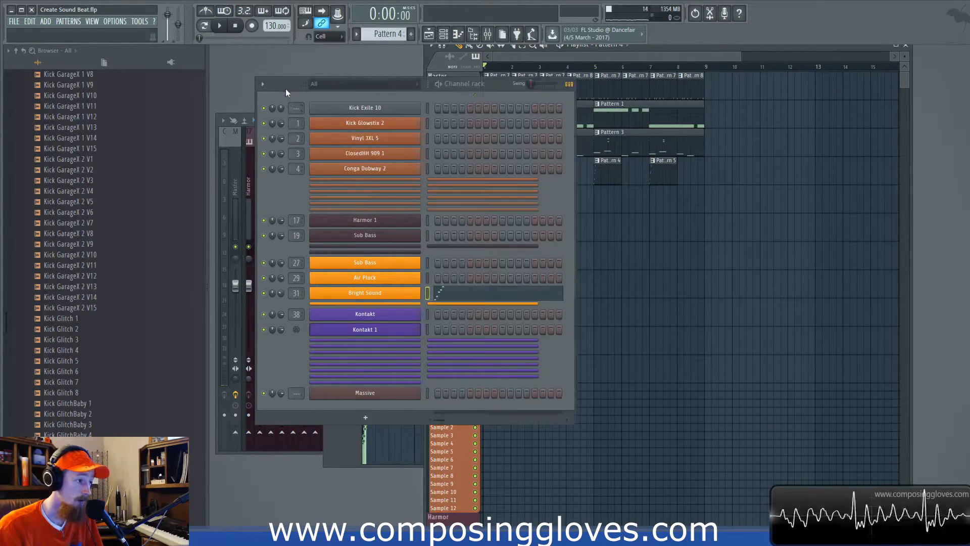
{"action": "left_click", "coordinate": [384, 314]}
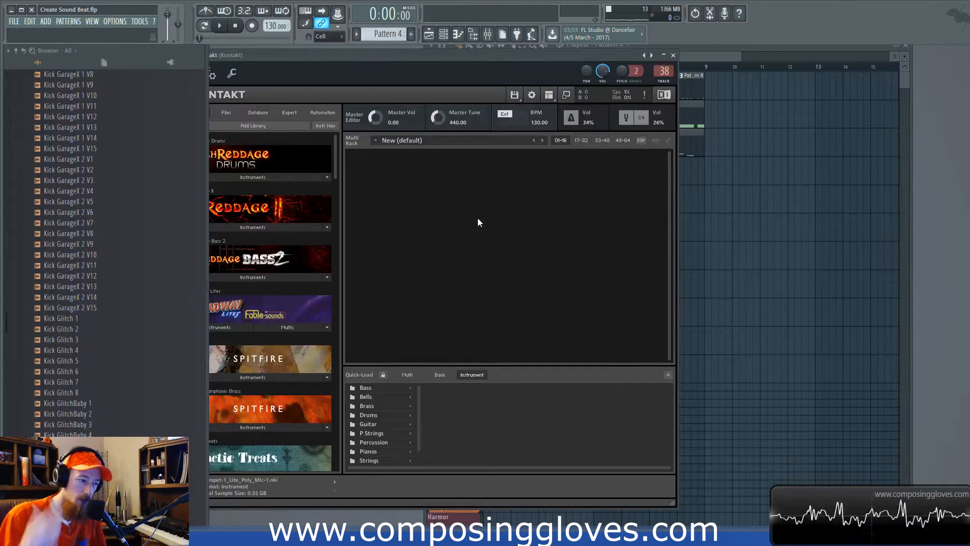
{"action": "left_click_drag", "start_coordinate": [391, 64], "coordinate": [493, 59]}
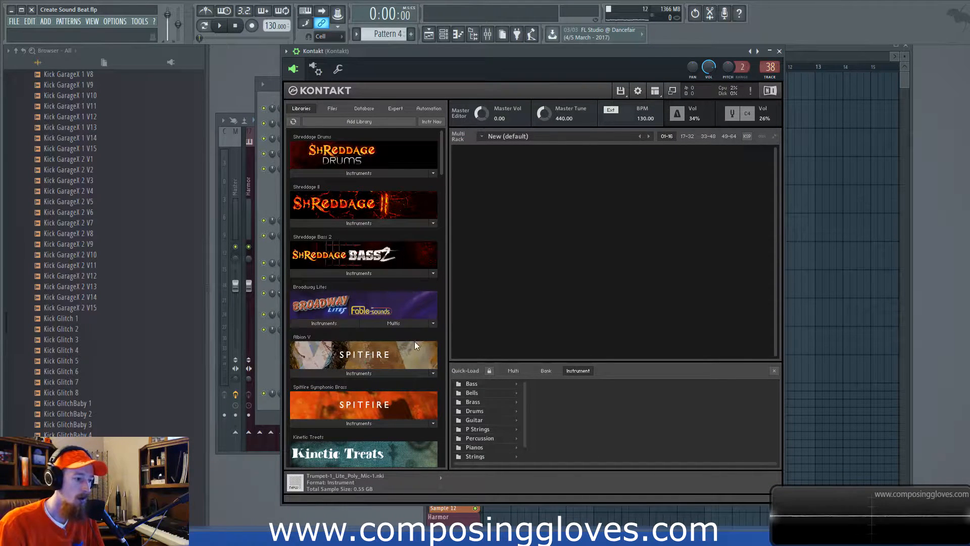
{"action": "left_click", "coordinate": [408, 372]}
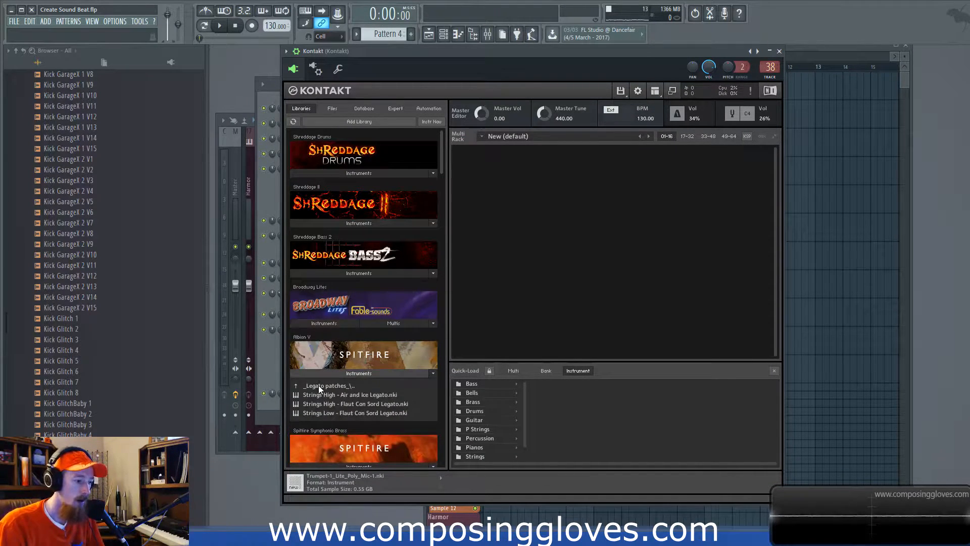
{"action": "left_click", "coordinate": [318, 385]}
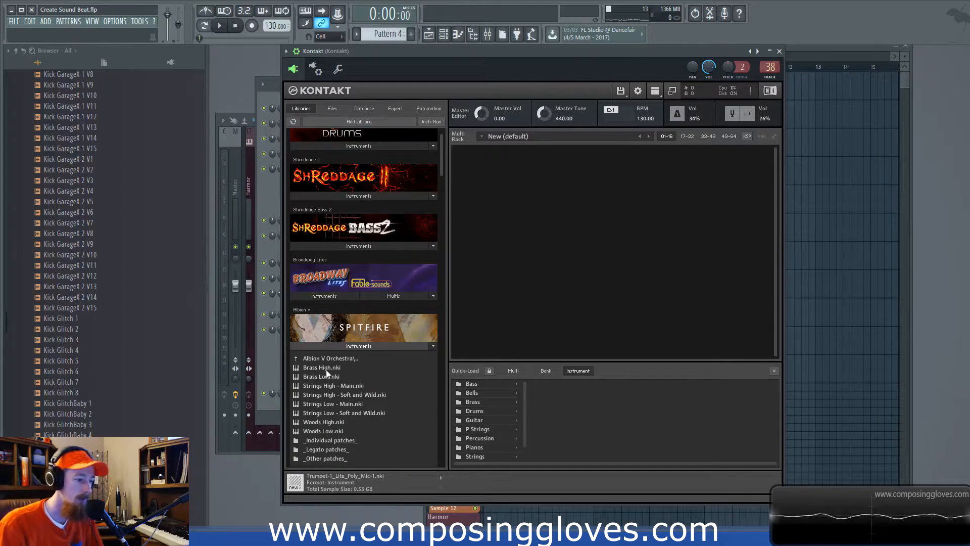
{"action": "double_click", "coordinate": [354, 404]}
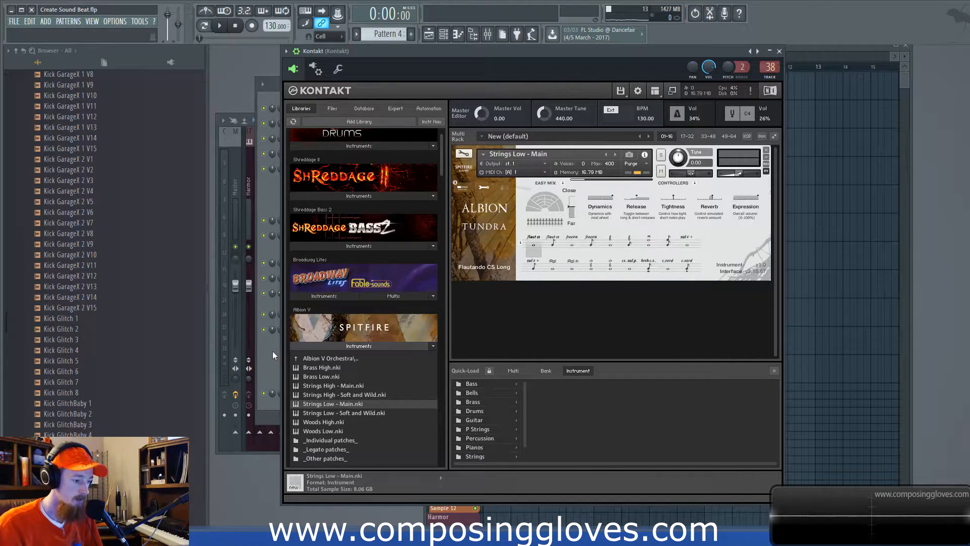
Open the Kontakt 1 controller and adjust the volume of the Strings Low - Main instrument
{"action": "left_click", "coordinate": [258, 350]}
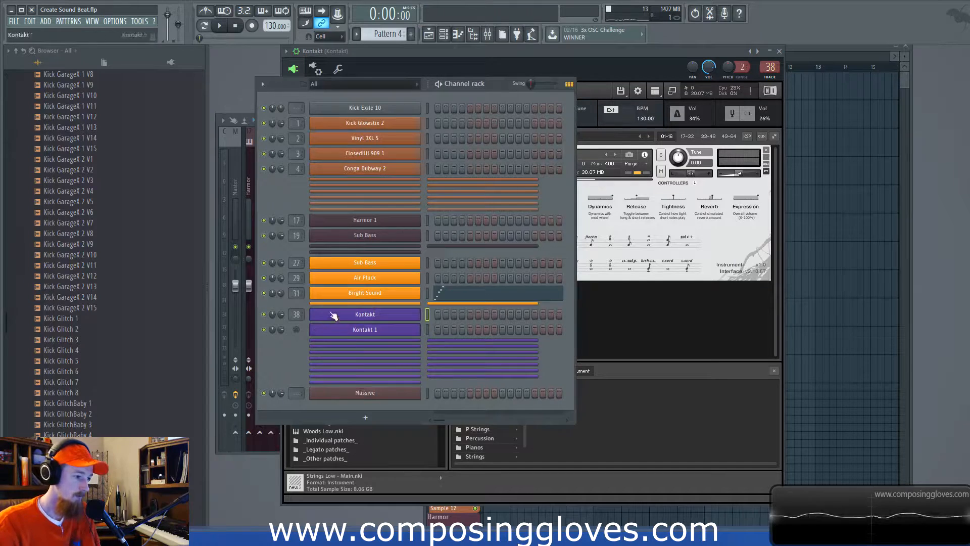
{"action": "left_click", "coordinate": [390, 333]}
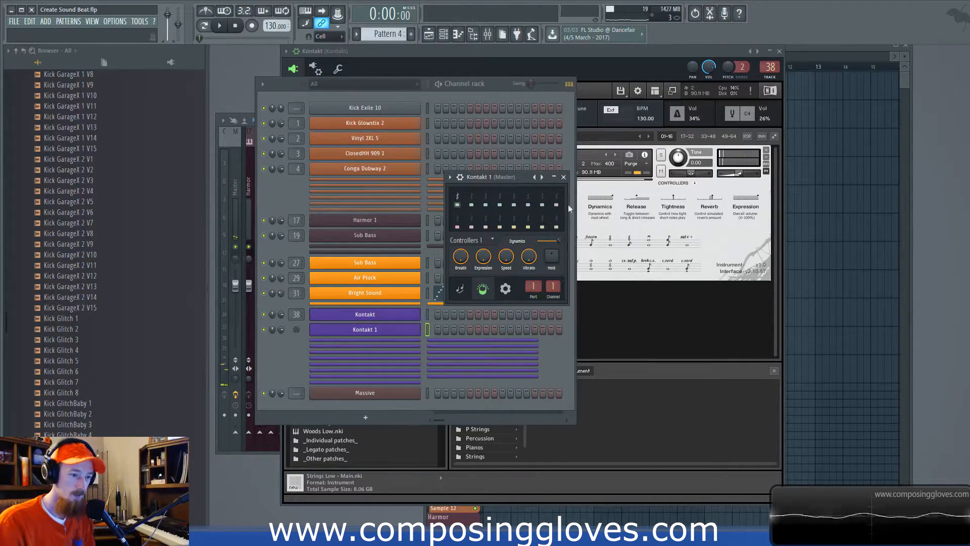
{"action": "left_click", "coordinate": [743, 174]}
{"action": "left_click_drag", "start_coordinate": [751, 177], "coordinate": [749, 174]}
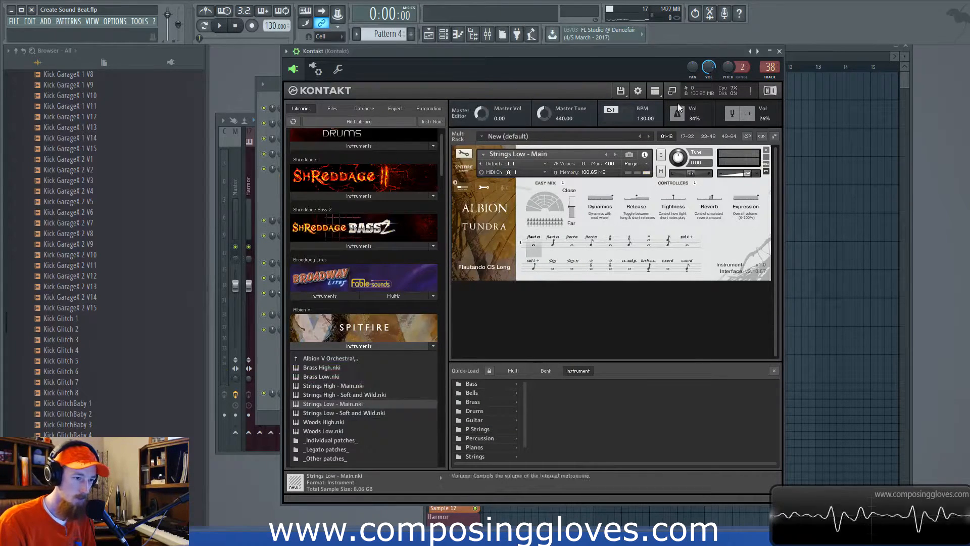
Load the Strings High 1 preset from the Albion V - Tundra group into the Kontakt 1 controller channel
{"action": "left_click_drag", "start_coordinate": [623, 51], "coordinate": [794, 61]}
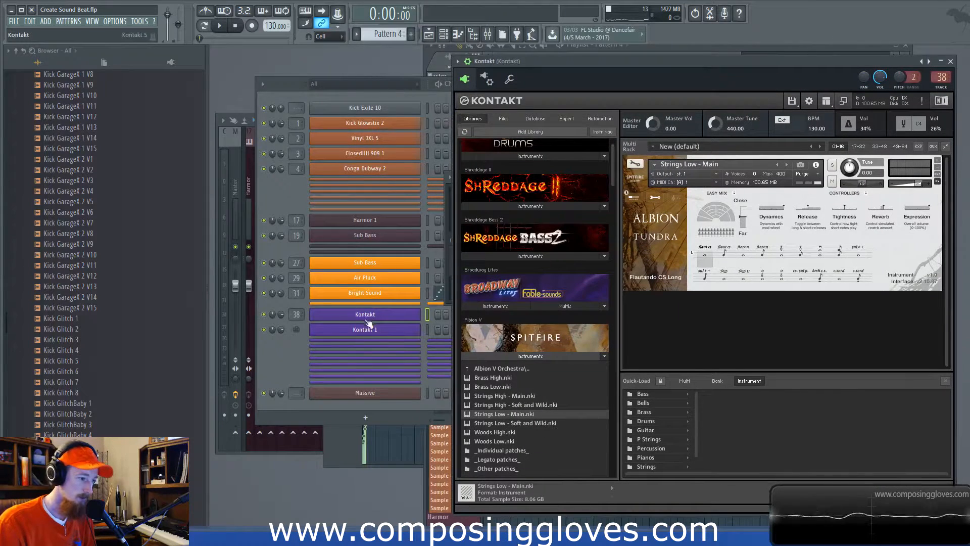
{"action": "left_click", "coordinate": [290, 341]}
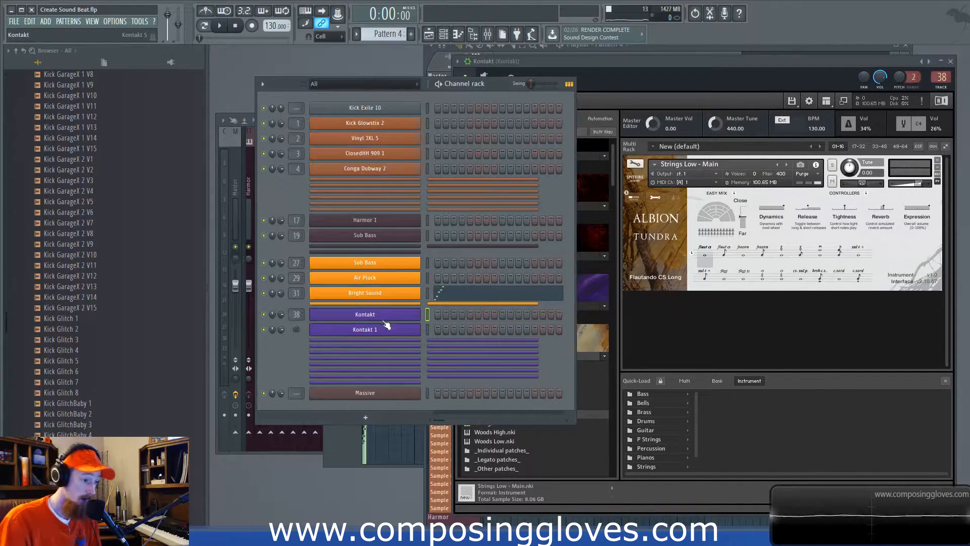
{"action": "left_click", "coordinate": [413, 334]}
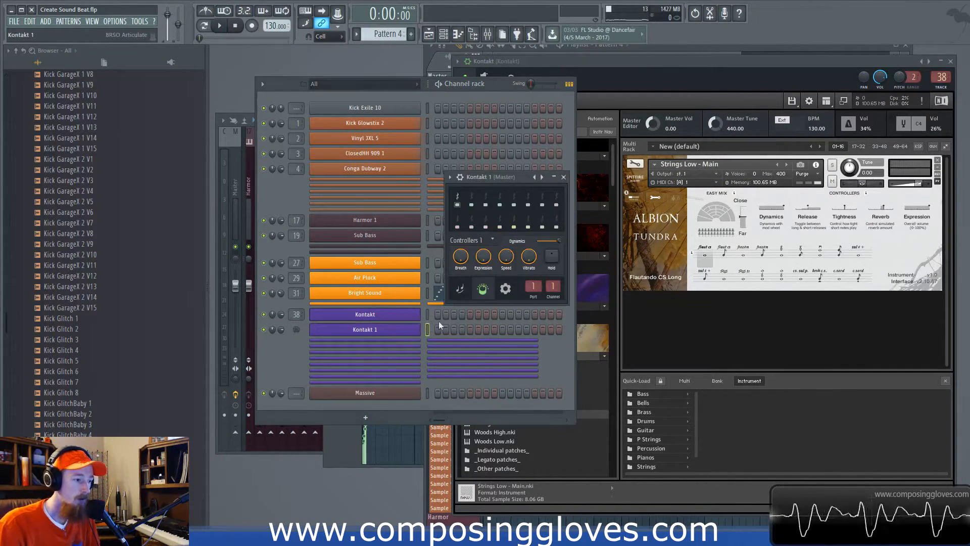
{"action": "left_click", "coordinate": [506, 289]}
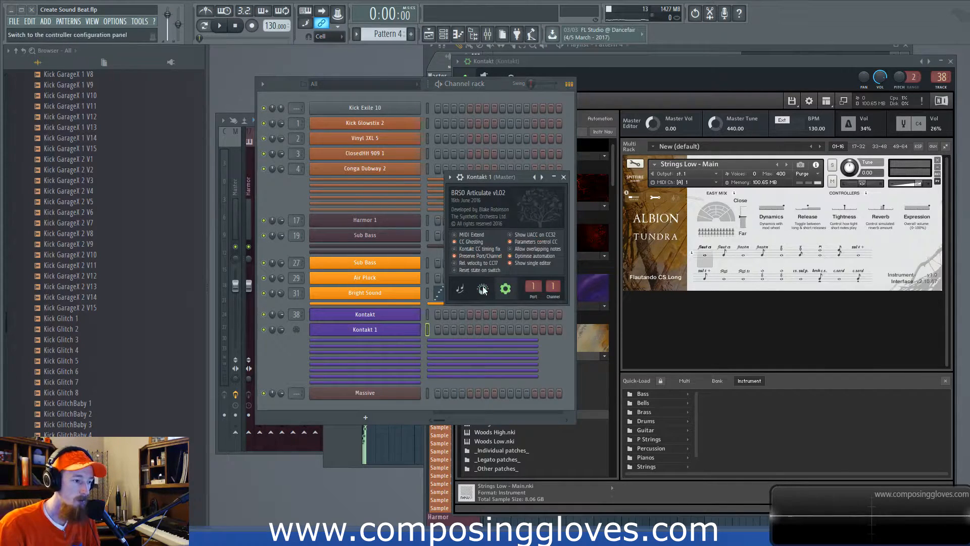
{"action": "right_click", "coordinate": [535, 177]}
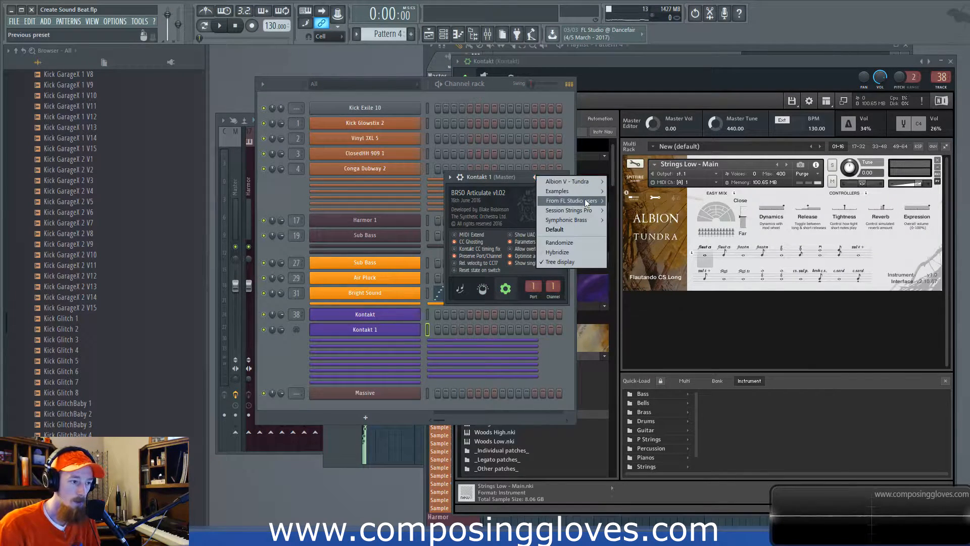
{"action": "mouse_move", "coordinate": [561, 181]}
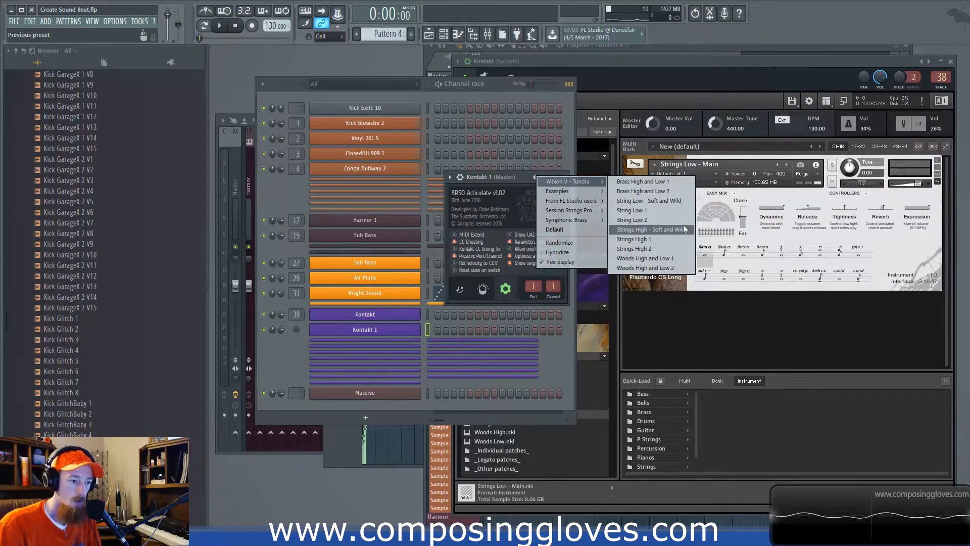
{"action": "left_click", "coordinate": [681, 238]}
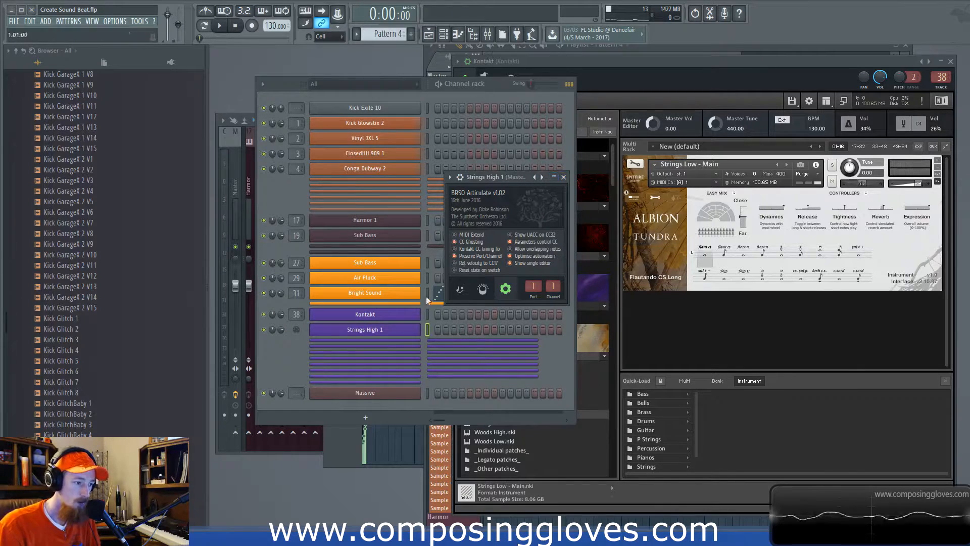
Open the piano roll of Strings High 1 and audition notes across its keyboard range
{"action": "right_click", "coordinate": [390, 335]}
{"action": "left_click", "coordinate": [444, 329]}
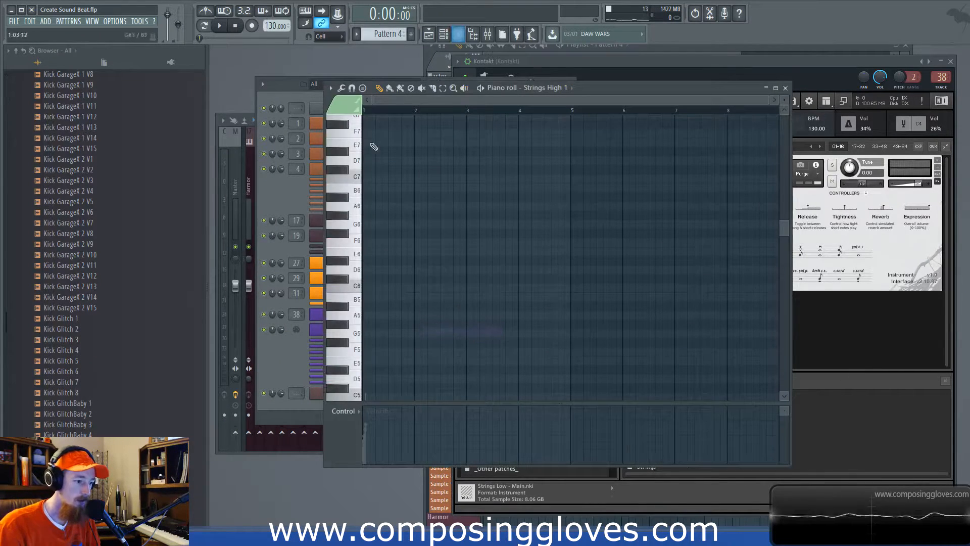
{"action": "left_click", "coordinate": [354, 104]}
{"action": "left_click", "coordinate": [354, 131]}
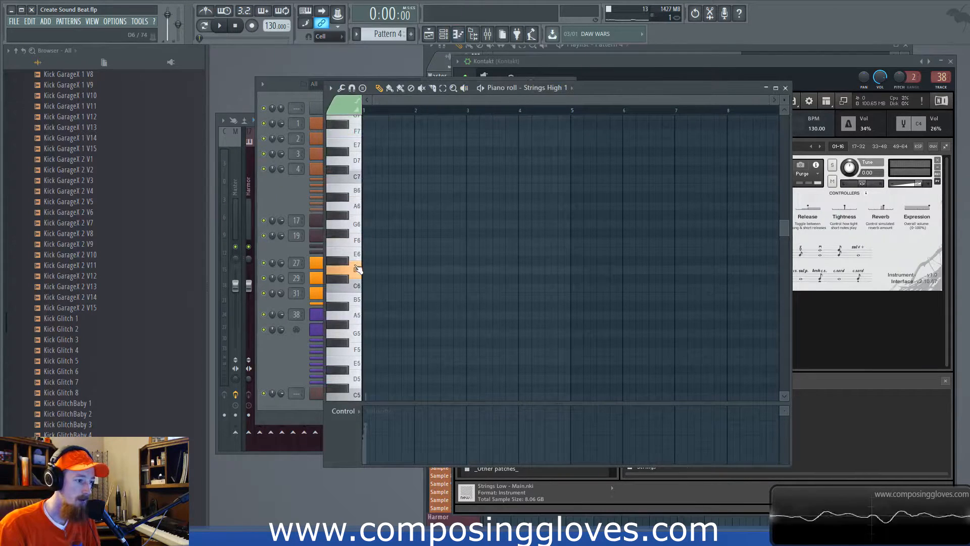
{"action": "mouse_move", "coordinate": [361, 313]}
{"action": "left_mouse_down"}
{"action": "mouse_move", "coordinate": [359, 104]}
{"action": "mouse_move", "coordinate": [356, 430]}
{"action": "mouse_move", "coordinate": [362, 284]}
{"action": "left_mouse_up"}
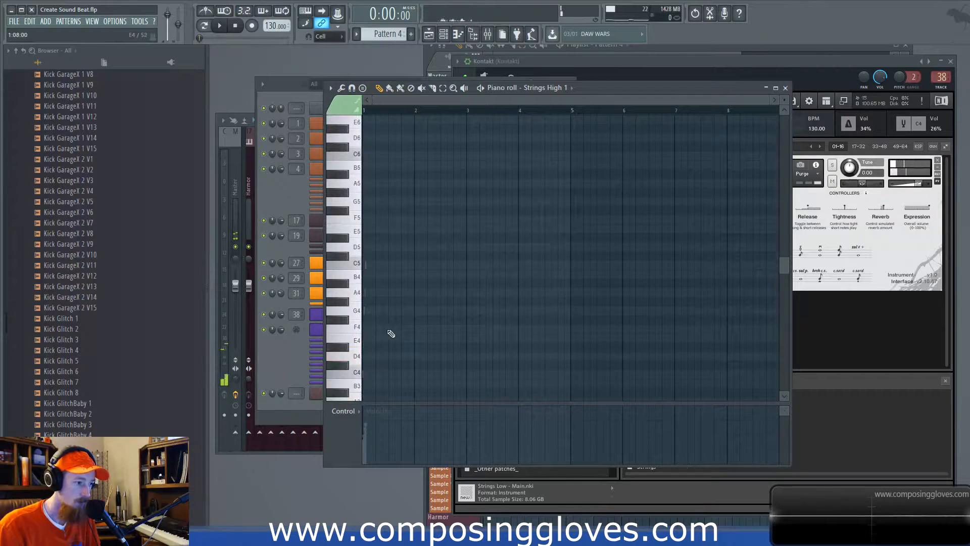
Replace the Kontakt instrument with Strings High - Main.nki from Albion V and audition a few notes on the piano roll keyboard
{"action": "left_click", "coordinate": [822, 74]}
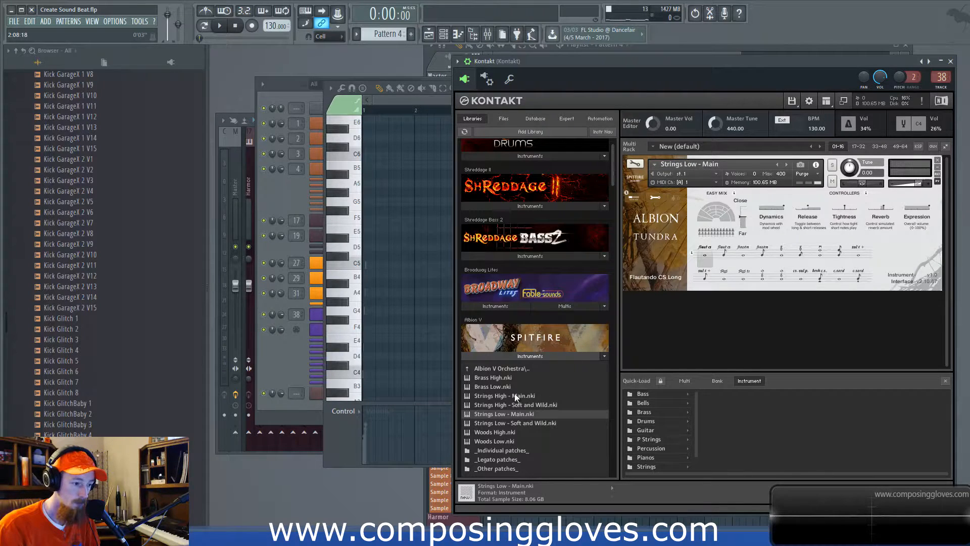
{"action": "double_click", "coordinate": [486, 395]}
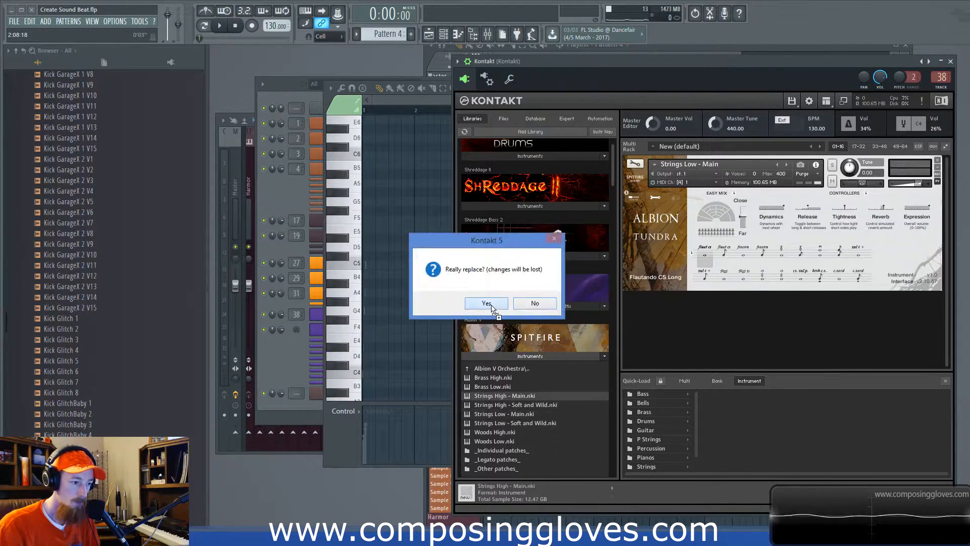
{"action": "left_click", "coordinate": [490, 304]}
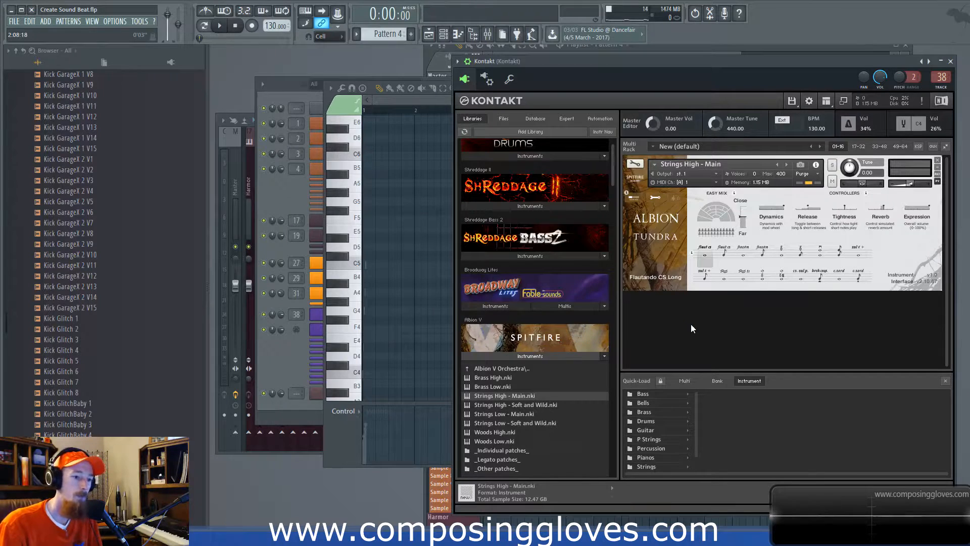
{"action": "left_click", "coordinate": [352, 248]}
{"action": "left_click", "coordinate": [353, 189]}
{"action": "scroll", "coordinate": [353, 191], "scroll_direction": "up", "scroll_amount": 1}
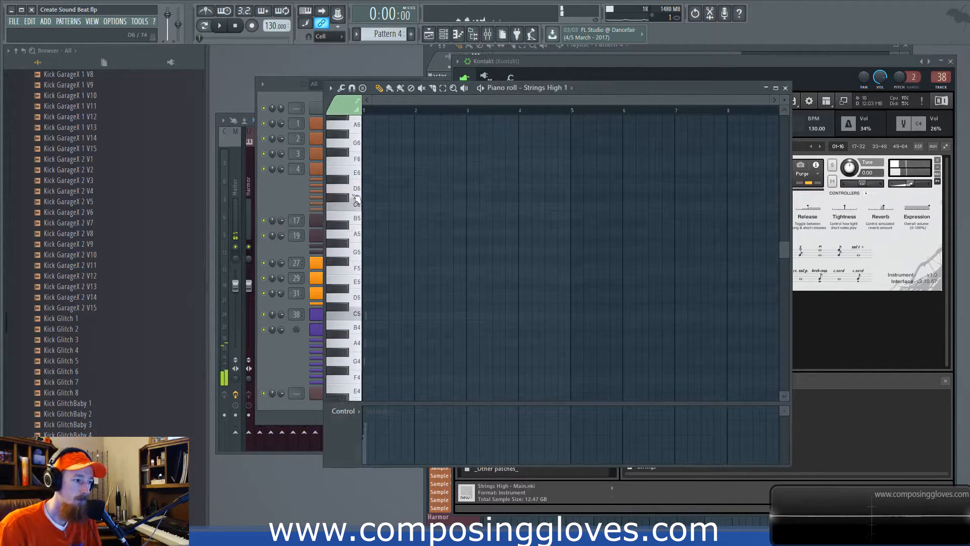
Draw two-bar string notes in the Strings High 1 piano roll: C5 and G5 from bar 1, D5 and G4 from bar 3
{"action": "left_click", "coordinate": [366, 238]}
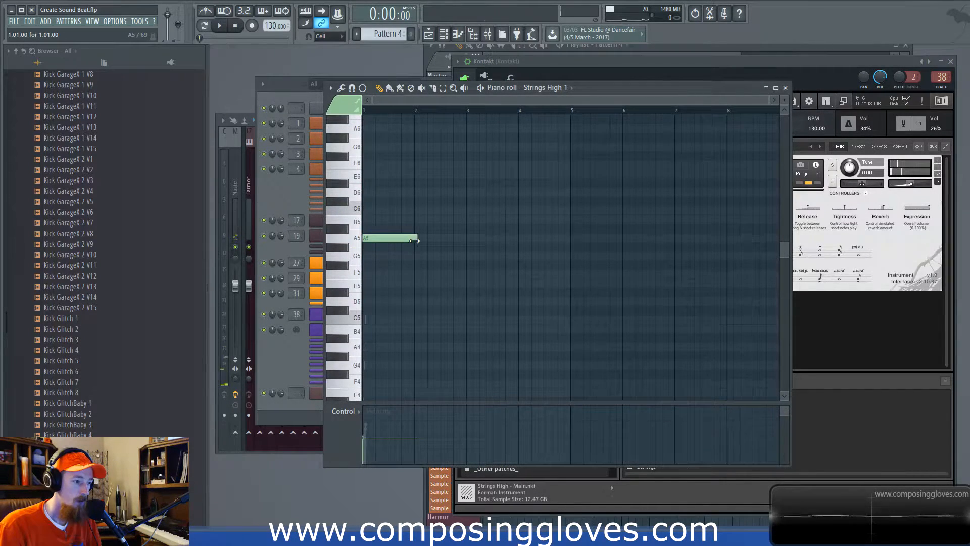
{"action": "scroll", "coordinate": [386, 253], "scroll_direction": "up", "scroll_amount": 2}
{"action": "left_click_drag", "start_coordinate": [404, 244], "coordinate": [402, 328]}
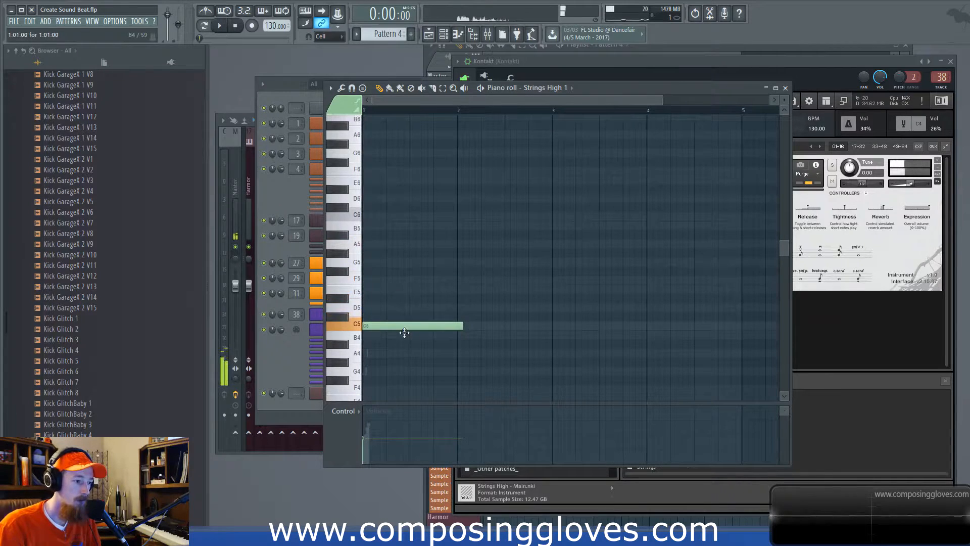
{"action": "left_click_drag", "start_coordinate": [463, 326], "coordinate": [544, 326]}
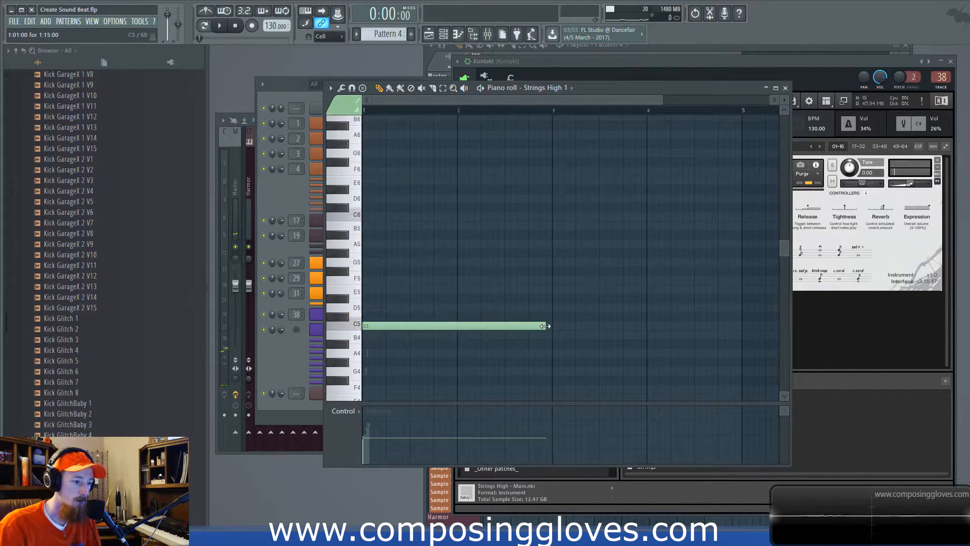
{"action": "left_click", "coordinate": [377, 262]}
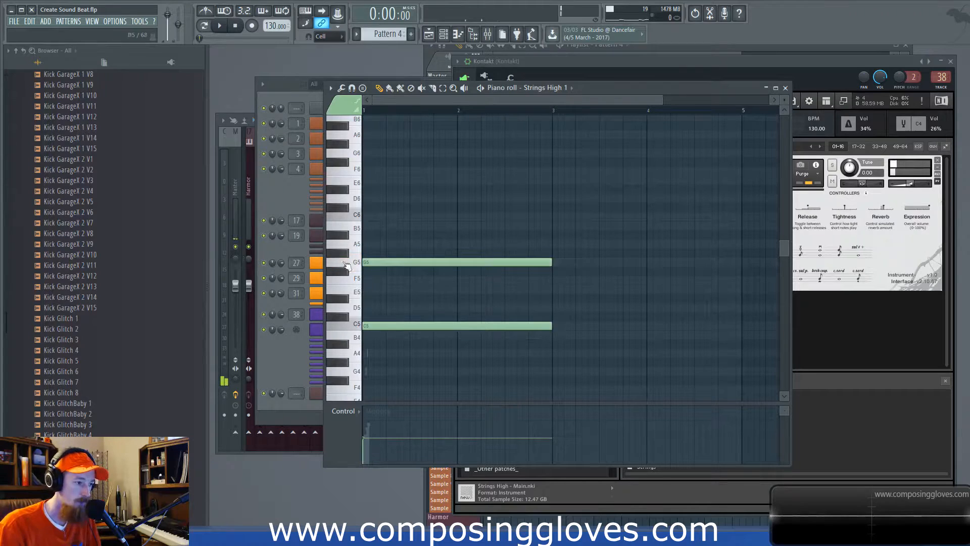
{"action": "left_click", "coordinate": [559, 306]}
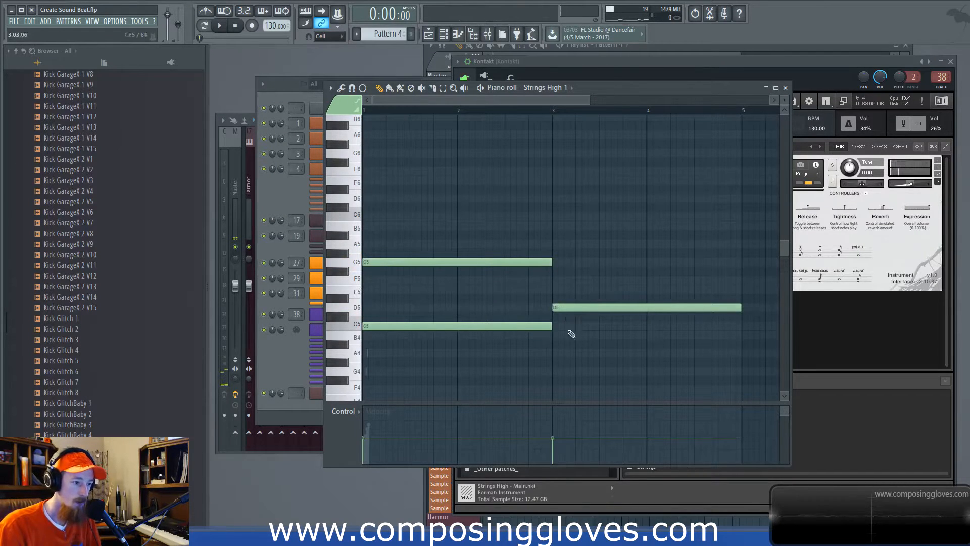
{"action": "left_click", "coordinate": [560, 372]}
Play the new string notes together with the arrangement, stop playback and bring up the playlist
{"action": "key", "text": "space"}
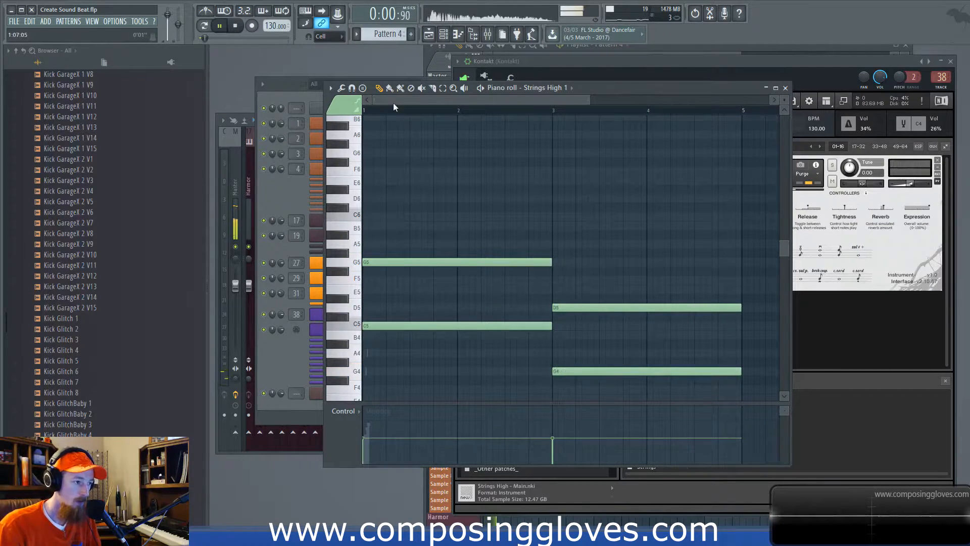
{"action": "key", "text": "space"}
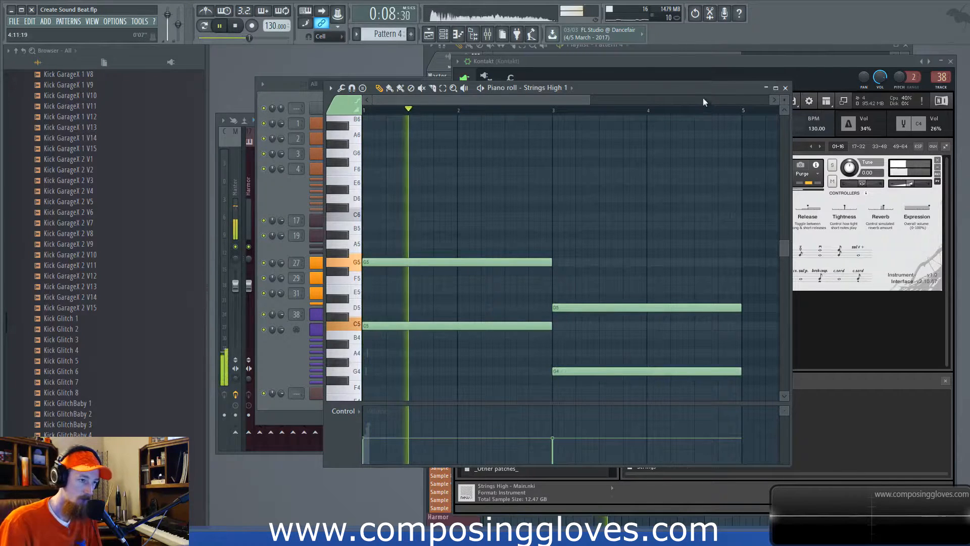
{"action": "key", "text": "l"}
{"action": "key", "text": "space"}
{"action": "left_click", "coordinate": [687, 48]}
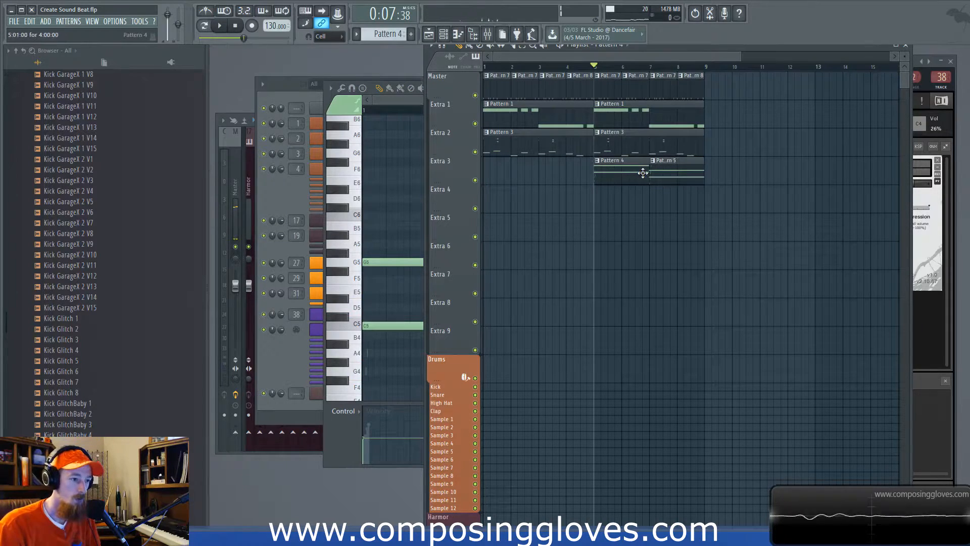
Cut the Strings High 1 notes from Pattern 4 and paste them into the new Pattern 6
{"action": "left_click", "coordinate": [280, 186]}
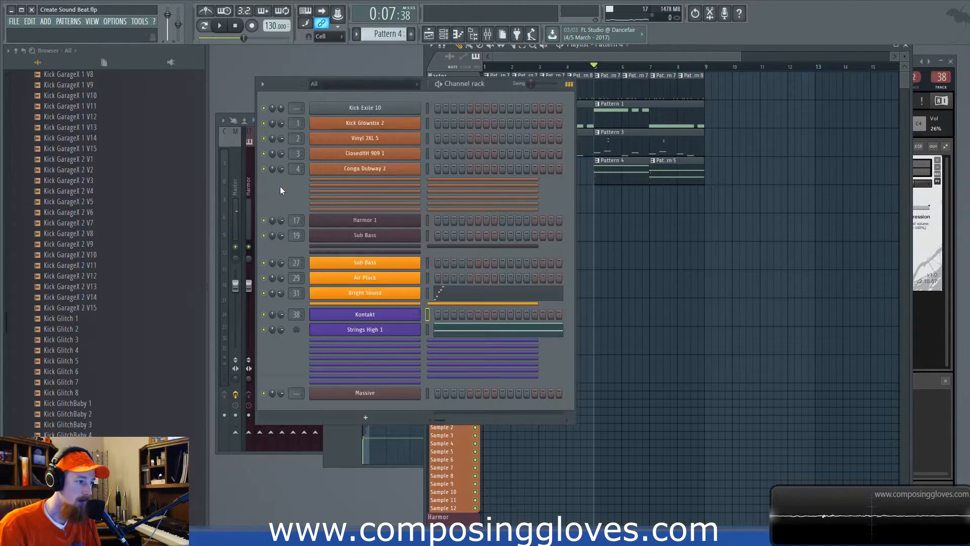
{"action": "right_click", "coordinate": [425, 326]}
{"action": "left_click", "coordinate": [551, 335]}
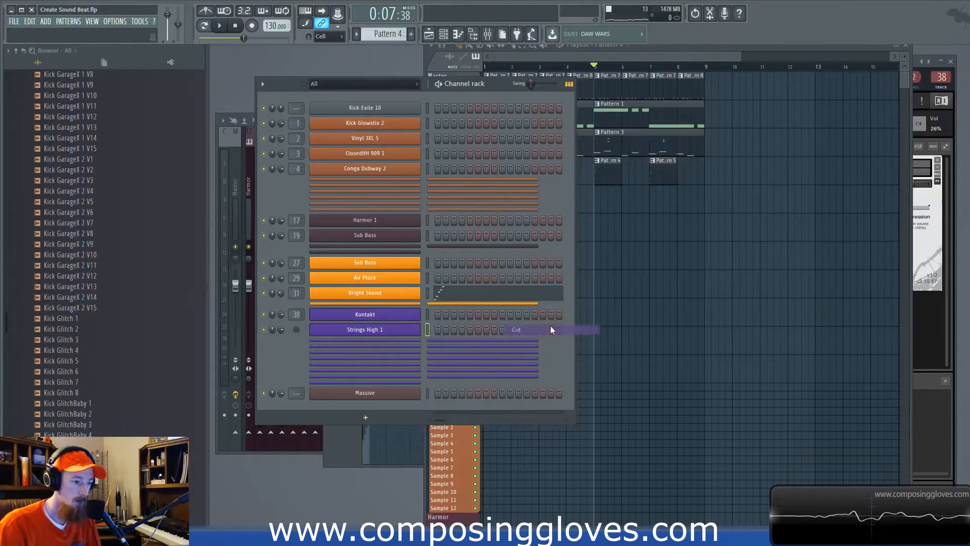
{"action": "left_click", "coordinate": [411, 35]}
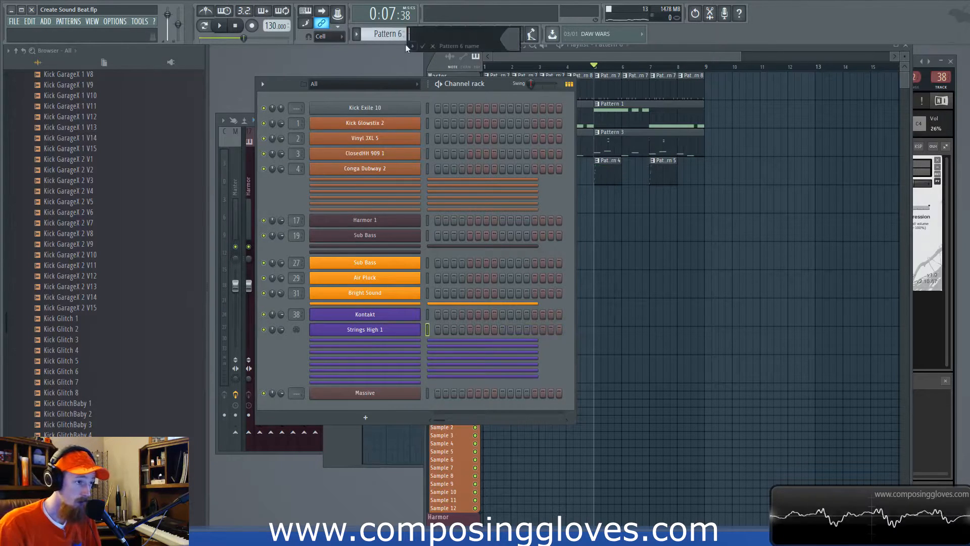
{"action": "left_click", "coordinate": [384, 71]}
{"action": "right_click", "coordinate": [426, 329]}
{"action": "left_click", "coordinate": [551, 347]}
Place Pattern 6 clips on the Extra 4 track at bars 5 and 1, and move the playhead to the song start
{"action": "left_click", "coordinate": [606, 204]}
{"action": "left_click_drag", "start_coordinate": [605, 204], "coordinate": [599, 203]}
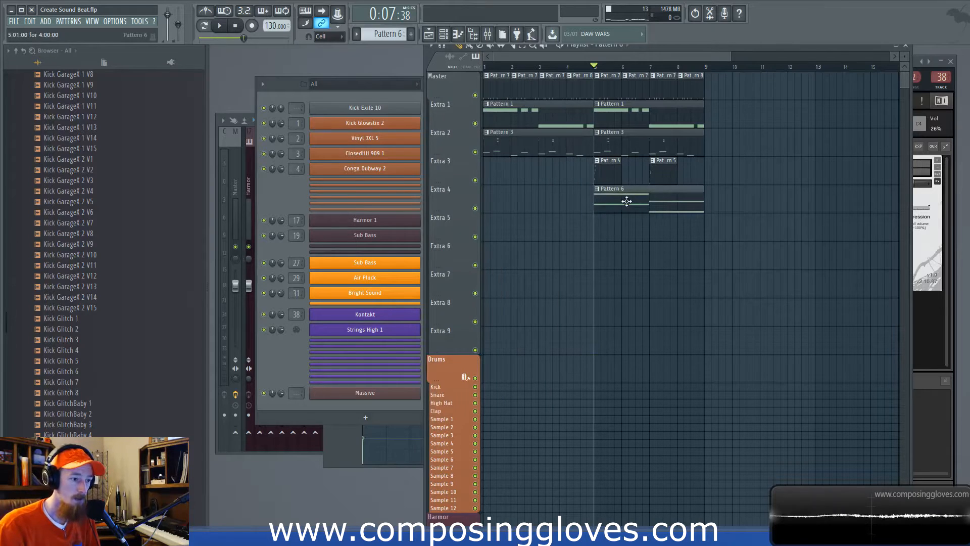
{"action": "left_click_drag", "start_coordinate": [494, 205], "coordinate": [439, 205]}
{"action": "left_click_drag", "start_coordinate": [506, 68], "coordinate": [399, 65]}
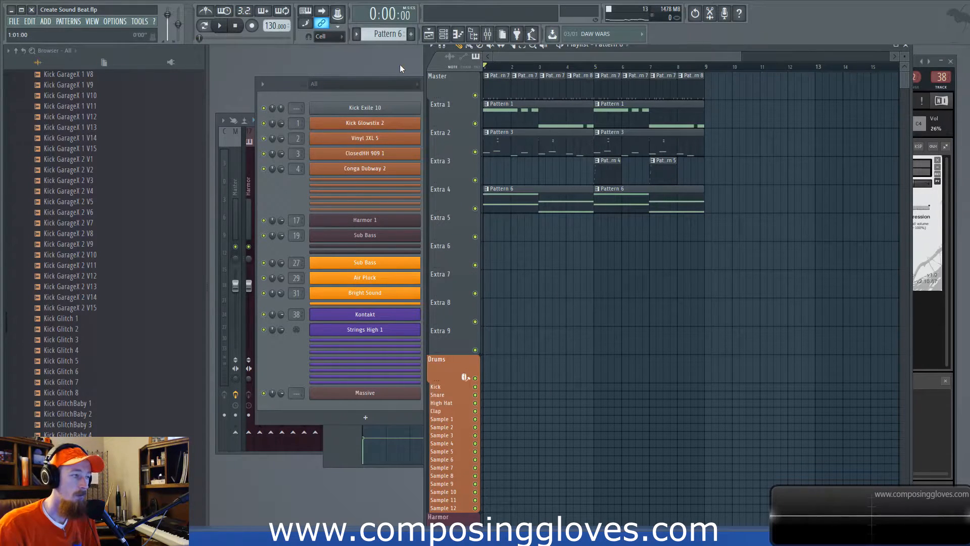
Open the Strings High 1 controller, check its controllers view and close it
{"action": "left_click", "coordinate": [289, 181]}
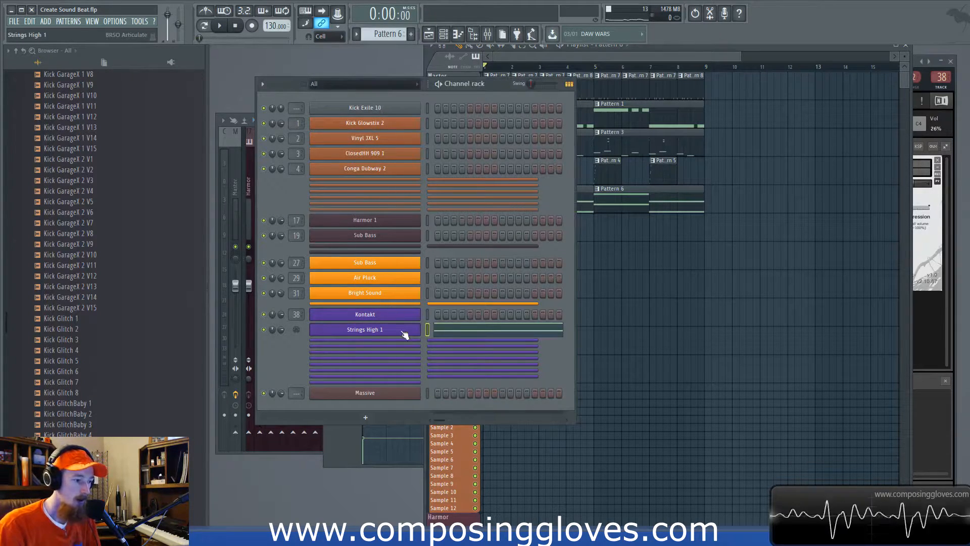
{"action": "left_click", "coordinate": [403, 331]}
{"action": "left_click", "coordinate": [482, 289]}
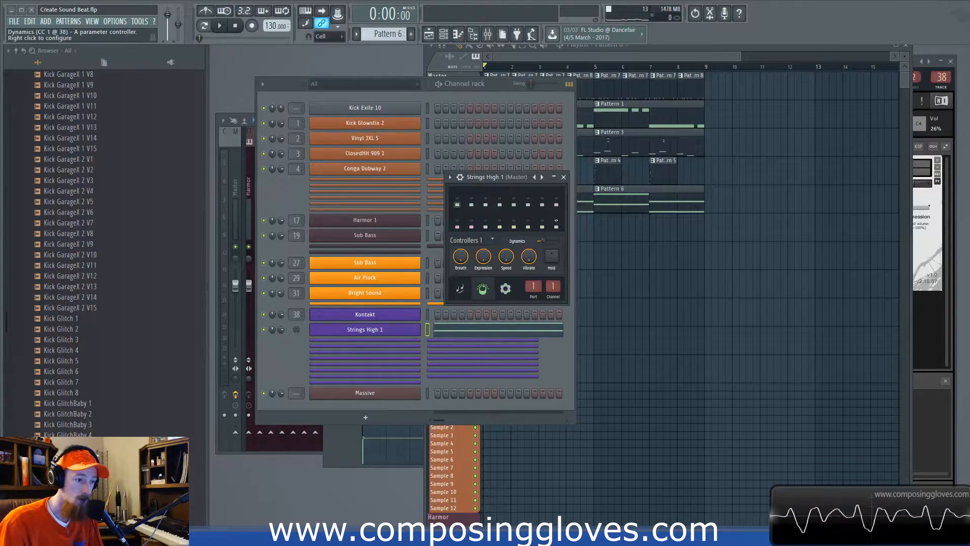
{"action": "left_click", "coordinate": [564, 178]}
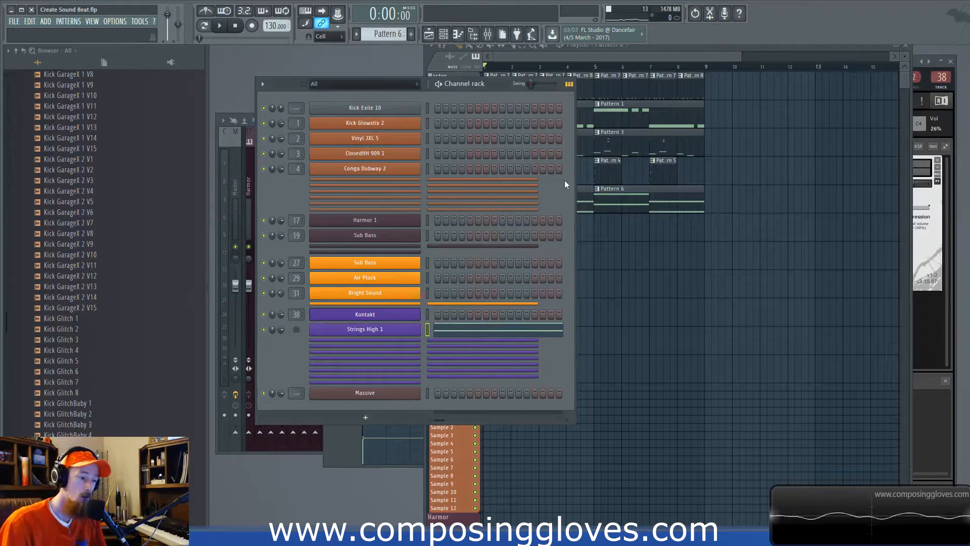
Load the Albion V Woods High instrument into Kontakt alongside Strings High - Main and collapse both instruments in the rack
{"action": "left_click", "coordinate": [404, 341]}
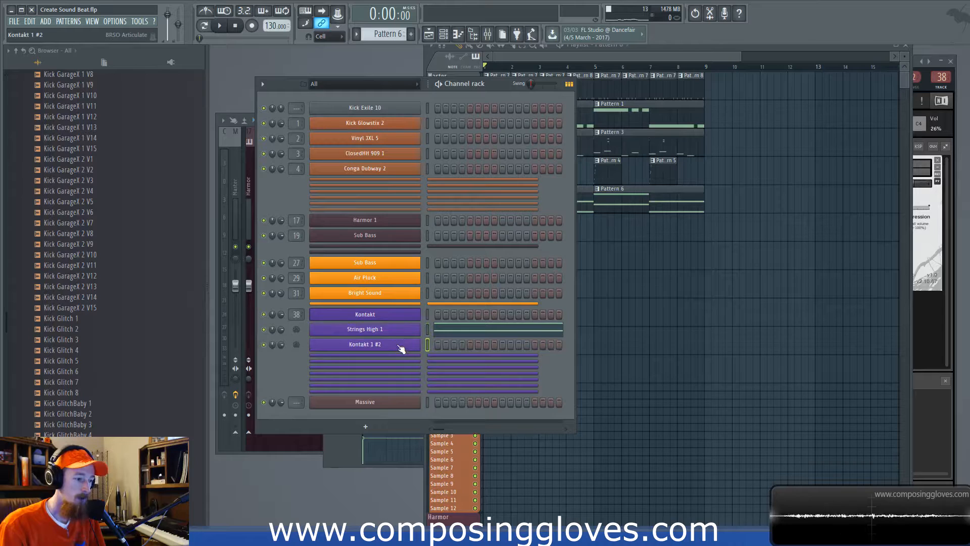
{"action": "left_click", "coordinate": [381, 318]}
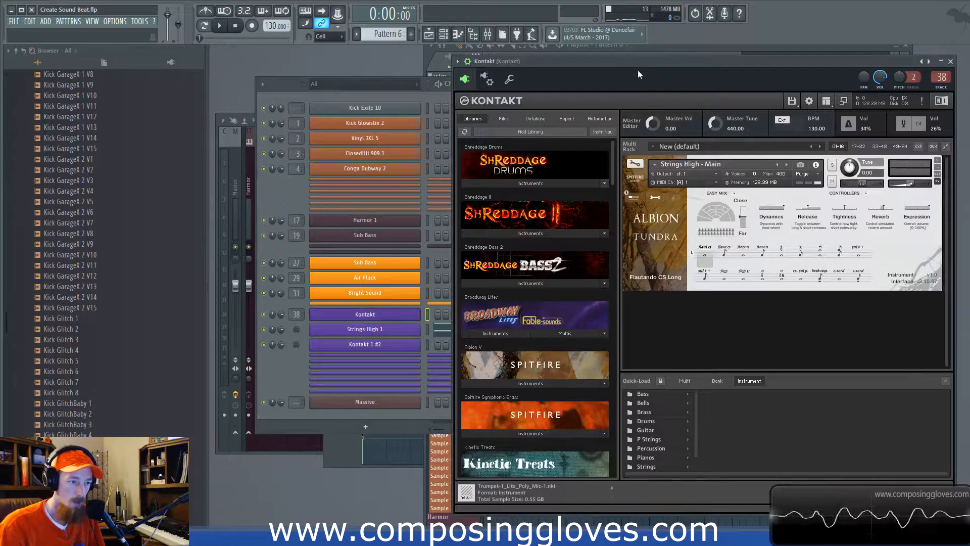
{"action": "left_click_drag", "start_coordinate": [637, 71], "coordinate": [420, 55]}
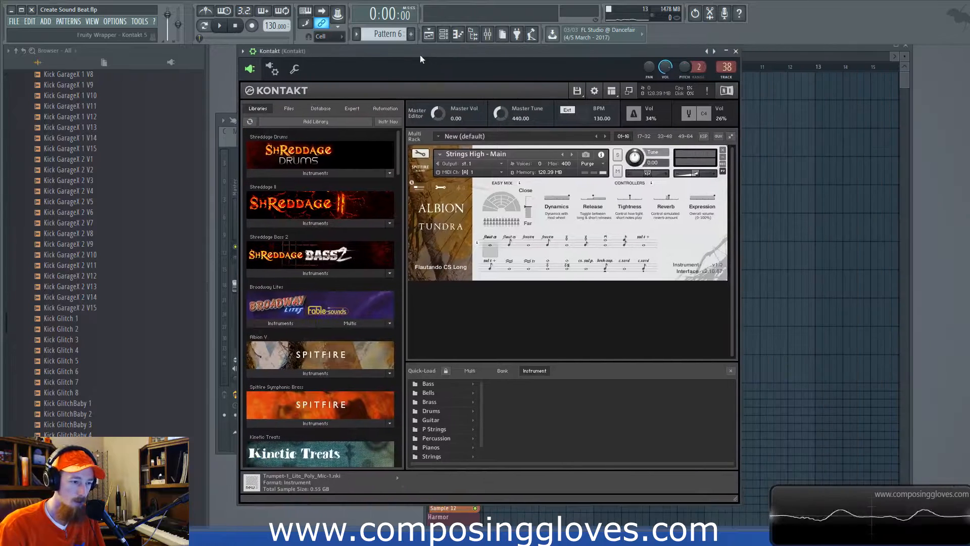
{"action": "left_click", "coordinate": [422, 169]}
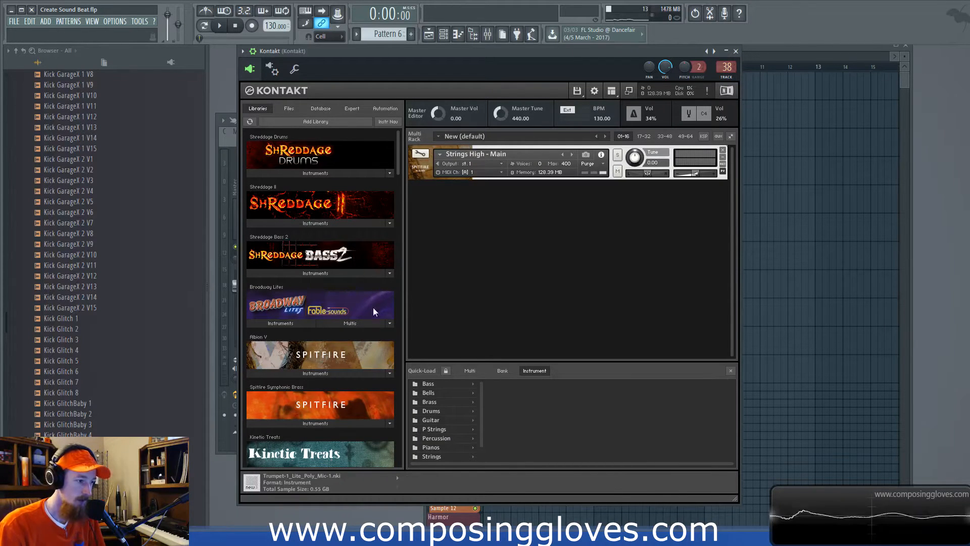
{"action": "left_click", "coordinate": [353, 372]}
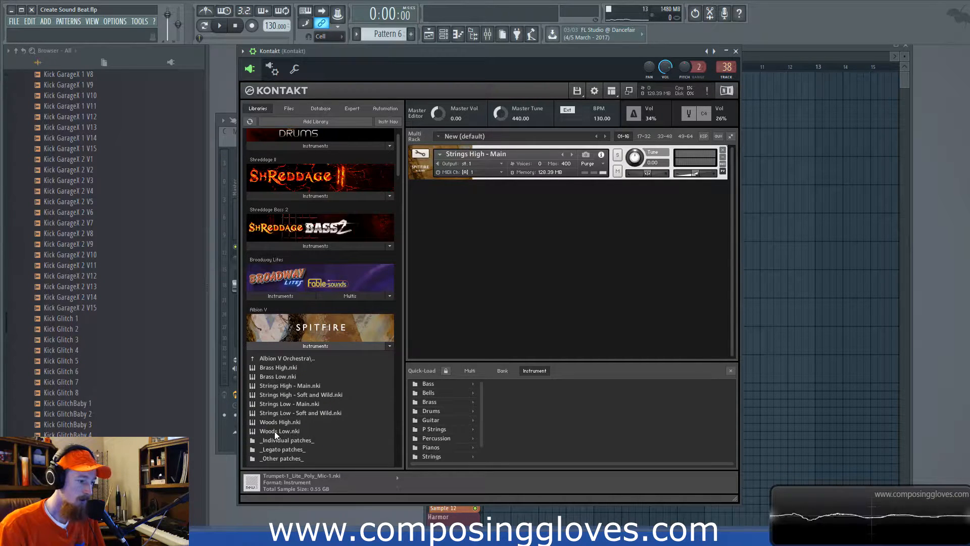
{"action": "double_click", "coordinate": [296, 422]}
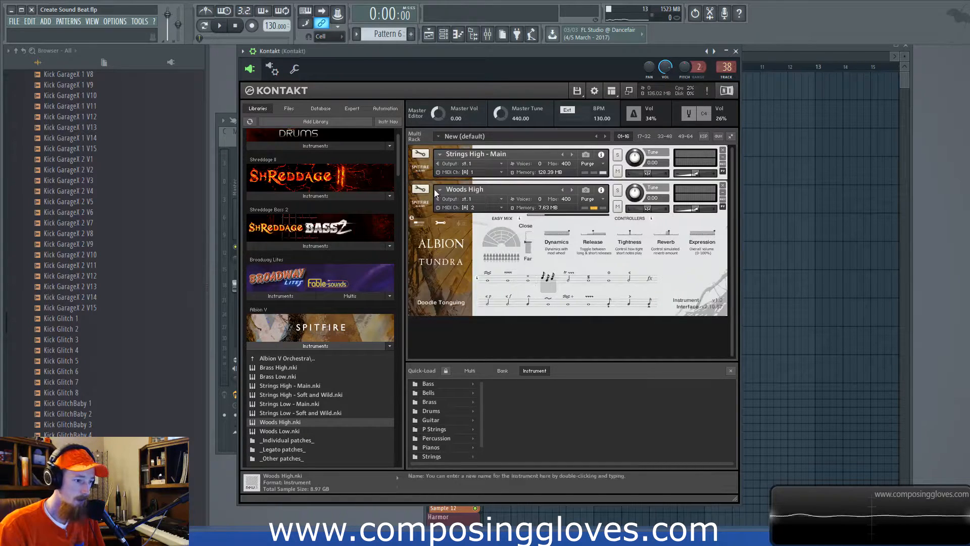
{"action": "left_click", "coordinate": [420, 200]}
Apply the Albion V - Tundra preset Woods High and Low 1 to the Kontakt 1 #2 channel
{"action": "key", "text": "F6"}
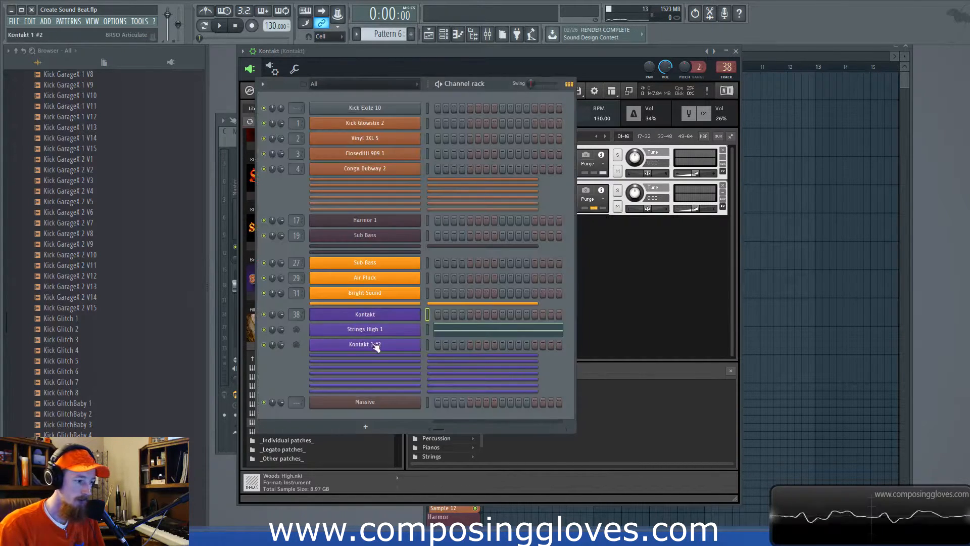
{"action": "left_click", "coordinate": [399, 345]}
{"action": "right_click", "coordinate": [535, 177]}
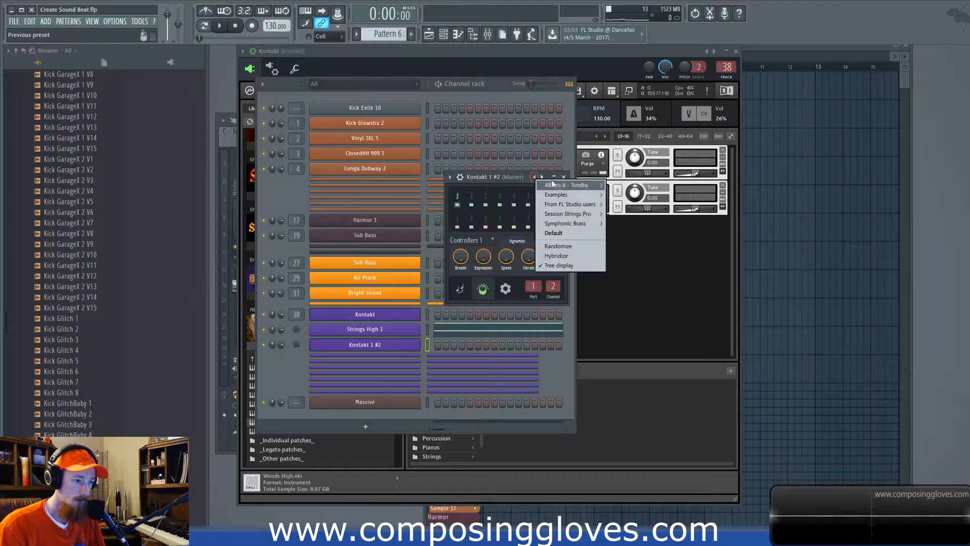
{"action": "mouse_move", "coordinate": [584, 188]}
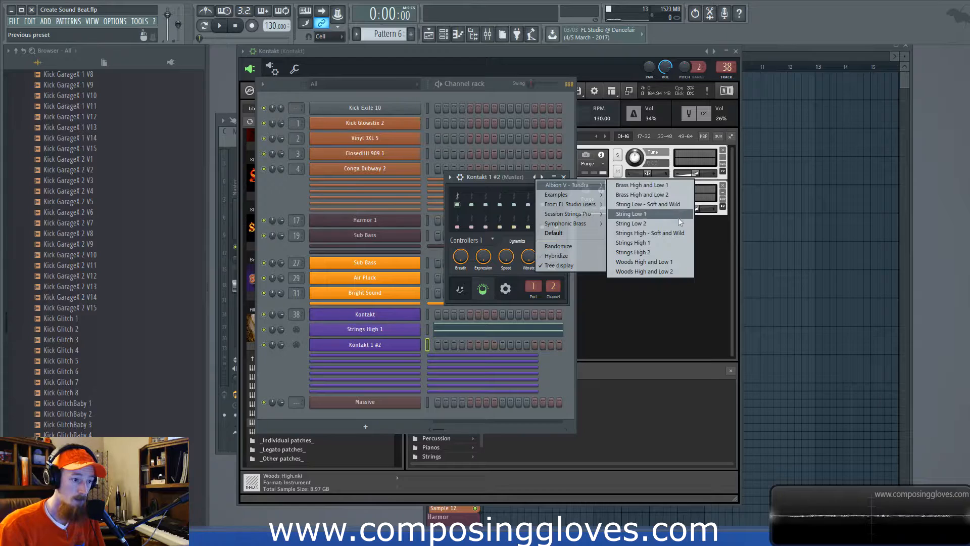
{"action": "left_click", "coordinate": [681, 261]}
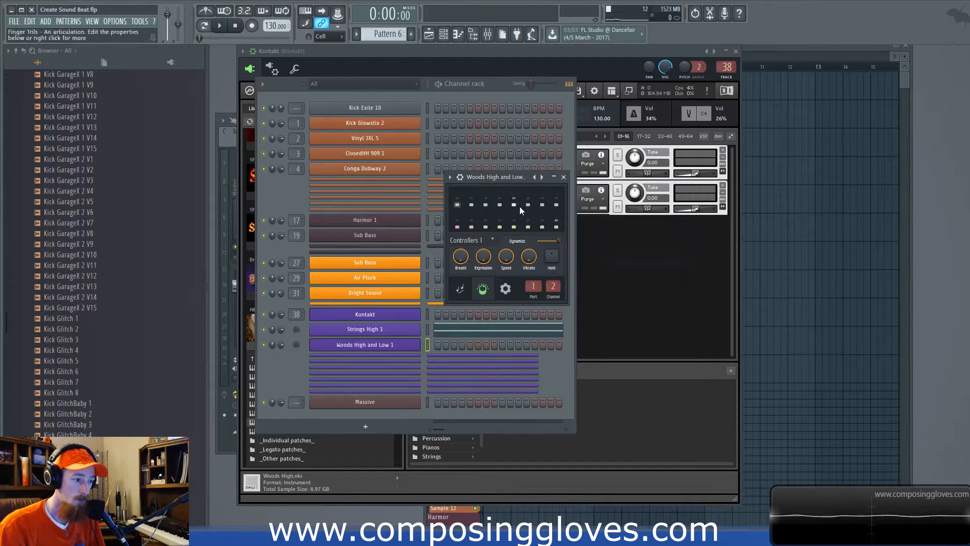
{"action": "right_click", "coordinate": [542, 177]}
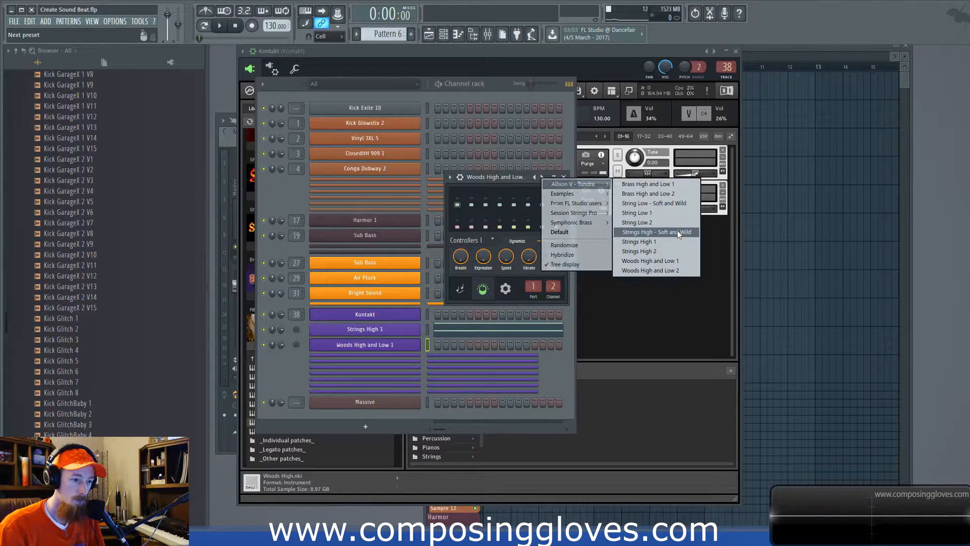
{"action": "left_click", "coordinate": [523, 182]}
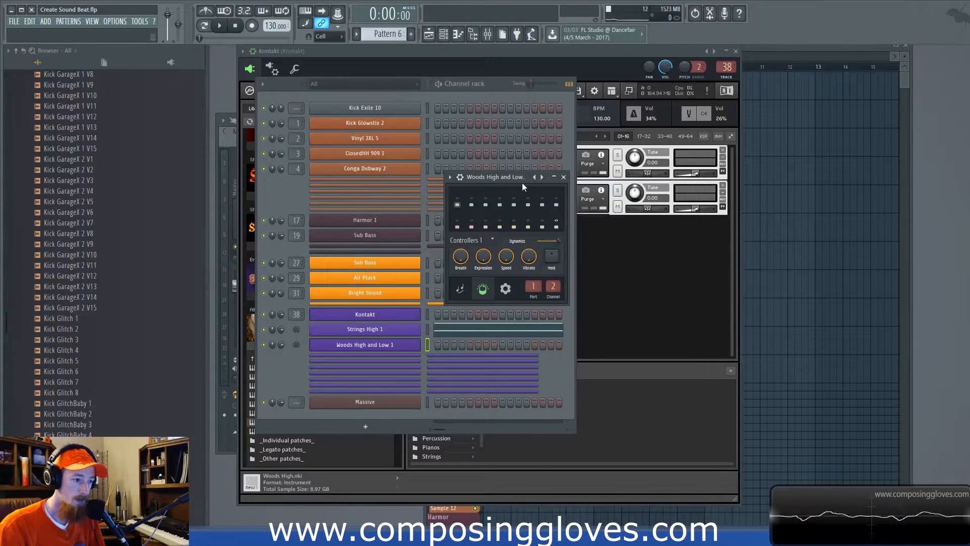
Open the Woods High and Low 1 piano roll and try its articulations, from Aleatoric Overblown through Fluttered, settling on Hallow
{"action": "right_click", "coordinate": [418, 345]}
{"action": "left_click", "coordinate": [469, 344]}
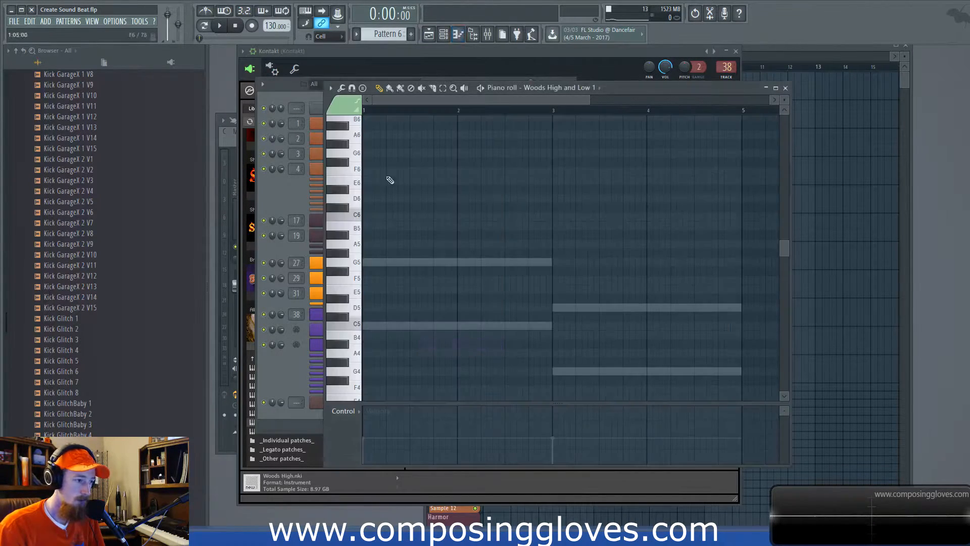
{"action": "left_click", "coordinate": [346, 105]}
{"action": "left_click", "coordinate": [356, 147]}
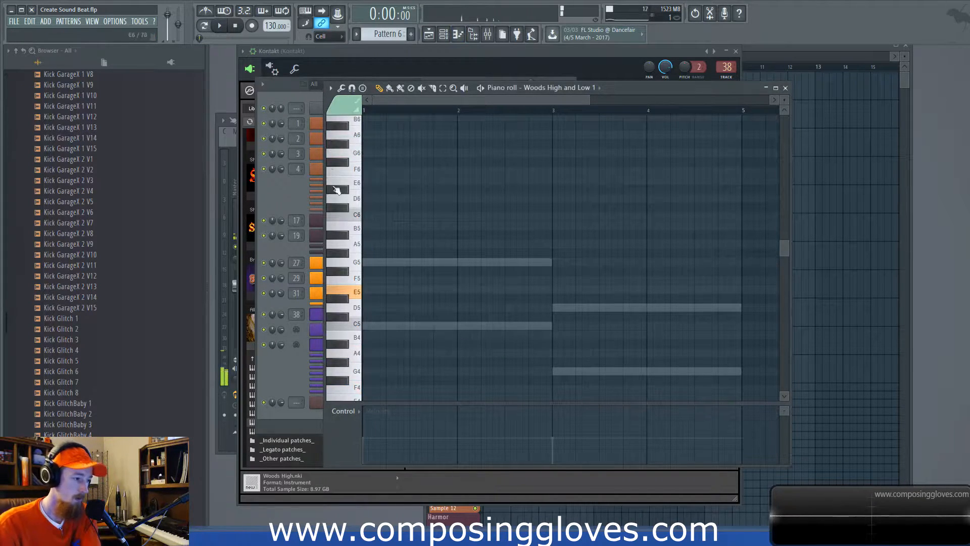
{"action": "left_click", "coordinate": [346, 105]}
{"action": "left_click", "coordinate": [365, 169]}
{"action": "left_click", "coordinate": [348, 106]}
{"action": "left_click", "coordinate": [407, 126]}
{"action": "left_click", "coordinate": [350, 110]}
{"action": "left_click", "coordinate": [411, 149]}
{"action": "left_click", "coordinate": [342, 108]}
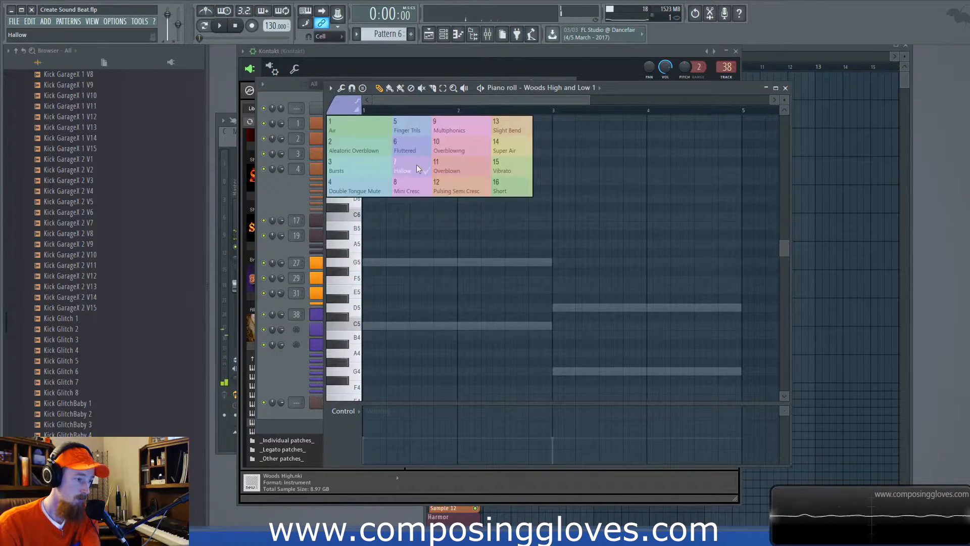
{"action": "left_click", "coordinate": [417, 165]}
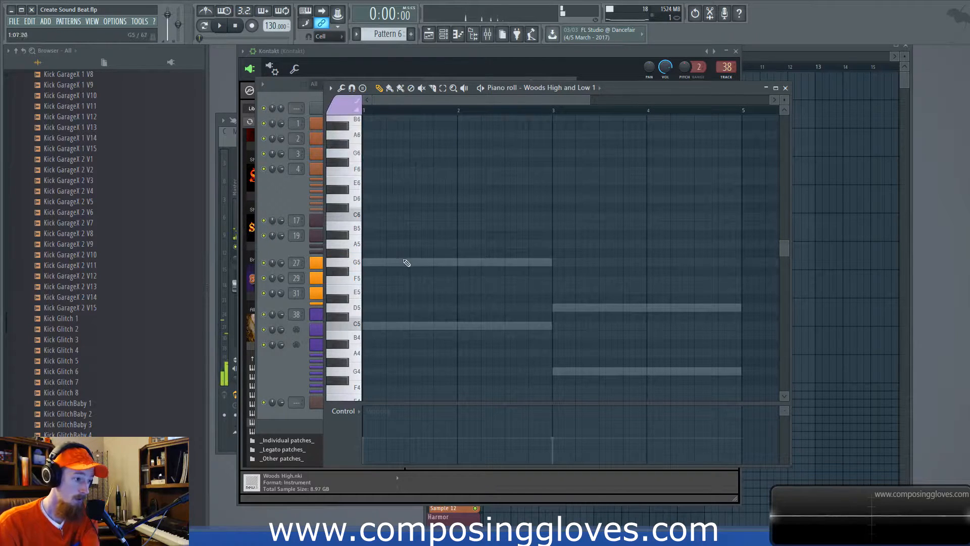
Add two-bar C5 and G5 woodwind notes starting at bar 1, over the ghosted string notes
{"action": "scroll", "coordinate": [393, 303], "scroll_direction": "down", "scroll_amount": 2}
{"action": "left_click", "coordinate": [392, 325]}
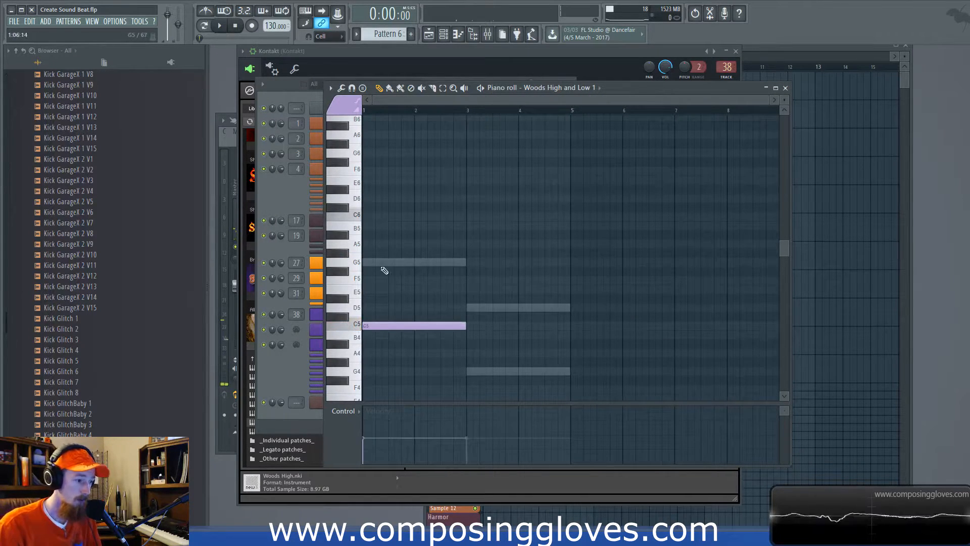
{"action": "left_click", "coordinate": [383, 262]}
Edit the woodwinds' Dynamics events in the piano roll, drawing a rise from low to high across bars 1 and 2, and audition the pattern
{"action": "key", "text": "F6"}
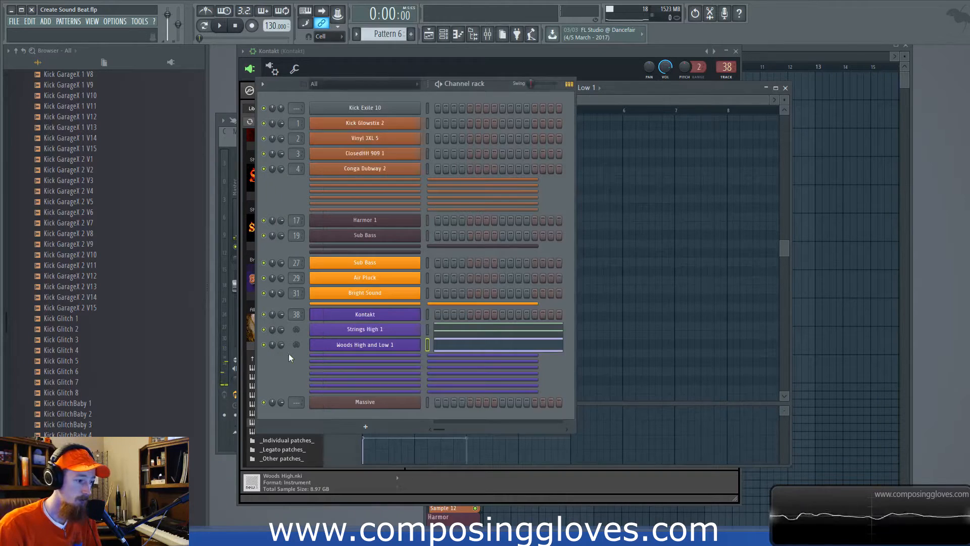
{"action": "left_click", "coordinate": [401, 346]}
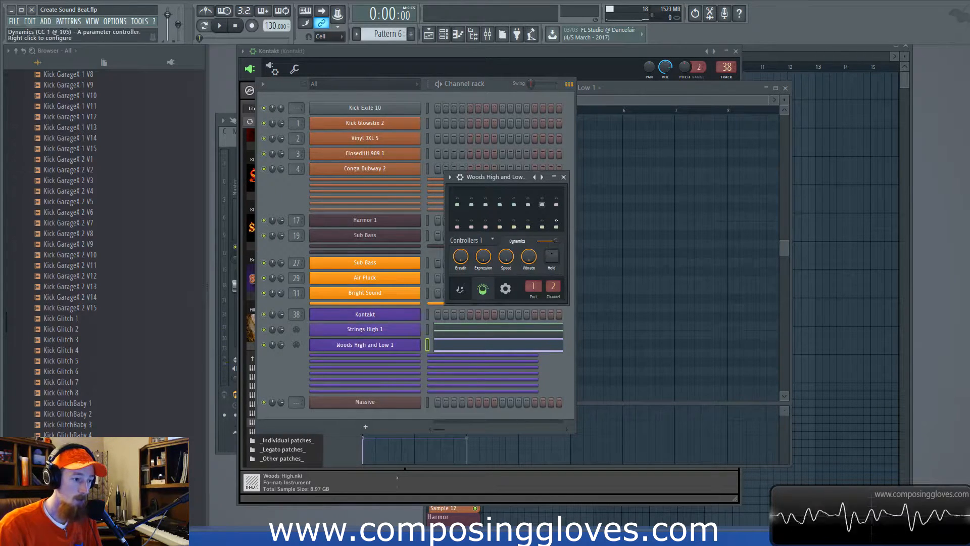
{"action": "left_click_drag", "start_coordinate": [550, 240], "coordinate": [550, 253]}
{"action": "right_click", "coordinate": [558, 243]}
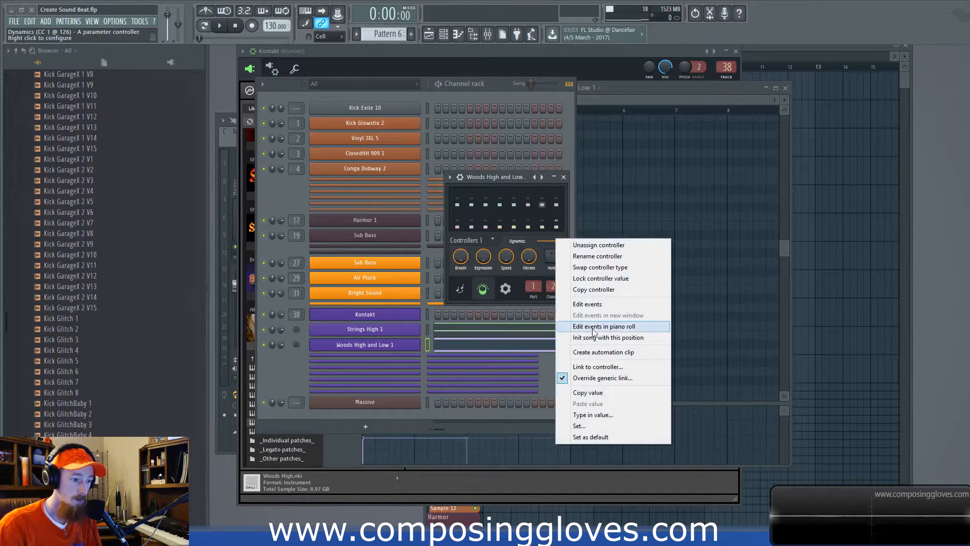
{"action": "left_click", "coordinate": [651, 328]}
{"action": "left_click_drag", "start_coordinate": [455, 417], "coordinate": [363, 462]}
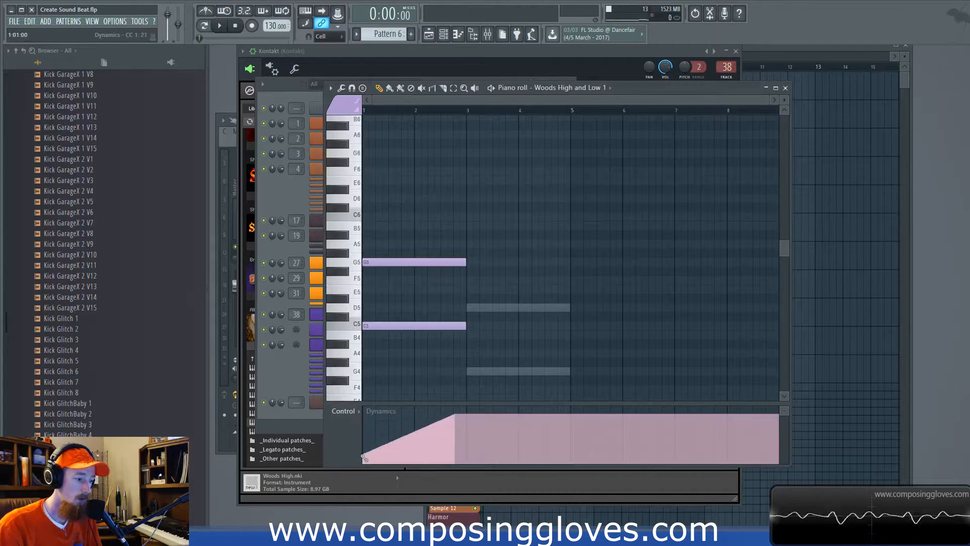
{"action": "key", "text": "space"}
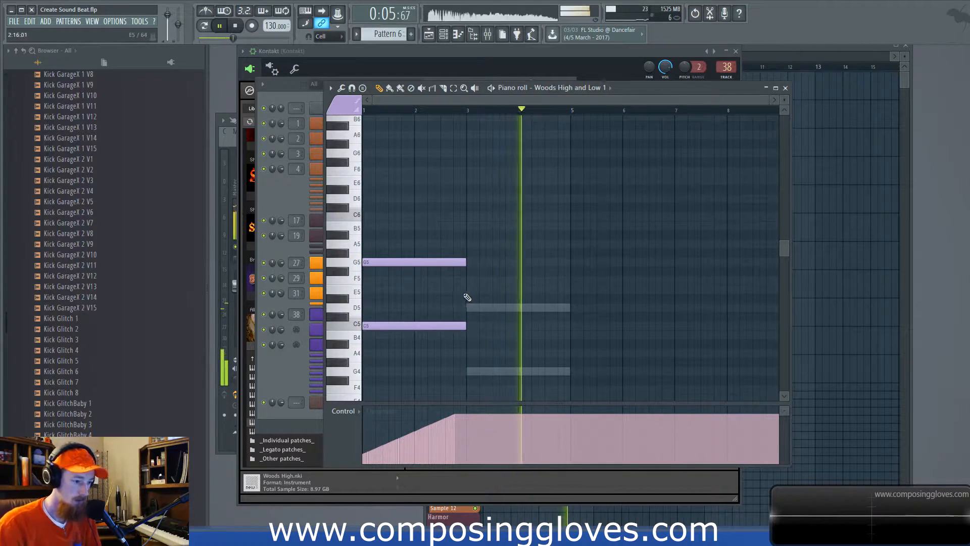
{"action": "key", "text": "space"}
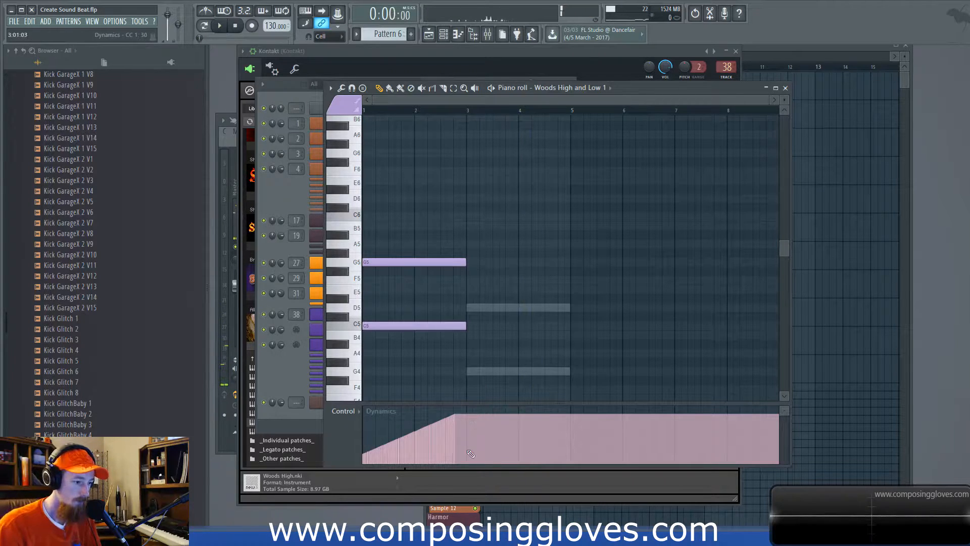
Draw a second rising dynamics ramp over bars 3 and 4, and add two-bar G5 and A#5 notes starting at bar 3
{"action": "left_click_drag", "start_coordinate": [468, 460], "coordinate": [561, 416]}
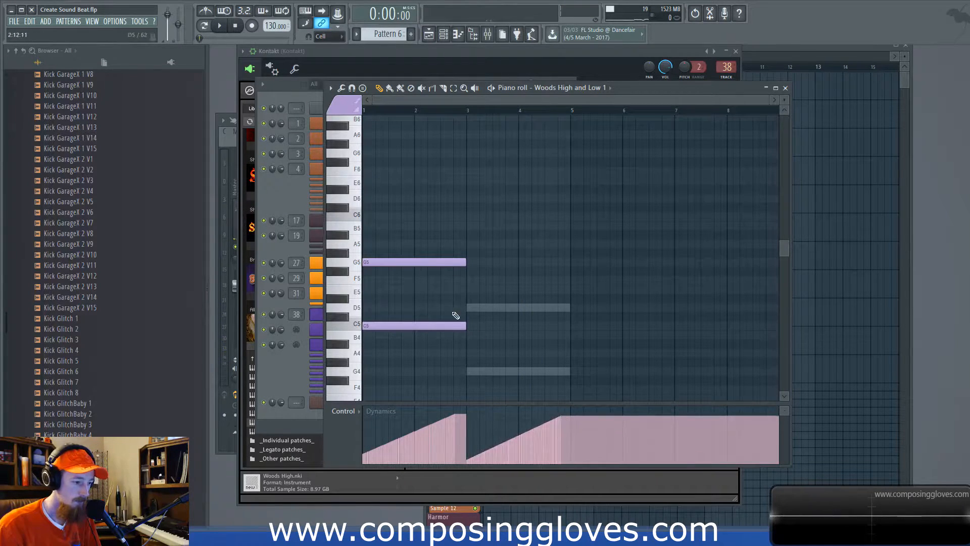
{"action": "left_click", "coordinate": [343, 108]}
{"action": "left_click", "coordinate": [342, 108]}
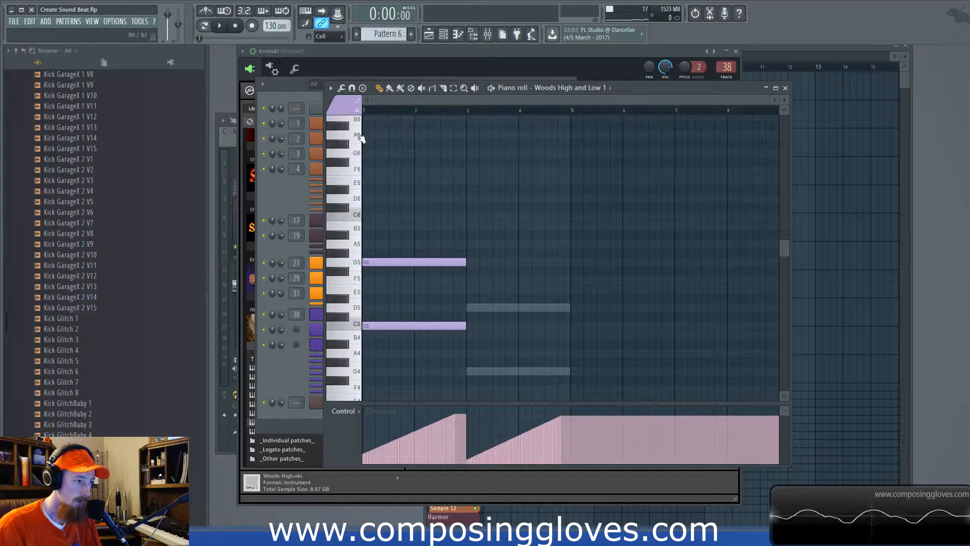
{"action": "left_click", "coordinate": [407, 261]}
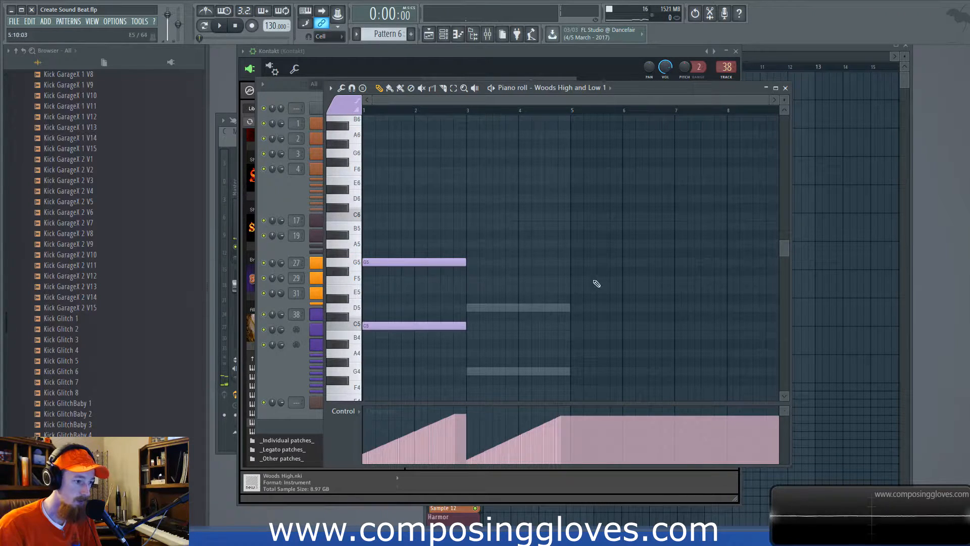
{"action": "left_click", "coordinate": [478, 263]}
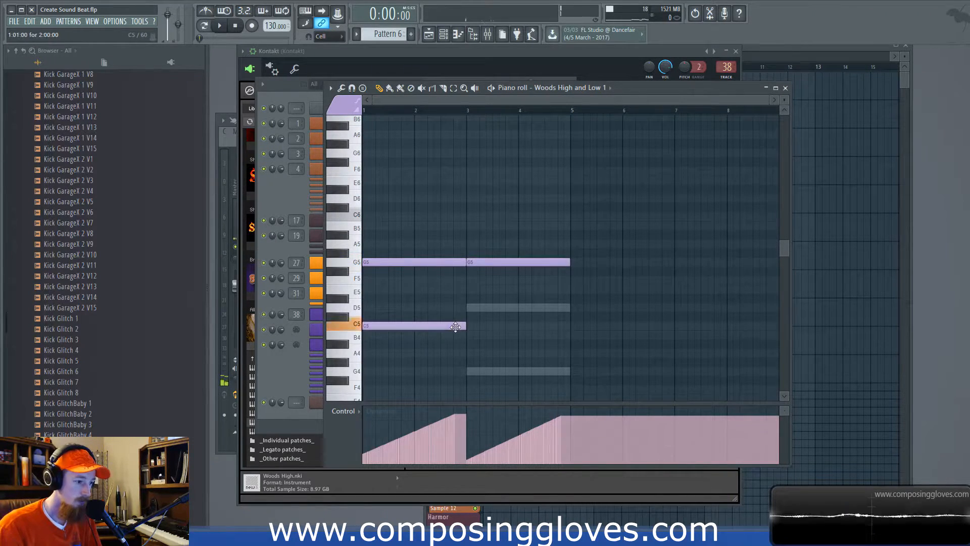
{"action": "left_click", "coordinate": [471, 235]}
Try the Short and Vibrato articulations, then set the articulation for new notes to Super Air and audition it
{"action": "left_click", "coordinate": [339, 107]}
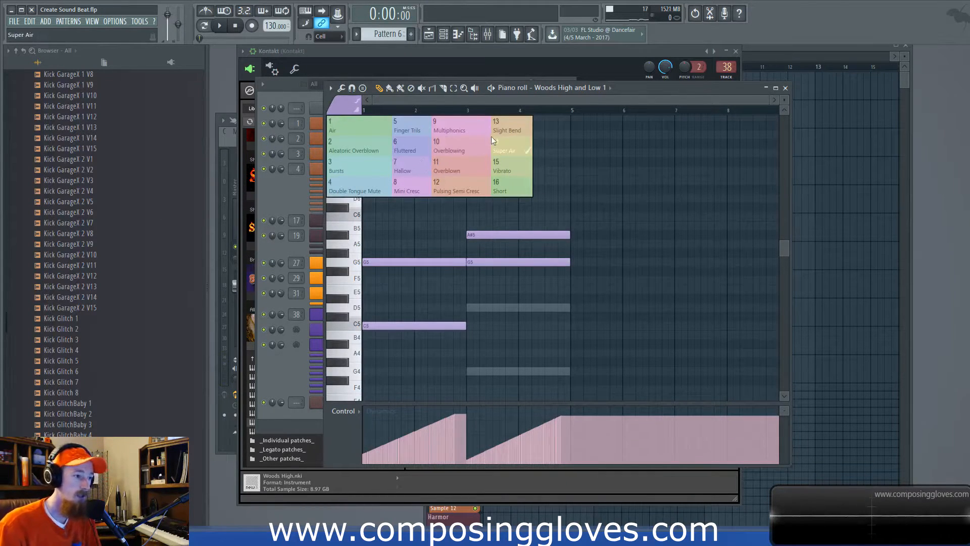
{"action": "left_click", "coordinate": [510, 183]}
{"action": "scroll", "coordinate": [405, 227], "scroll_direction": "up", "scroll_amount": 3}
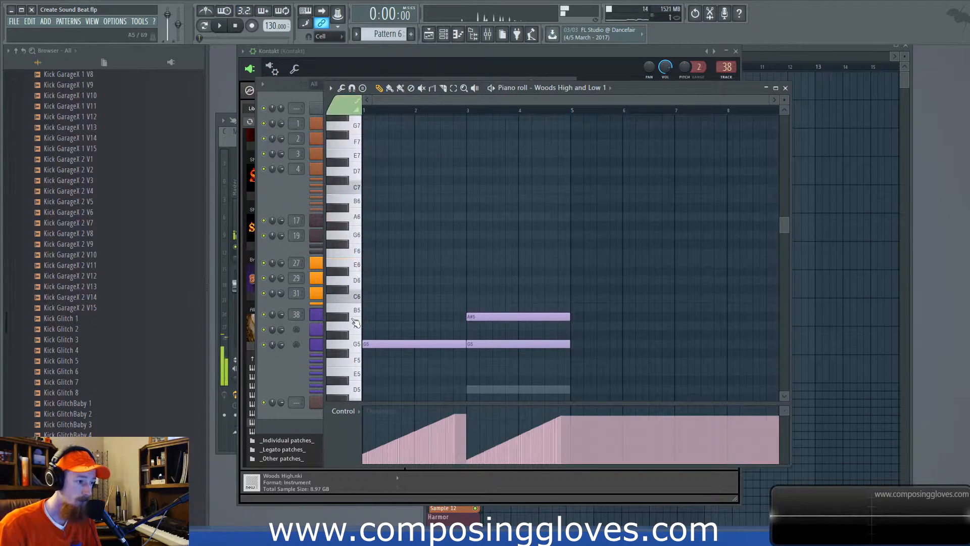
{"action": "scroll", "coordinate": [367, 234], "scroll_direction": "down", "scroll_amount": 1}
{"action": "left_click", "coordinate": [341, 108]}
{"action": "left_click", "coordinate": [513, 167]}
{"action": "left_click", "coordinate": [356, 107]}
{"action": "left_click", "coordinate": [521, 158]}
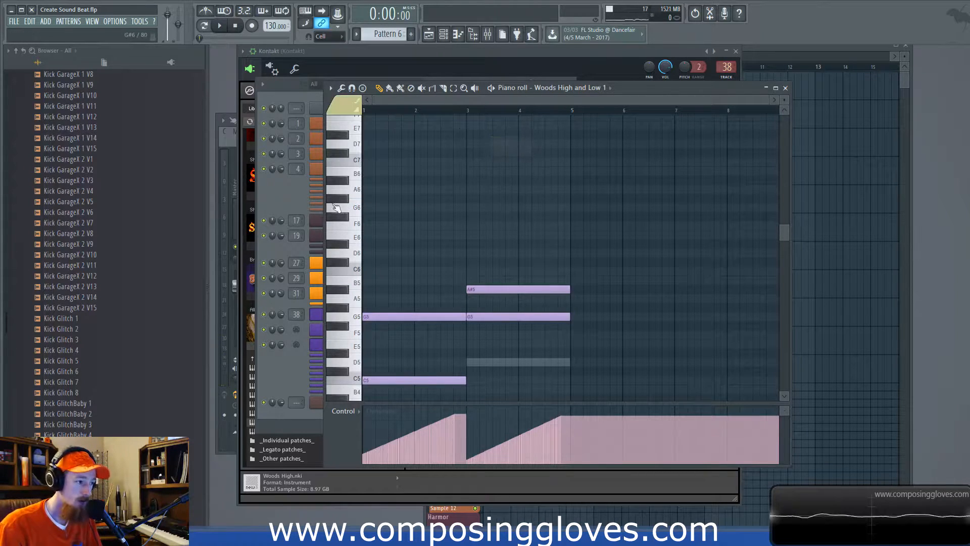
{"action": "left_click", "coordinate": [357, 254]}
Place four short descending notes, C7, G6, D#6 and C6, one per beat across bar 1
{"action": "scroll", "coordinate": [370, 254], "scroll_direction": "up", "scroll_amount": 3}
{"action": "scroll", "coordinate": [476, 253], "scroll_direction": "down", "scroll_amount": 3}
{"action": "scroll", "coordinate": [423, 210], "scroll_direction": "up", "scroll_amount": 5}
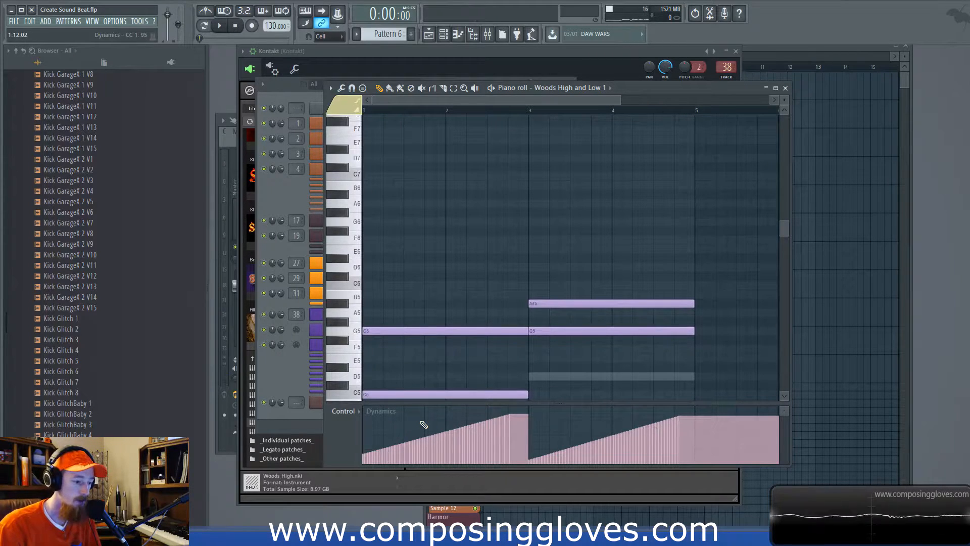
{"action": "left_click", "coordinate": [371, 222]}
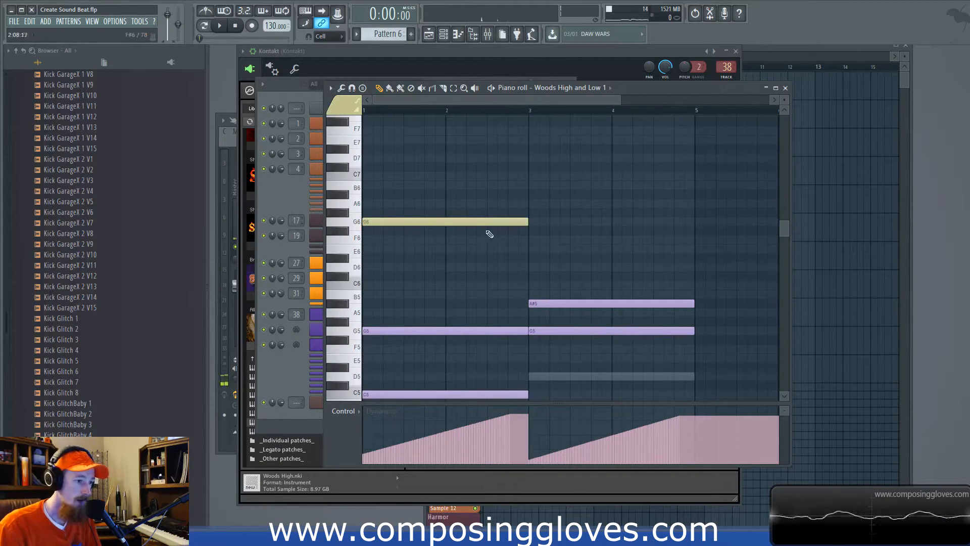
{"action": "left_click_drag", "start_coordinate": [526, 224], "coordinate": [370, 174]}
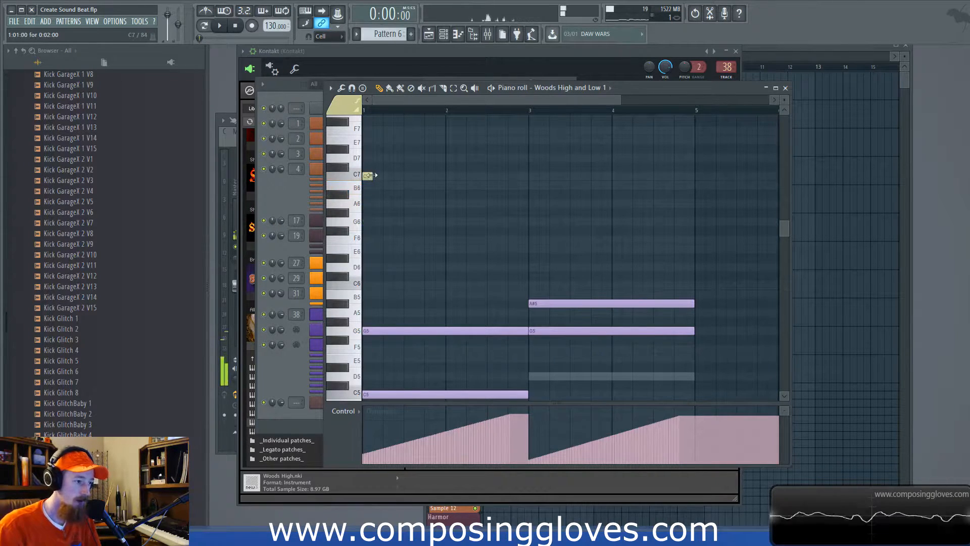
{"action": "scroll", "coordinate": [401, 215], "scroll_direction": "up", "scroll_amount": 2}
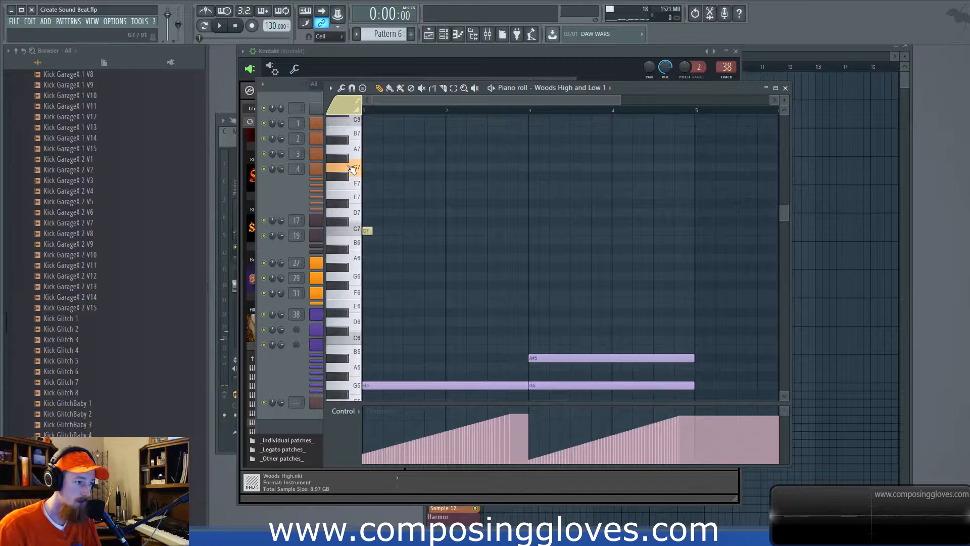
{"action": "left_click", "coordinate": [387, 277]}
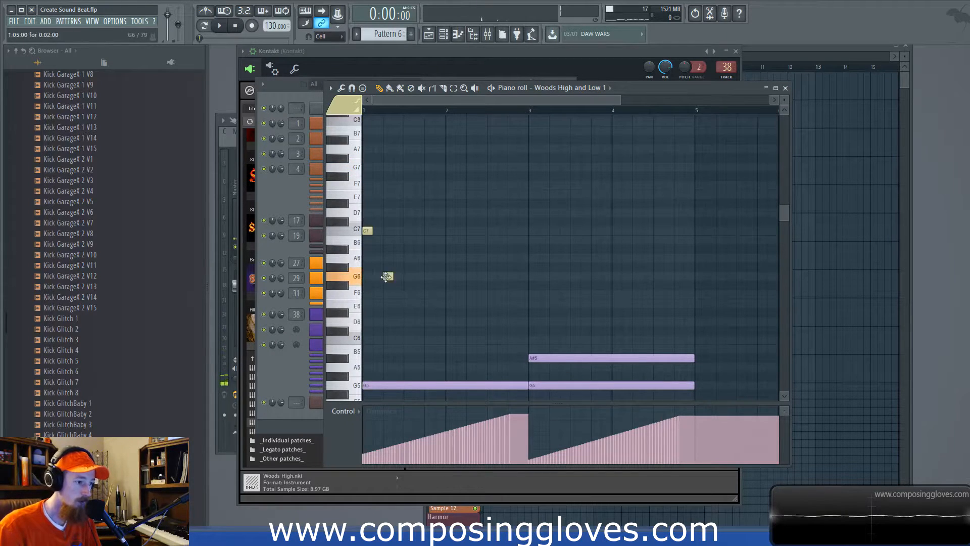
{"action": "scroll", "coordinate": [391, 280], "scroll_direction": "up", "scroll_amount": 2}
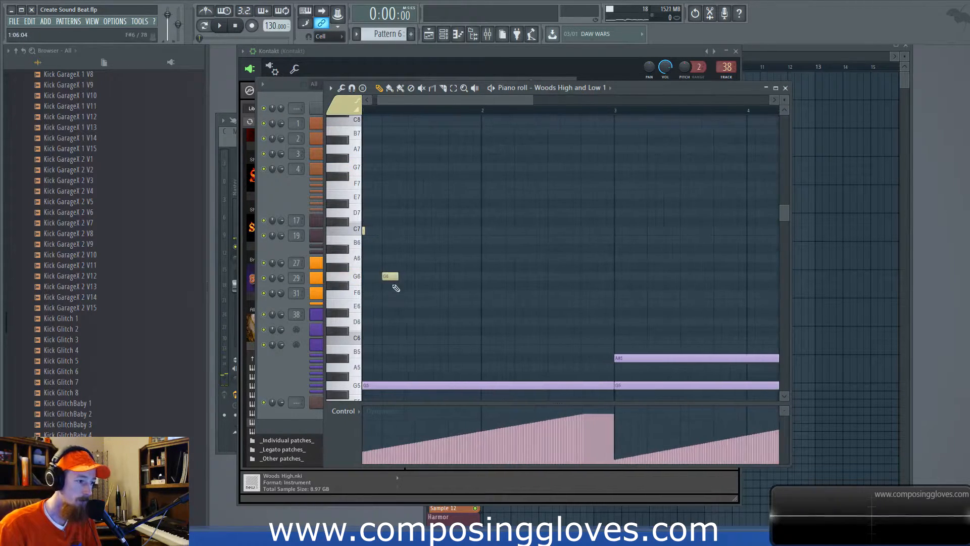
{"action": "scroll", "coordinate": [418, 280], "scroll_direction": "down", "scroll_amount": 1}
{"action": "scroll", "coordinate": [414, 280], "scroll_direction": "down", "scroll_amount": 3}
{"action": "left_click", "coordinate": [404, 284]}
{"action": "left_click", "coordinate": [423, 312]}
Duplicate the four descending notes into bar 2 and play the pattern back
{"action": "left_click_drag", "start_coordinate": [365, 191], "coordinate": [462, 313]}
{"action": "left_click_drag", "start_coordinate": [365, 203], "coordinate": [441, 202]}
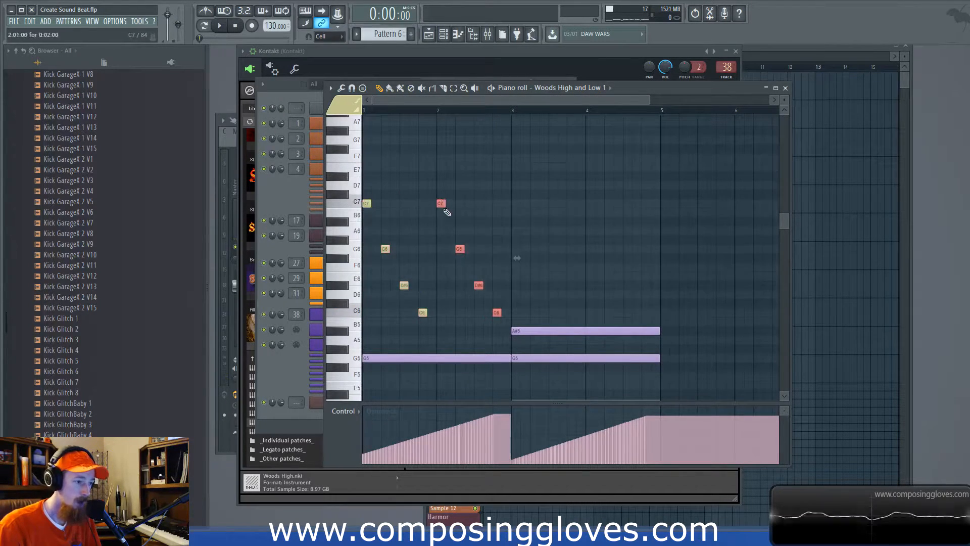
{"action": "key", "text": "space"}
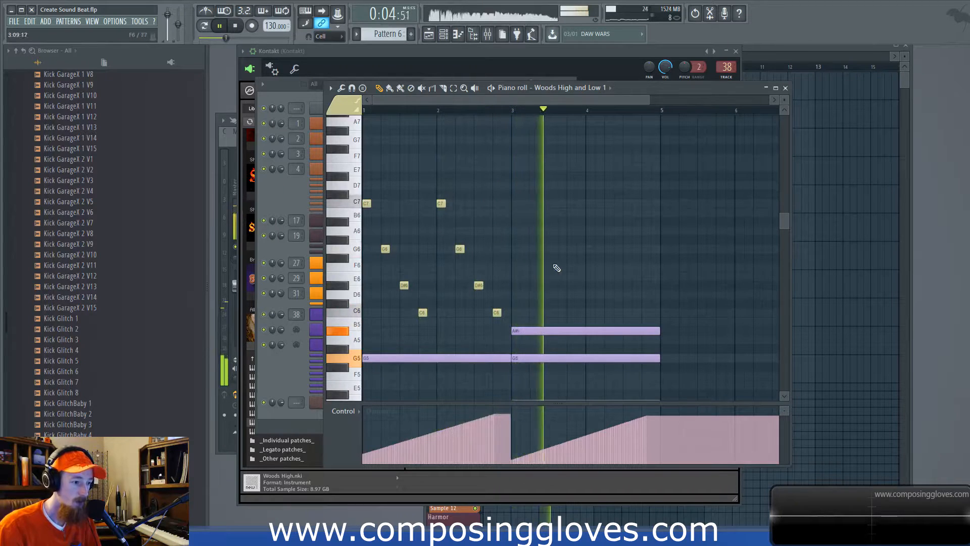
{"action": "key", "text": "space"}
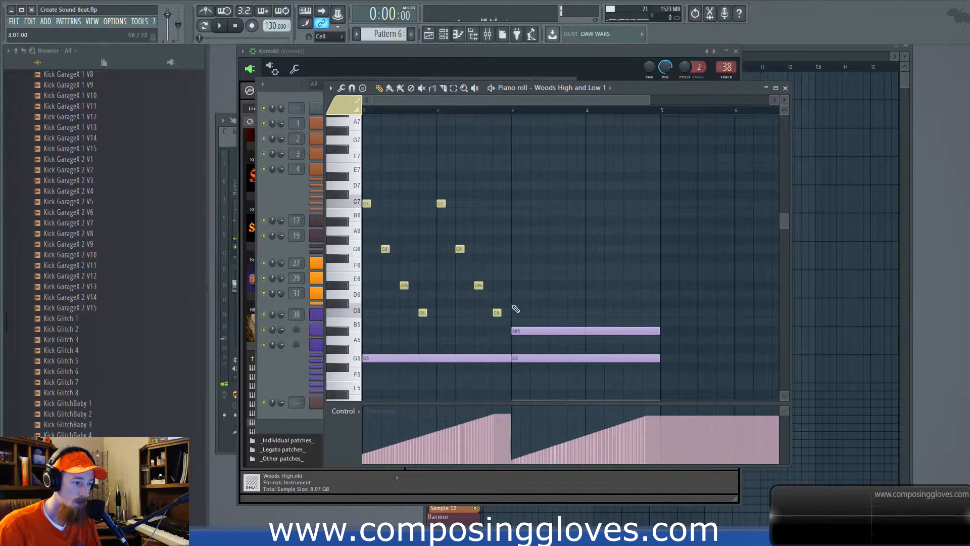
Continue the melody through bars 3 and 4 with short notes D6, D#6, G6, A6, A#6, G6, D#6 and D6
{"action": "left_click", "coordinate": [532, 286]}
{"action": "left_click", "coordinate": [553, 248]}
{"action": "left_click", "coordinate": [569, 230]}
{"action": "left_click", "coordinate": [609, 232]}
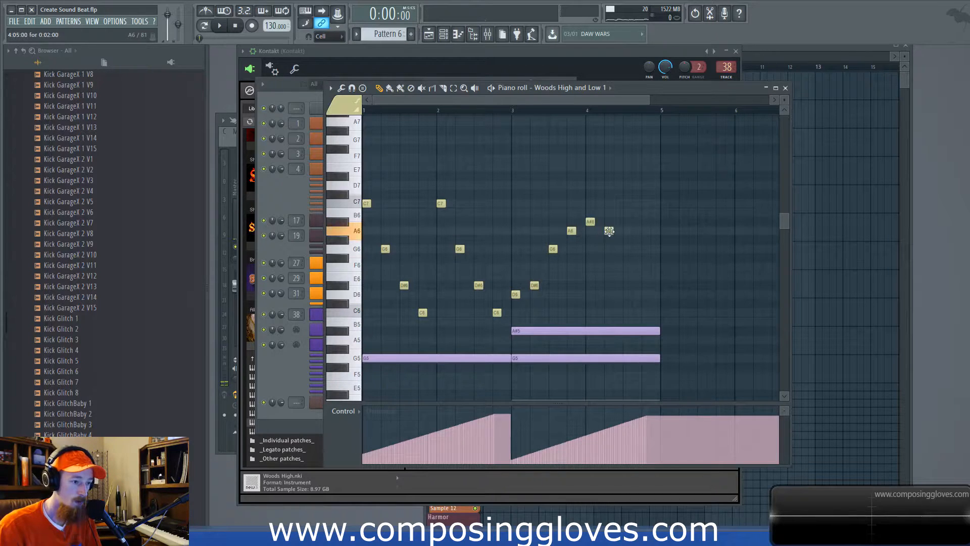
{"action": "left_click_drag", "start_coordinate": [608, 233], "coordinate": [608, 251]}
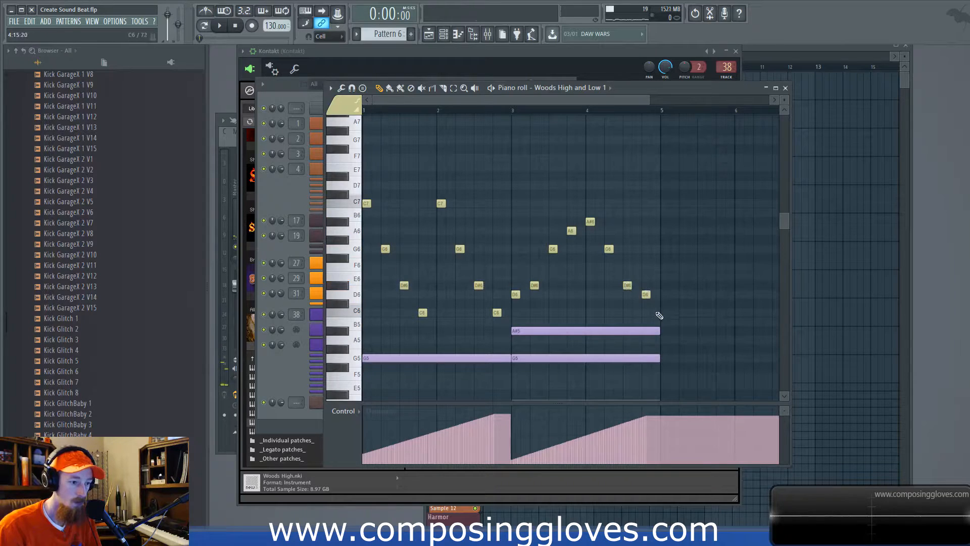
{"action": "scroll", "coordinate": [533, 277], "scroll_direction": "down", "scroll_amount": 2}
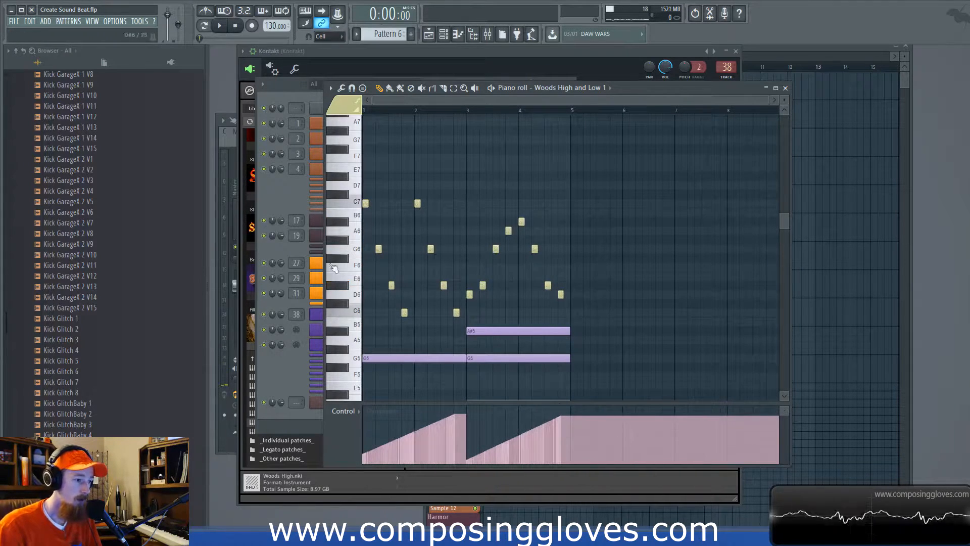
Reshape the dynamics curve by lowering the early part of both ramps and extending the first peak slightly past bar 3
{"action": "left_click", "coordinate": [345, 411]}
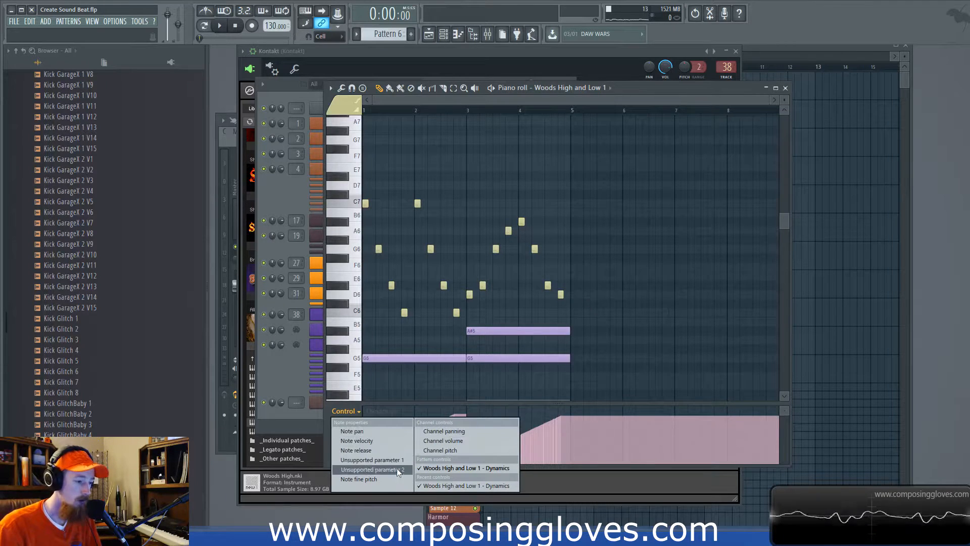
{"action": "left_click", "coordinate": [566, 407]}
{"action": "mouse_move", "coordinate": [512, 445]}
{"action": "left_mouse_down"}
{"action": "mouse_move", "coordinate": [466, 462]}
{"action": "mouse_move", "coordinate": [512, 448]}
{"action": "left_mouse_up"}
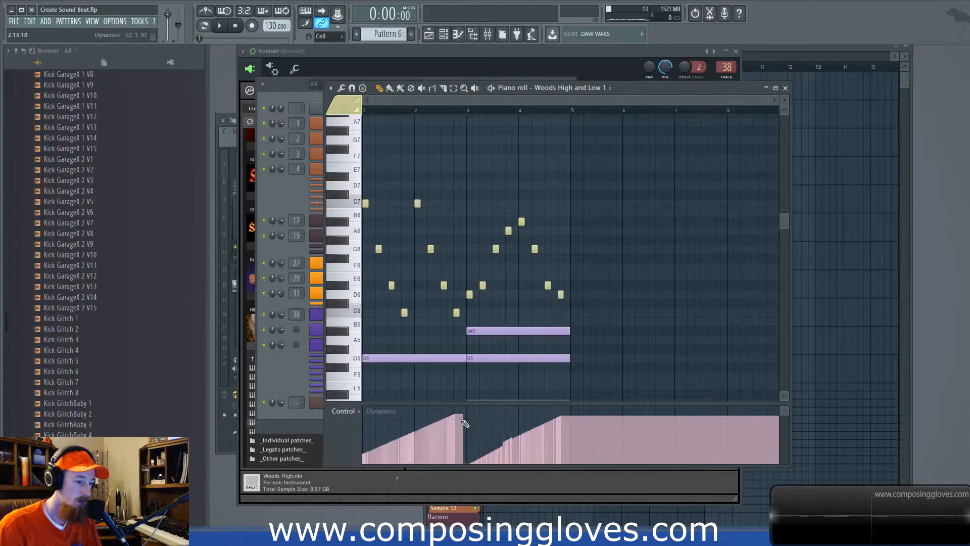
{"action": "left_click_drag", "start_coordinate": [465, 416], "coordinate": [456, 429]}
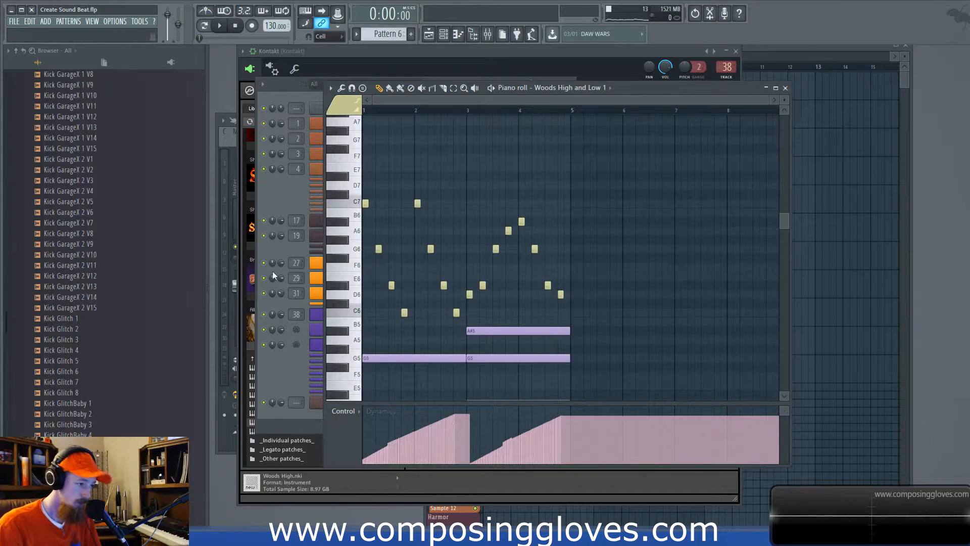
Examine the BRSO Articulate settings of the Woods High and Low 1 channel
{"action": "left_click", "coordinate": [277, 209]}
{"action": "left_click", "coordinate": [396, 346]}
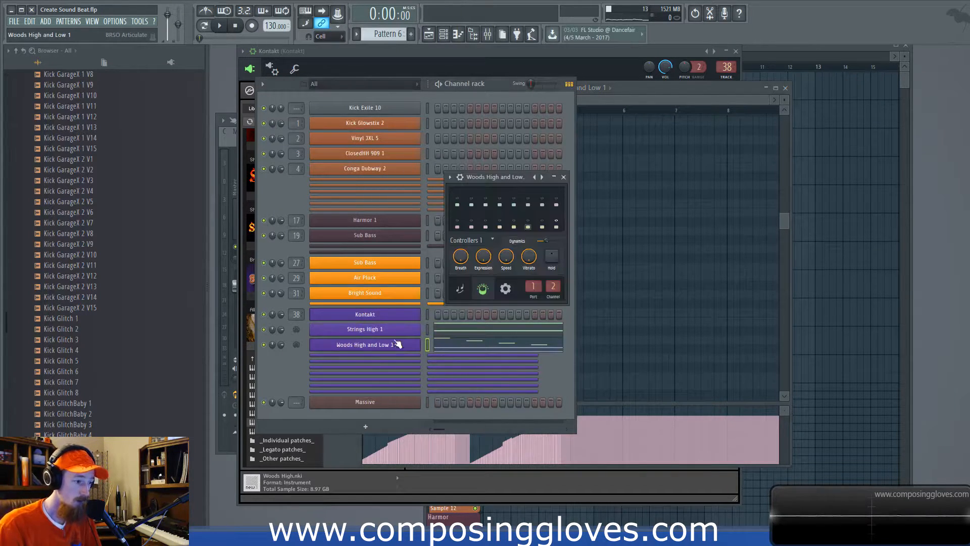
{"action": "left_click", "coordinate": [506, 288]}
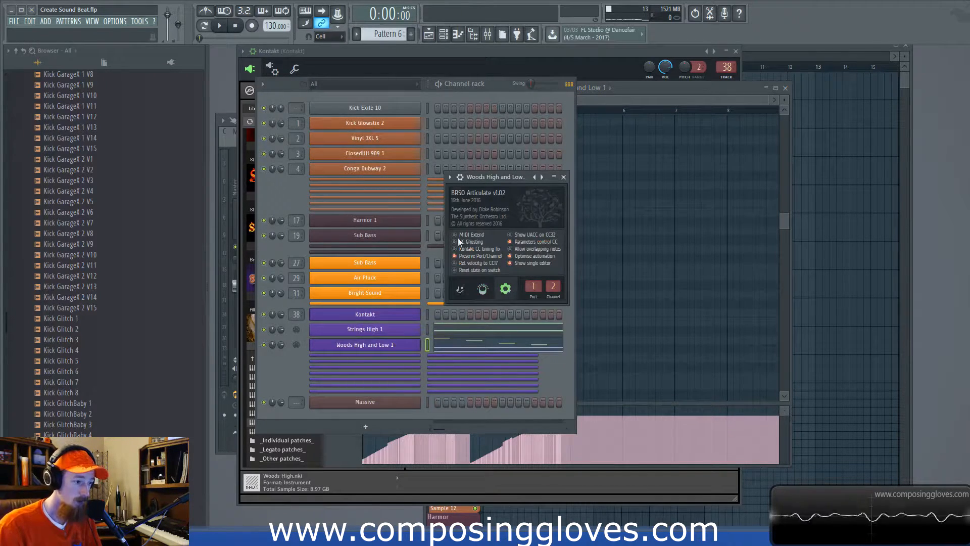
{"action": "left_click", "coordinate": [354, 345]}
Raise the Woods High instrument's volume in Kontakt to about 3.3 dB and audition the pattern in the piano roll
{"action": "left_click", "coordinate": [370, 314]}
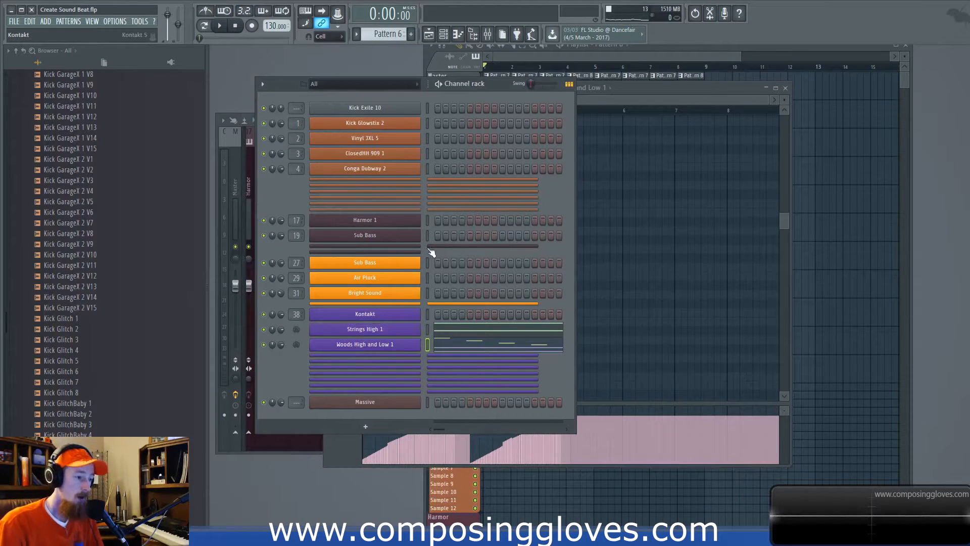
{"action": "left_click", "coordinate": [370, 314]}
{"action": "left_click_drag", "start_coordinate": [697, 208], "coordinate": [708, 208]}
{"action": "key", "text": "space"}
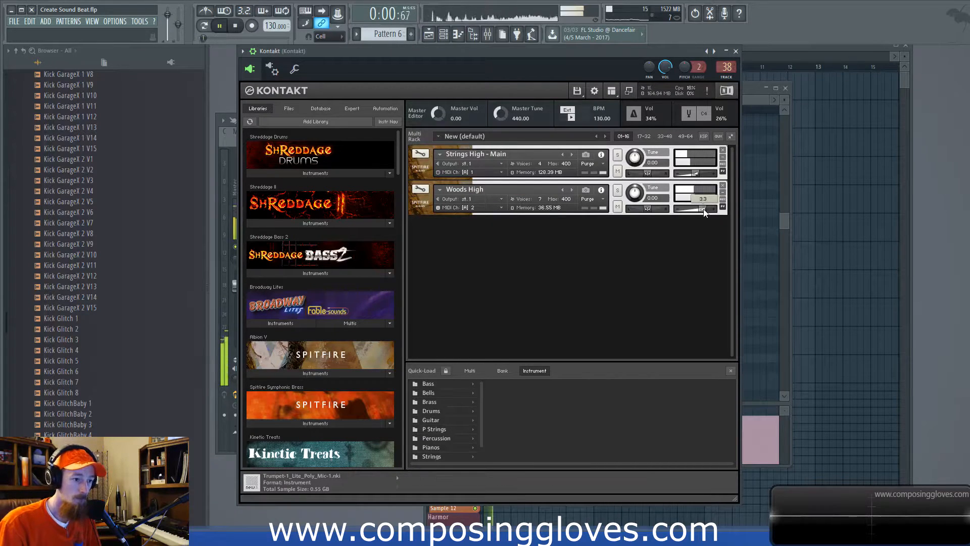
{"action": "left_click", "coordinate": [736, 51]}
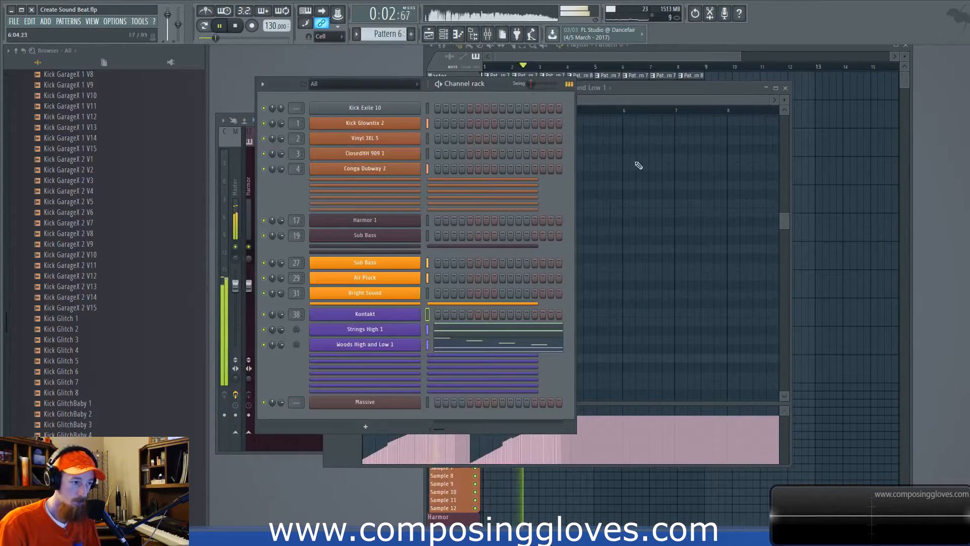
{"action": "left_click", "coordinate": [630, 96]}
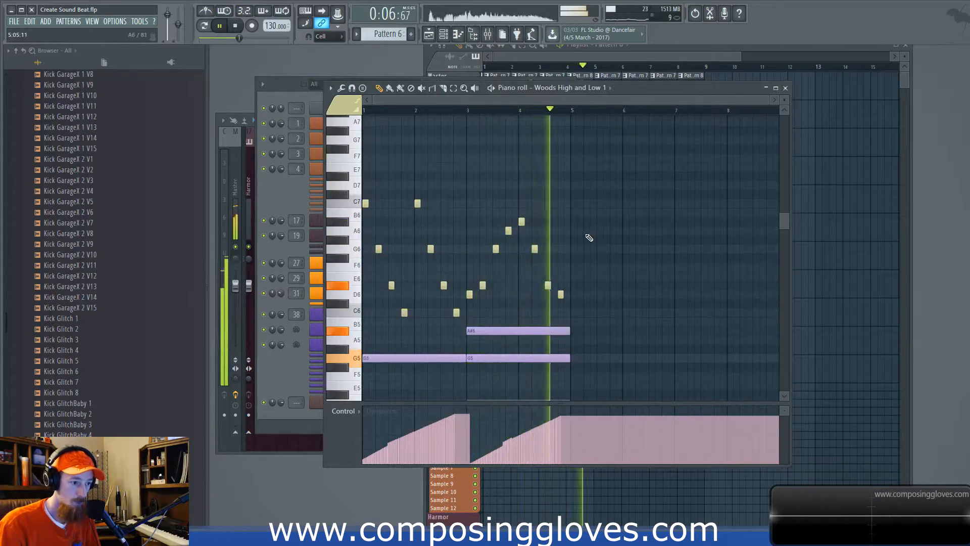
{"action": "key", "text": "space"}
Cut the short C6 to C7 melody notes from Woods High and Low 1 and paste them into the Kontakt 1 #3 channel
{"action": "left_click_drag", "start_coordinate": [348, 200], "coordinate": [366, 316]}
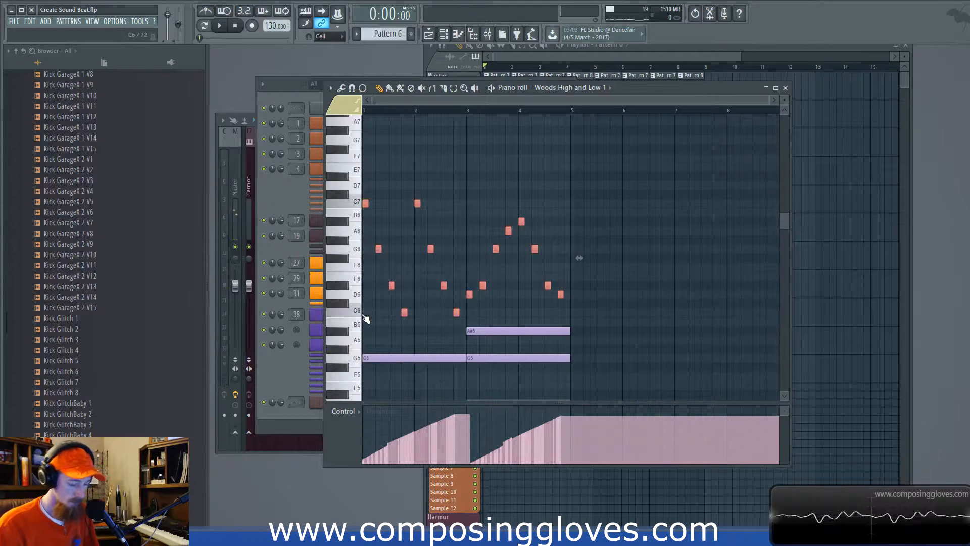
{"action": "key", "text": "ctrl+x"}
{"action": "left_click", "coordinate": [302, 361]}
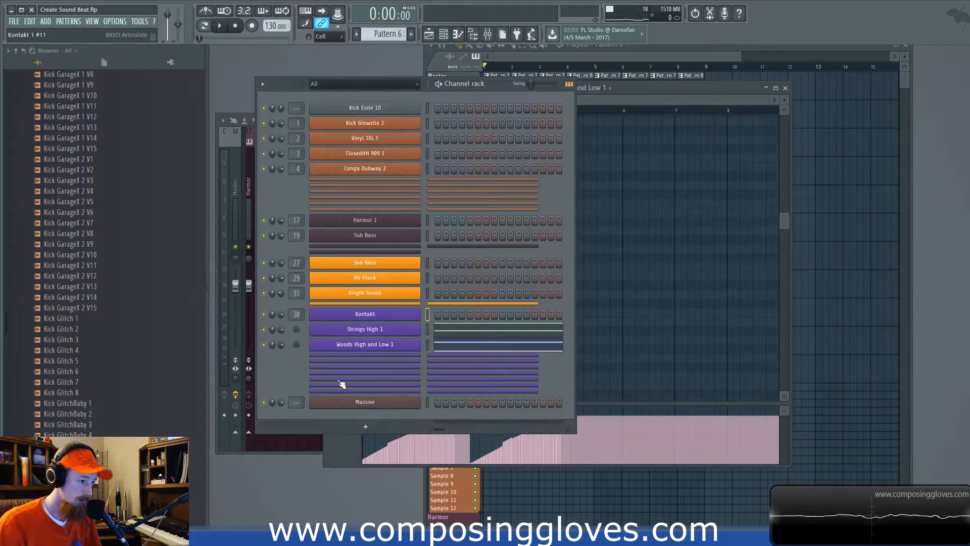
{"action": "left_click", "coordinate": [375, 355]}
{"action": "right_click", "coordinate": [396, 360]}
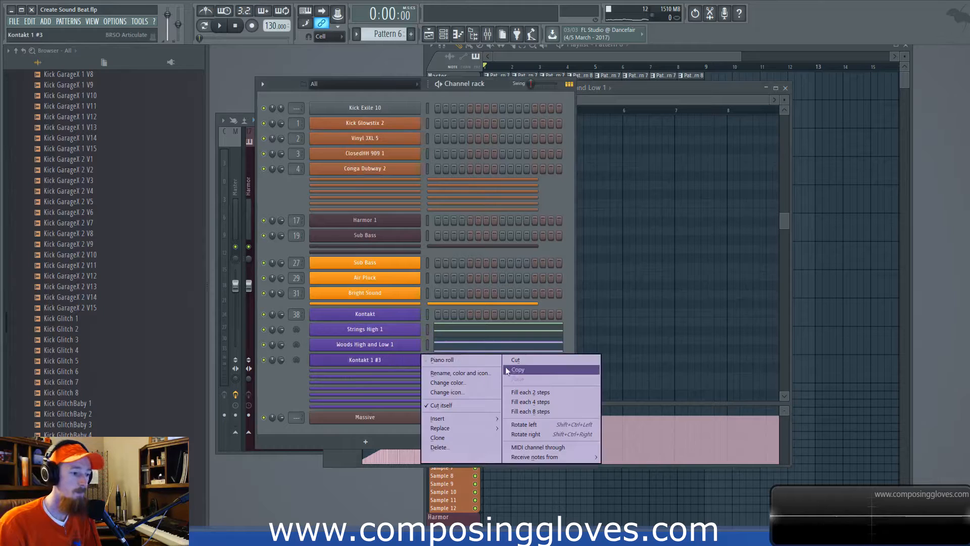
{"action": "left_click", "coordinate": [401, 360]}
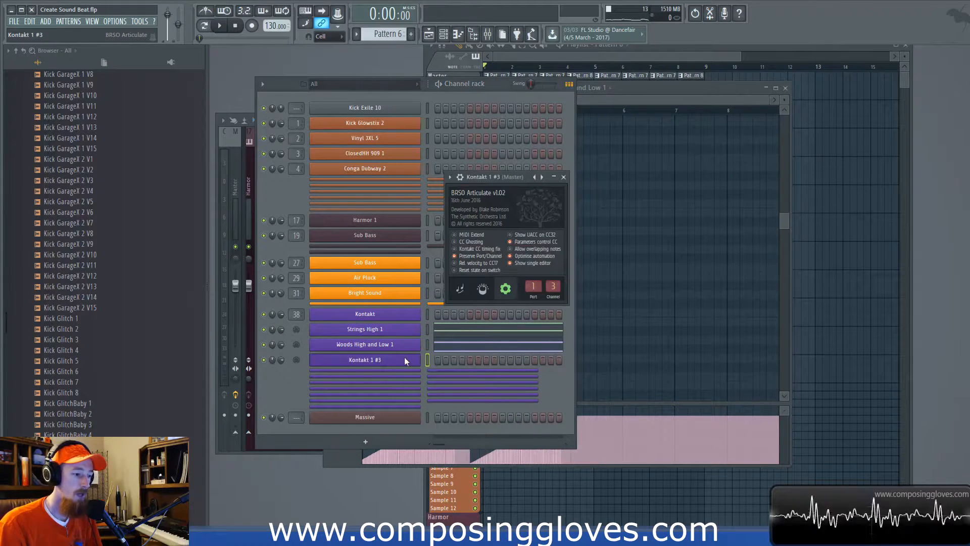
{"action": "right_click", "coordinate": [404, 360]}
{"action": "left_click", "coordinate": [442, 360]}
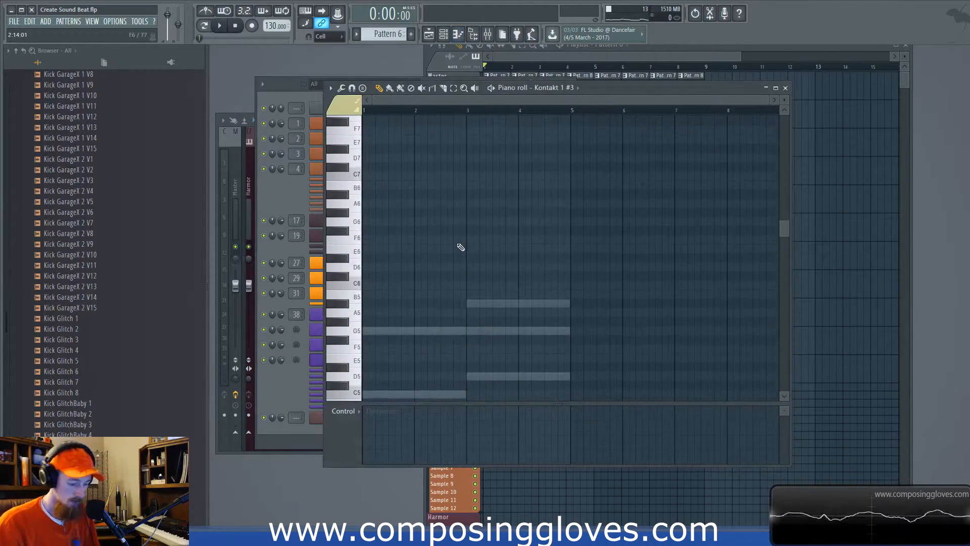
{"action": "key", "text": "ctrl+v"}
Load the c - Horns a6 instrument from Spitfire Symphonic Brass into Kontakt and set its articulation to Staccato
{"action": "left_click", "coordinate": [286, 382]}
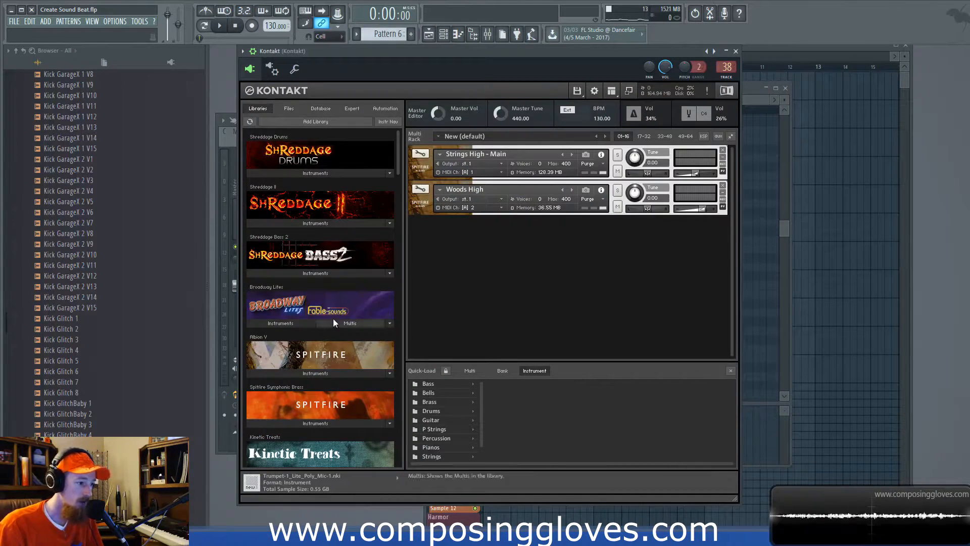
{"action": "left_click", "coordinate": [368, 374]}
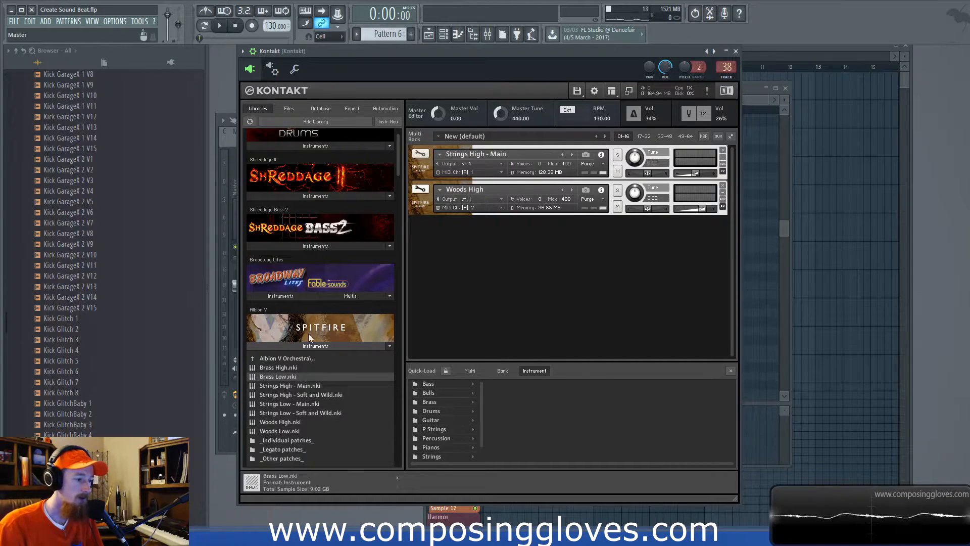
{"action": "left_click", "coordinate": [321, 346]}
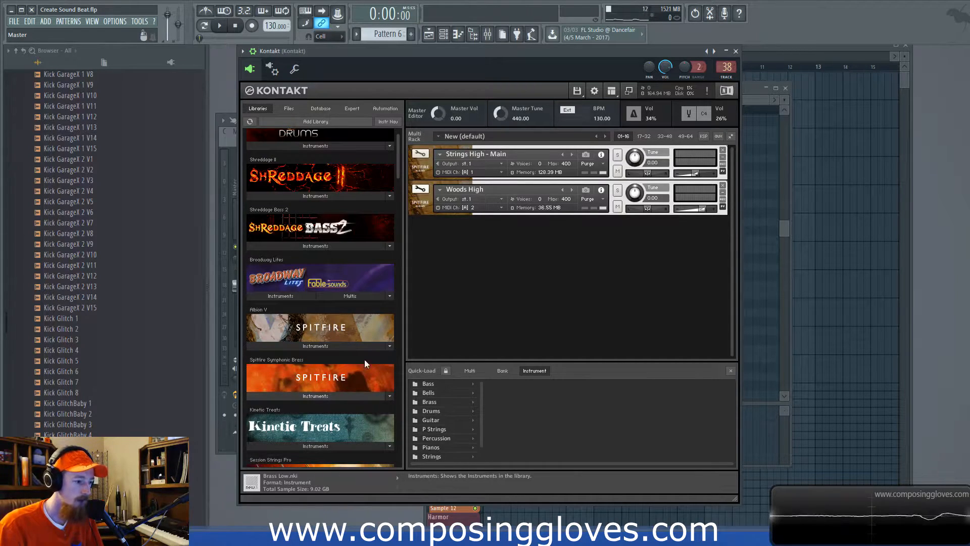
{"action": "left_click", "coordinate": [311, 396]}
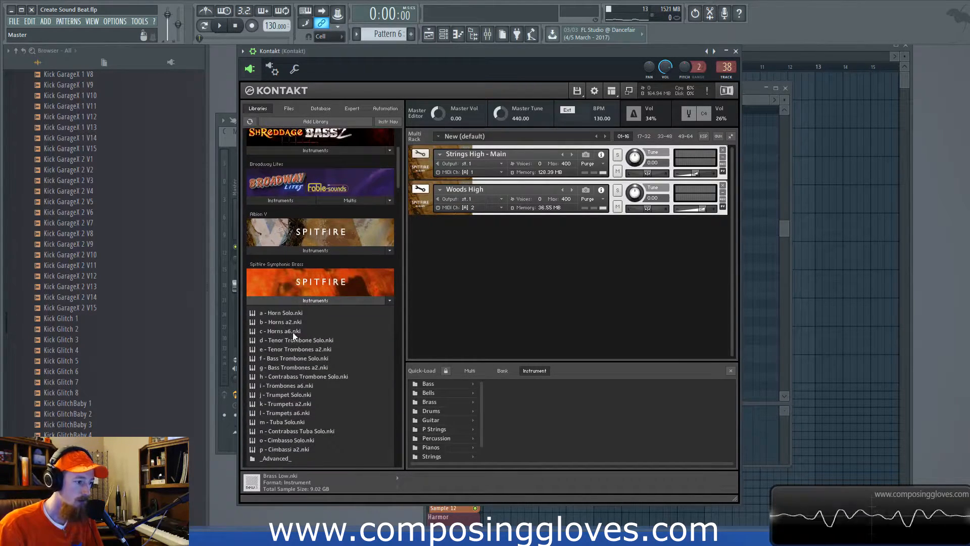
{"action": "double_click", "coordinate": [286, 330]}
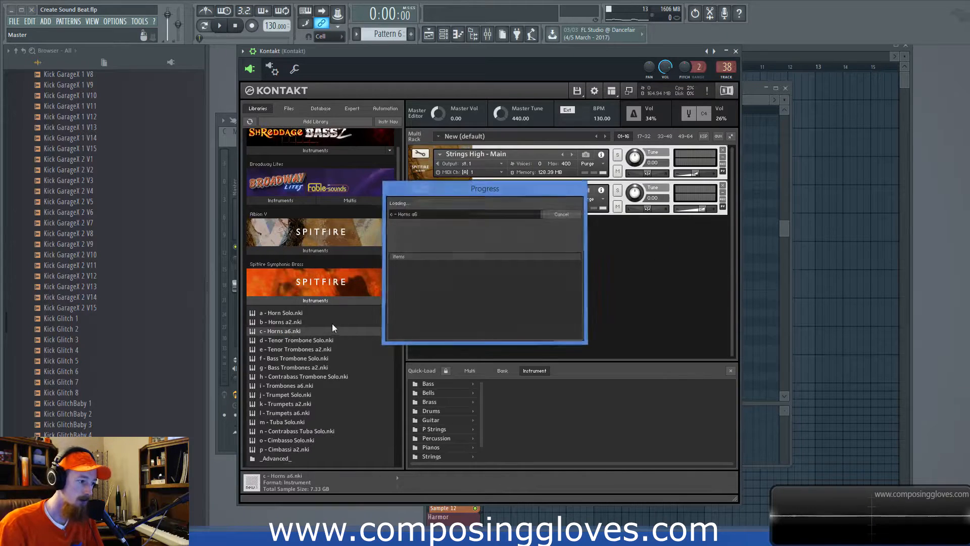
{"action": "left_click", "coordinate": [313, 300]}
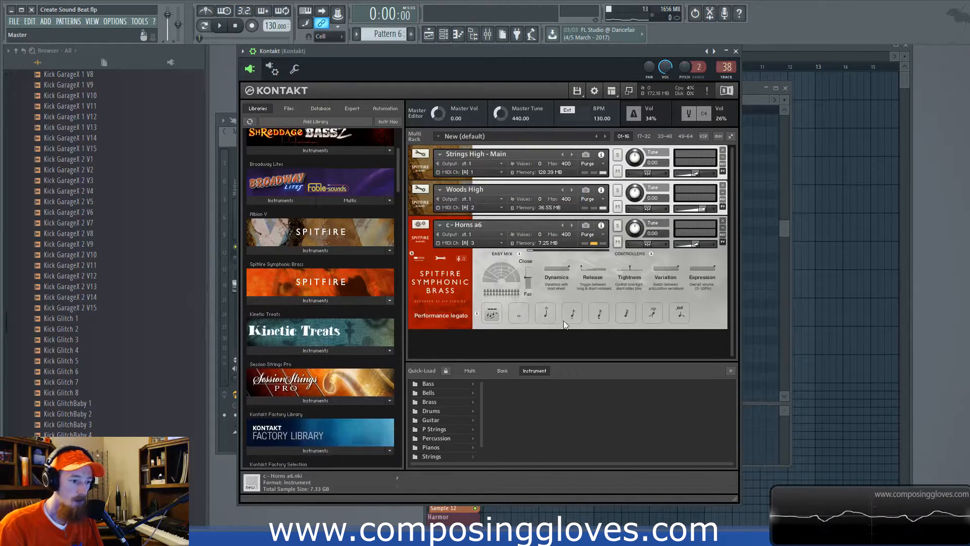
{"action": "left_click", "coordinate": [600, 314]}
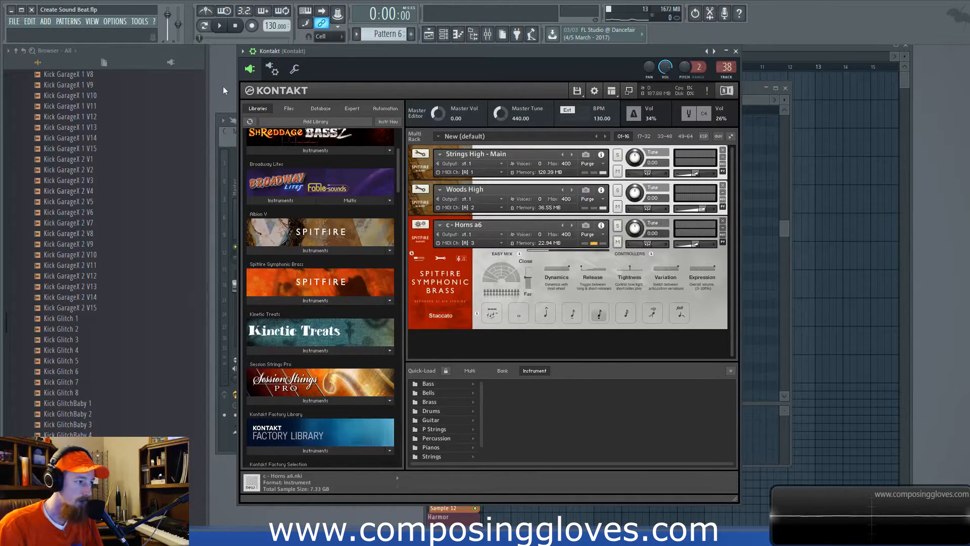
Transpose all melody notes of the Kontakt 1 #3 channel down two octaves so they start on C5, and audition them
{"action": "key", "text": "F6"}
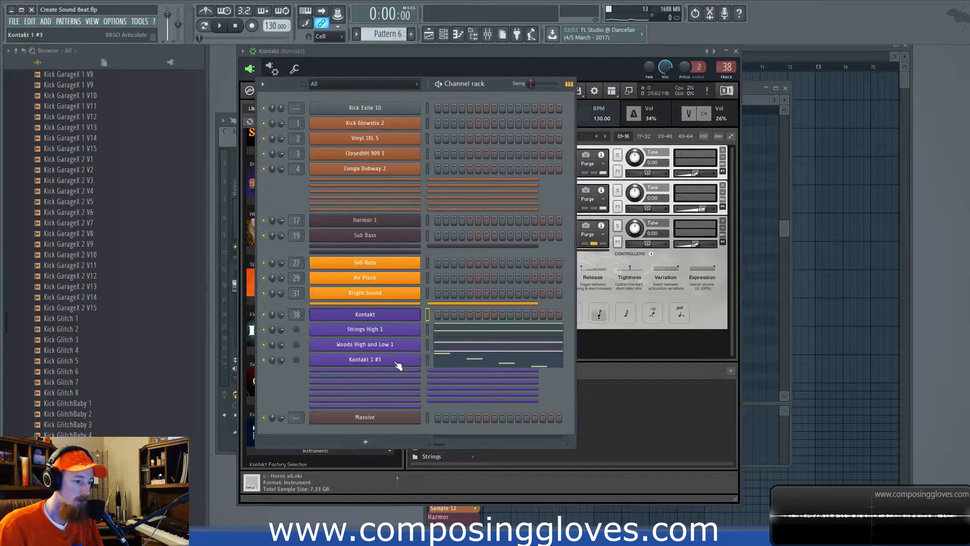
{"action": "left_click", "coordinate": [476, 364]}
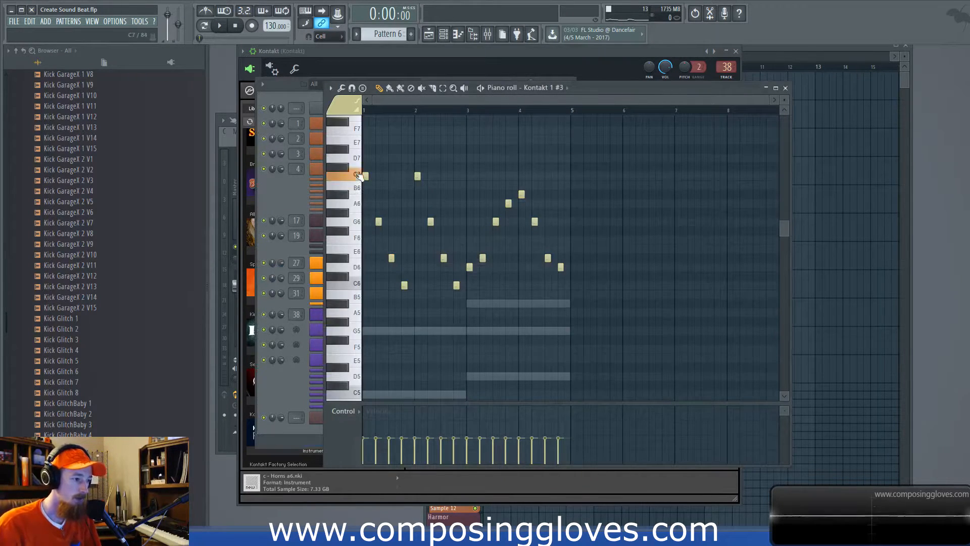
{"action": "key", "text": "ctrl+a"}
{"action": "left_click_drag", "start_coordinate": [367, 174], "coordinate": [359, 276]}
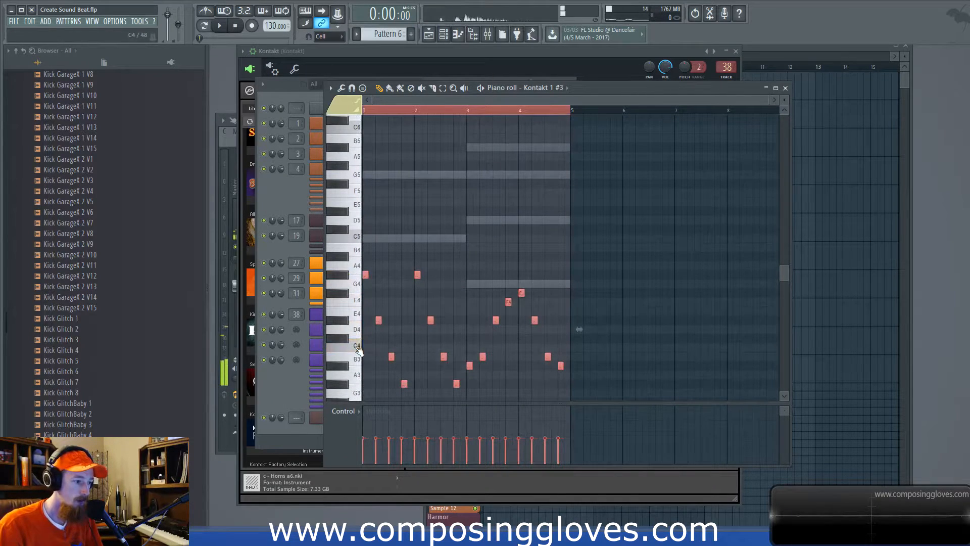
{"action": "left_click_drag", "start_coordinate": [365, 274], "coordinate": [359, 242]}
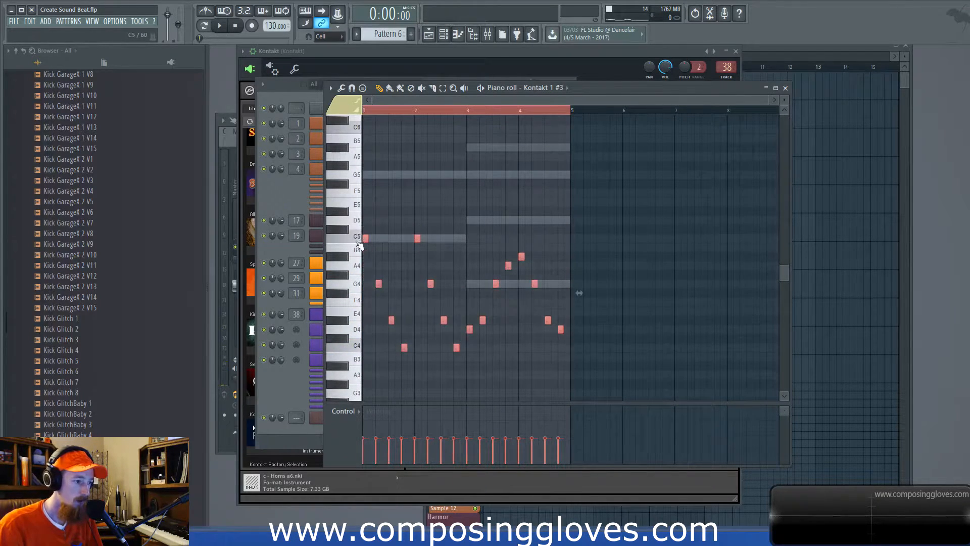
{"action": "key", "text": "space"}
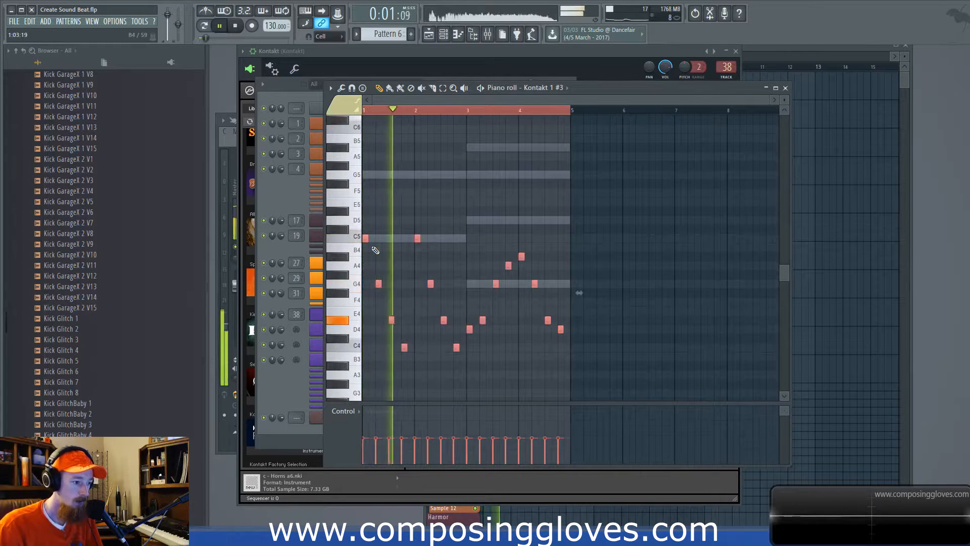
{"action": "key", "text": "space"}
Check the BRSO Articulate settings of Kontakt 1 #3 during playback and raise the Horns a6 volume in Kontakt
{"action": "key", "text": "space"}
{"action": "left_click", "coordinate": [278, 99]}
{"action": "left_click", "coordinate": [411, 363]}
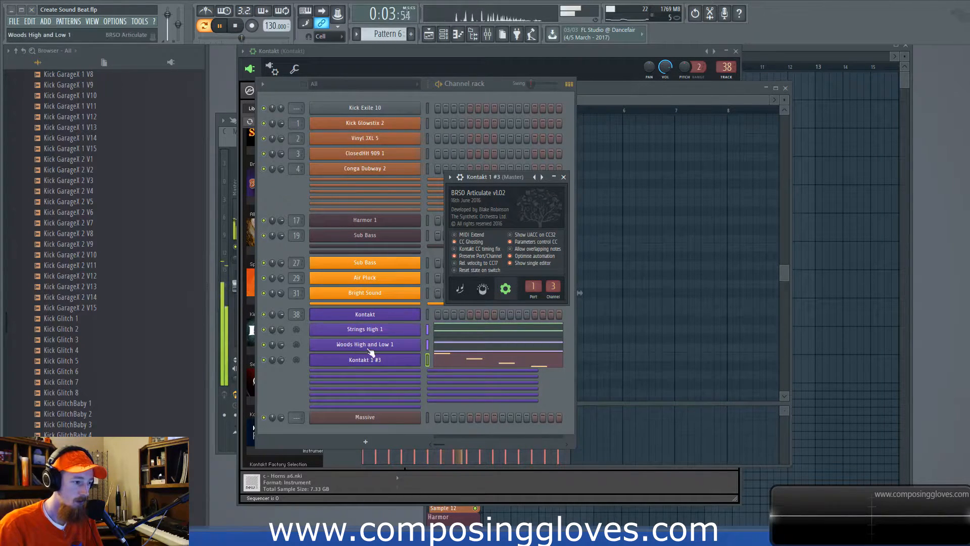
{"action": "left_click", "coordinate": [353, 485]}
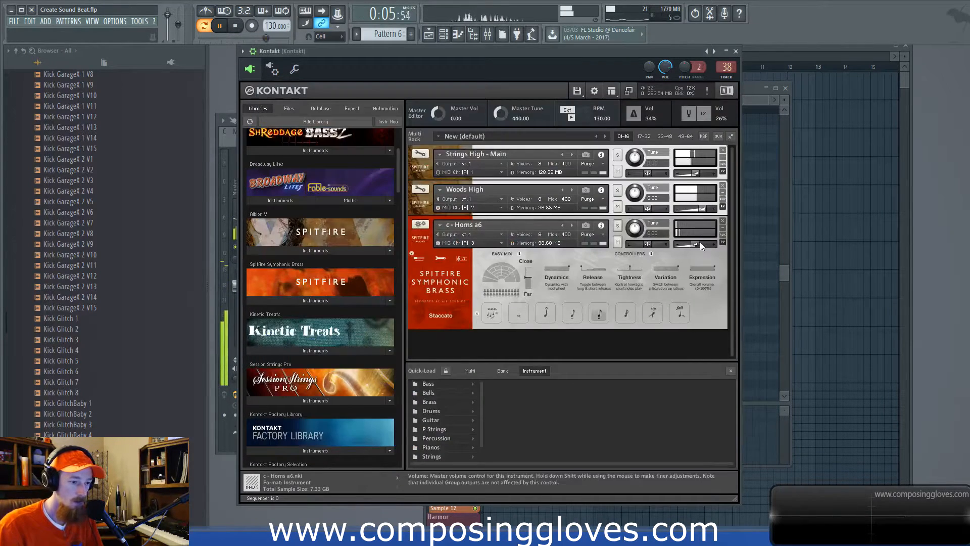
{"action": "left_click_drag", "start_coordinate": [701, 244], "coordinate": [708, 244]}
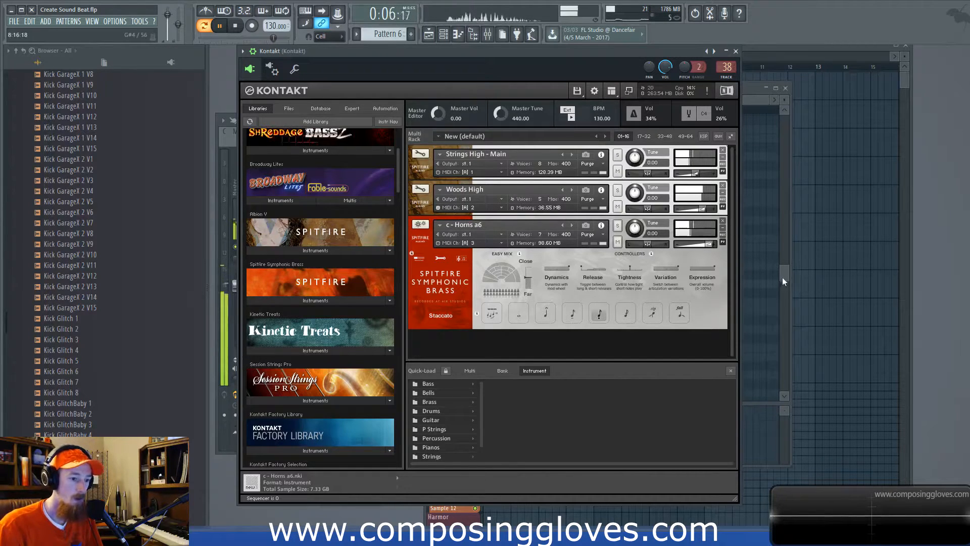
Transpose the selected Kontakt 1 #3 melody notes up one octave and return to the Kontakt window
{"action": "key", "text": "F7"}
{"action": "key", "text": "ctrl+Up"}
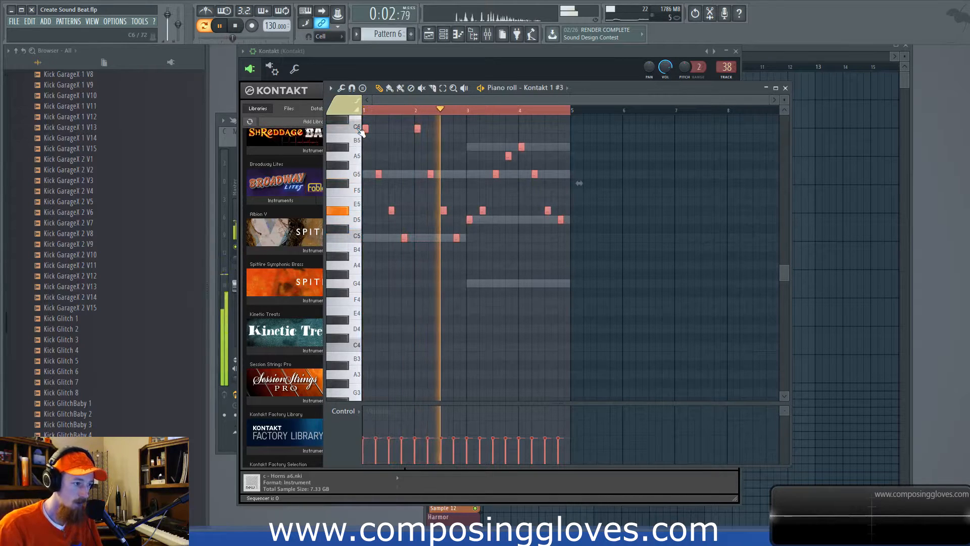
{"action": "key", "text": "F7"}
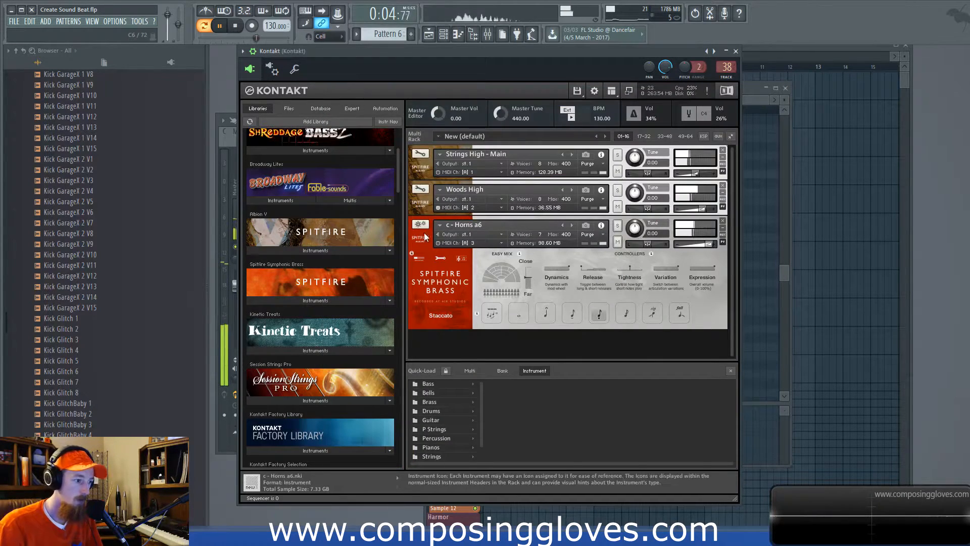
Stop playback and load n - Contrabass Tuba Solo from Spitfire Symphonic Brass into Kontakt, trying o - Cimbasso Solo as an alternative
{"action": "left_click", "coordinate": [362, 301]}
{"action": "key", "text": "space"}
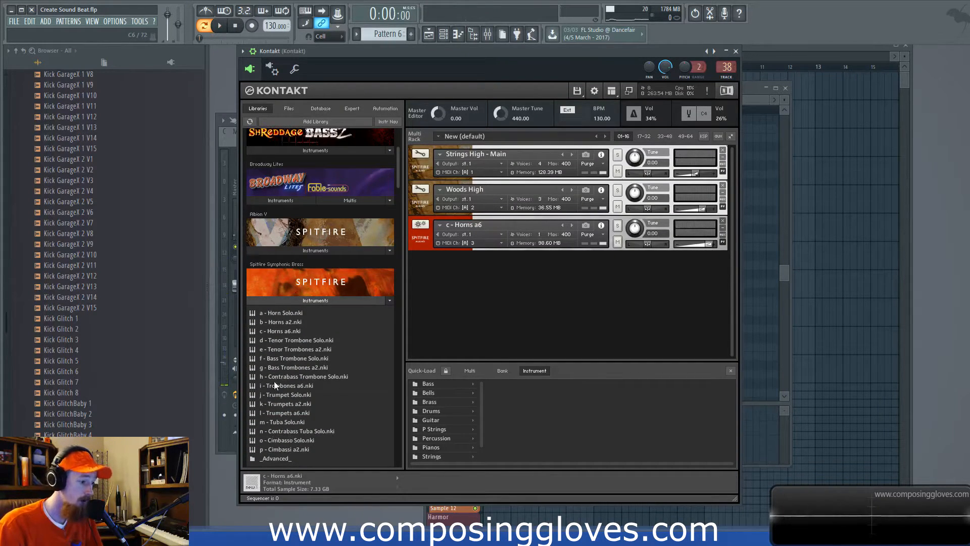
{"action": "left_click", "coordinate": [283, 432]}
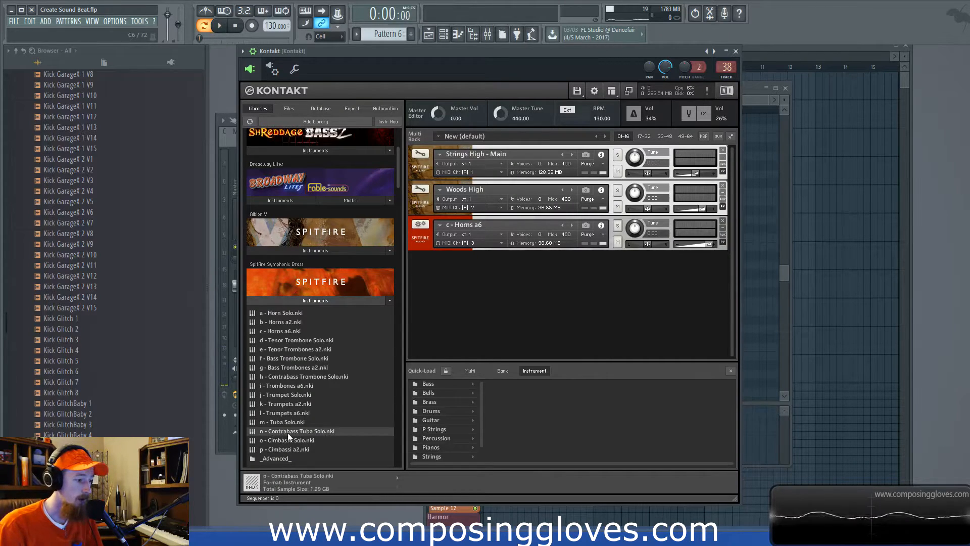
{"action": "left_click", "coordinate": [280, 422]}
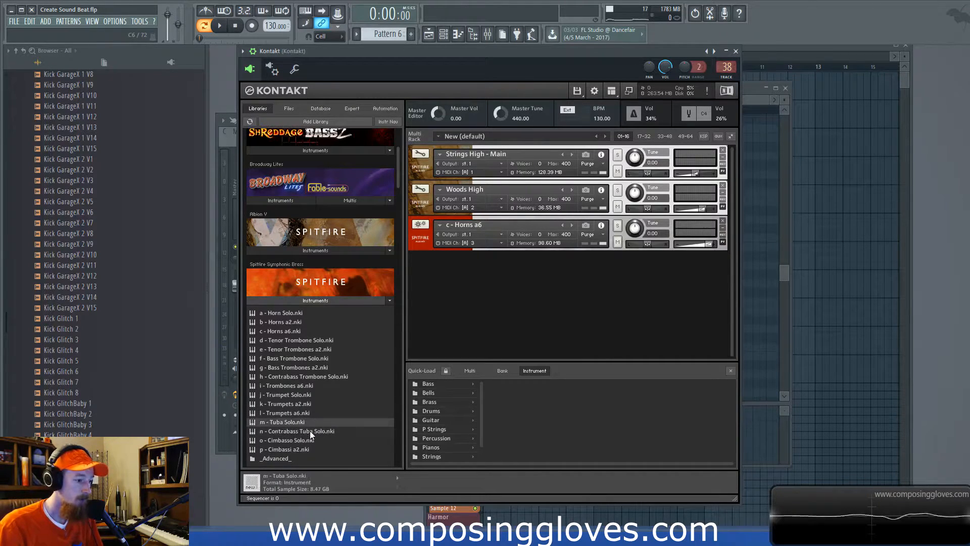
{"action": "double_click", "coordinate": [310, 430]}
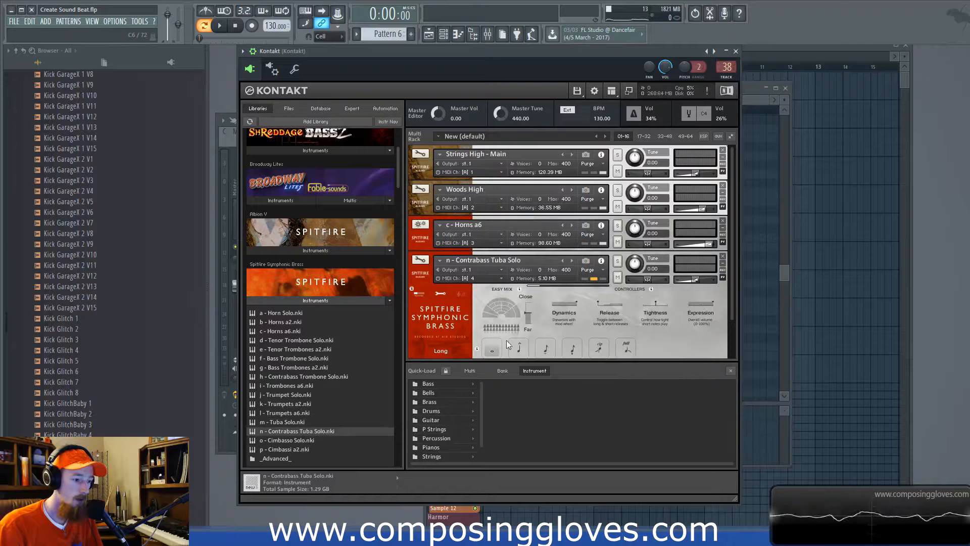
{"action": "double_click", "coordinate": [282, 441]}
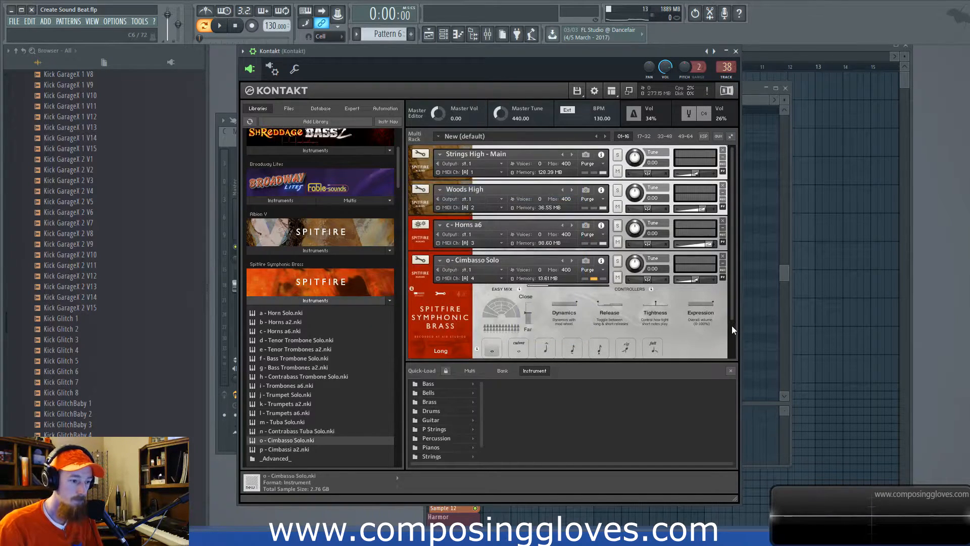
{"action": "scroll", "coordinate": [732, 326], "scroll_direction": "down", "scroll_amount": 1}
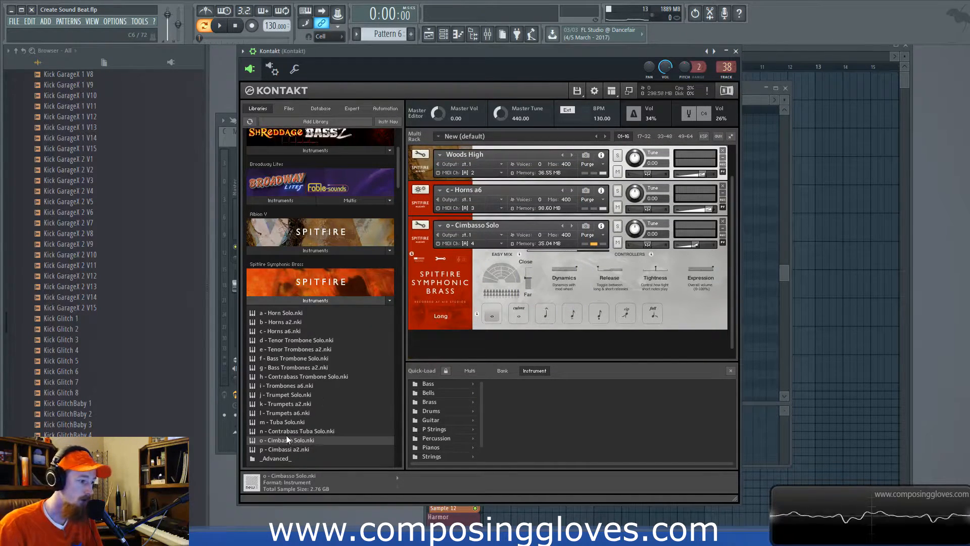
{"action": "double_click", "coordinate": [286, 431]}
{"action": "left_click", "coordinate": [428, 384]}
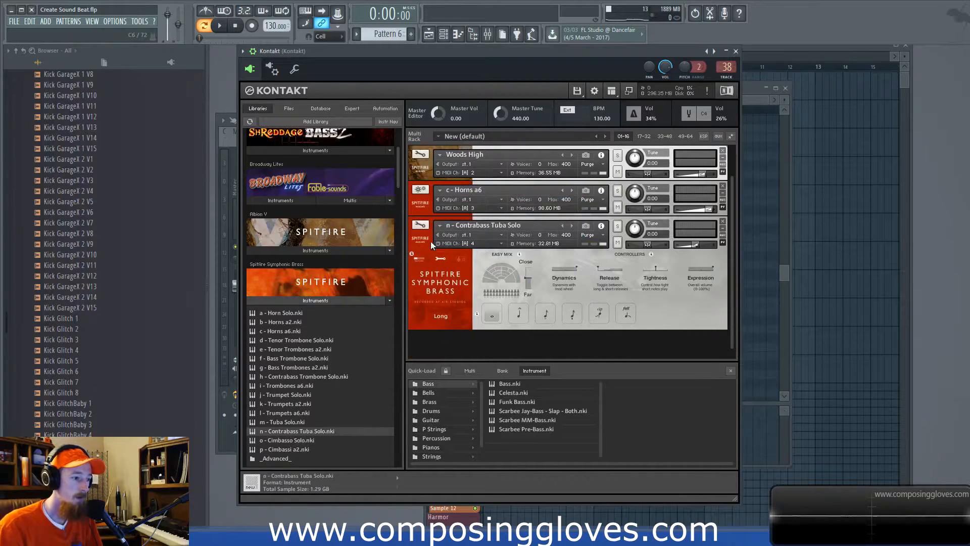
Switch to Pattern 1 from the playlist and copy the notes of the Sub Bass channel
{"action": "key", "text": "F6"}
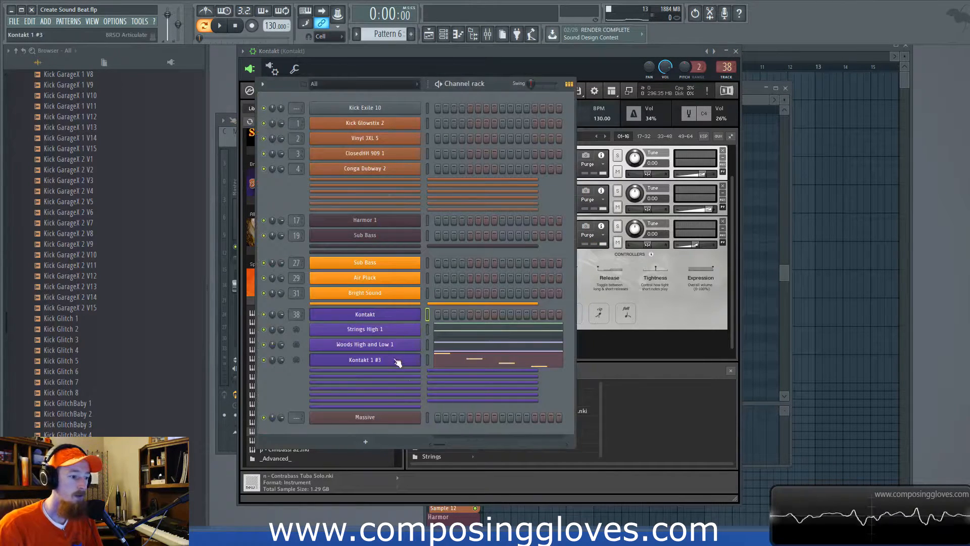
{"action": "left_click", "coordinate": [763, 50]}
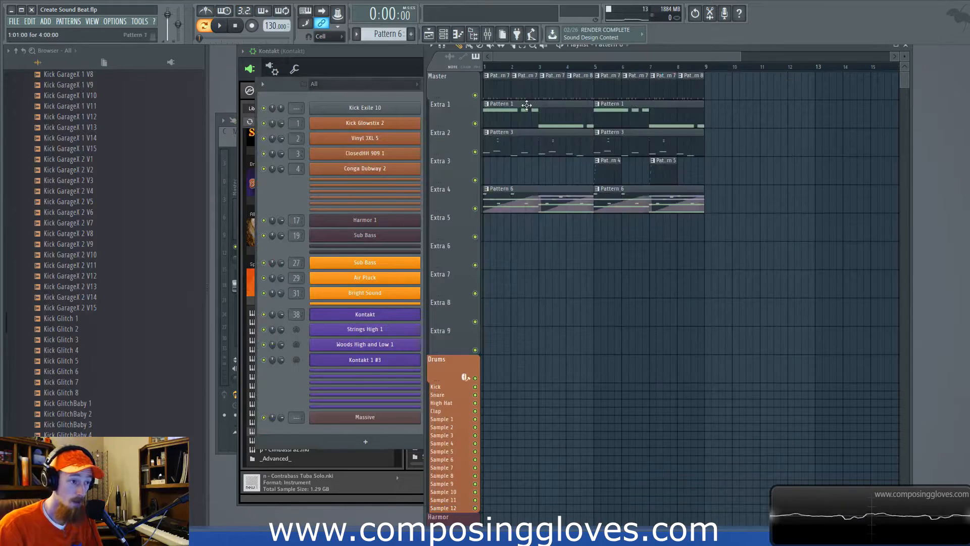
{"action": "left_click", "coordinate": [346, 95]}
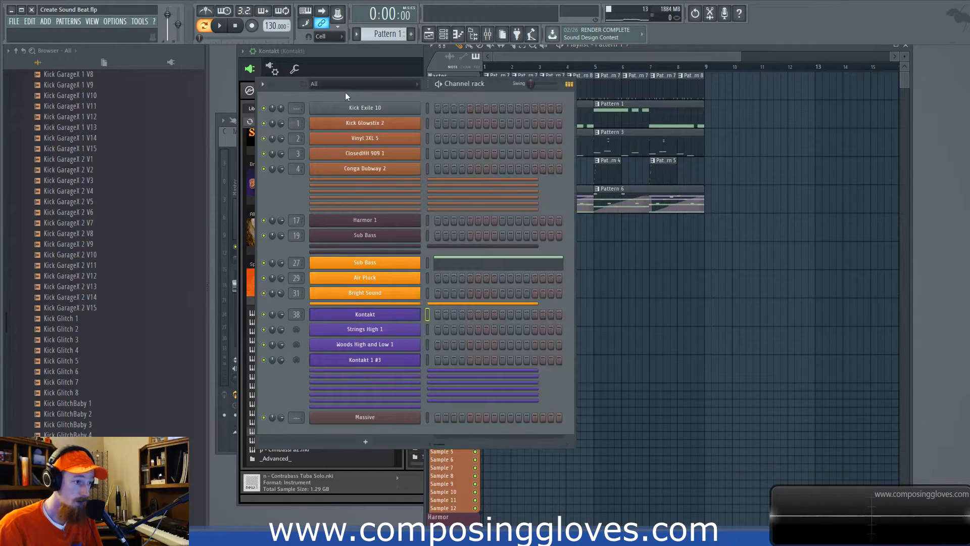
{"action": "right_click", "coordinate": [378, 260]}
{"action": "left_click", "coordinate": [553, 275]}
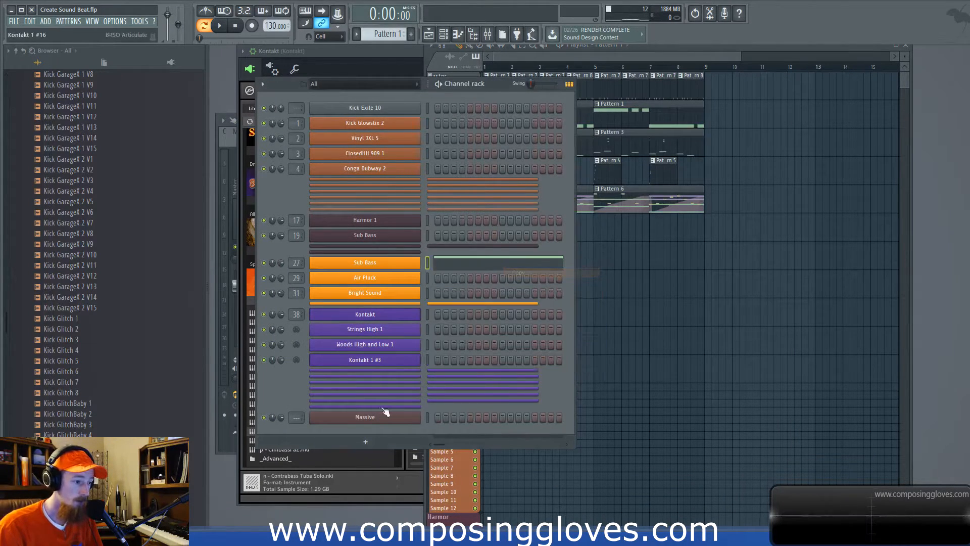
Check the BRSO Articulate settings of Kontakt 1 #3 and expand the collapsed Kontakt 1 #4 channel beneath it
{"action": "right_click", "coordinate": [377, 360]}
{"action": "left_click", "coordinate": [400, 360]}
{"action": "key", "text": "space"}
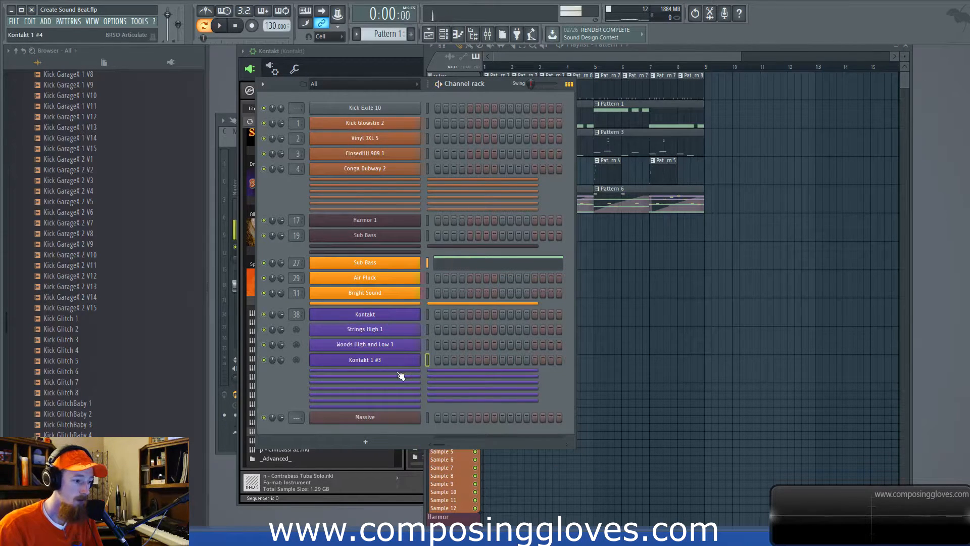
{"action": "left_click", "coordinate": [383, 364]}
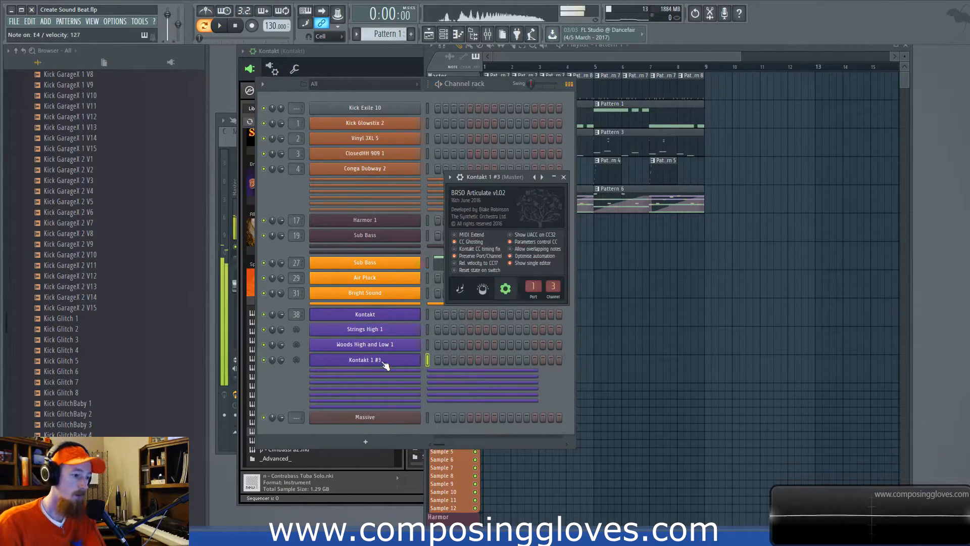
{"action": "key", "text": "alt+c"}
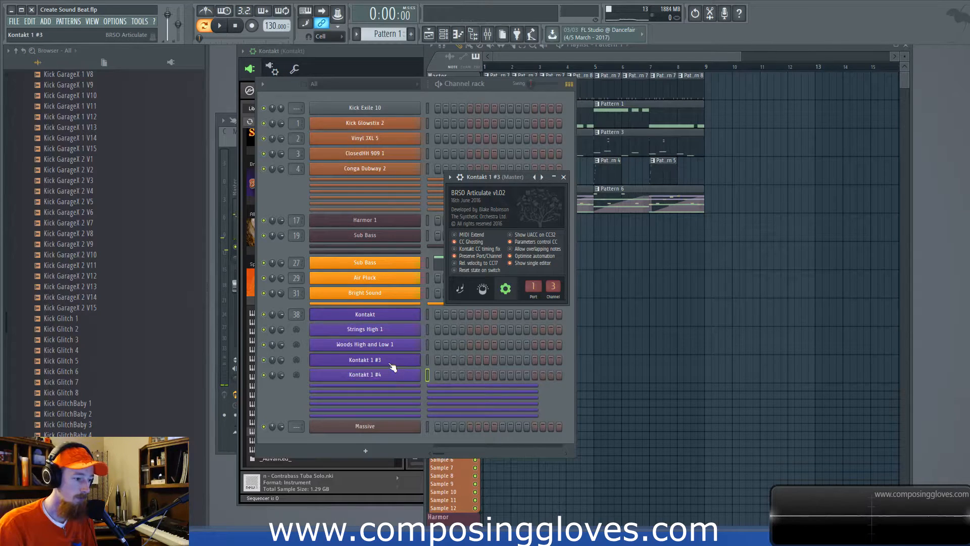
Rename the Kontakt 1 #3 channel as French Horn
{"action": "left_click", "coordinate": [392, 365], "text": "shift"}
{"action": "type", "text": "French H"}
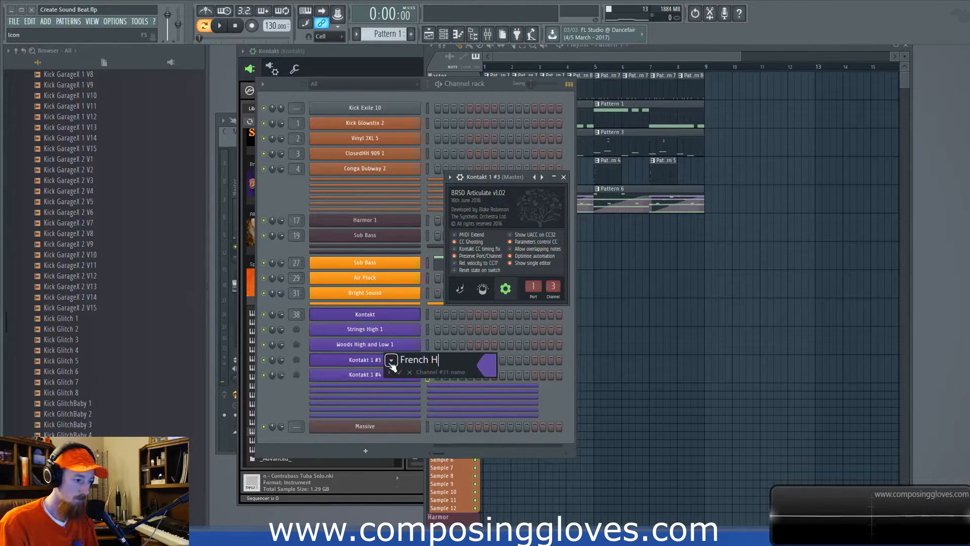
{"action": "type", "text": "orn"}
{"action": "key", "text": "Return"}
Rename the Kontakt 1 #4 channel as Tuba and open its piano roll in Pattern 1
{"action": "left_click", "coordinate": [389, 378], "text": "shift"}
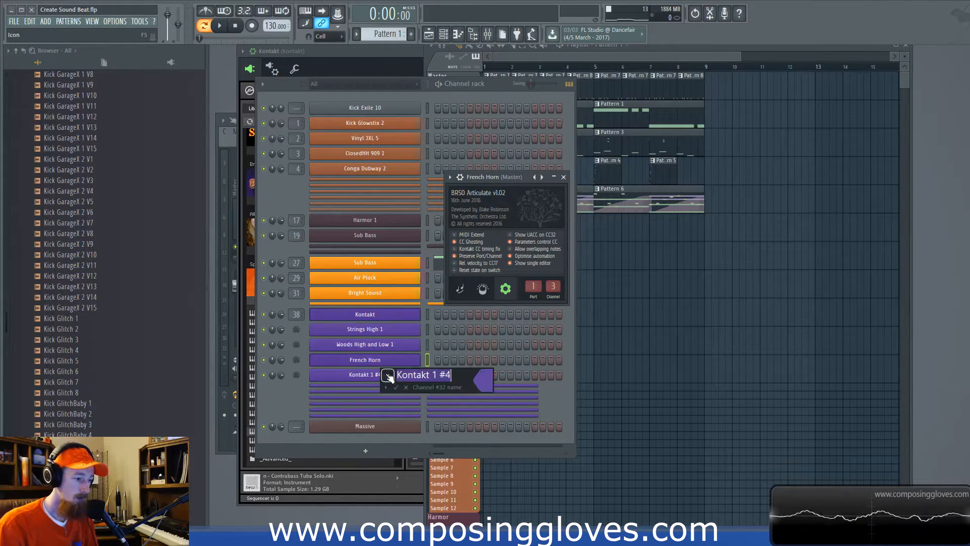
{"action": "type", "text": "Tuba"}
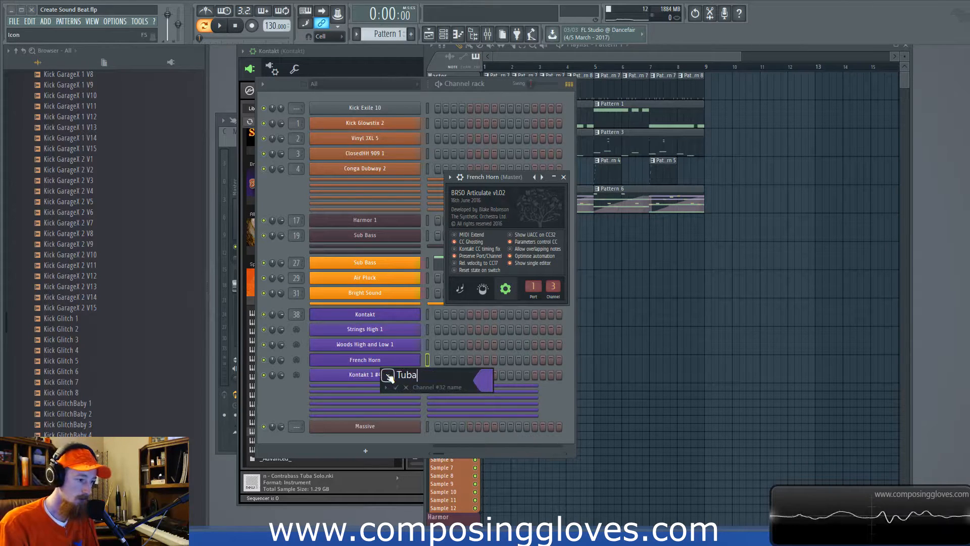
{"action": "key", "text": "Return"}
{"action": "right_click", "coordinate": [417, 375]}
{"action": "left_click", "coordinate": [445, 375]}
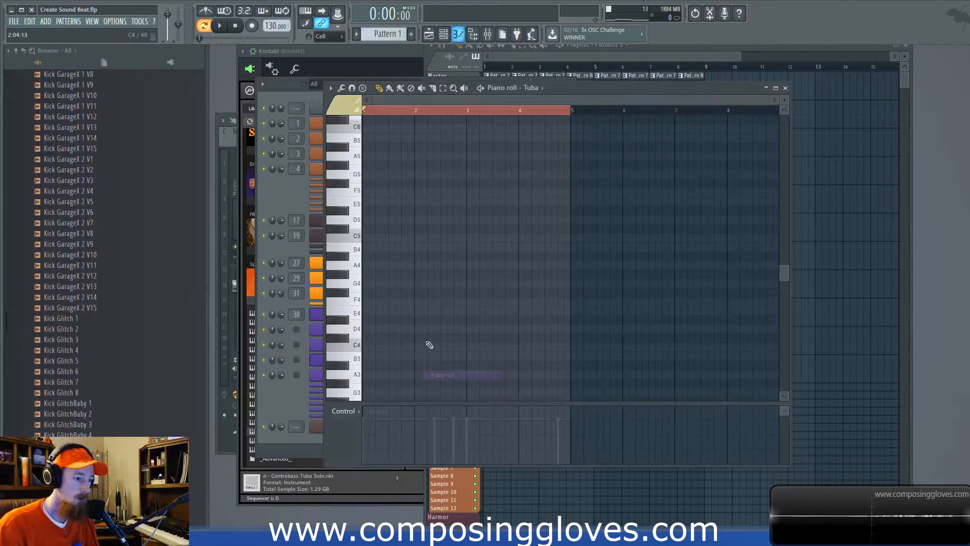
Copy the notes of the Sub Bass channel and paste them into the Tuba channel in Pattern 1
{"action": "left_click", "coordinate": [275, 188]}
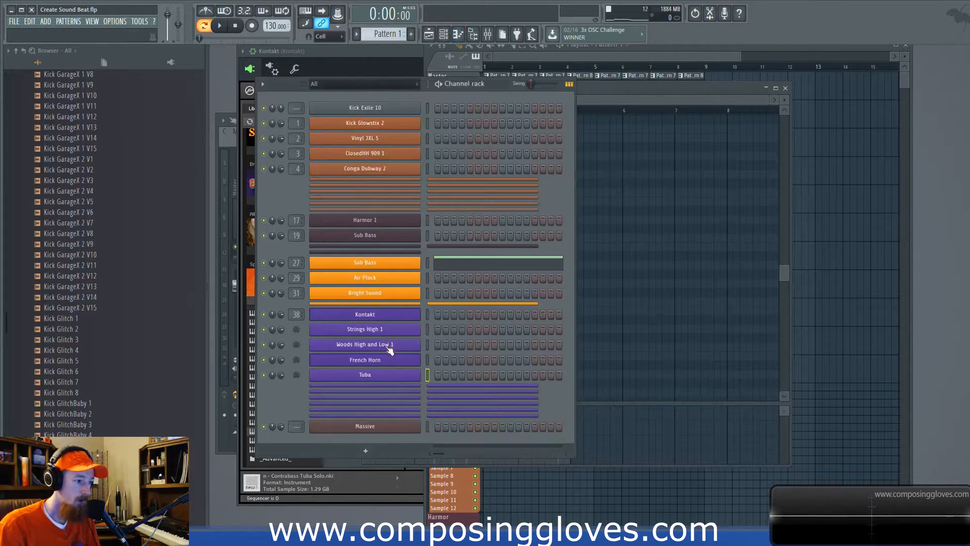
{"action": "right_click", "coordinate": [421, 256]}
{"action": "left_click", "coordinate": [518, 271]}
{"action": "right_click", "coordinate": [421, 371]}
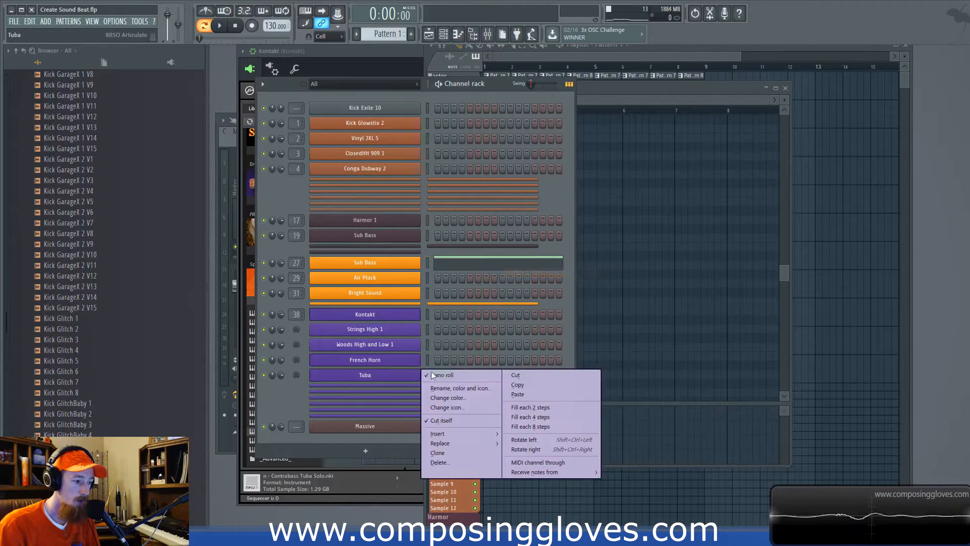
{"action": "left_click", "coordinate": [538, 393]}
Transpose all Tuba notes up two octaves so the part starts on C4, and audition the pattern
{"action": "right_click", "coordinate": [393, 378]}
{"action": "left_click", "coordinate": [463, 375]}
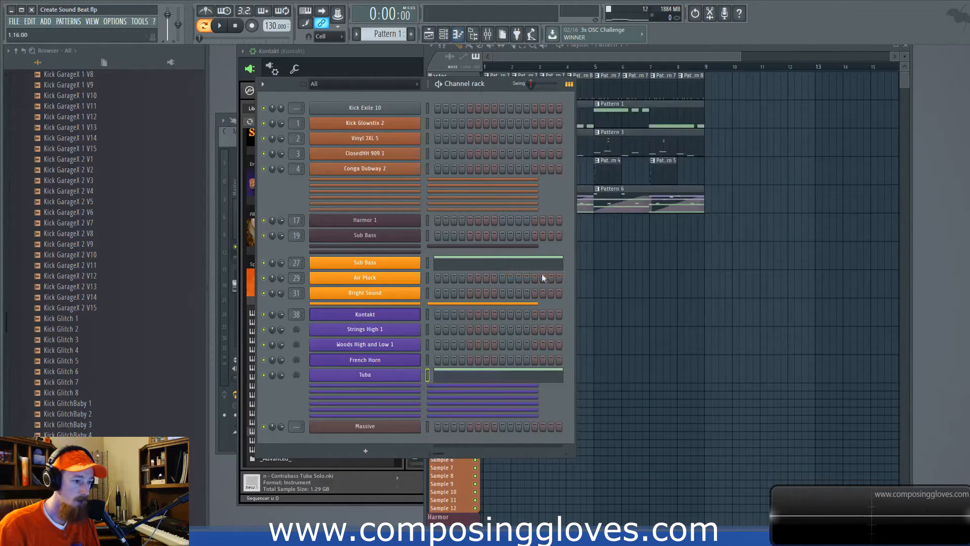
{"action": "left_click", "coordinate": [494, 379]}
{"action": "scroll", "coordinate": [361, 311], "scroll_direction": "down", "scroll_amount": 3}
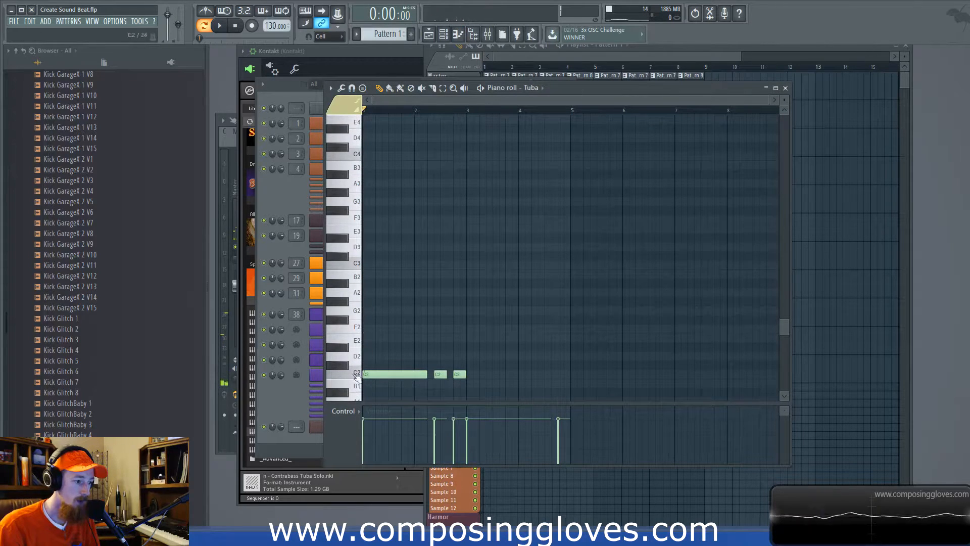
{"action": "scroll", "coordinate": [397, 330], "scroll_direction": "down", "scroll_amount": 3}
{"action": "key", "text": "ctrl+a"}
{"action": "left_click_drag", "start_coordinate": [379, 275], "coordinate": [377, 179]}
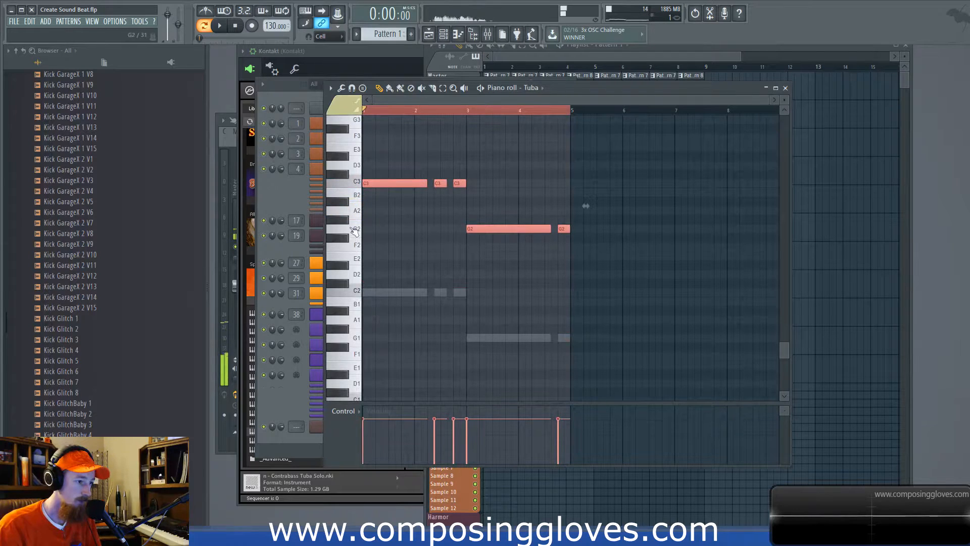
{"action": "scroll", "coordinate": [363, 237], "scroll_direction": "up", "scroll_amount": 3}
{"action": "left_click_drag", "start_coordinate": [383, 265], "coordinate": [383, 156]}
{"action": "key", "text": "space"}
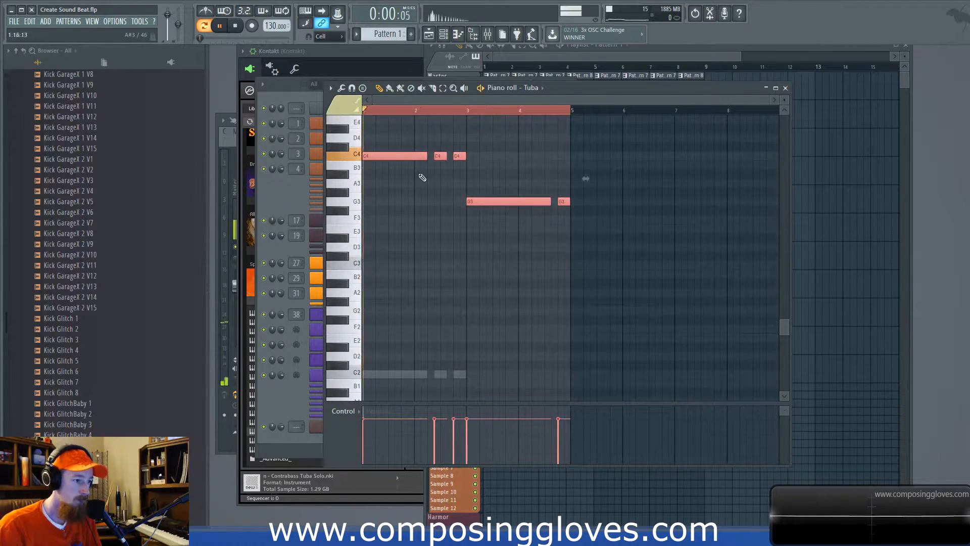
{"action": "left_click", "coordinate": [594, 54]}
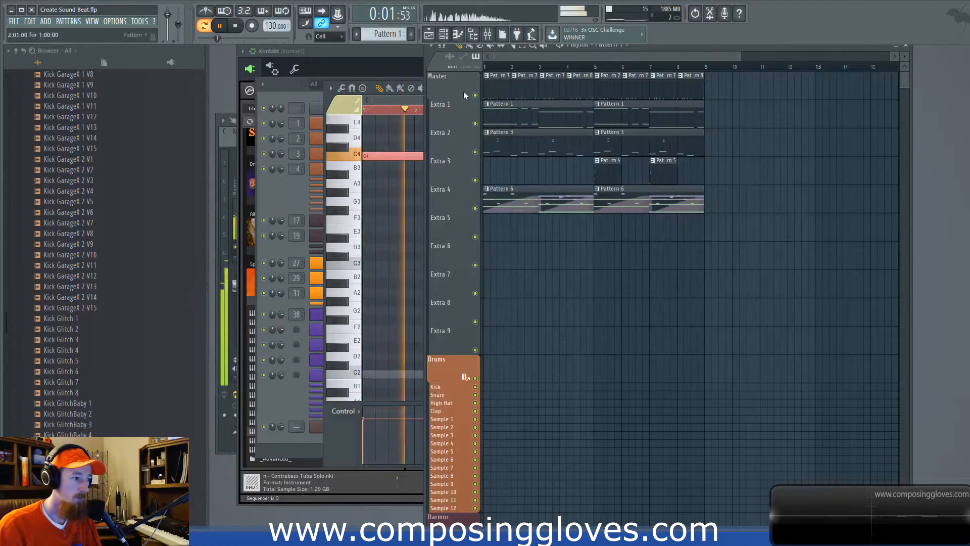
{"action": "left_click", "coordinate": [290, 195]}
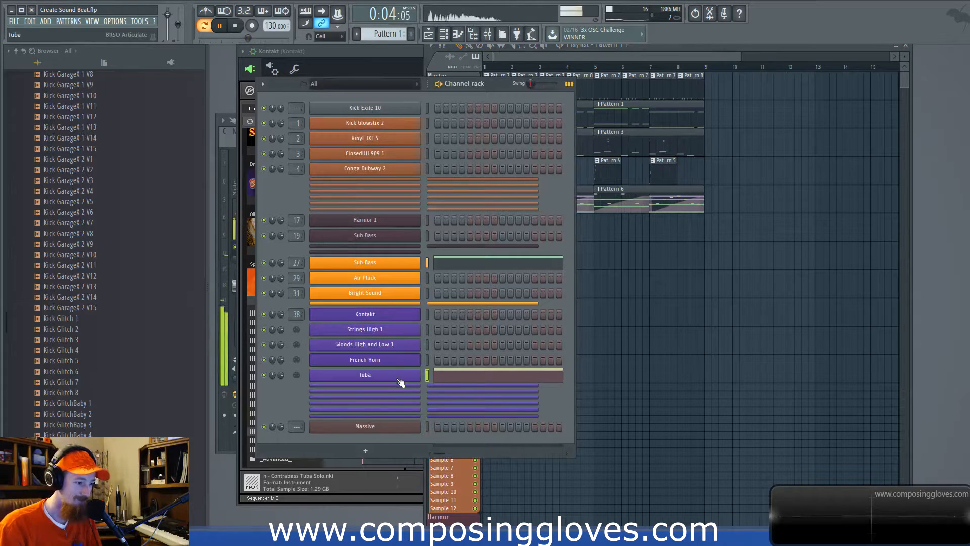
{"action": "key", "text": "space"}
Lower the Tuba channel's volume to 40% while the full song plays
{"action": "left_click", "coordinate": [618, 54]}
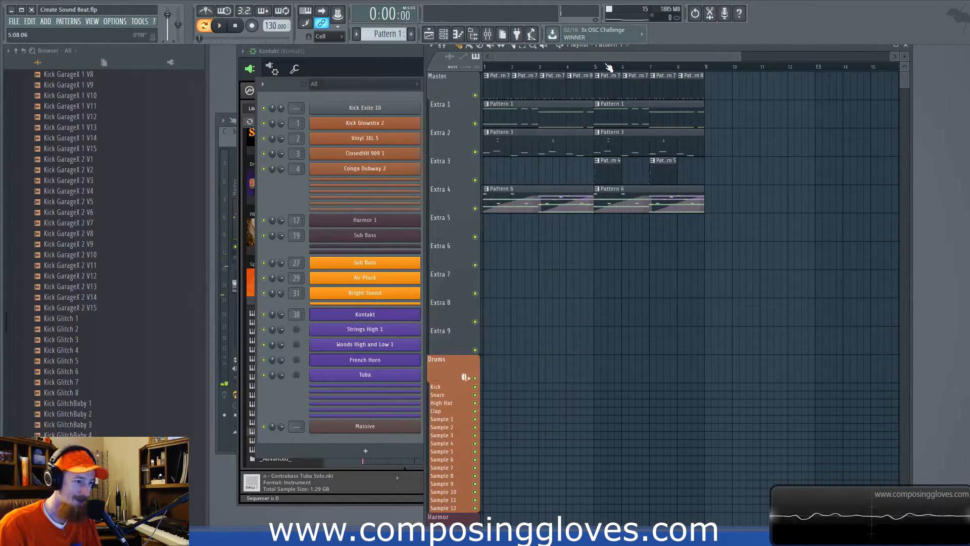
{"action": "key", "text": "space"}
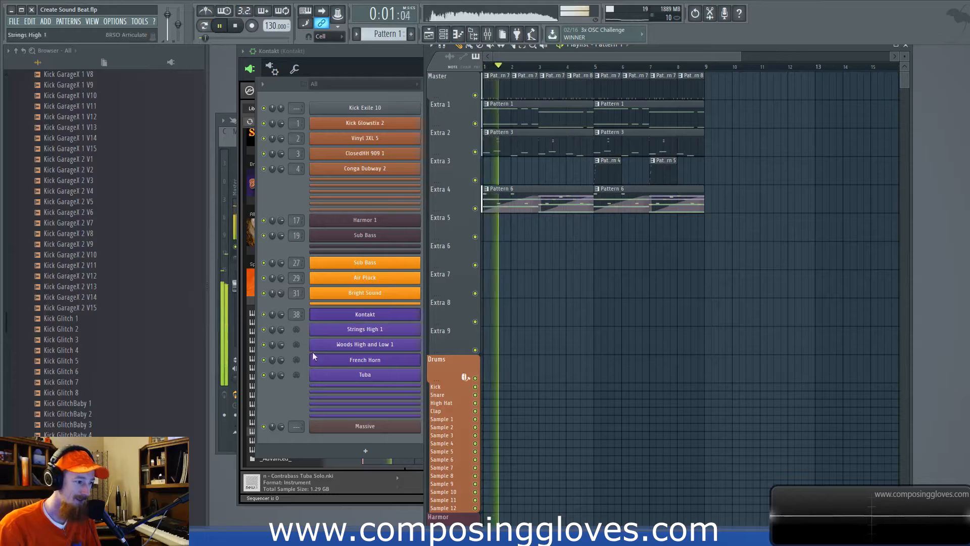
{"action": "left_click", "coordinate": [291, 390]}
{"action": "left_click", "coordinate": [376, 374]}
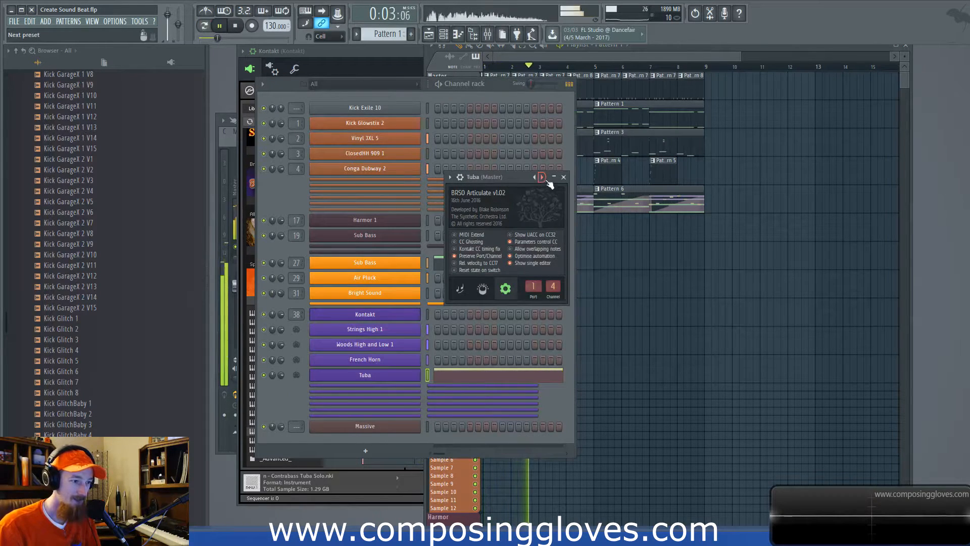
{"action": "left_click_drag", "start_coordinate": [524, 193], "coordinate": [526, 201]}
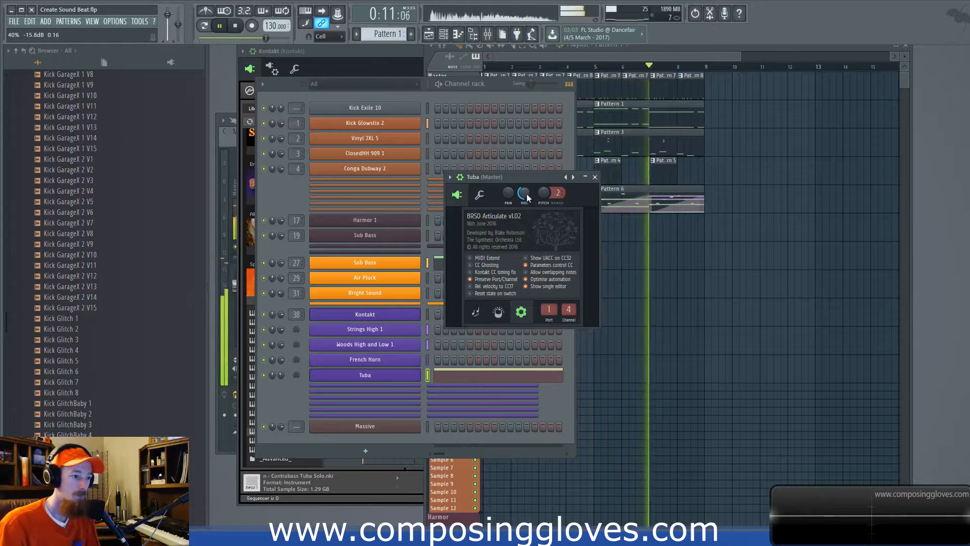
{"action": "key", "text": "space"}
{"action": "left_click", "coordinate": [595, 176]}
Adjust the compression curves of the low, mid and high bands in the Kick track's Maximus during playback
{"action": "left_click", "coordinate": [583, 53]}
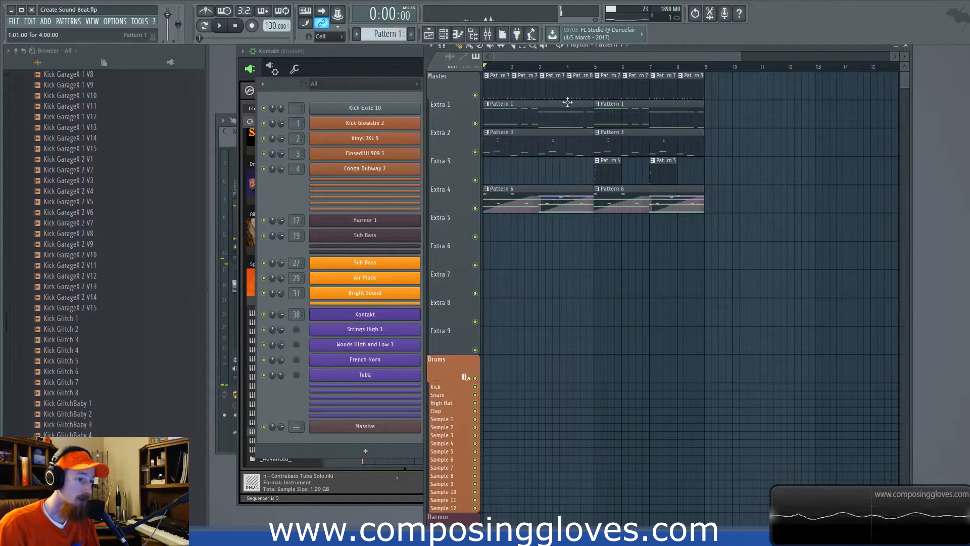
{"action": "left_click", "coordinate": [500, 34]}
{"action": "scroll", "coordinate": [295, 220], "scroll_direction": "up", "scroll_amount": 5}
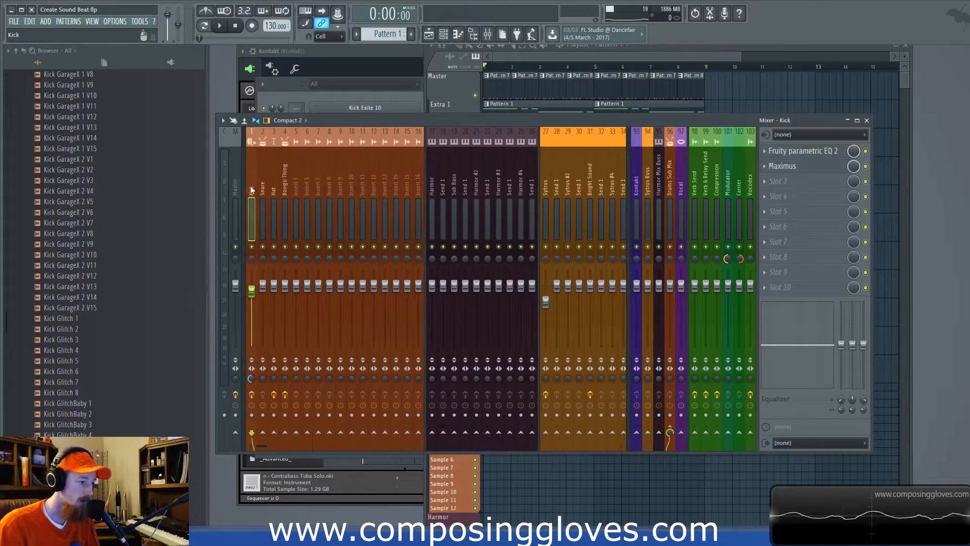
{"action": "left_click", "coordinate": [810, 171]}
{"action": "left_click", "coordinate": [293, 268]}
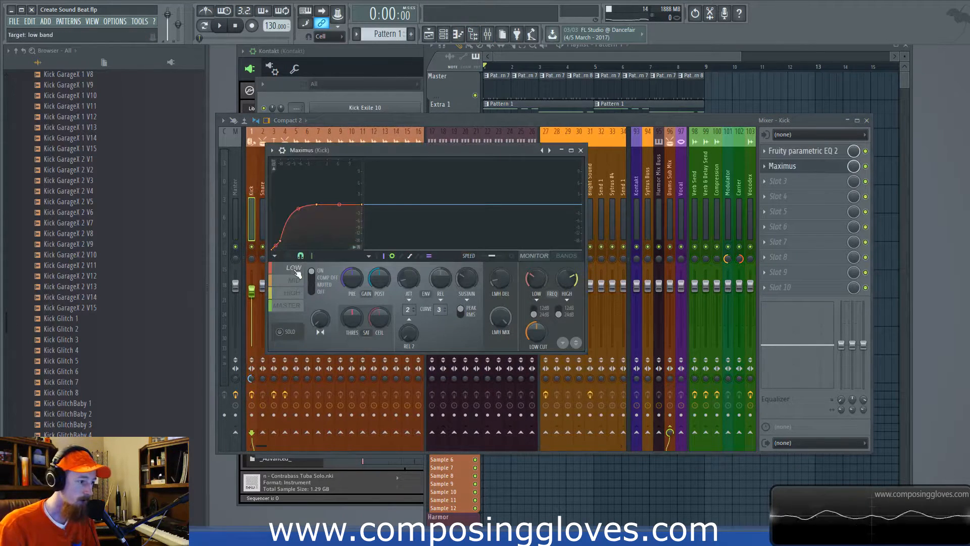
{"action": "key", "text": "space"}
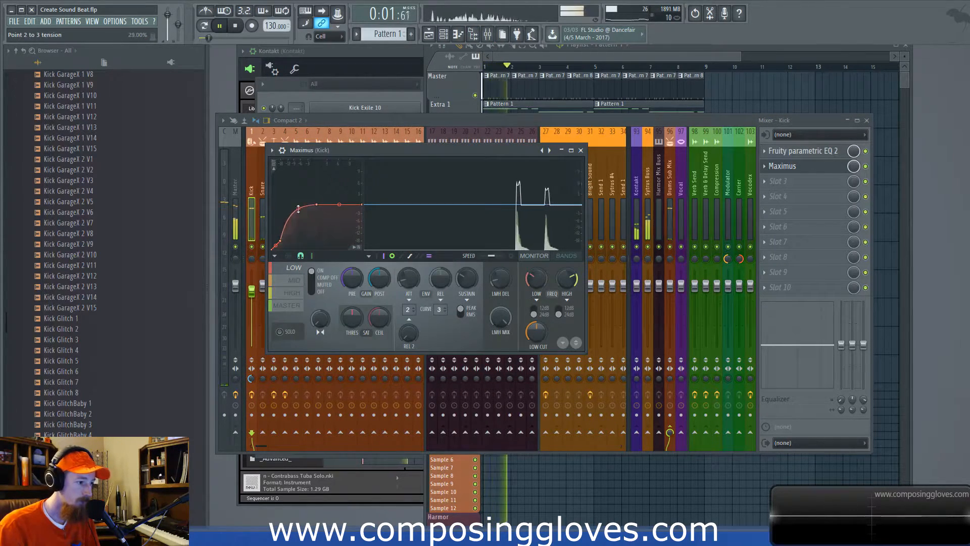
{"action": "left_click", "coordinate": [295, 280]}
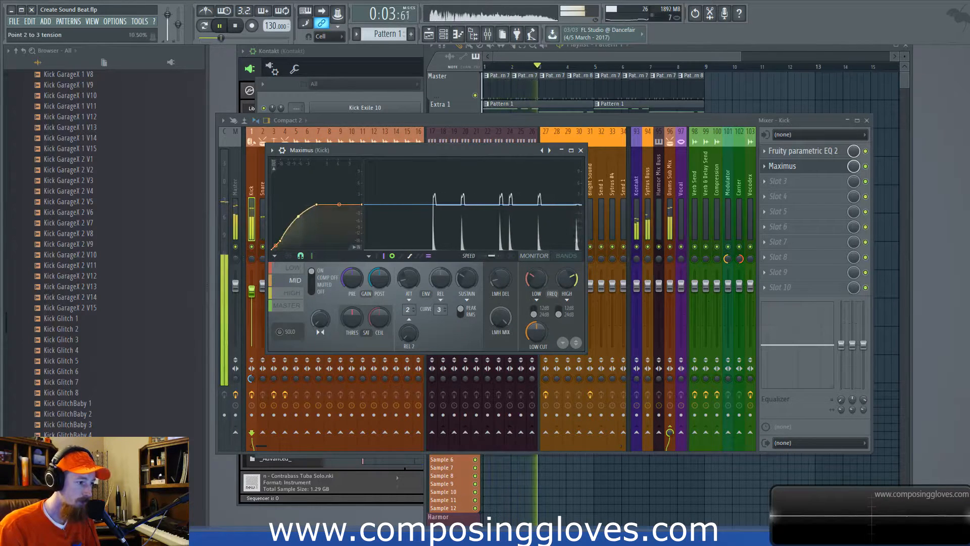
{"action": "left_click", "coordinate": [293, 292]}
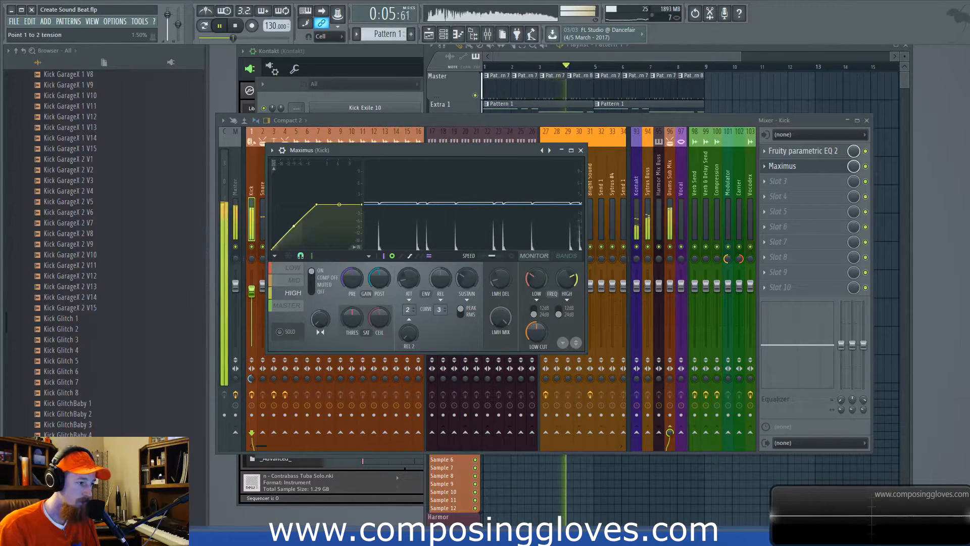
{"action": "left_click", "coordinate": [582, 151]}
{"action": "key", "text": "space"}
Route the Hat and Bongo Thing mixer tracks to the Verb Send, with the Bongo Thing's send level at about 68%
{"action": "left_click", "coordinate": [273, 180]}
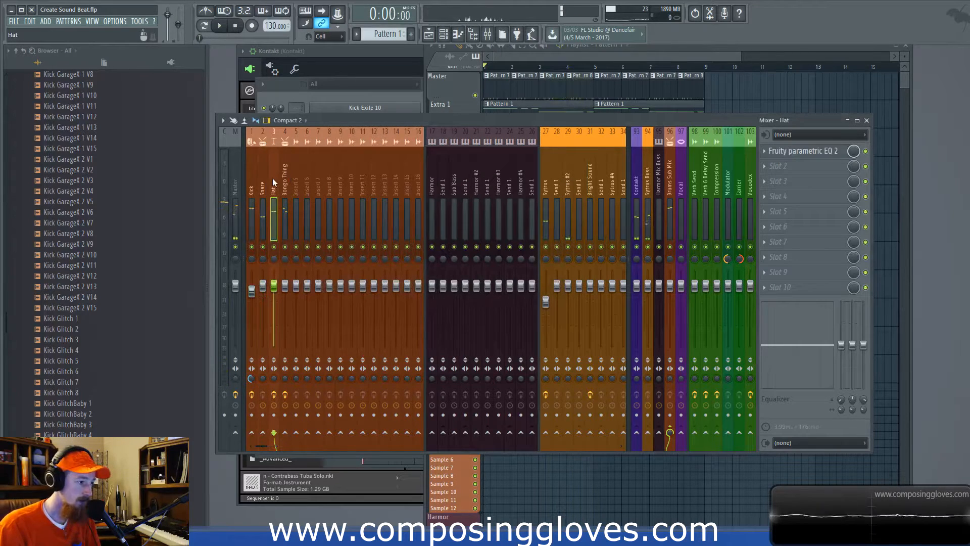
{"action": "left_click", "coordinate": [695, 433]}
{"action": "key", "text": "space"}
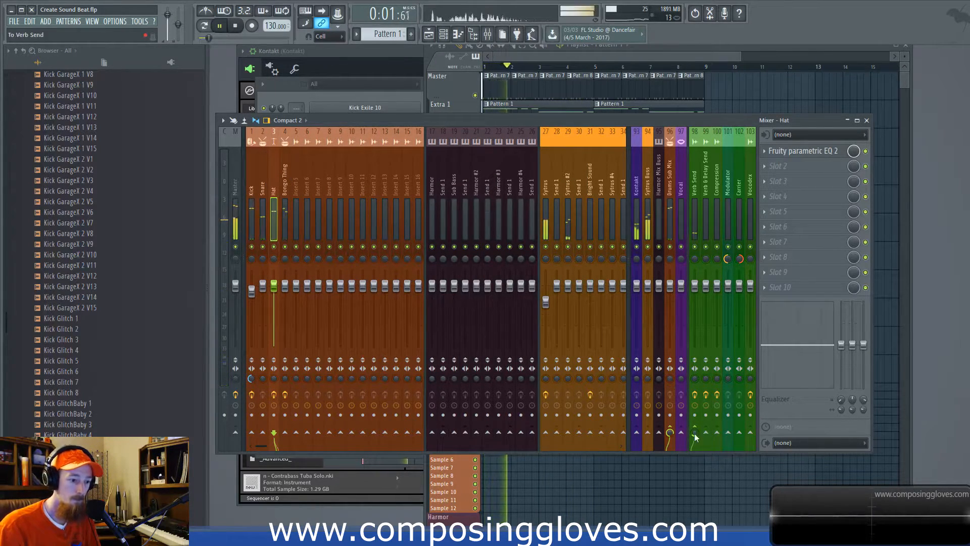
{"action": "scroll", "coordinate": [695, 433], "scroll_direction": "down", "scroll_amount": 2}
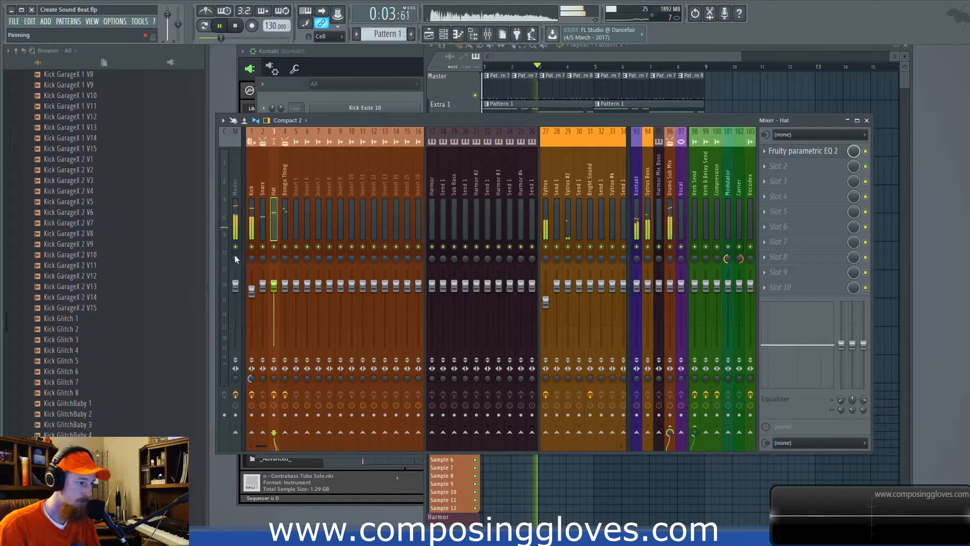
{"action": "left_click", "coordinate": [282, 189]}
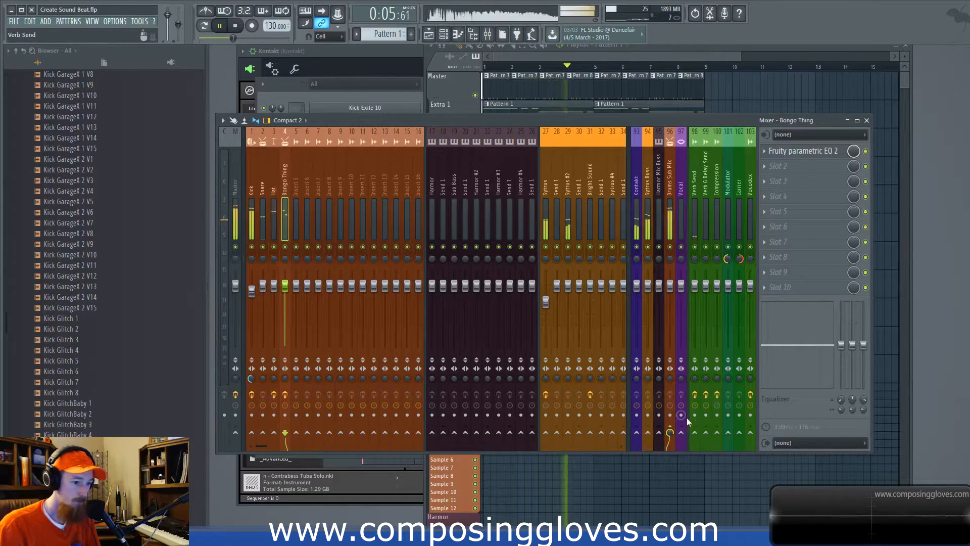
{"action": "left_click", "coordinate": [694, 432]}
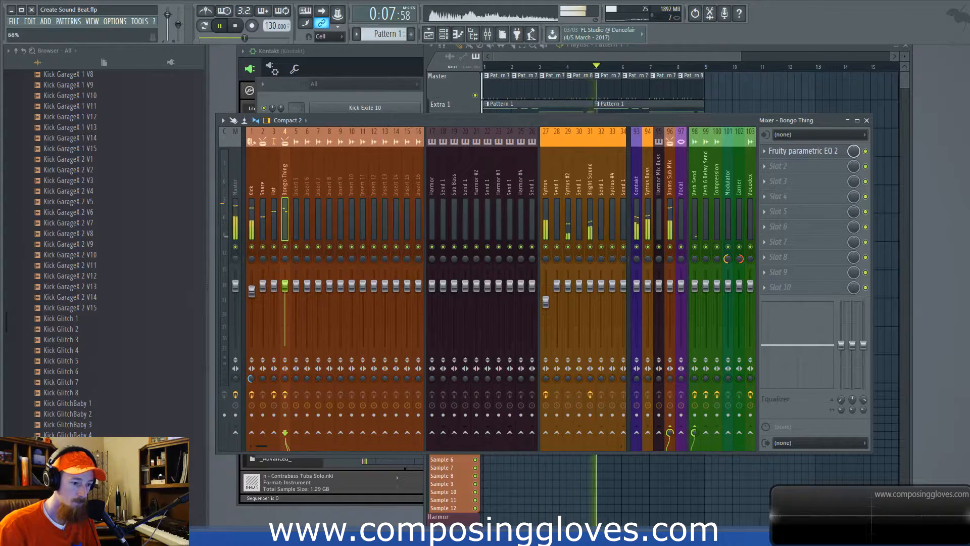
{"action": "key", "text": "space"}
Load the Female Vocal preset in the Verb Send's RC 48 reverb and audition the mix with it
{"action": "left_click", "coordinate": [694, 199]}
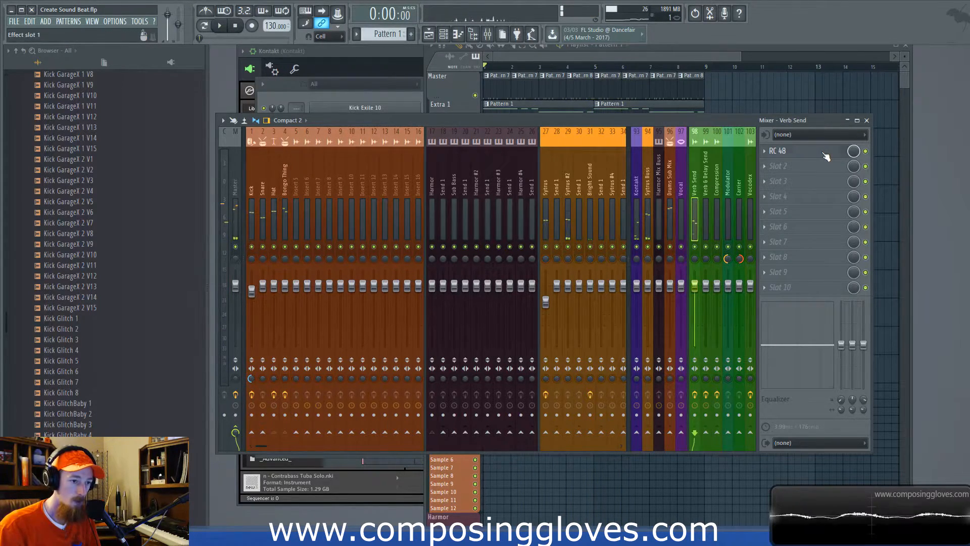
{"action": "left_click", "coordinate": [824, 153]}
{"action": "left_click", "coordinate": [420, 163]}
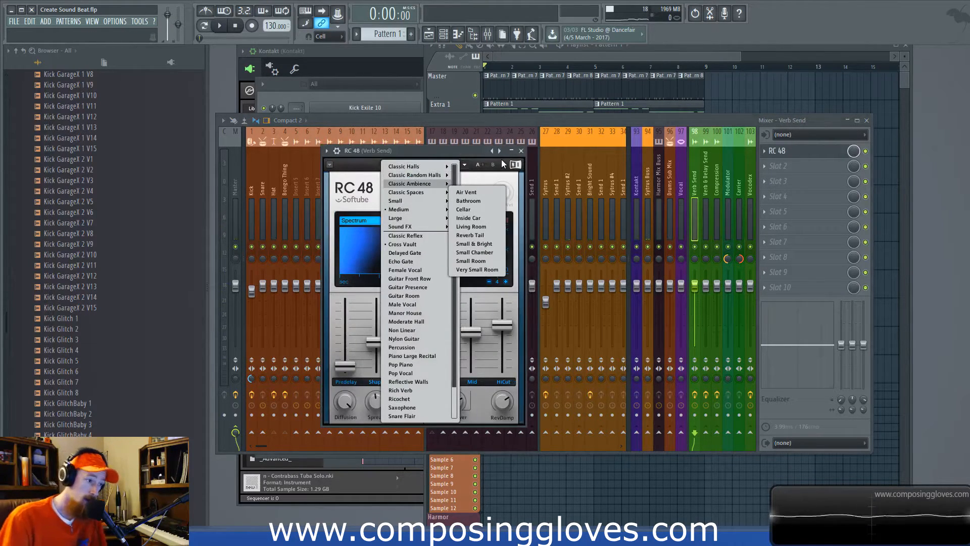
{"action": "mouse_move", "coordinate": [420, 208]}
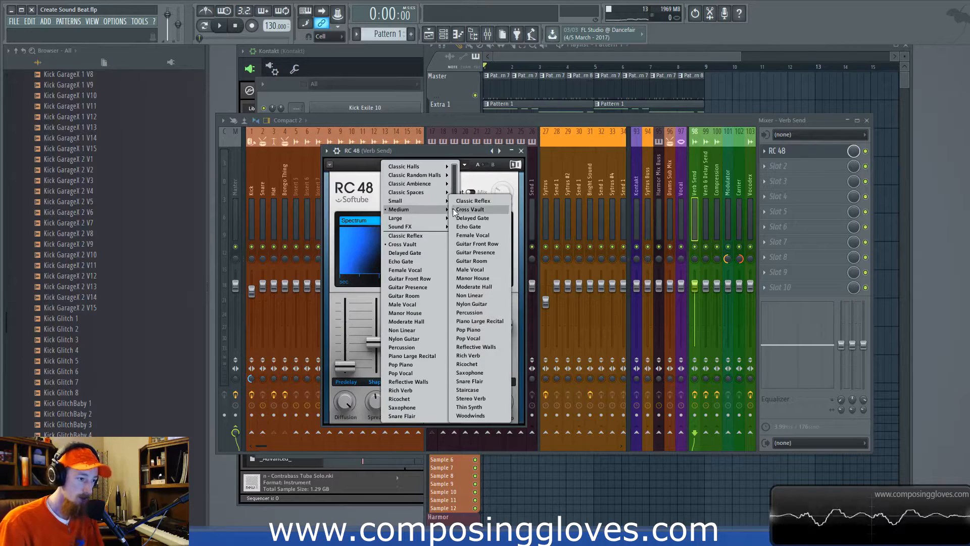
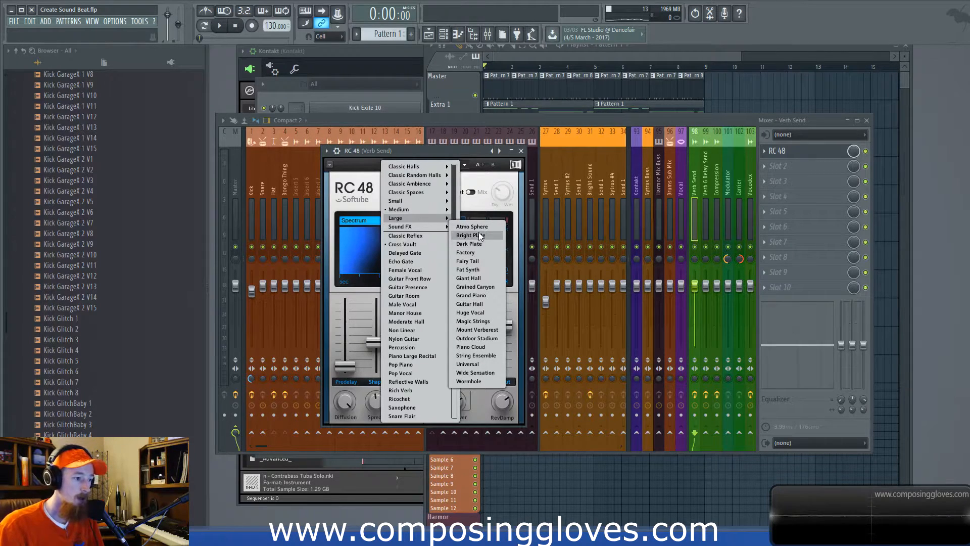
{"action": "left_click", "coordinate": [421, 271]}
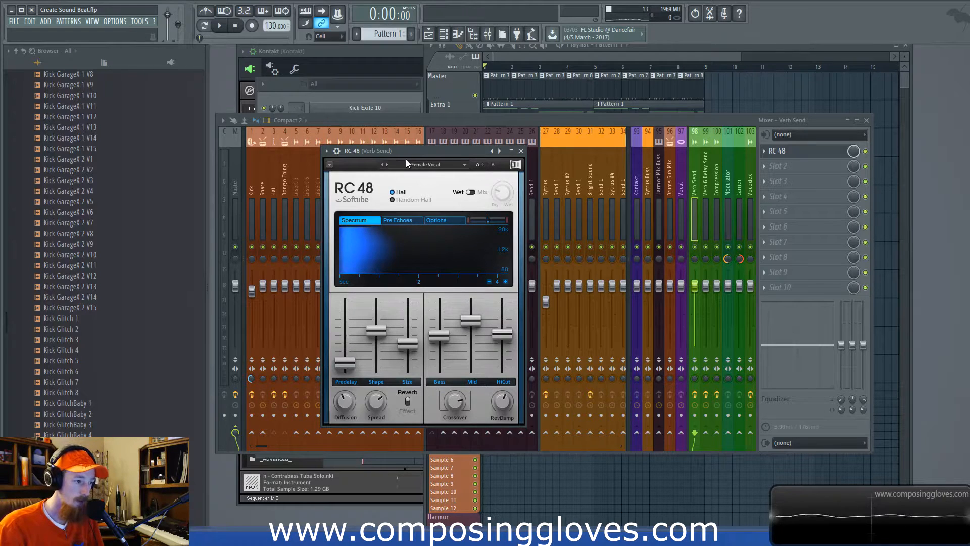
{"action": "left_click", "coordinate": [420, 165]}
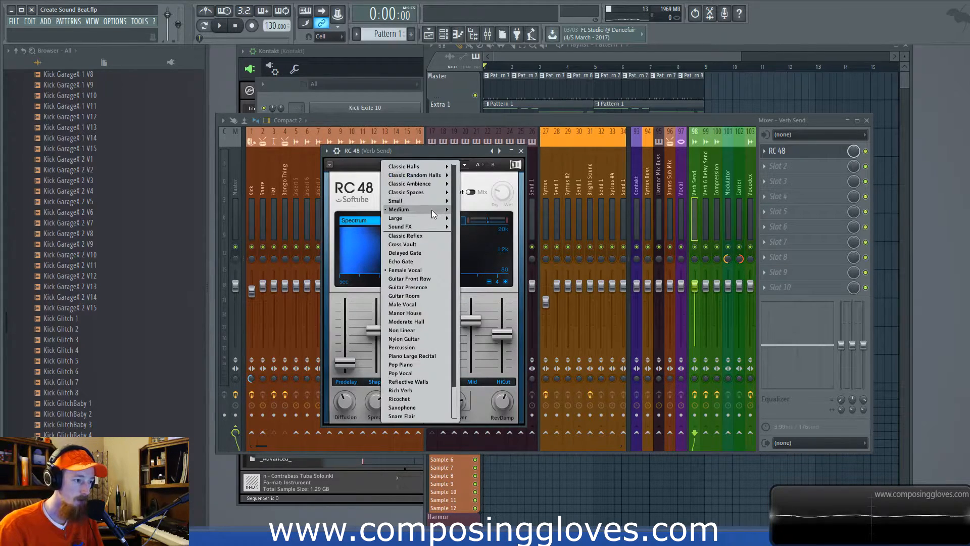
{"action": "key", "text": "space"}
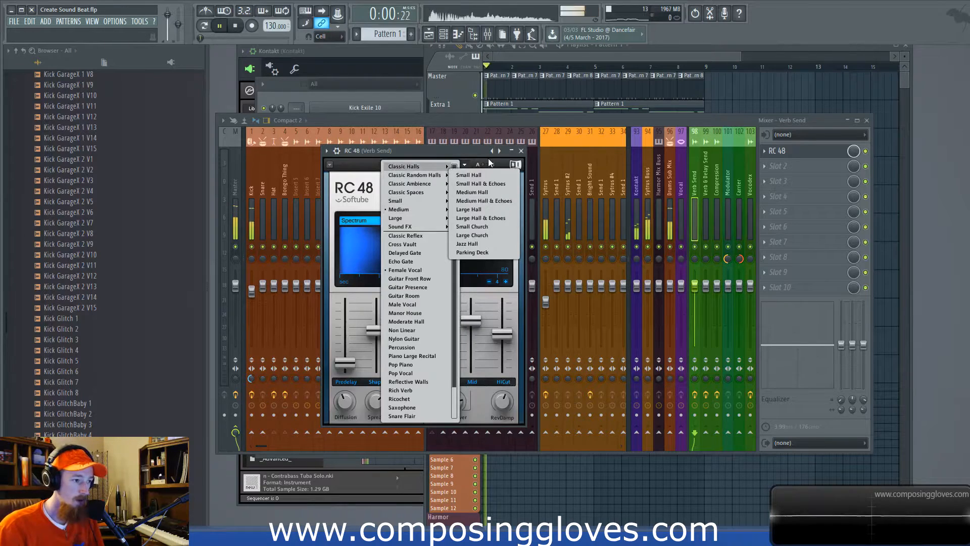
{"action": "left_click", "coordinate": [522, 151]}
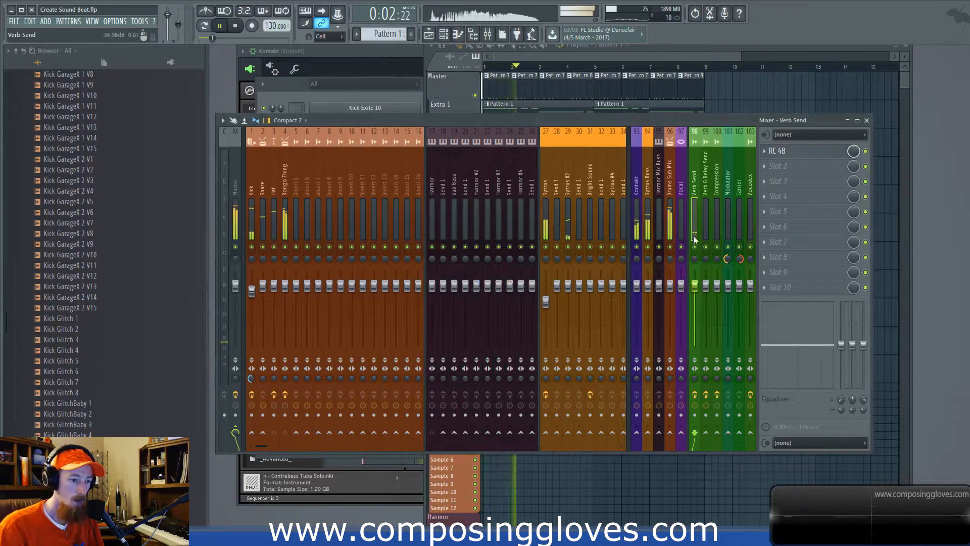
{"action": "left_click", "coordinate": [253, 191]}
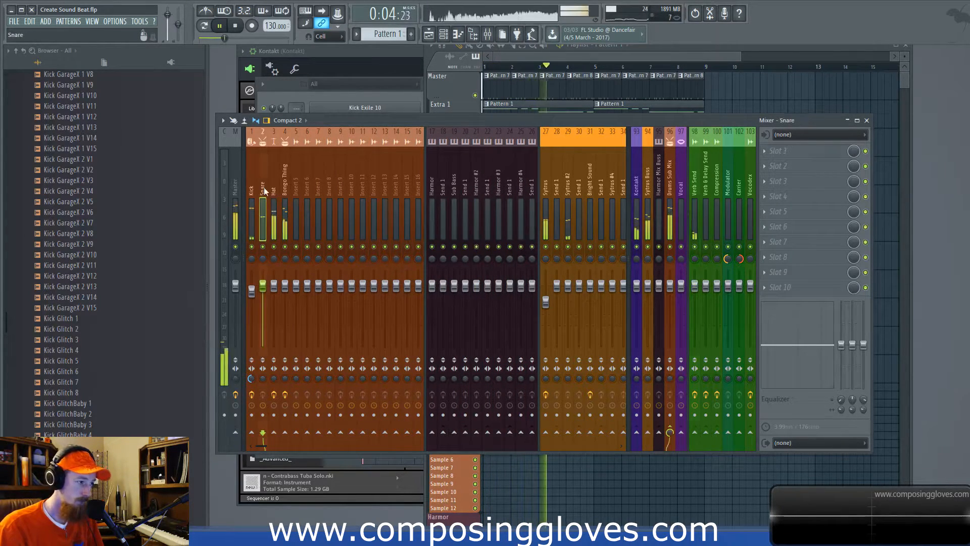
{"action": "key", "text": "space"}
Load the Atmo Sphere preset from the Large category in the Verb Send's RC 48 reverb
{"action": "left_click", "coordinate": [693, 185]}
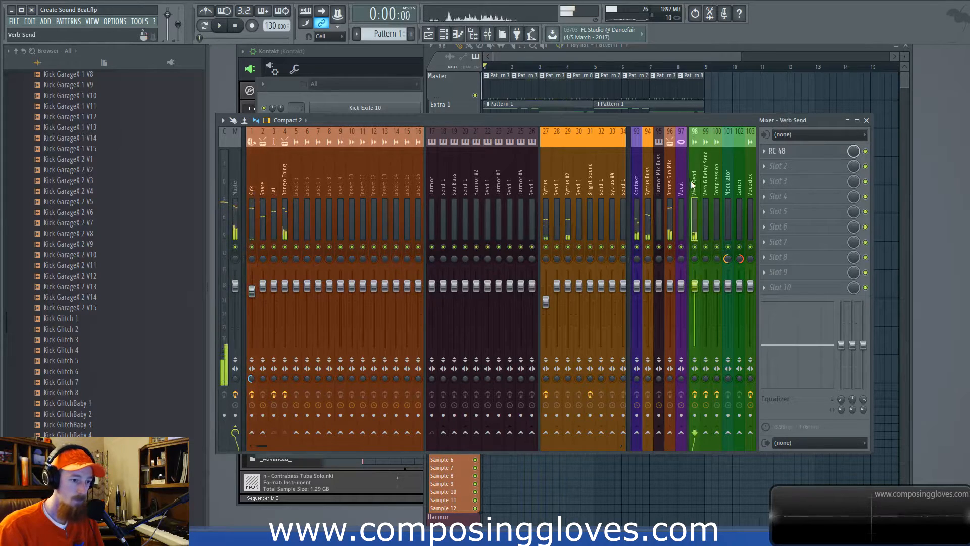
{"action": "left_click", "coordinate": [779, 151]}
{"action": "left_click", "coordinate": [447, 163]}
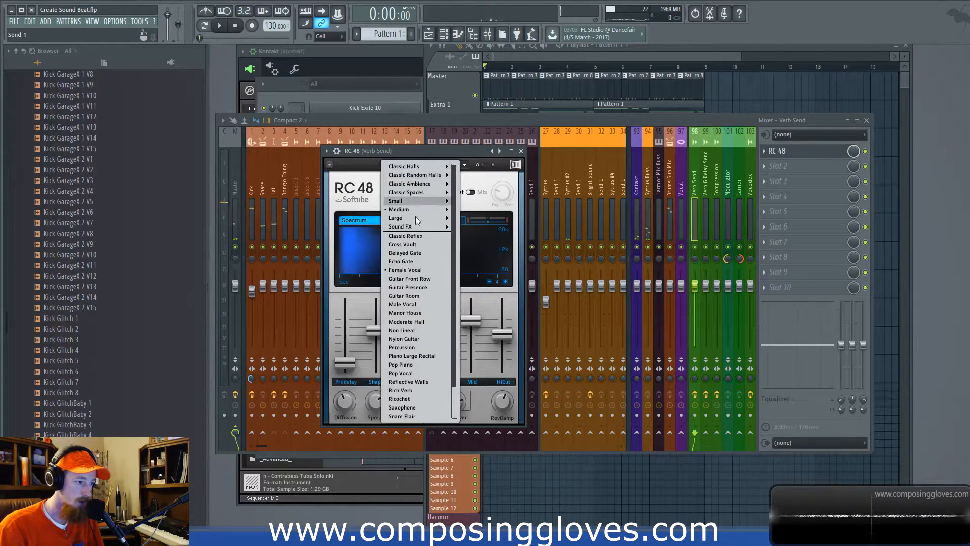
{"action": "mouse_move", "coordinate": [428, 217]}
{"action": "left_click", "coordinate": [487, 230]}
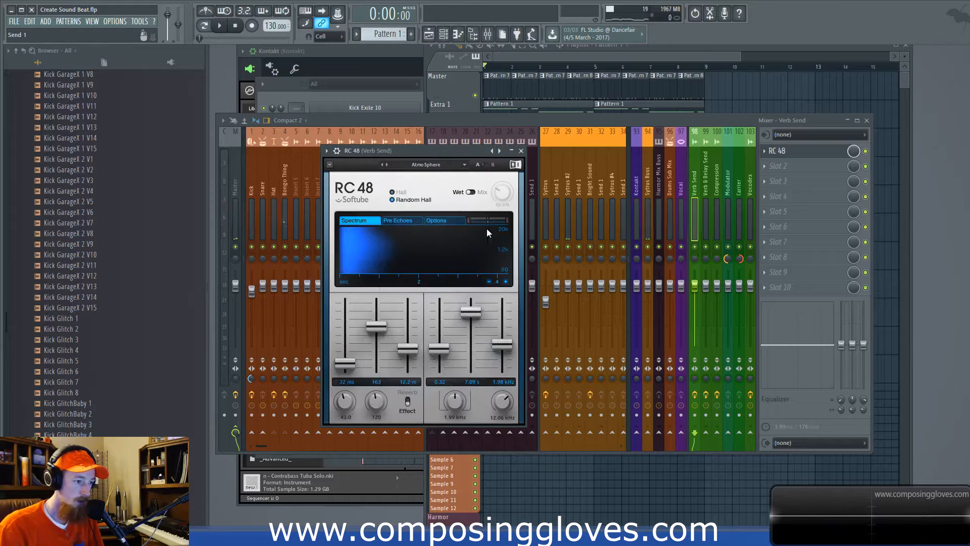
Close the Verb Send's RC 48 and audition the arrangement while inspecting the Kick, Hat and Bongo Thing mixer tracks
{"action": "left_click", "coordinate": [521, 151]}
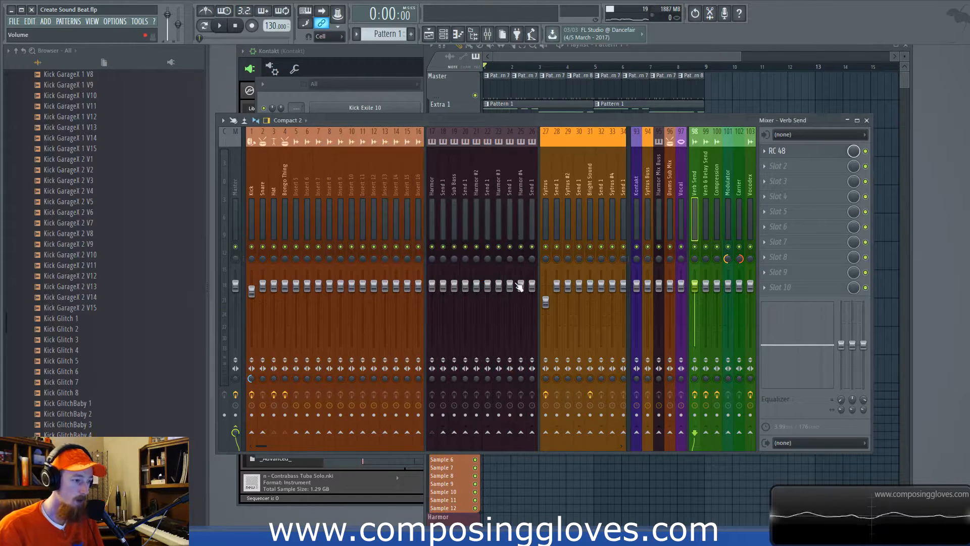
{"action": "key", "text": "space"}
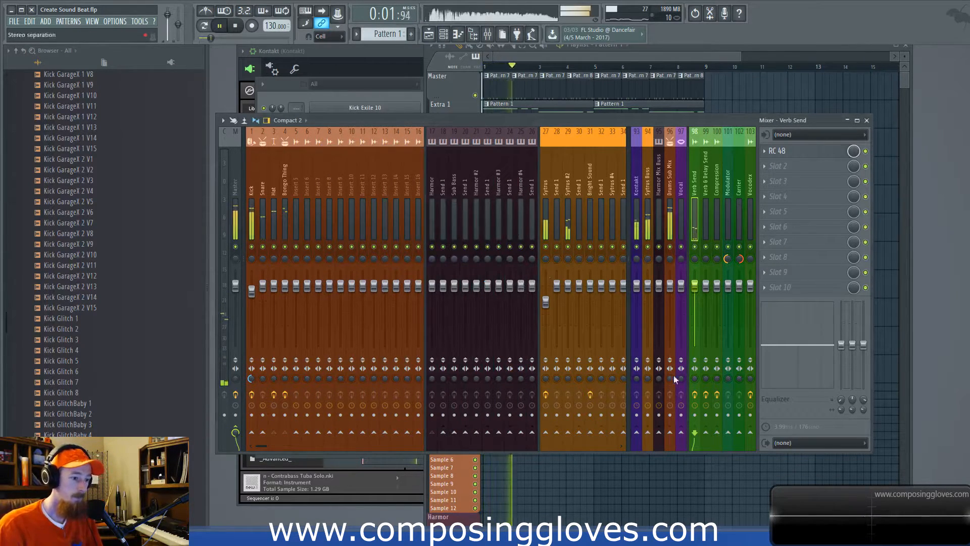
{"action": "left_click", "coordinate": [284, 190]}
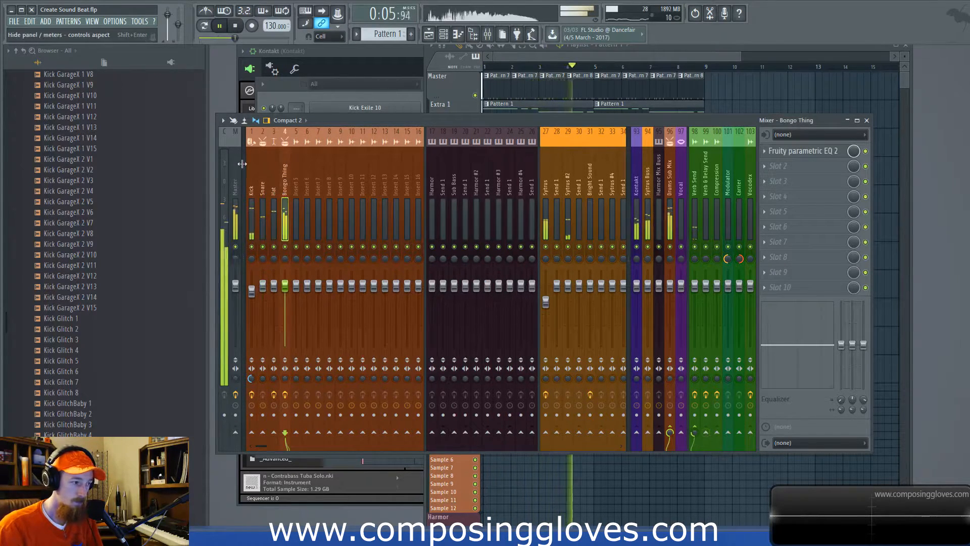
{"action": "left_click", "coordinate": [248, 192]}
{"action": "left_click", "coordinate": [276, 193]}
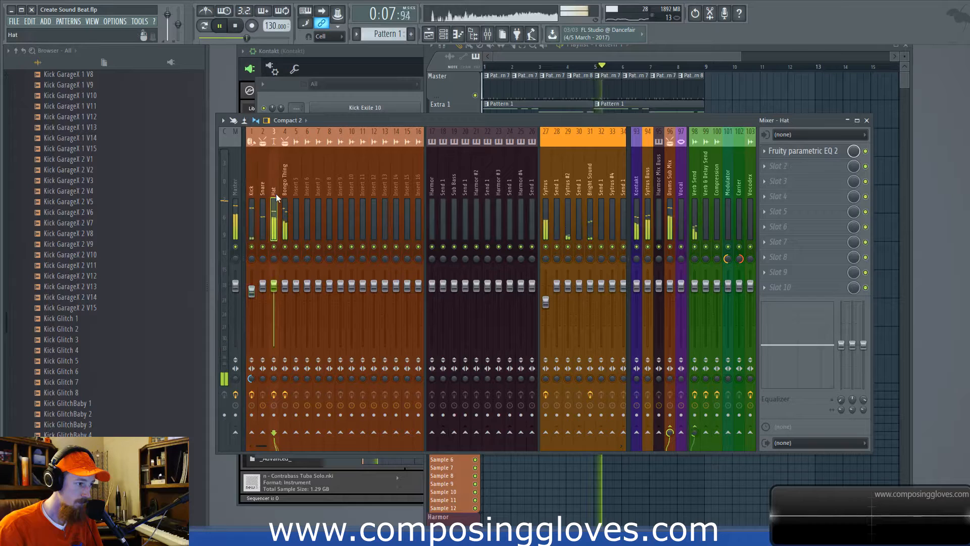
{"action": "left_click", "coordinate": [283, 188]}
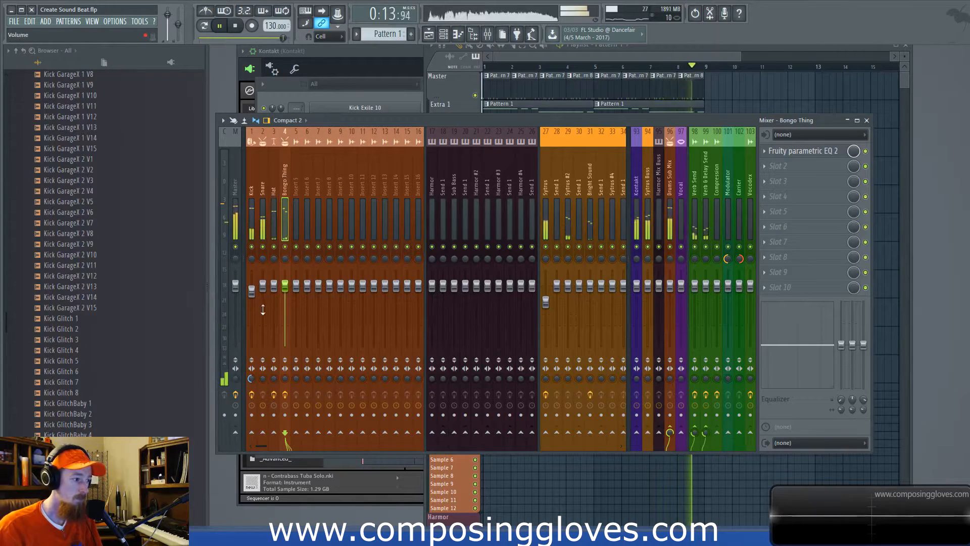
Lower the Conga Dubway 2 sample's time-stretching pitch during playback, with the stretching mode on Auto
{"action": "left_click", "coordinate": [292, 91]}
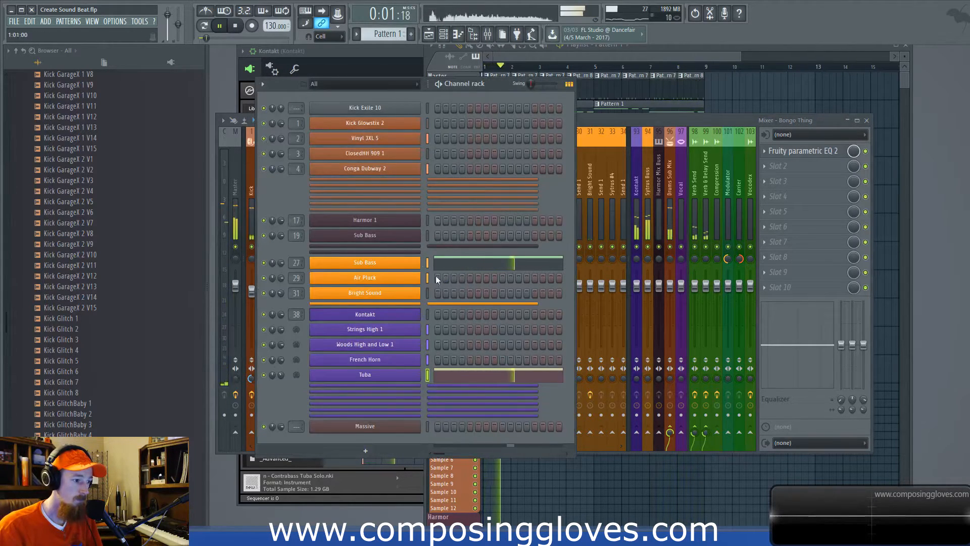
{"action": "key", "text": "space"}
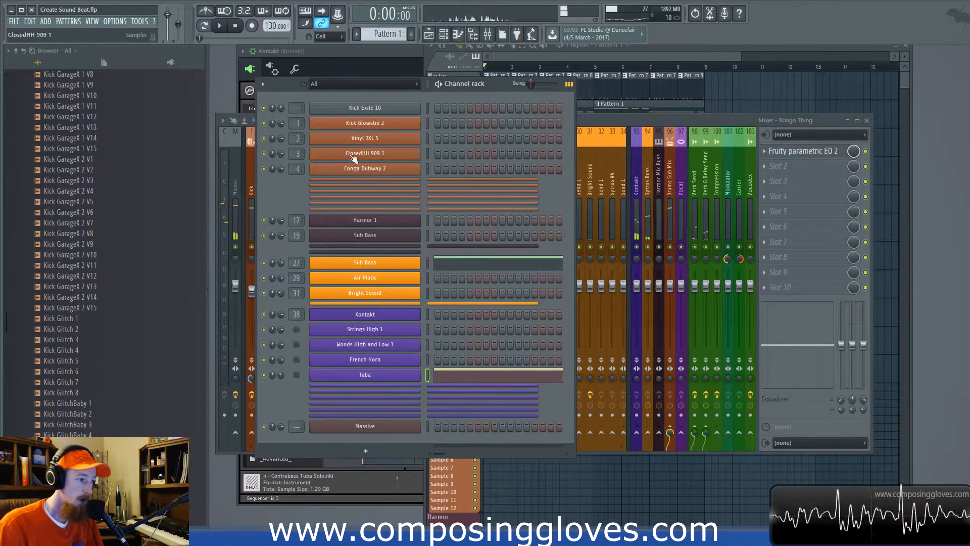
{"action": "left_click", "coordinate": [397, 168]}
{"action": "left_click_drag", "start_coordinate": [426, 165], "coordinate": [452, 133]}
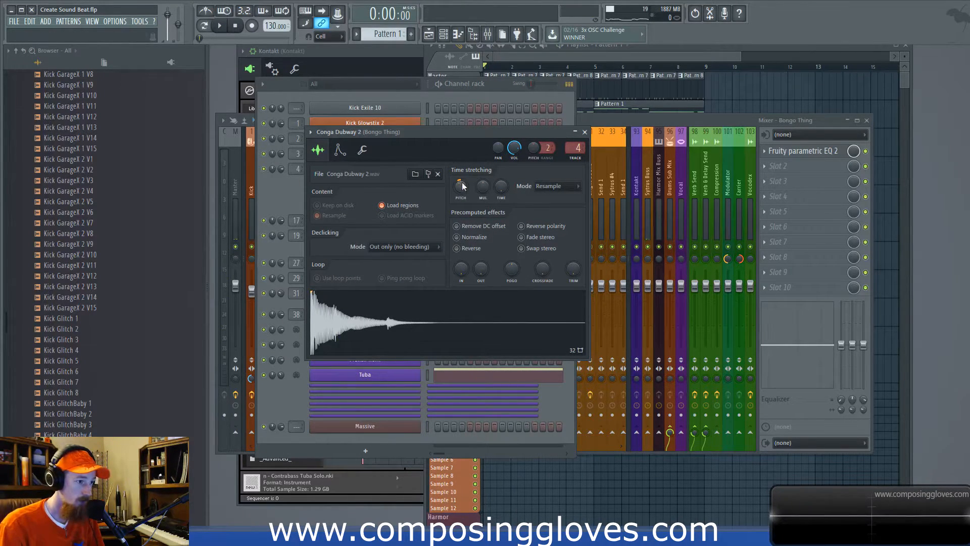
{"action": "key", "text": "space"}
{"action": "left_click_drag", "start_coordinate": [462, 187], "coordinate": [462, 191]}
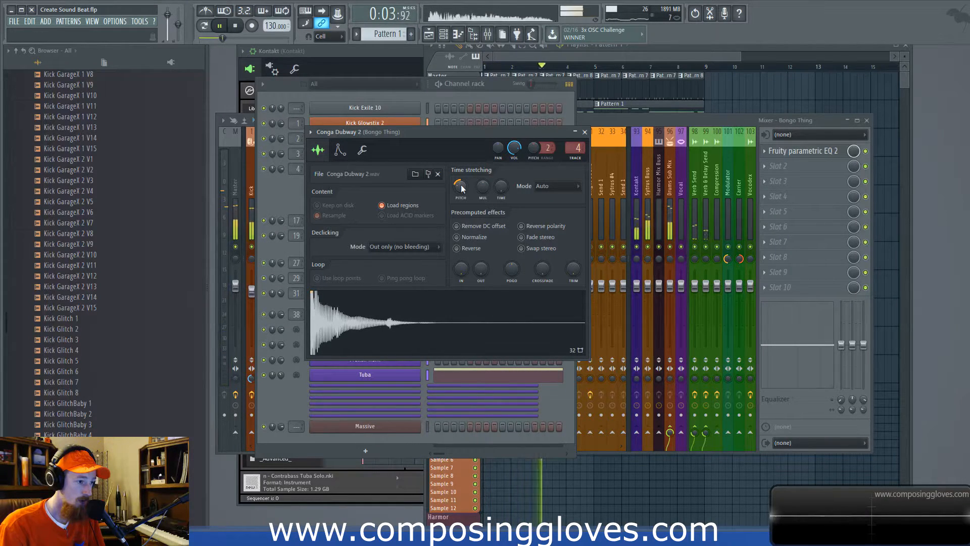
{"action": "left_click_drag", "start_coordinate": [461, 188], "coordinate": [462, 192]}
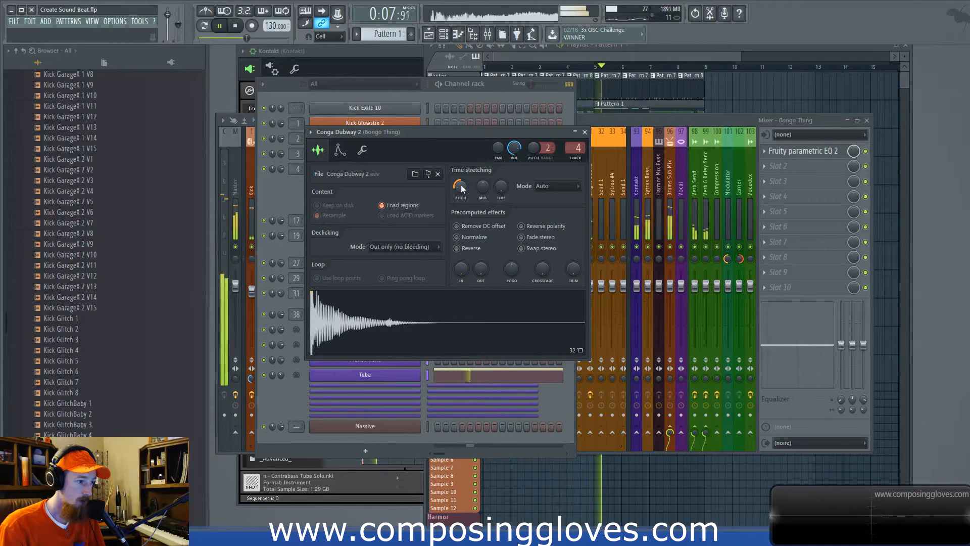
{"action": "left_click", "coordinate": [584, 132]}
{"action": "left_click", "coordinate": [653, 120]}
{"action": "key", "text": "space"}
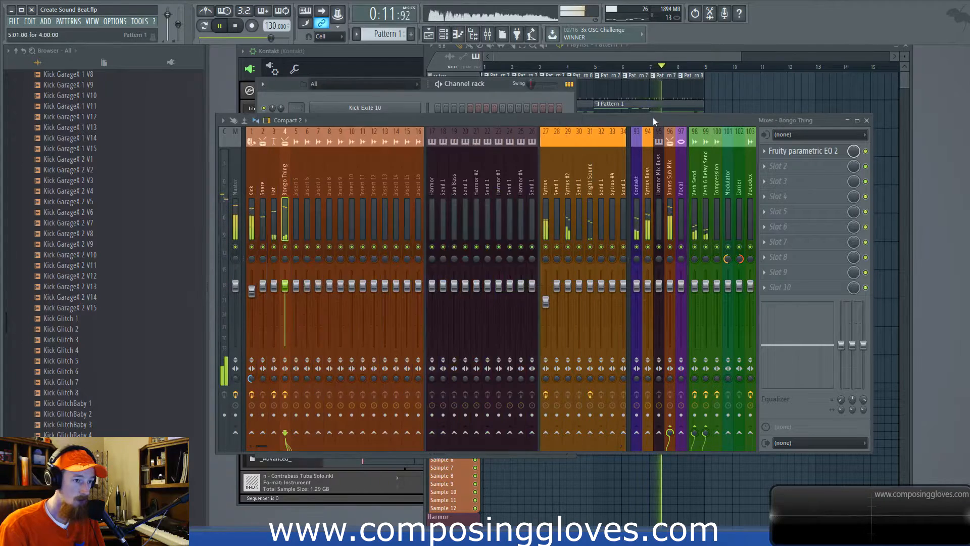
Insert Fruity Reeverb 2 in slot 2 of the Bongo Thing track, raise its wet level and adjust its low cut and decay time
{"action": "left_click", "coordinate": [778, 166]}
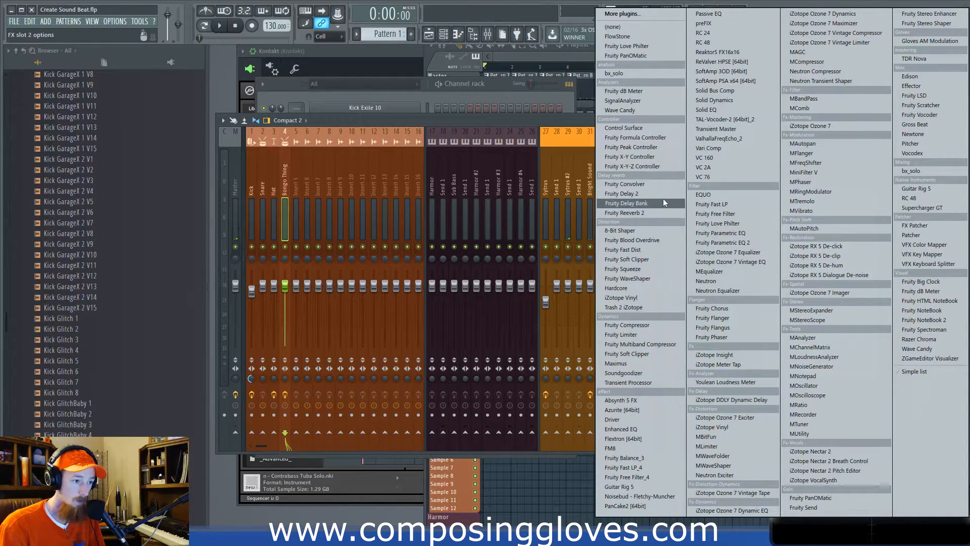
{"action": "left_click", "coordinate": [660, 212]}
{"action": "key", "text": "space"}
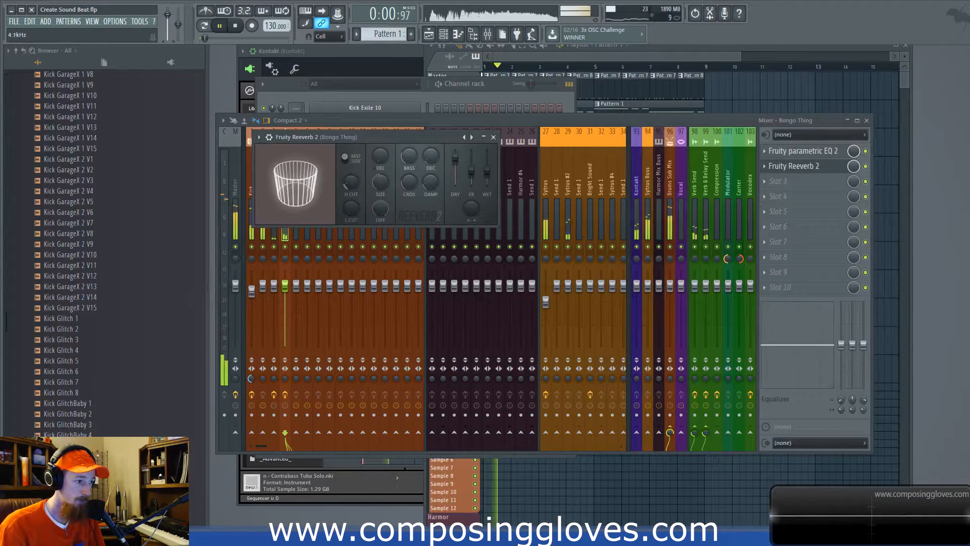
{"action": "left_click_drag", "start_coordinate": [487, 171], "coordinate": [487, 160]}
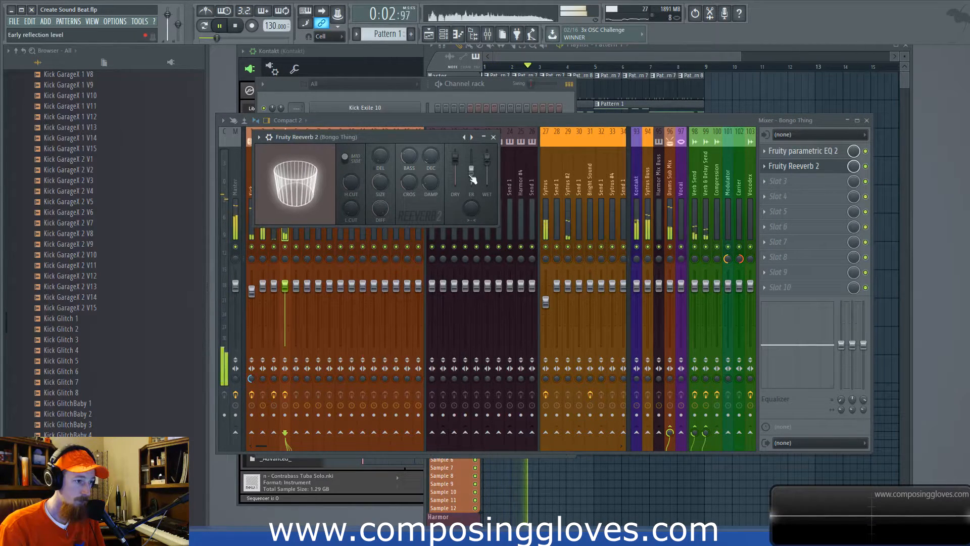
{"action": "mouse_move", "coordinate": [352, 208]}
{"action": "left_mouse_down"}
{"action": "mouse_move", "coordinate": [351, 177]}
{"action": "mouse_move", "coordinate": [351, 208]}
{"action": "left_mouse_up"}
{"action": "left_click_drag", "start_coordinate": [429, 156], "coordinate": [430, 146]}
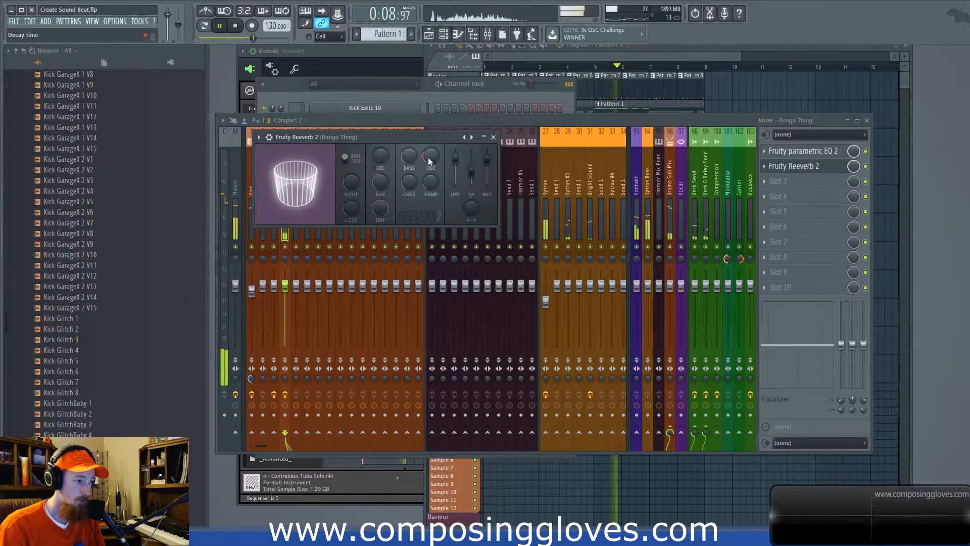
Audition the Conga Dubway 2 sample through its reverb, on its own and within the arrangement
{"action": "key", "text": "space"}
{"action": "key", "text": "F6"}
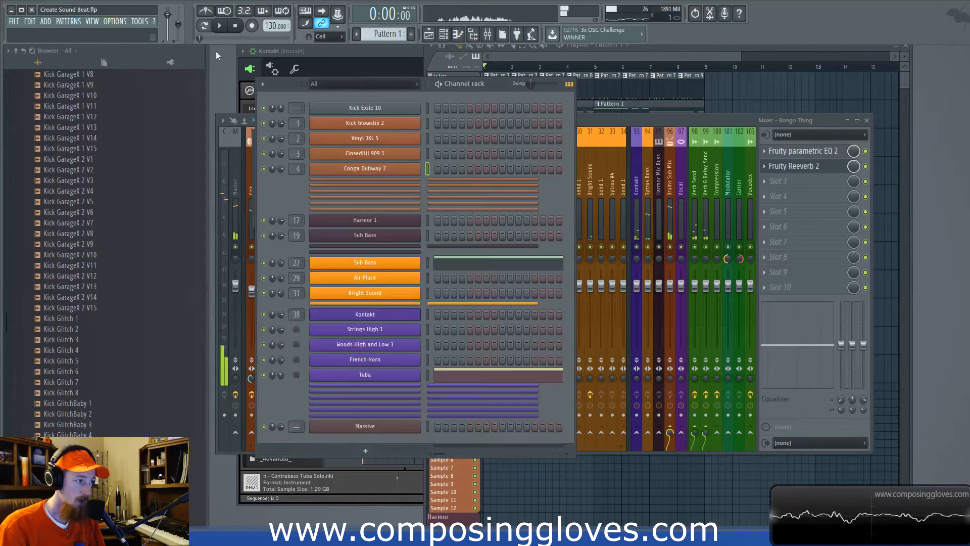
{"action": "left_click", "coordinate": [384, 167]}
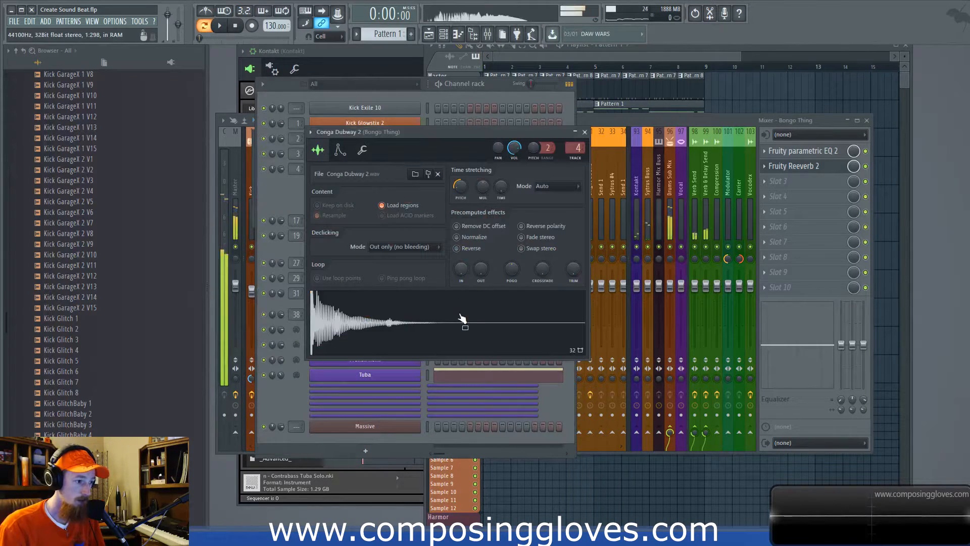
{"action": "left_click", "coordinate": [831, 171]}
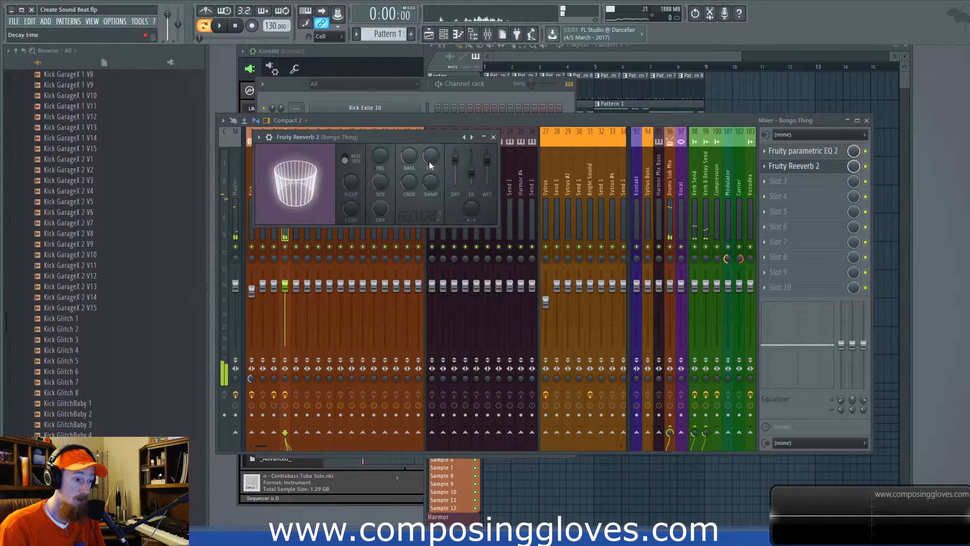
{"action": "key", "text": "space"}
{"action": "left_click", "coordinate": [617, 58]}
{"action": "key", "text": "space"}
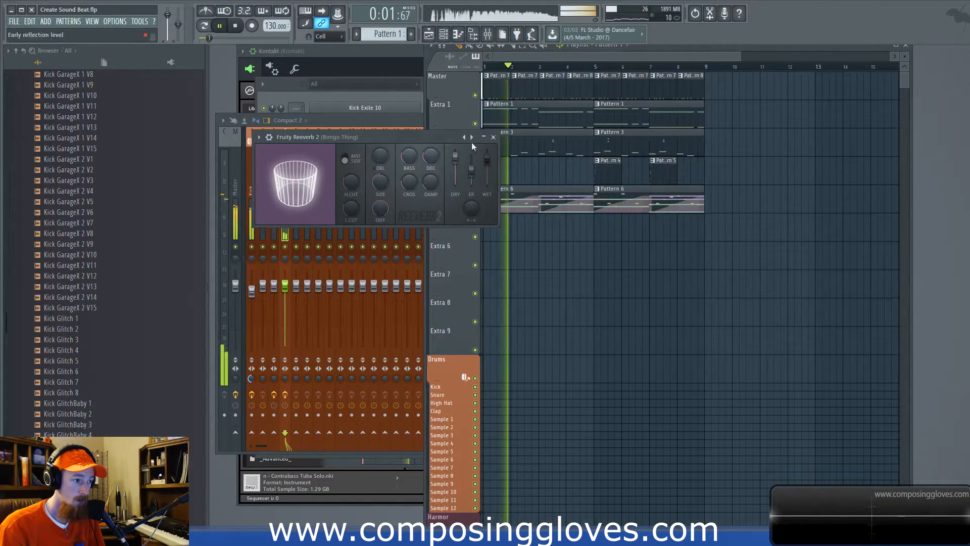
{"action": "left_click", "coordinate": [361, 118]}
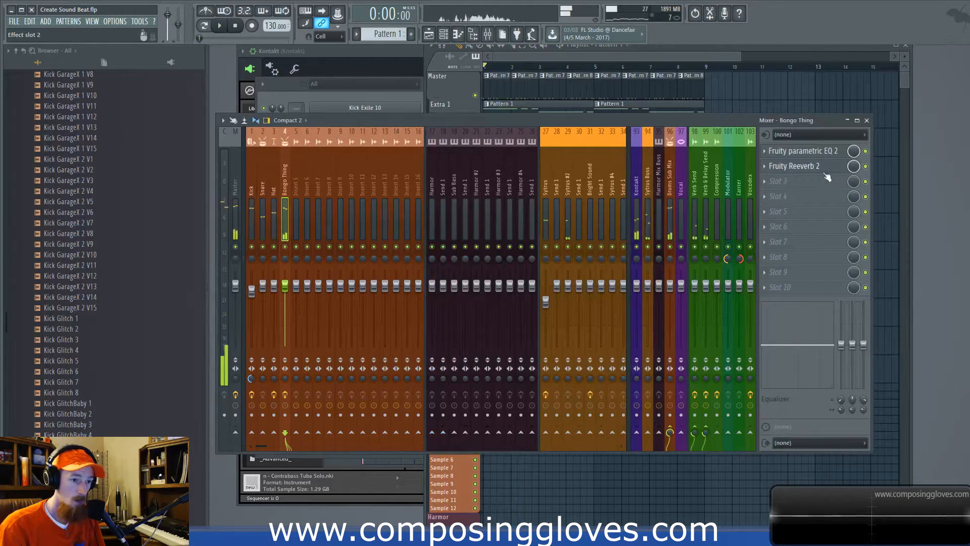
Insert Fruity Parametric EQ 2 in the Bongo Thing's slot 3, rolling off the lows and cutting about 3.5 dB around 625 Hz
{"action": "left_click", "coordinate": [831, 179]}
{"action": "left_click", "coordinate": [754, 236]}
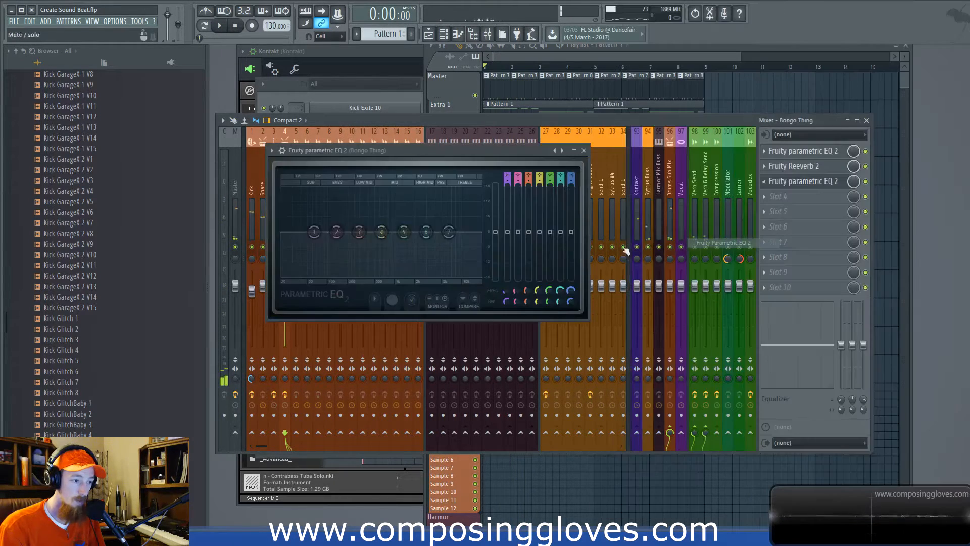
{"action": "left_click_drag", "start_coordinate": [417, 148], "coordinate": [452, 132]}
{"action": "key", "text": "space"}
{"action": "left_click_drag", "start_coordinate": [397, 216], "coordinate": [457, 217]}
{"action": "left_click_drag", "start_coordinate": [415, 242], "coordinate": [416, 225]}
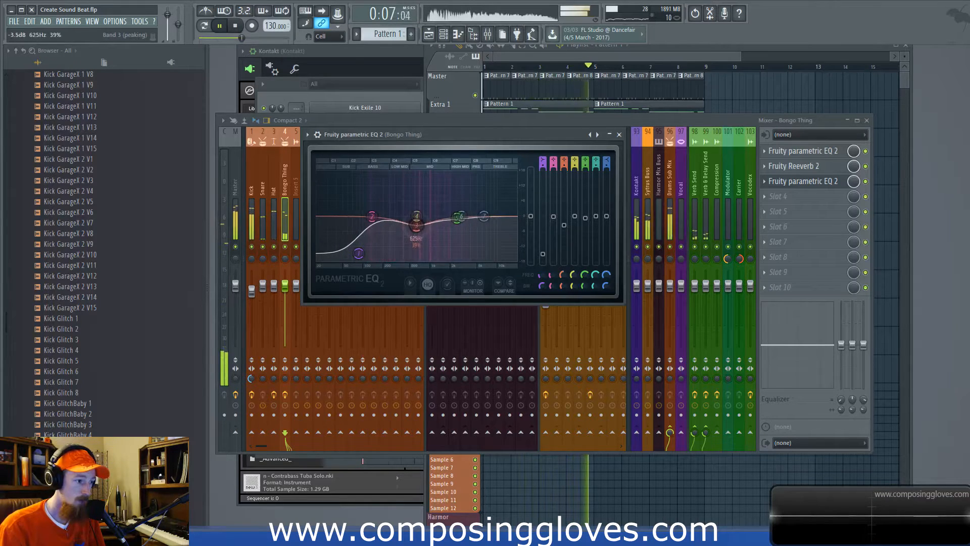
In the Bongo Thing's slot 3 EQ, lower the high shelf by about 8.4 dB and cut band 2 by about 1.2 dB at 130 Hz
{"action": "left_click_drag", "start_coordinate": [483, 217], "coordinate": [478, 237]}
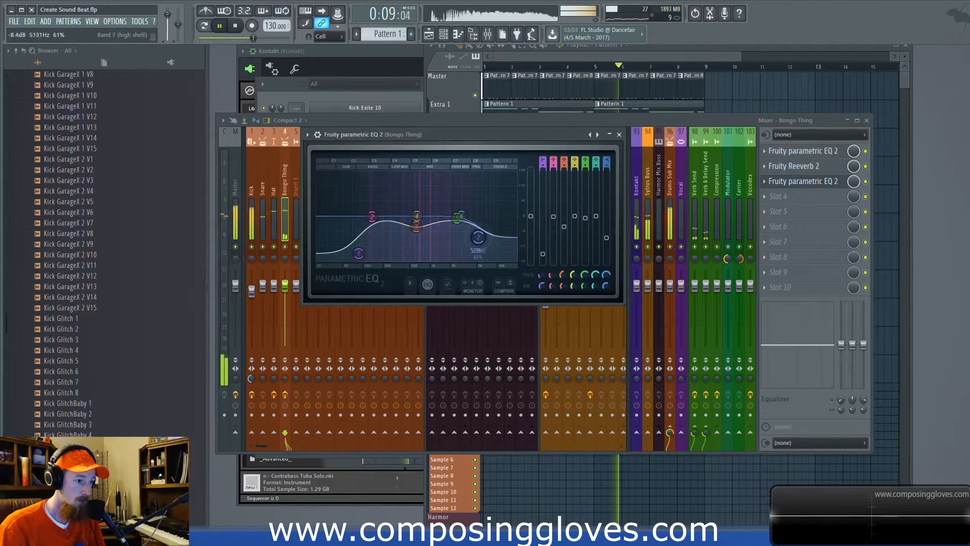
{"action": "left_click_drag", "start_coordinate": [417, 217], "coordinate": [370, 219]}
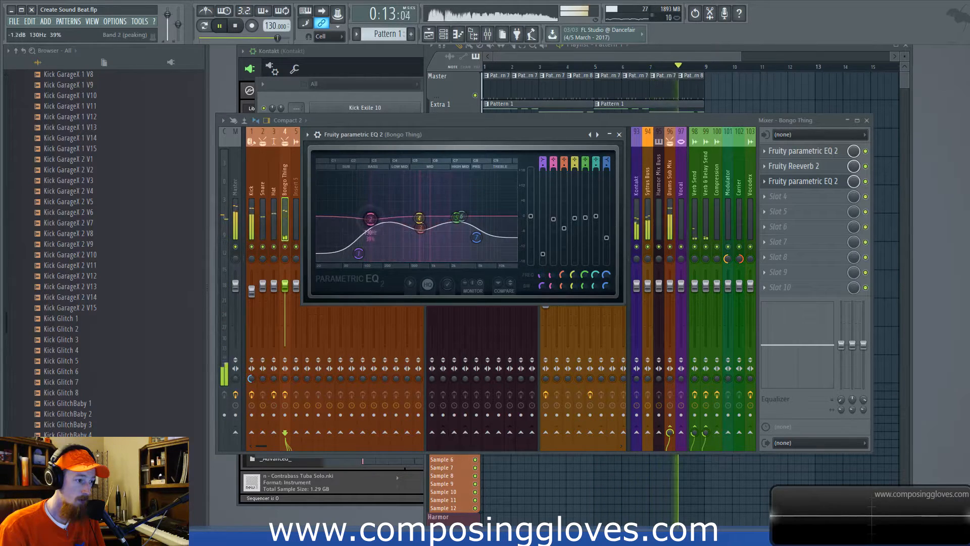
{"action": "left_click", "coordinate": [620, 135]}
{"action": "left_click", "coordinate": [578, 55]}
{"action": "key", "text": "space"}
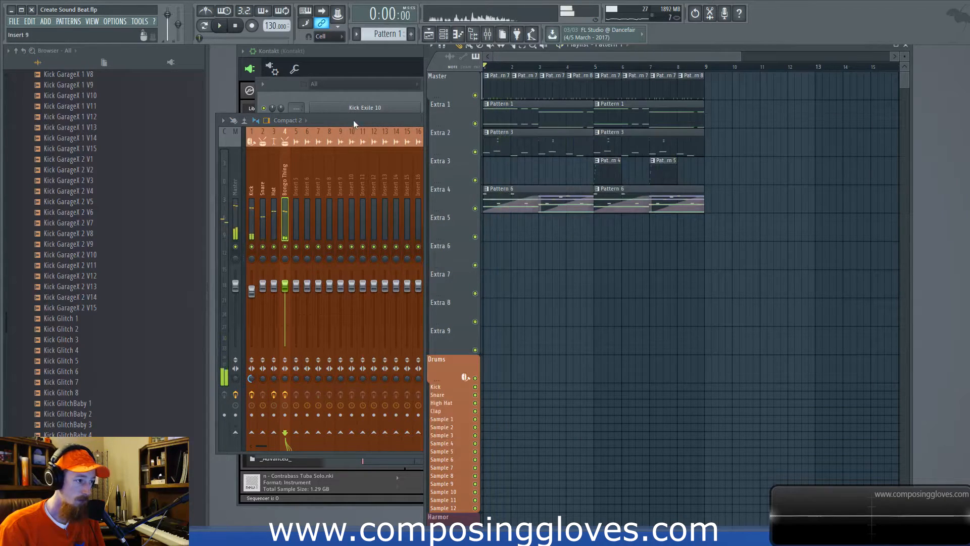
{"action": "left_click", "coordinate": [353, 122]}
Set the Tuba channel's volume to about 50% while auditioning the arrangement
{"action": "left_click", "coordinate": [296, 94]}
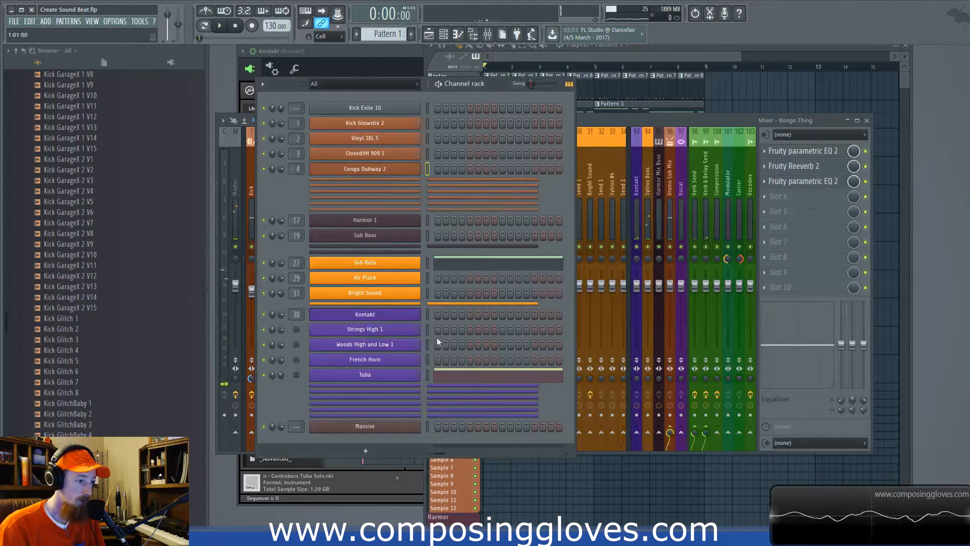
{"action": "left_click", "coordinate": [389, 378]}
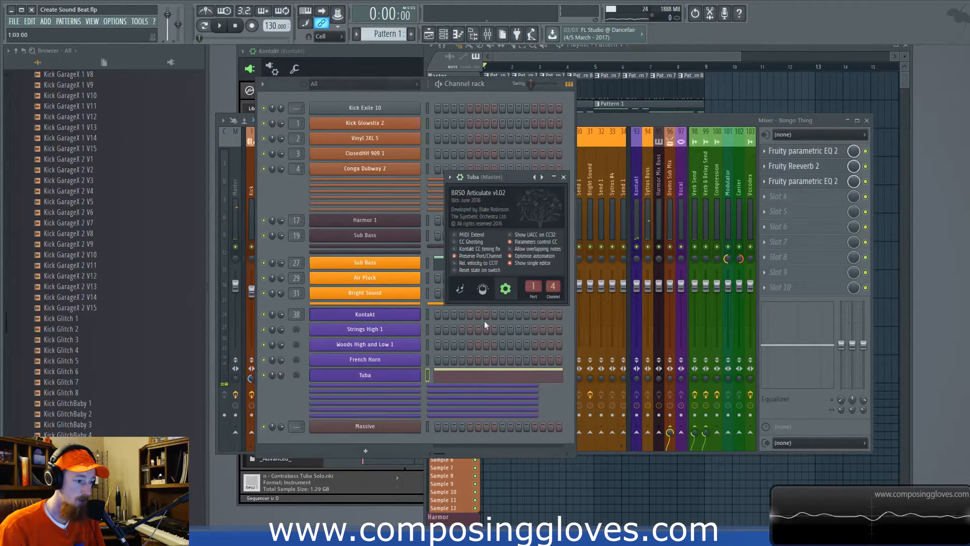
{"action": "left_click", "coordinate": [460, 178]}
{"action": "key", "text": "space"}
{"action": "left_click_drag", "start_coordinate": [524, 193], "coordinate": [526, 201]}
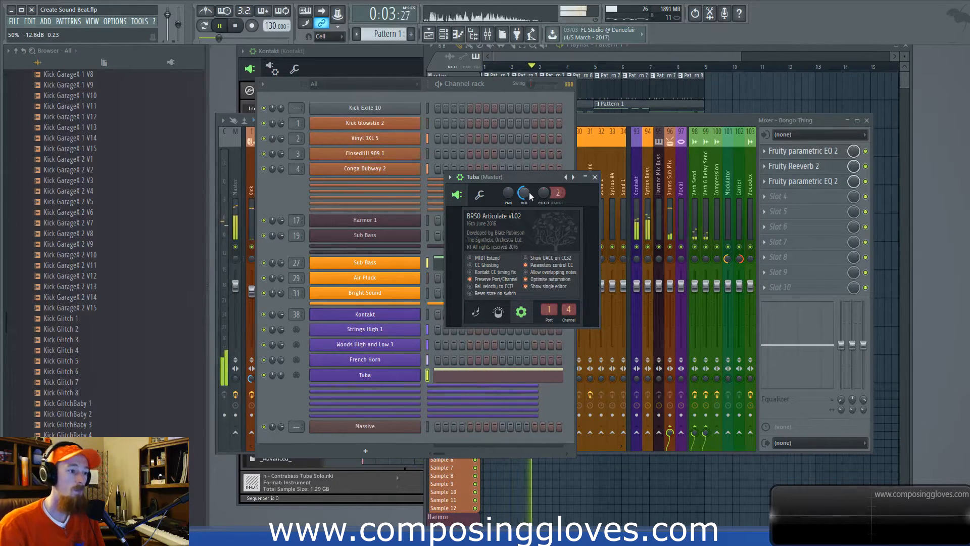
{"action": "left_click", "coordinate": [595, 177]}
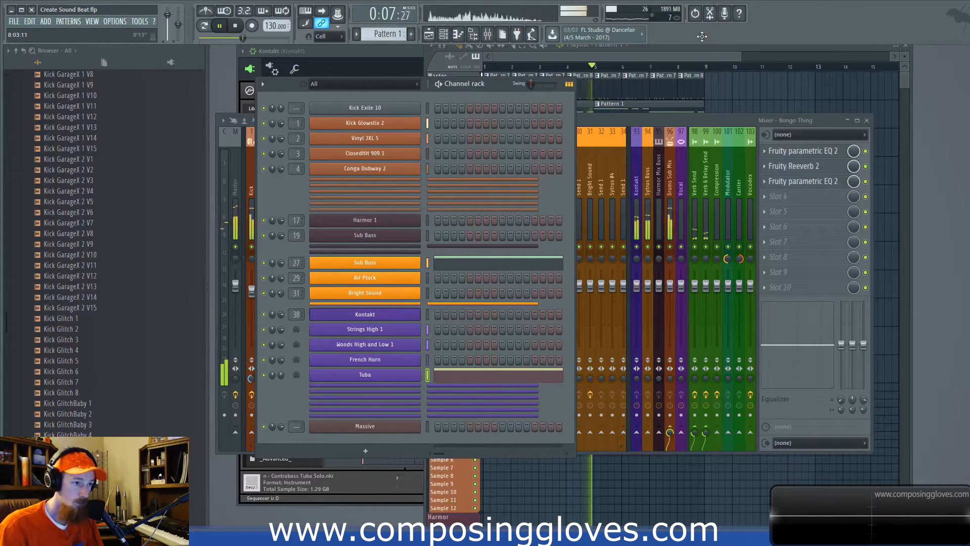
{"action": "left_click", "coordinate": [680, 57]}
{"action": "key", "text": "space"}
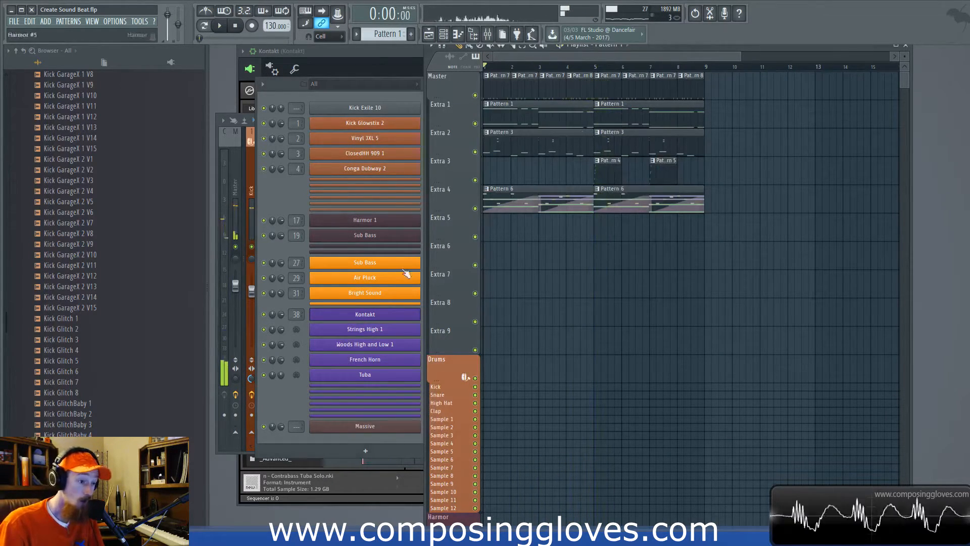
Examine the Woods High instrument in Kontakt and the instrument list of the Spitfire Symphonic Brass library
{"action": "left_click", "coordinate": [258, 353]}
{"action": "left_click", "coordinate": [377, 318]}
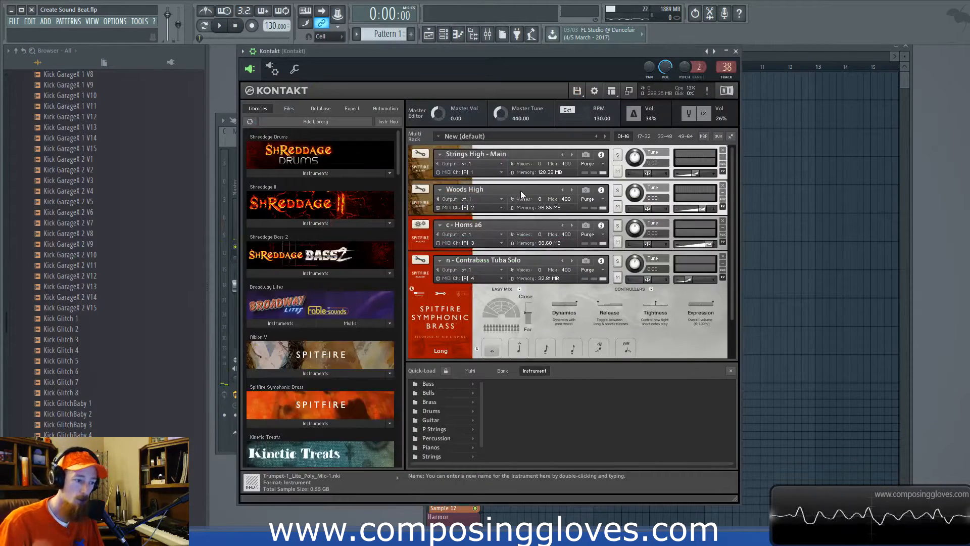
{"action": "left_click", "coordinate": [421, 275]}
{"action": "left_click", "coordinate": [415, 208]}
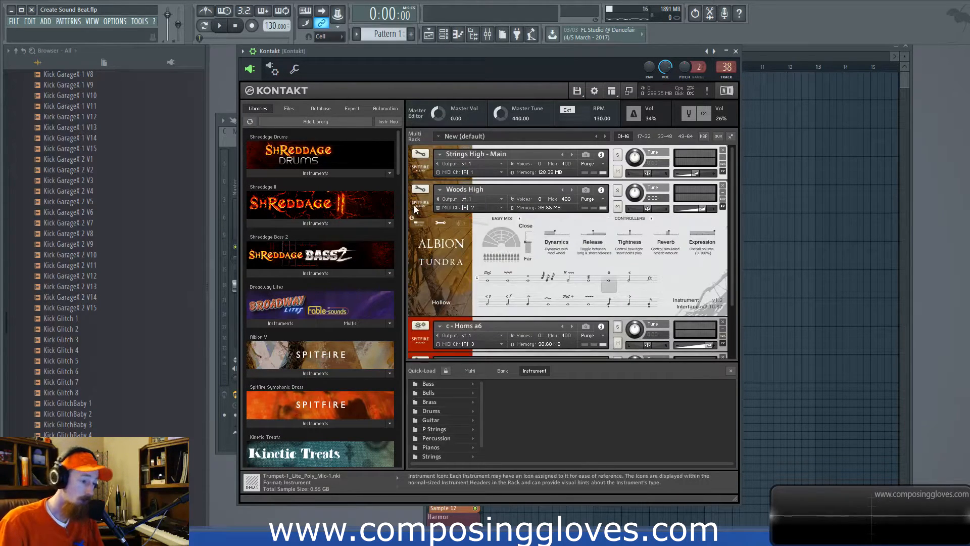
{"action": "left_click", "coordinate": [415, 209]}
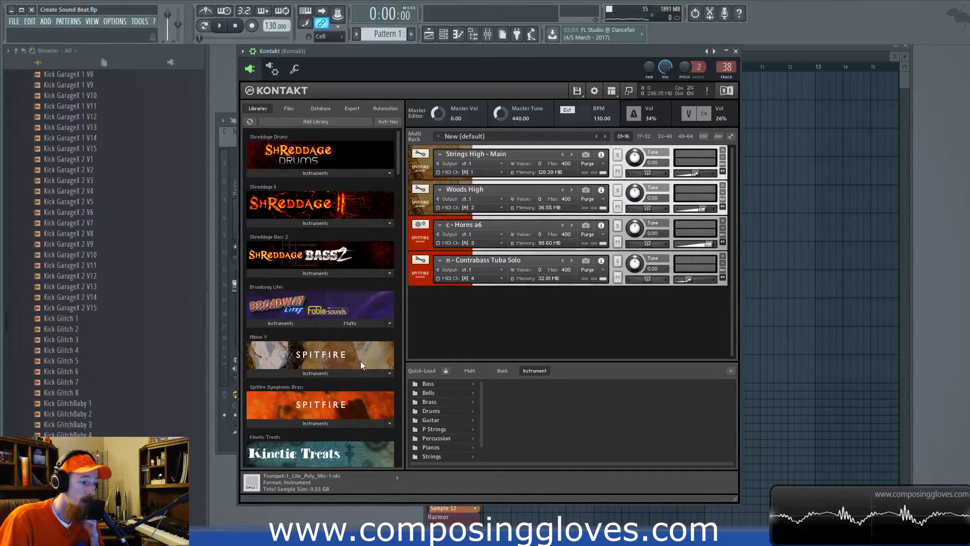
{"action": "left_click", "coordinate": [357, 422]}
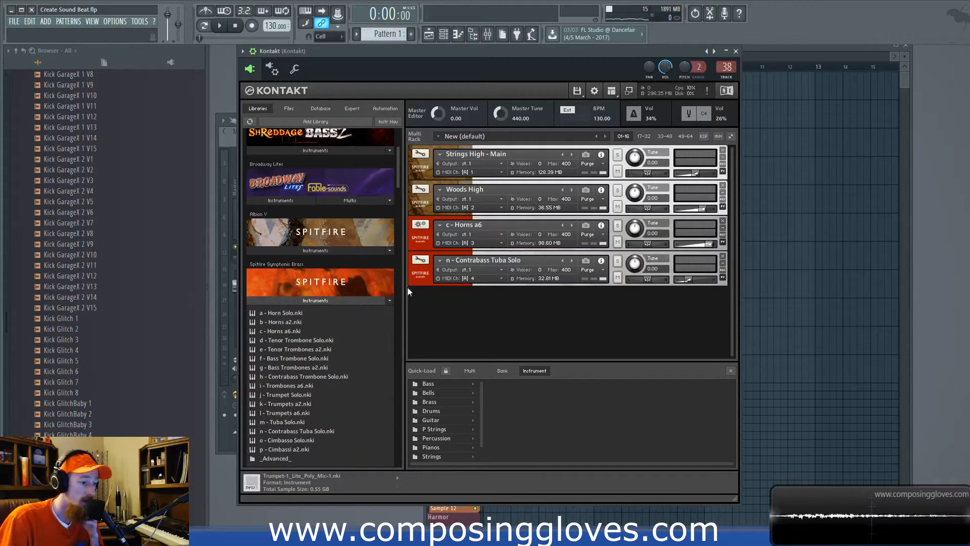
{"action": "left_click", "coordinate": [328, 305]}
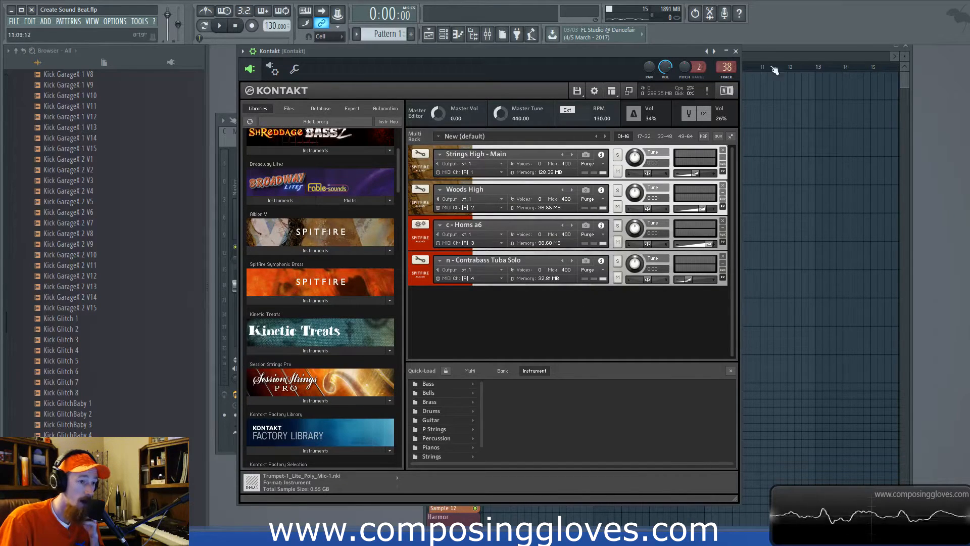
Close the Kontakt window and add an FM8 instrument channel to the channel rack
{"action": "left_click", "coordinate": [735, 51]}
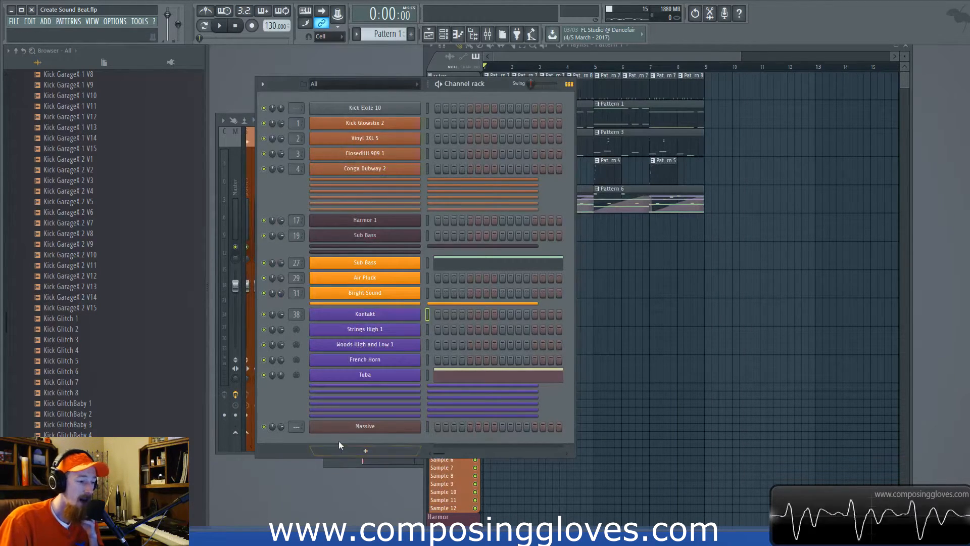
{"action": "left_click", "coordinate": [350, 450]}
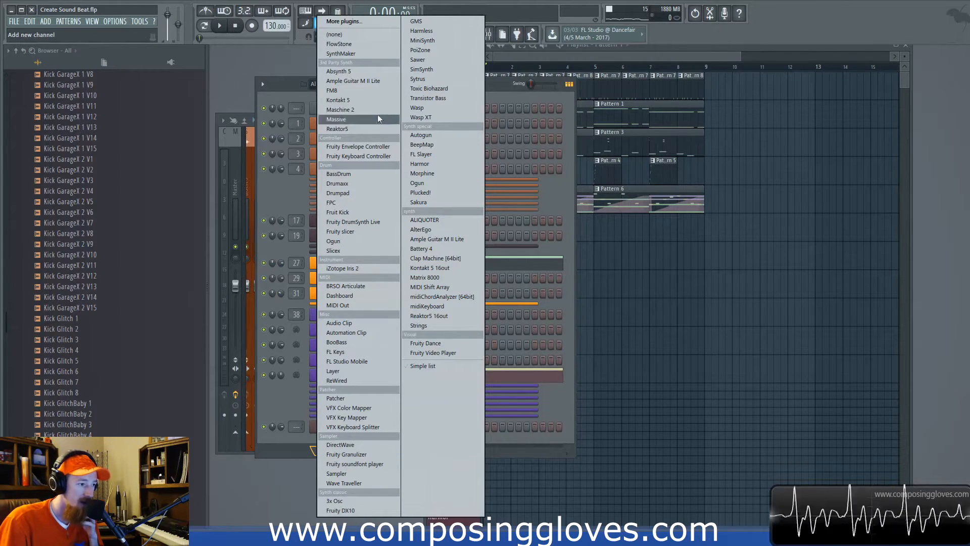
{"action": "left_click", "coordinate": [374, 90]}
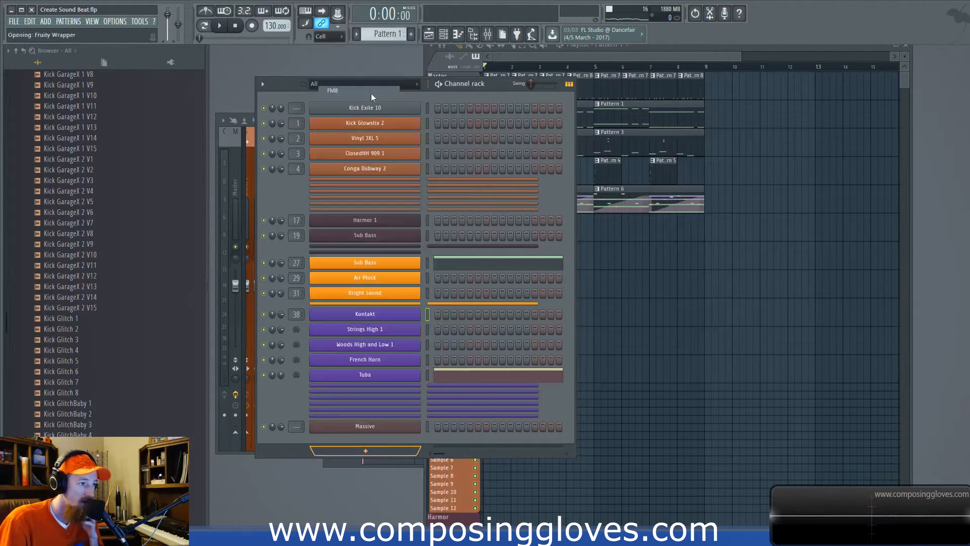
{"action": "left_click_drag", "start_coordinate": [485, 191], "coordinate": [487, 132]}
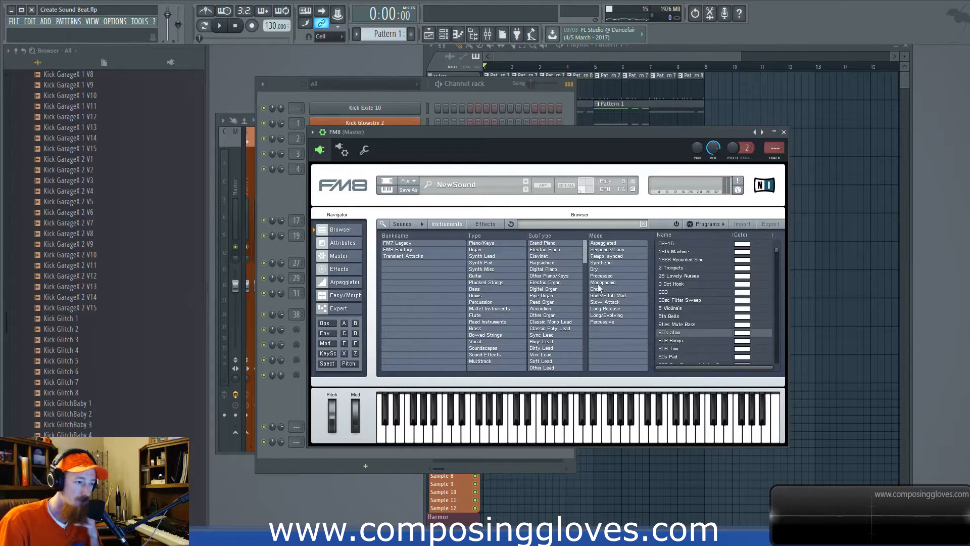
Filter FM8's presets to the Synth Pad type and audition Ad Parnassum 2, Bow Zinger, Bubbleton and Brass Pad
{"action": "scroll", "coordinate": [747, 286], "scroll_direction": "down", "scroll_amount": 5}
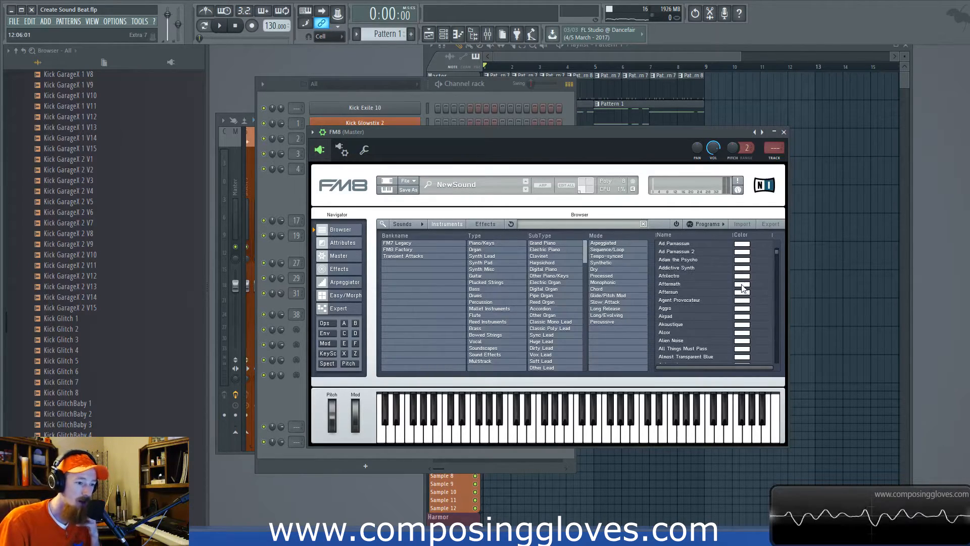
{"action": "left_click", "coordinate": [492, 263]}
{"action": "left_click", "coordinate": [689, 301]}
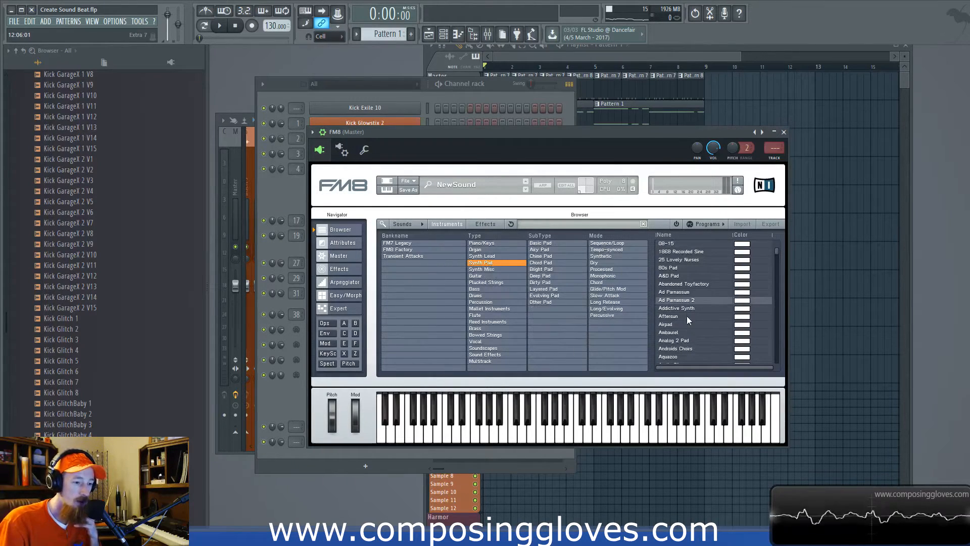
{"action": "left_click", "coordinate": [684, 299]}
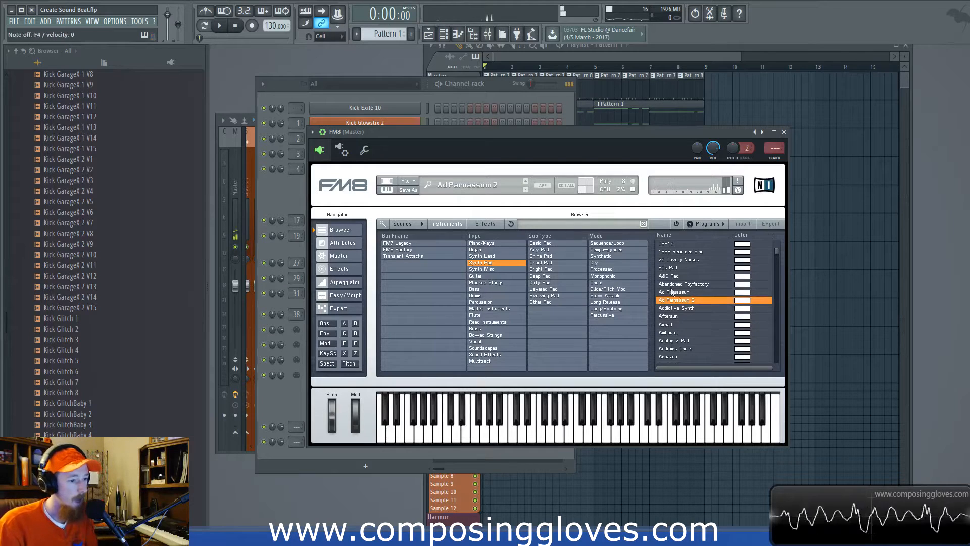
{"action": "scroll", "coordinate": [693, 322], "scroll_direction": "down", "scroll_amount": 6}
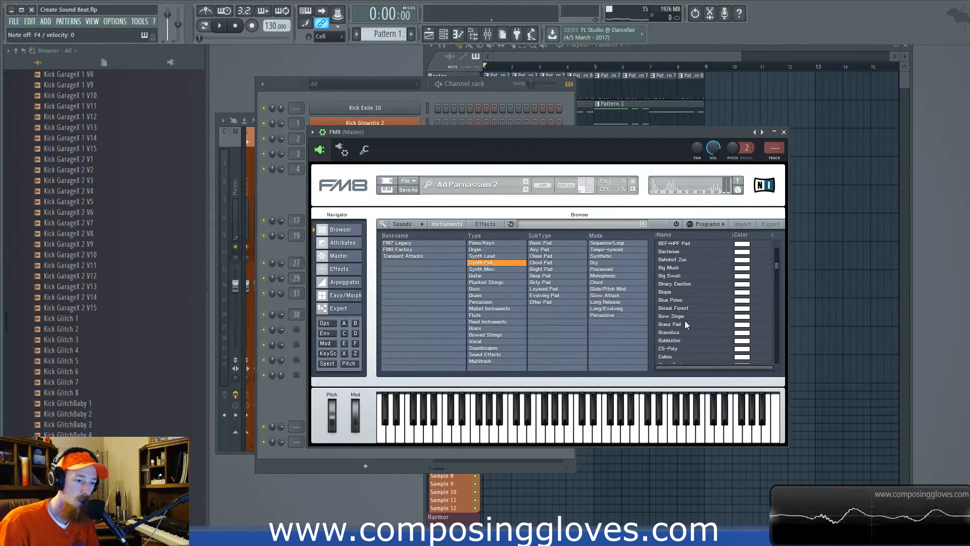
{"action": "left_click", "coordinate": [684, 319]}
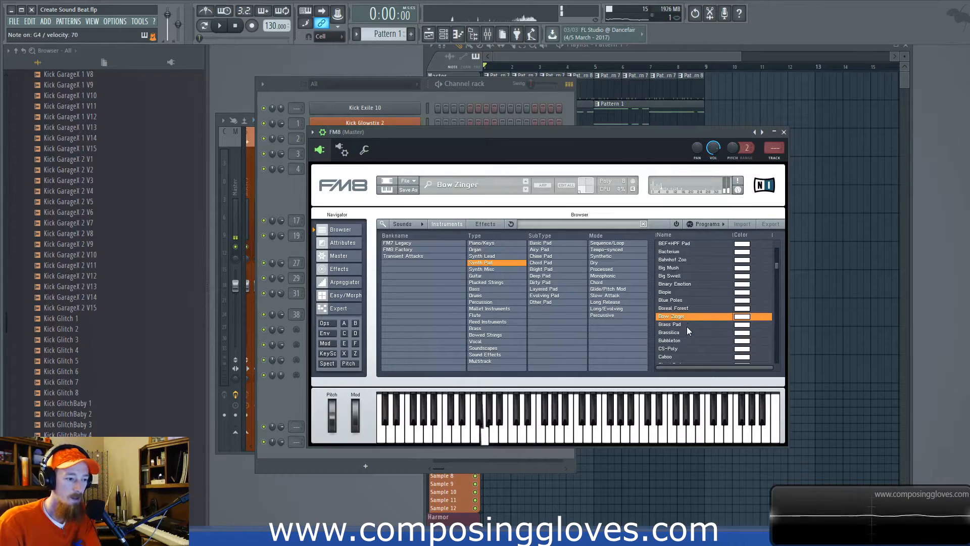
{"action": "left_click", "coordinate": [687, 326]}
{"action": "left_click", "coordinate": [690, 337]}
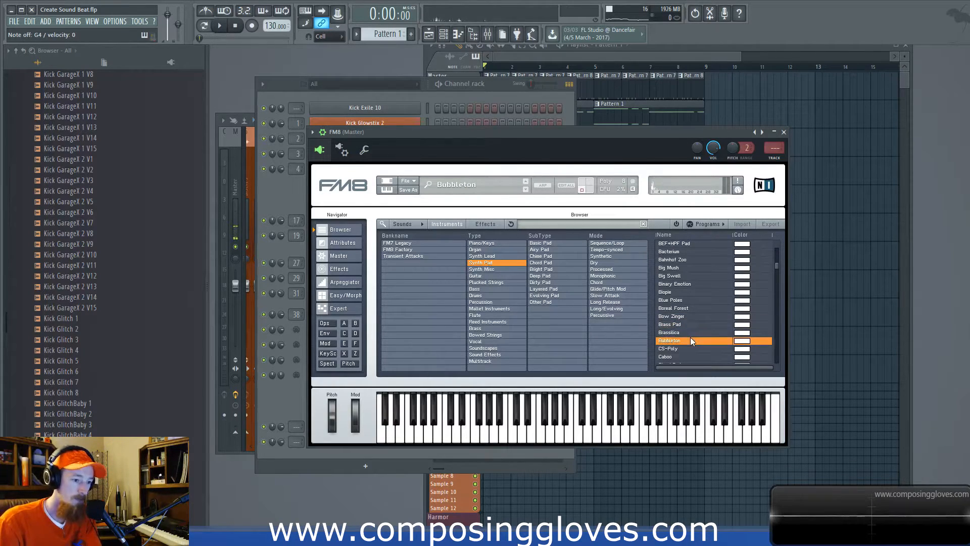
{"action": "left_click", "coordinate": [689, 325]}
Audition more FM8 synth pads, including Dawn's Nearing and Detune Pad, then load the Feedpad preset and close FM8
{"action": "scroll", "coordinate": [687, 326], "scroll_direction": "down", "scroll_amount": 3}
{"action": "scroll", "coordinate": [686, 323], "scroll_direction": "down", "scroll_amount": 3}
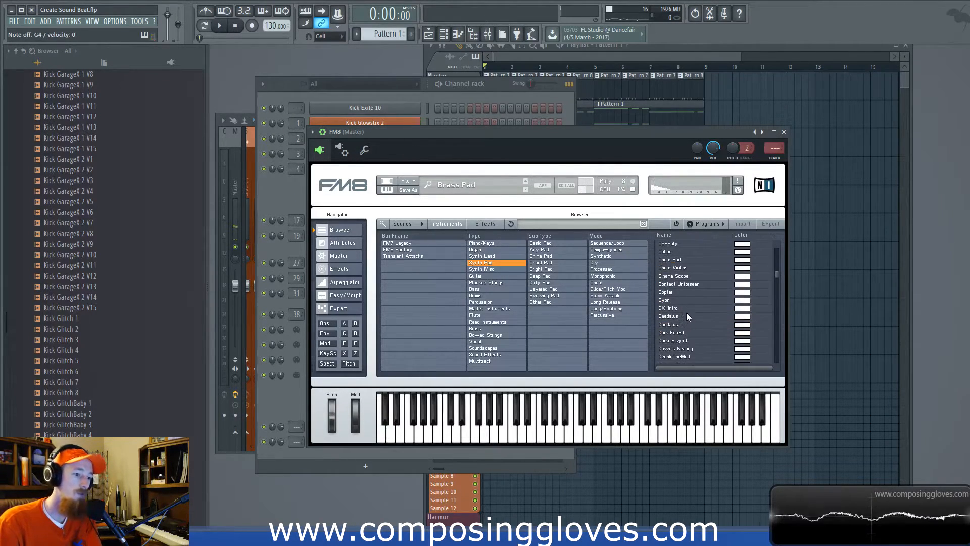
{"action": "left_click", "coordinate": [687, 298]}
{"action": "left_click", "coordinate": [692, 347]}
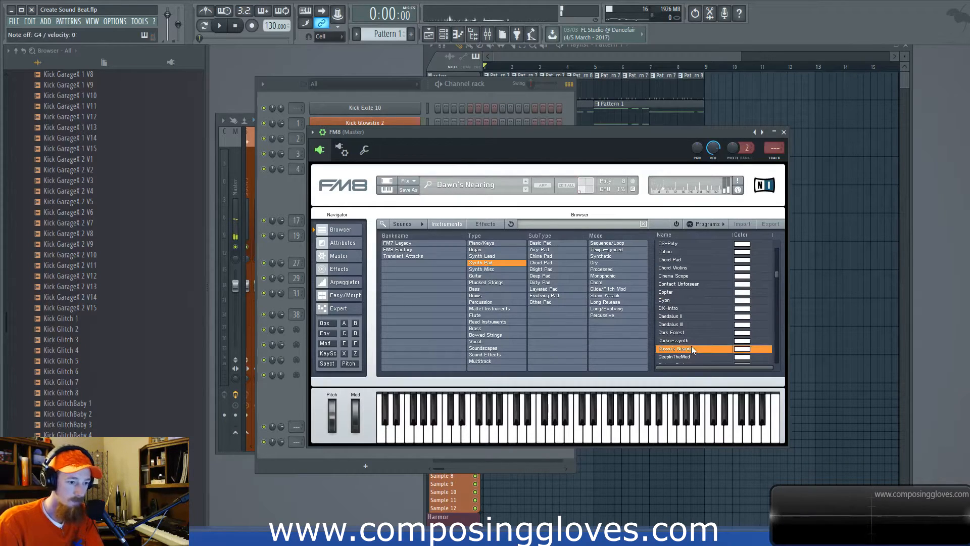
{"action": "scroll", "coordinate": [695, 327], "scroll_direction": "down", "scroll_amount": 2}
{"action": "left_click", "coordinate": [695, 326]}
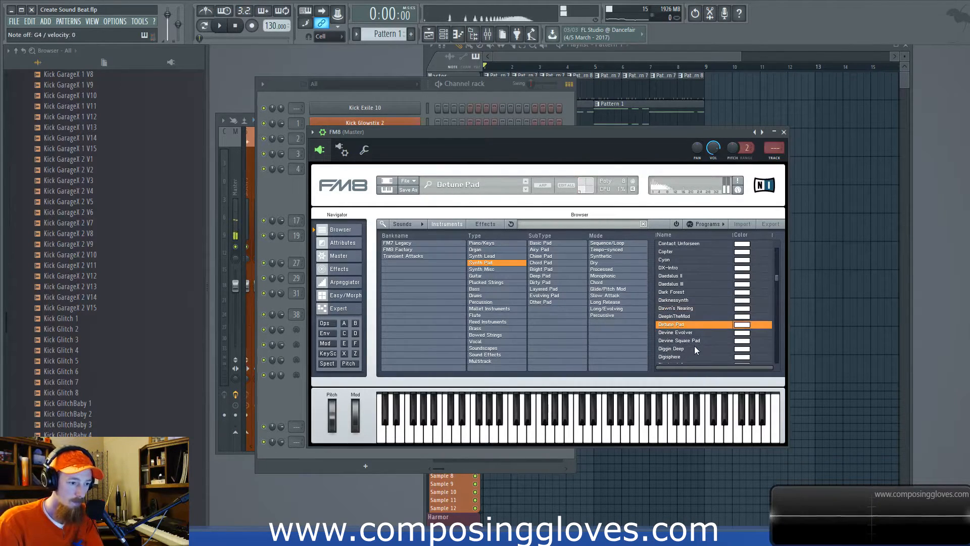
{"action": "left_click", "coordinate": [694, 346]}
{"action": "scroll", "coordinate": [695, 346], "scroll_direction": "down", "scroll_amount": 2}
{"action": "left_click", "coordinate": [695, 344]}
{"action": "scroll", "coordinate": [695, 344], "scroll_direction": "down", "scroll_amount": 3}
{"action": "left_click", "coordinate": [696, 343]}
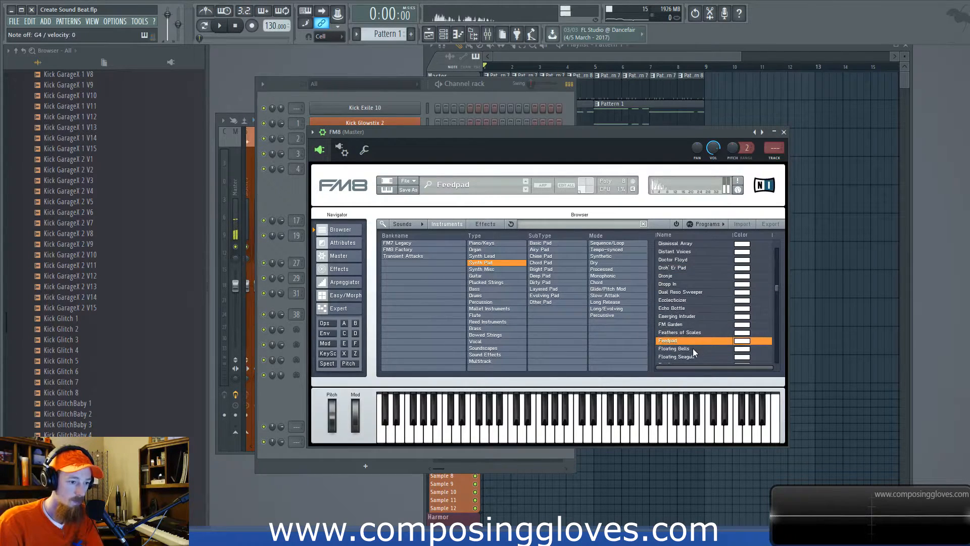
{"action": "left_click", "coordinate": [783, 131]}
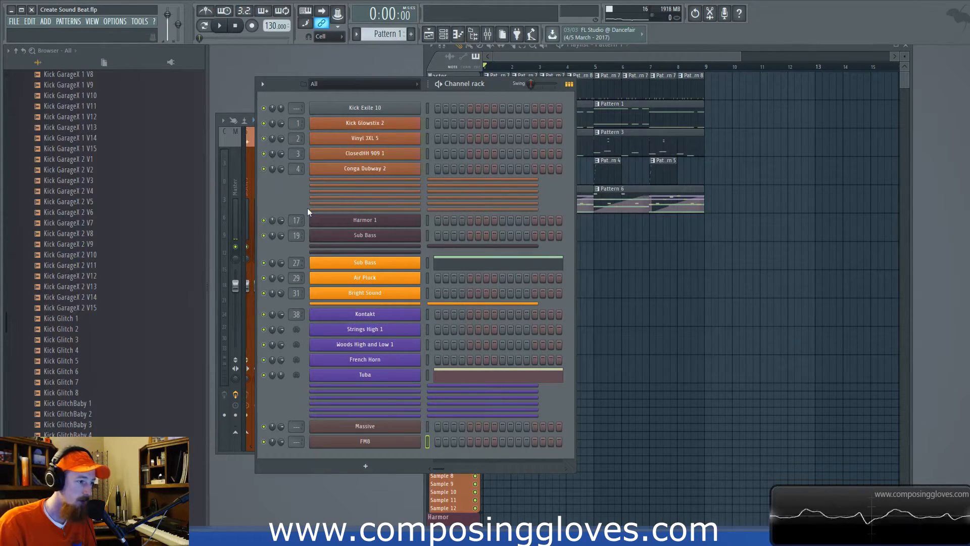
Copy the Tuba channel's notes in Pattern 1 and paste them into the FM8 channel
{"action": "right_click", "coordinate": [419, 442]}
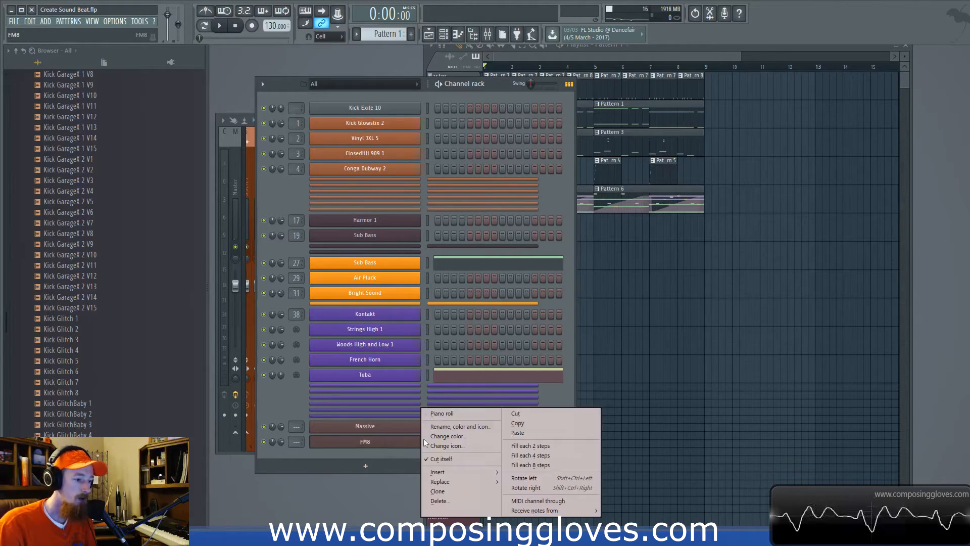
{"action": "right_click", "coordinate": [398, 375]}
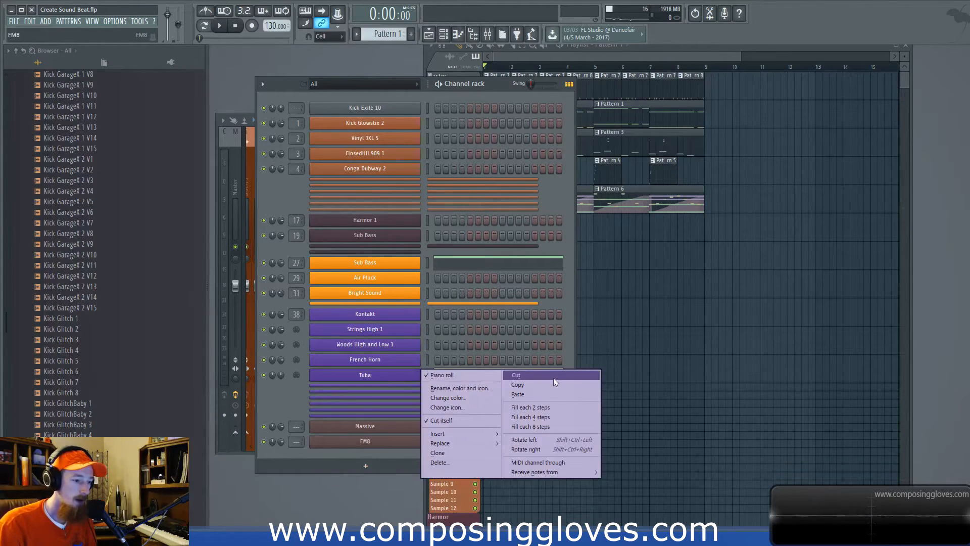
{"action": "left_click", "coordinate": [528, 385]}
{"action": "right_click", "coordinate": [385, 445]}
{"action": "left_click", "coordinate": [527, 435]}
Lower the FM8 channel's volume while playing back the arrangement, and close its window
{"action": "key", "text": "space"}
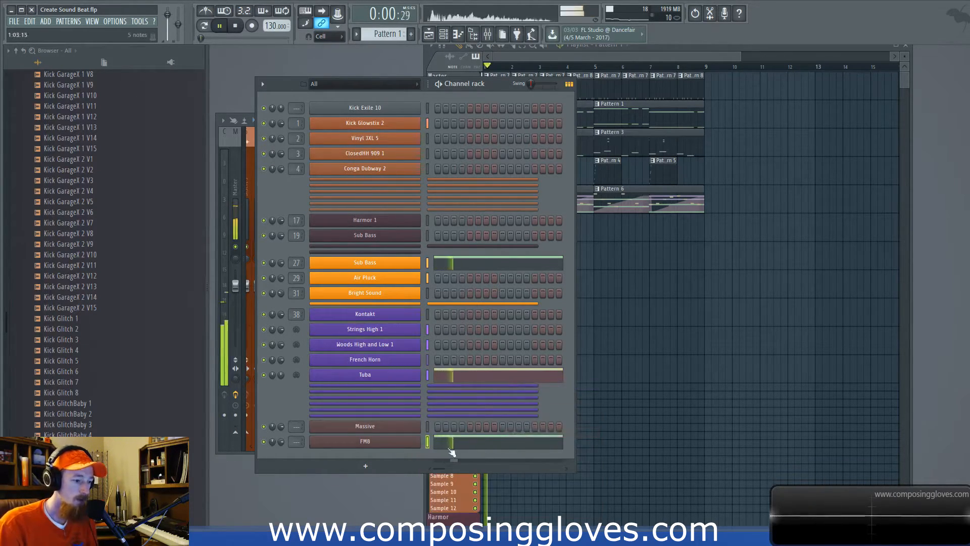
{"action": "left_click", "coordinate": [386, 444]}
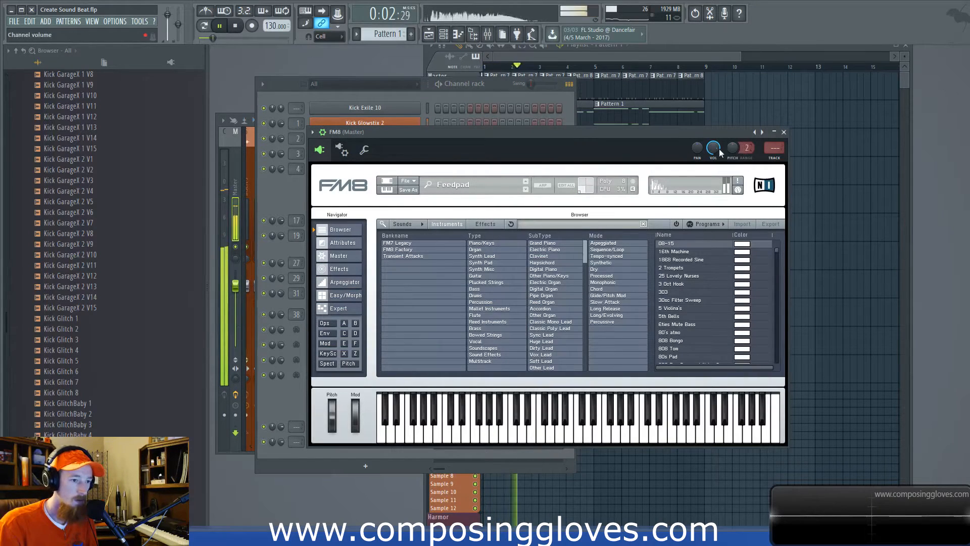
{"action": "left_click_drag", "start_coordinate": [713, 153], "coordinate": [713, 167]}
{"action": "key", "text": "space"}
{"action": "left_click", "coordinate": [784, 132]}
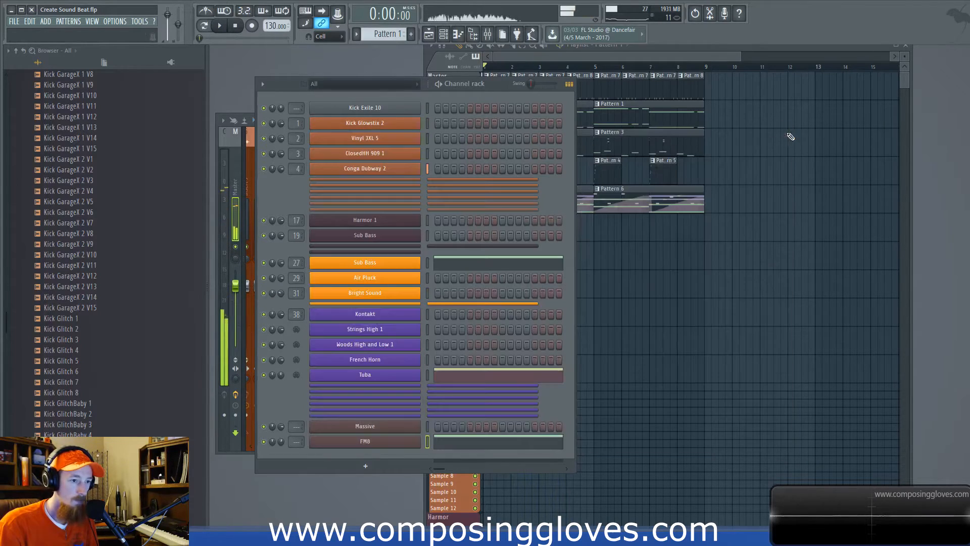
Add a second FM8 instrument channel to the channel rack
{"action": "left_click", "coordinate": [365, 466]}
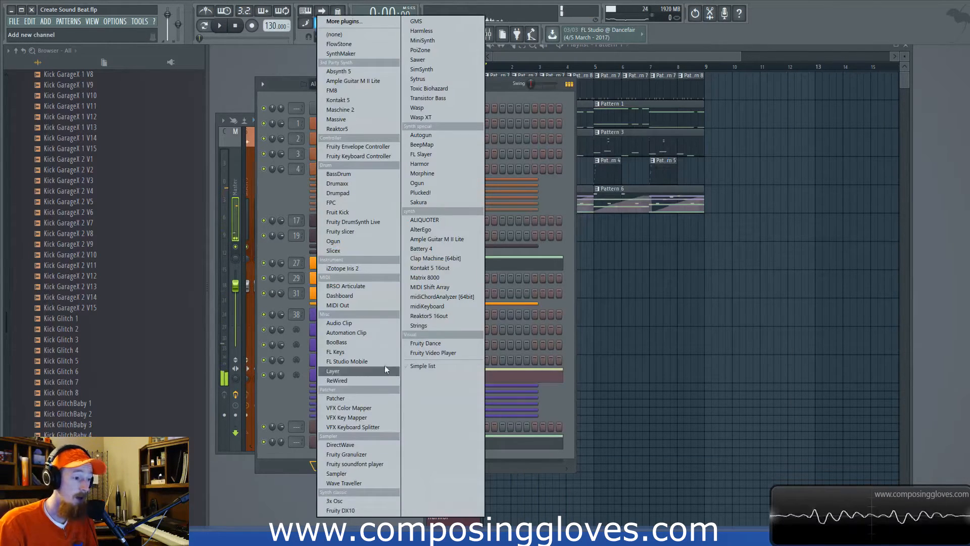
{"action": "left_click", "coordinate": [286, 409]}
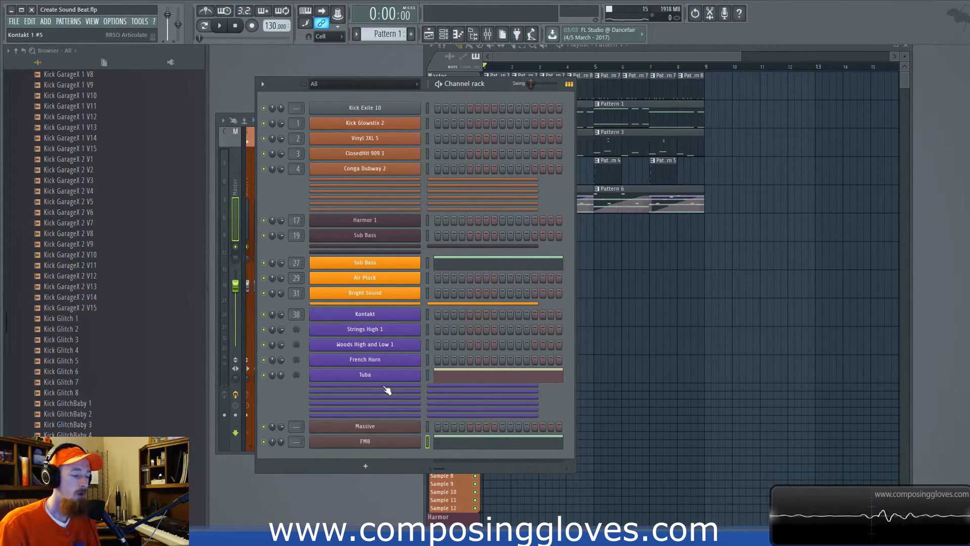
{"action": "left_click", "coordinate": [364, 465]}
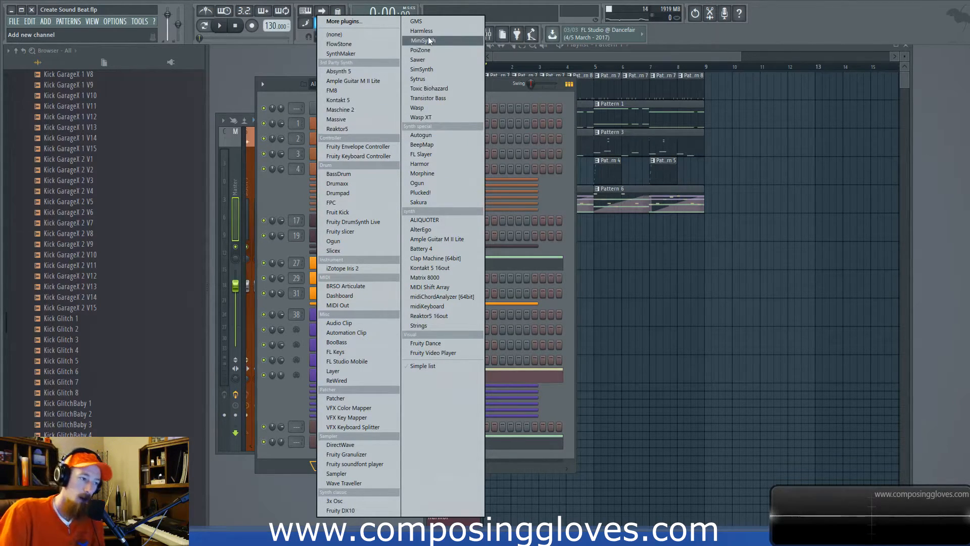
{"action": "left_click", "coordinate": [363, 93]}
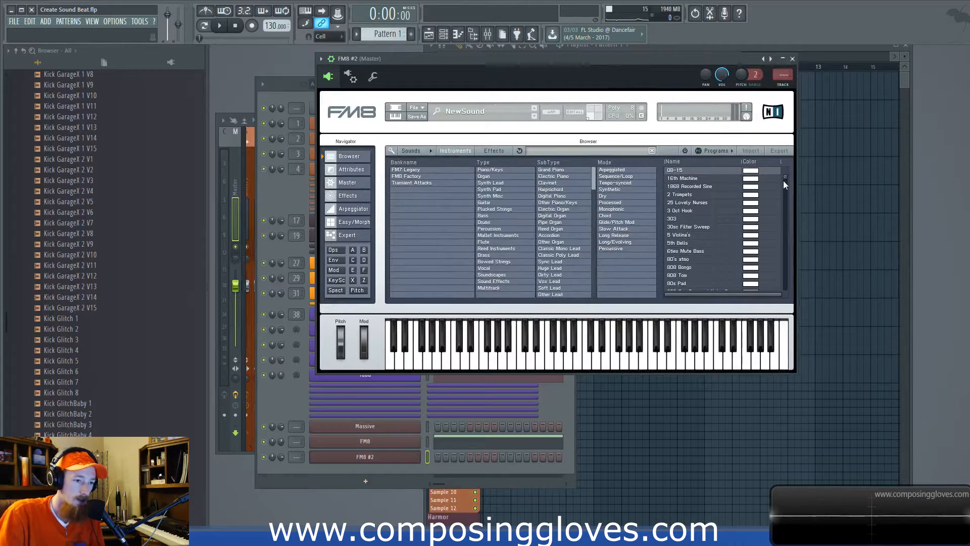
Filter the second FM8's presets to Synth Pad, try Droh' Er Pad, and load Dual Reso Sweeper
{"action": "scroll", "coordinate": [786, 184], "scroll_direction": "down", "scroll_amount": 10}
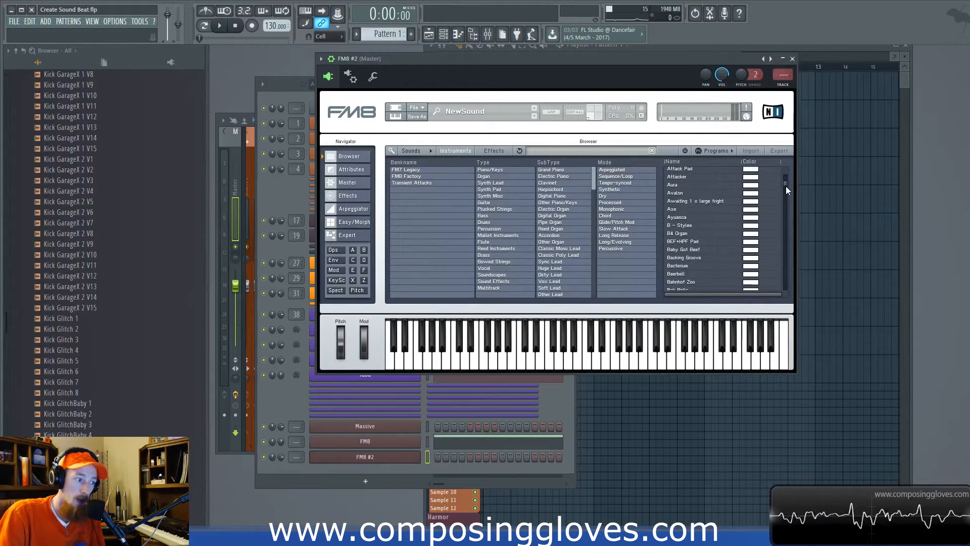
{"action": "left_click_drag", "start_coordinate": [787, 186], "coordinate": [787, 191]}
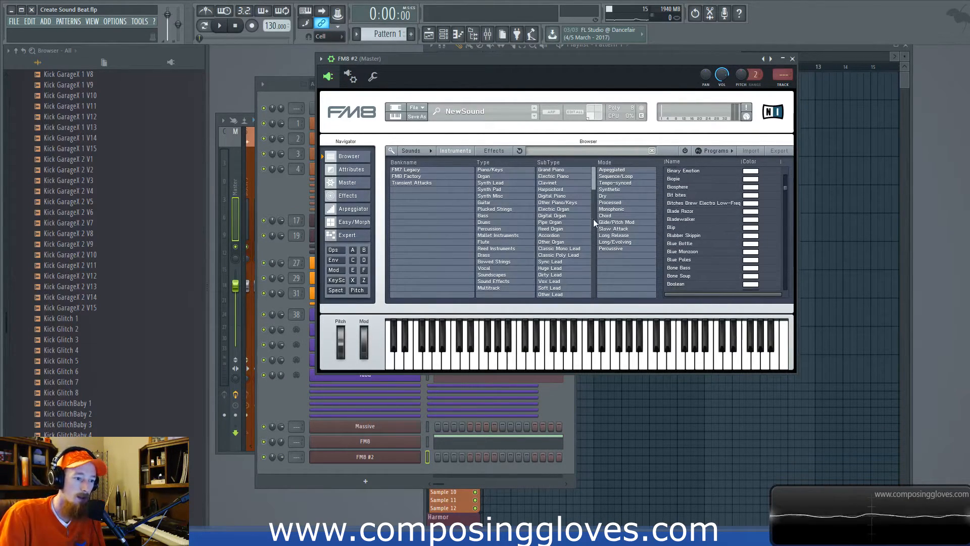
{"action": "left_click", "coordinate": [511, 202]}
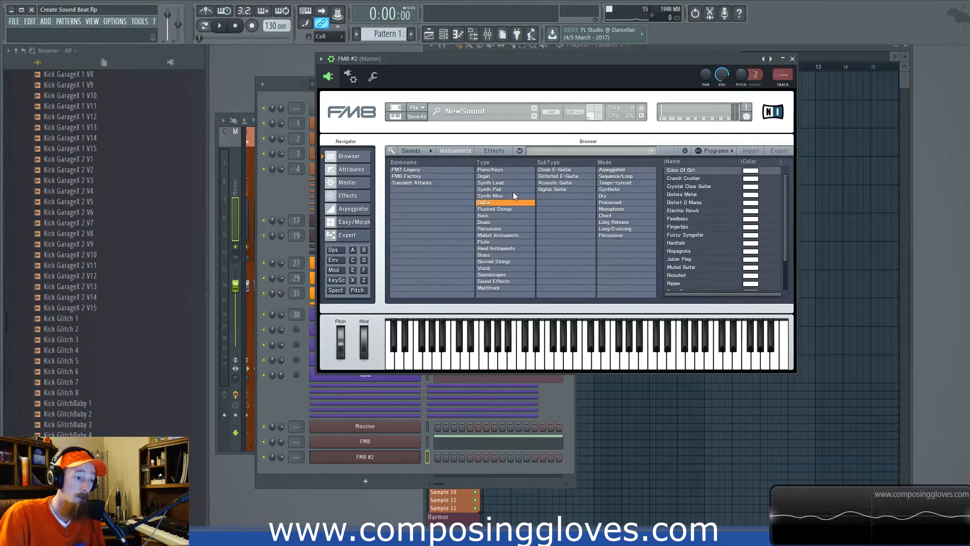
{"action": "left_click", "coordinate": [514, 192]}
{"action": "scroll", "coordinate": [705, 219], "scroll_direction": "down", "scroll_amount": 6}
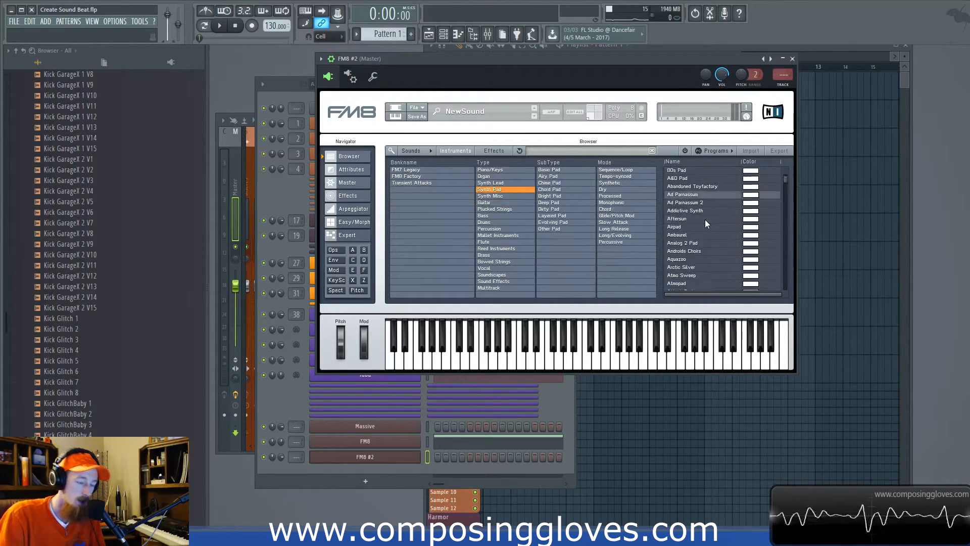
{"action": "scroll", "coordinate": [705, 219], "scroll_direction": "down", "scroll_amount": 7}
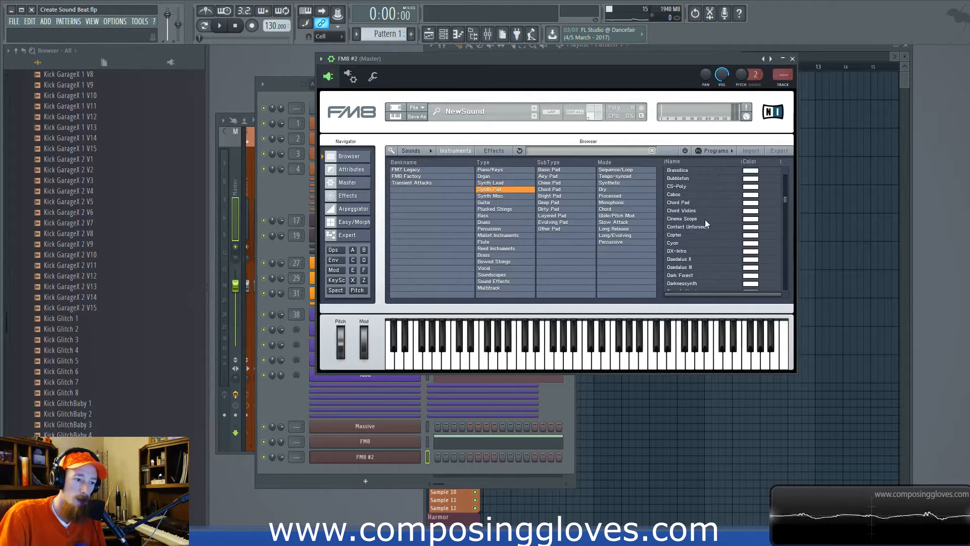
{"action": "scroll", "coordinate": [709, 234], "scroll_direction": "down", "scroll_amount": 3}
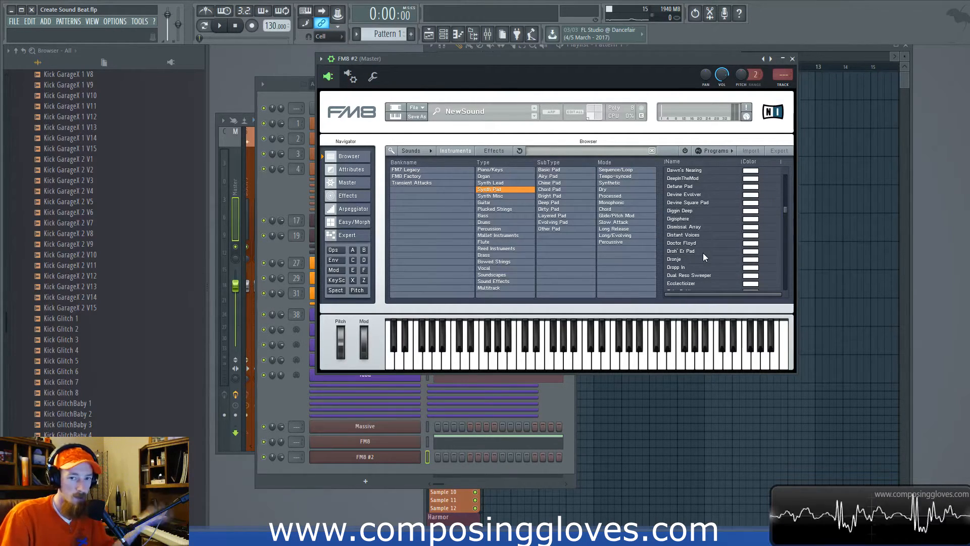
{"action": "left_click", "coordinate": [703, 253]}
{"action": "left_click_drag", "start_coordinate": [481, 70], "coordinate": [508, 103]}
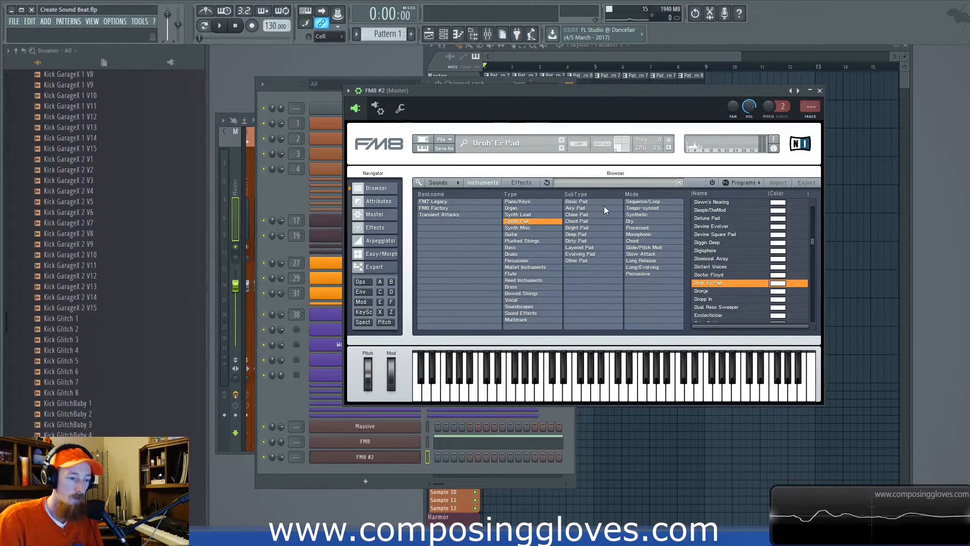
{"action": "left_click", "coordinate": [786, 308]}
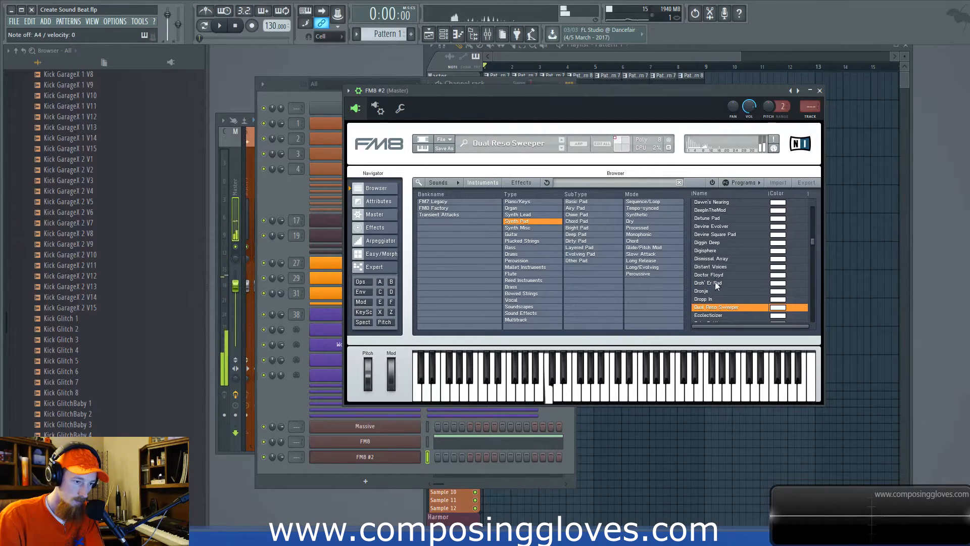
{"action": "left_click", "coordinate": [820, 90]}
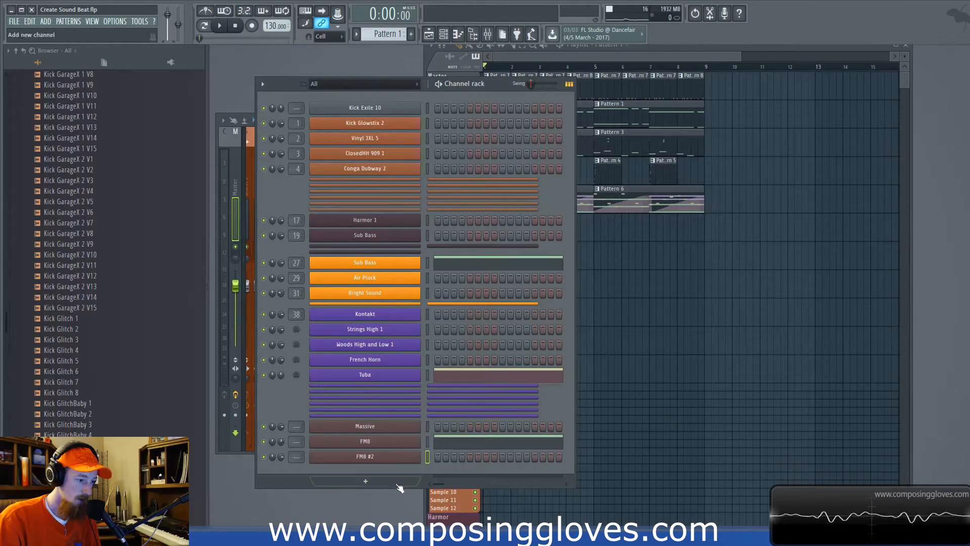
Select Pattern 6 and open the second FM8 channel's piano roll
{"action": "right_click", "coordinate": [410, 457]}
{"action": "key", "text": "Escape"}
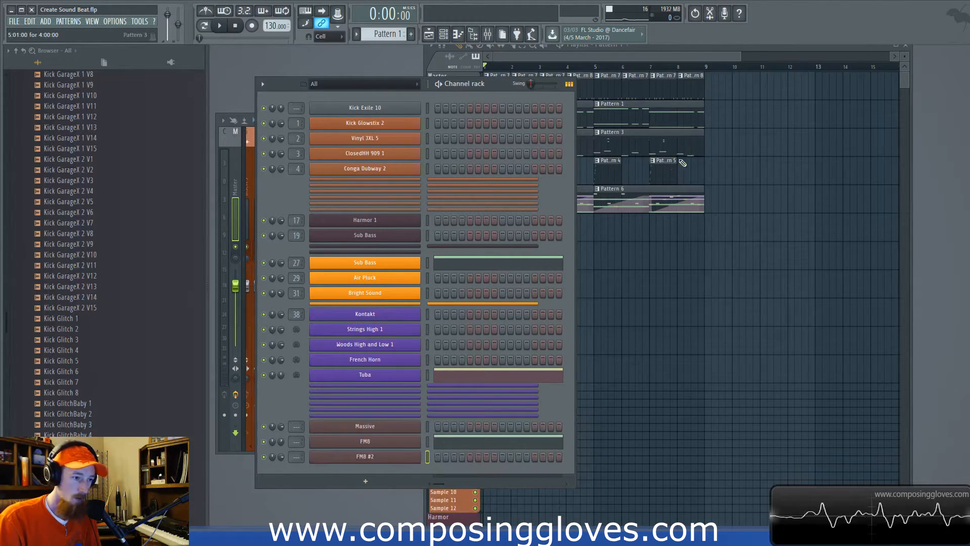
{"action": "left_click", "coordinate": [626, 191]}
{"action": "left_click", "coordinate": [298, 399]}
{"action": "right_click", "coordinate": [371, 457]}
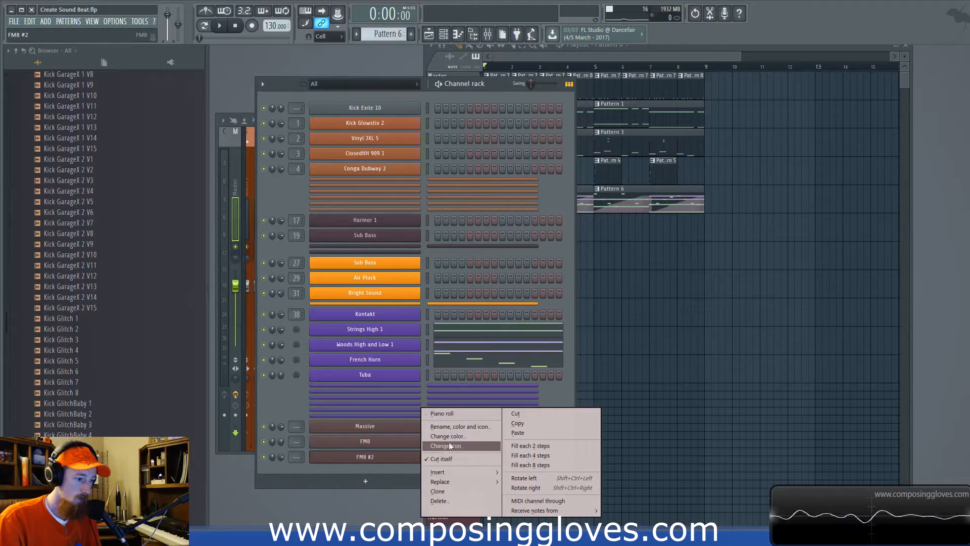
{"action": "left_click", "coordinate": [466, 417]}
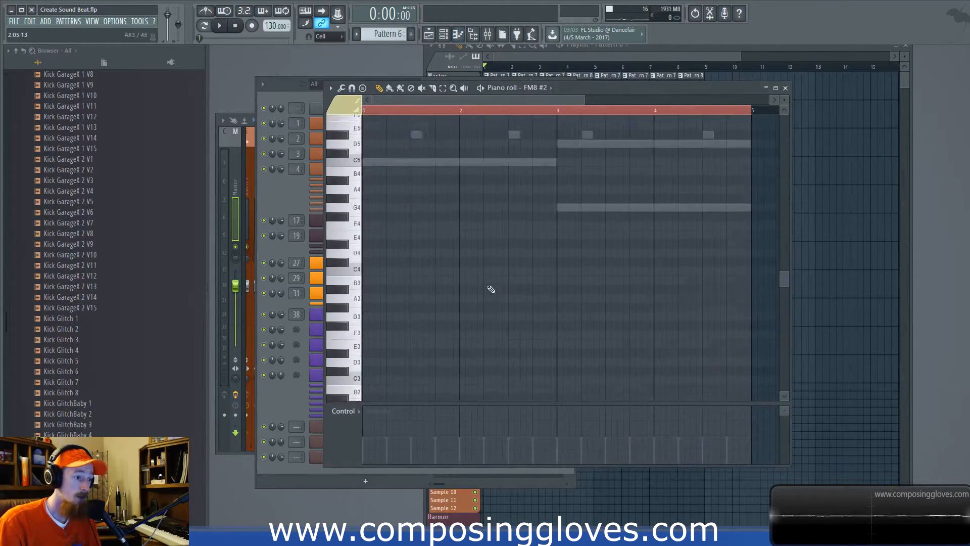
{"action": "scroll", "coordinate": [465, 280], "scroll_direction": "down", "scroll_amount": 2}
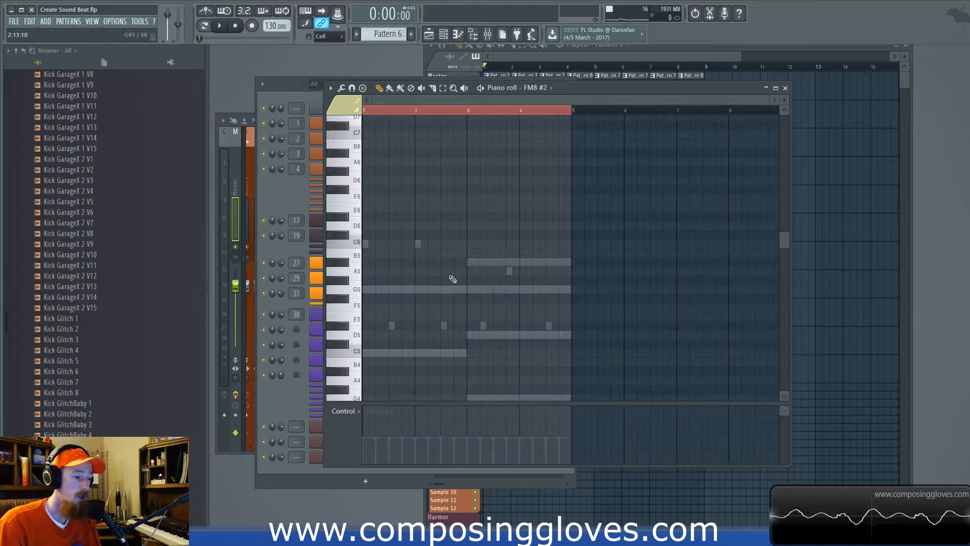
{"action": "left_click", "coordinate": [629, 59]}
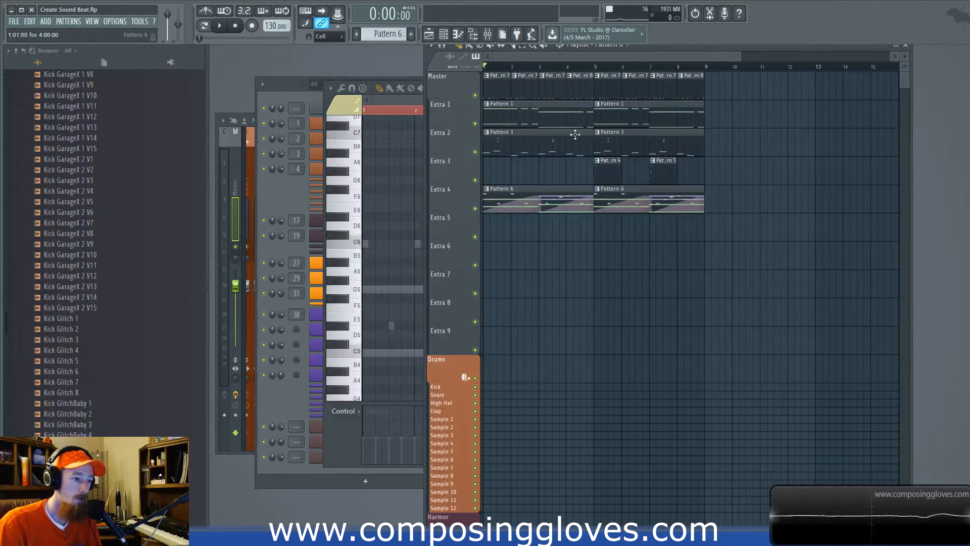
{"action": "left_click", "coordinate": [397, 96]}
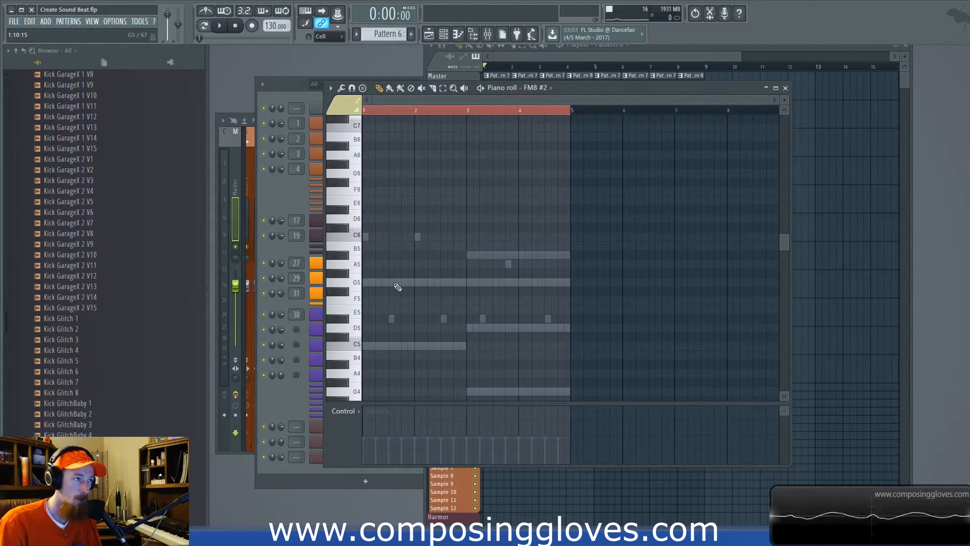
Draw two-bar G5 and C5 notes at bar 1 and a two-bar D5 note at bar 3 for FM8 #2
{"action": "left_click", "coordinate": [367, 282]}
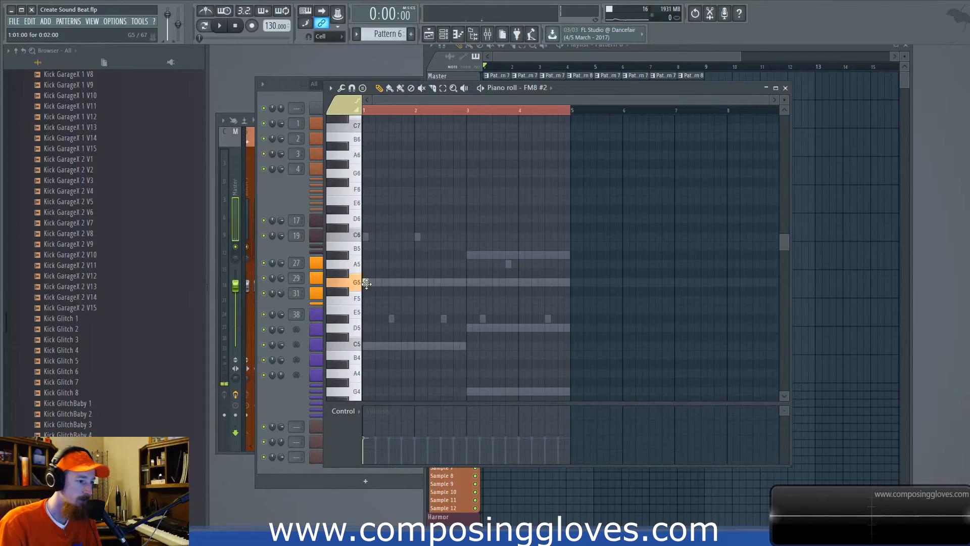
{"action": "left_click_drag", "start_coordinate": [397, 282], "coordinate": [461, 283]}
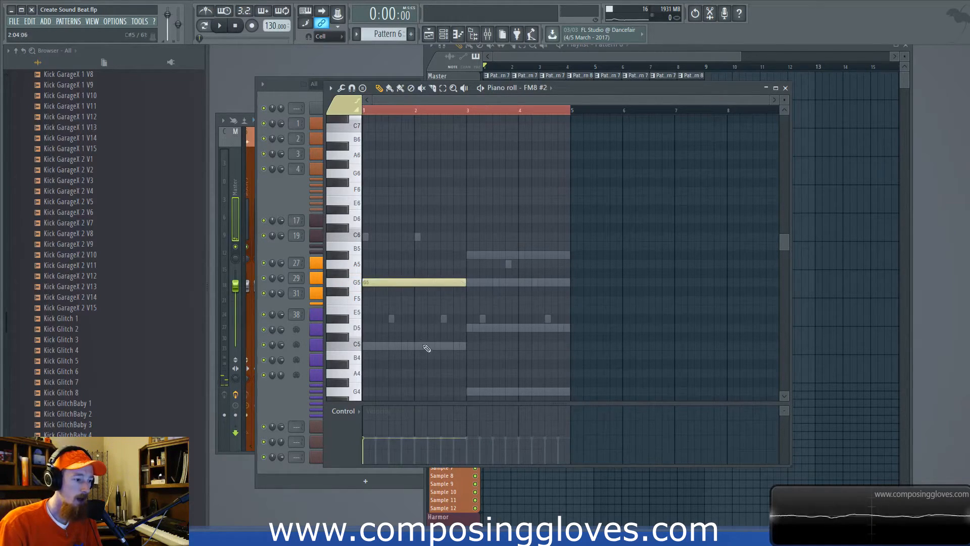
{"action": "left_click", "coordinate": [428, 346]}
{"action": "left_click", "coordinate": [473, 328]}
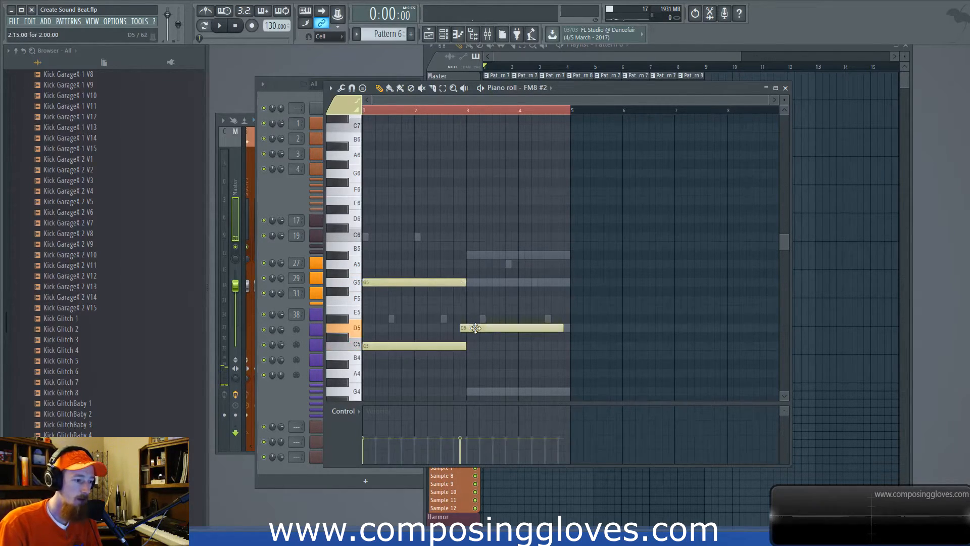
{"action": "left_click_drag", "start_coordinate": [475, 328], "coordinate": [483, 328]}
{"action": "left_click", "coordinate": [467, 255]}
{"action": "left_click", "coordinate": [473, 283]}
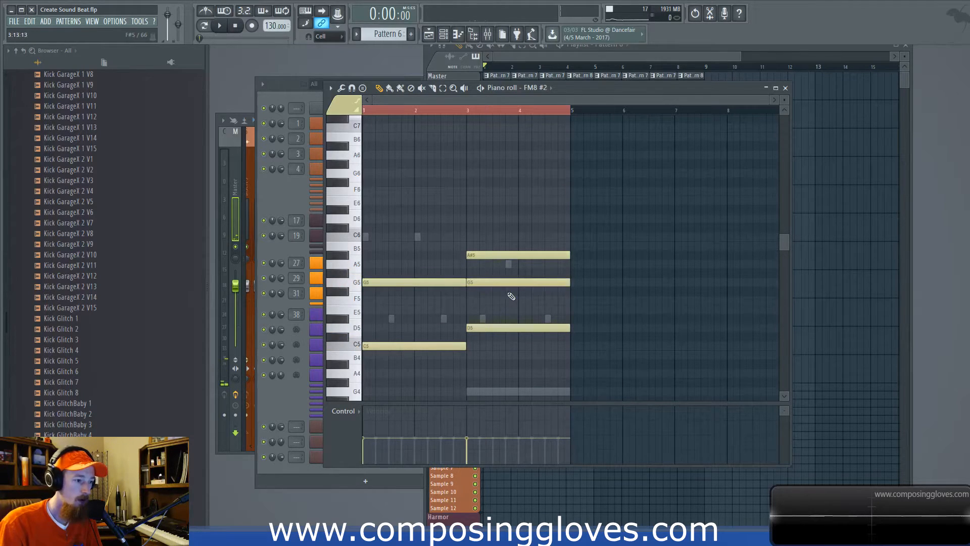
{"action": "right_click", "coordinate": [500, 254]}
{"action": "right_click", "coordinate": [509, 282]}
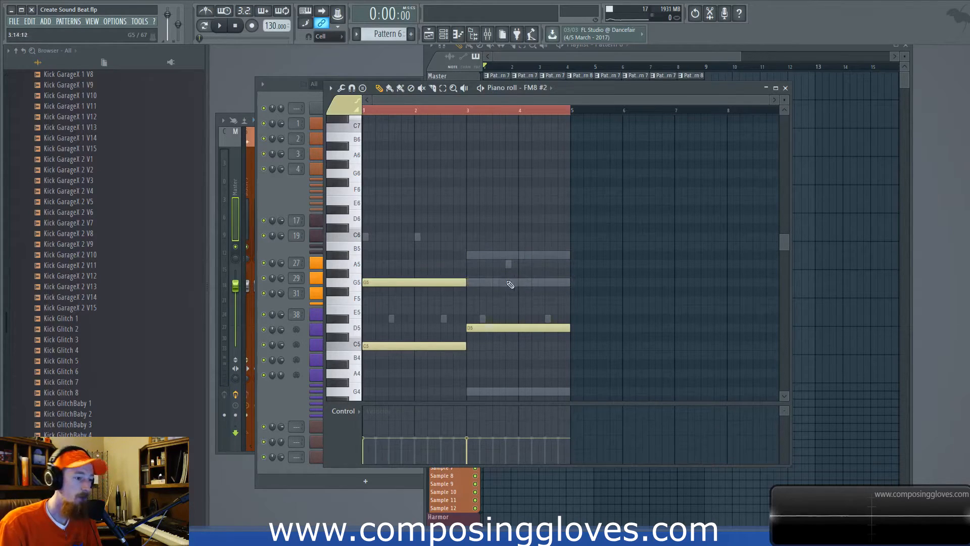
Add a two-bar G5 note above the D5 note at bar 3 in the FM8 #2 part
{"action": "left_click", "coordinate": [471, 283]}
{"action": "left_click_drag", "start_coordinate": [410, 362], "coordinate": [527, 312]}
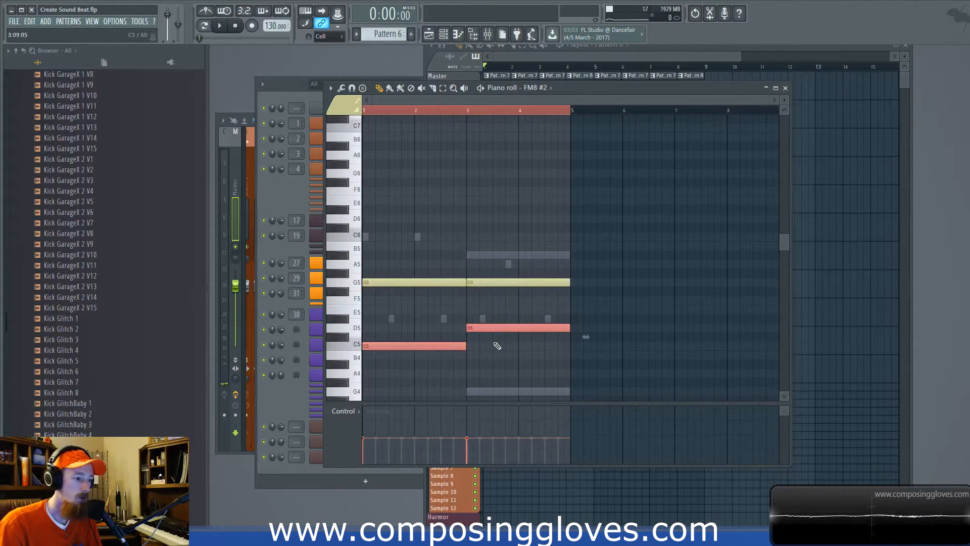
{"action": "left_click", "coordinate": [494, 343], "text": "ctrl"}
Create an automation clip for the second FM8's channel volume and show it in the playlist
{"action": "left_click", "coordinate": [267, 392]}
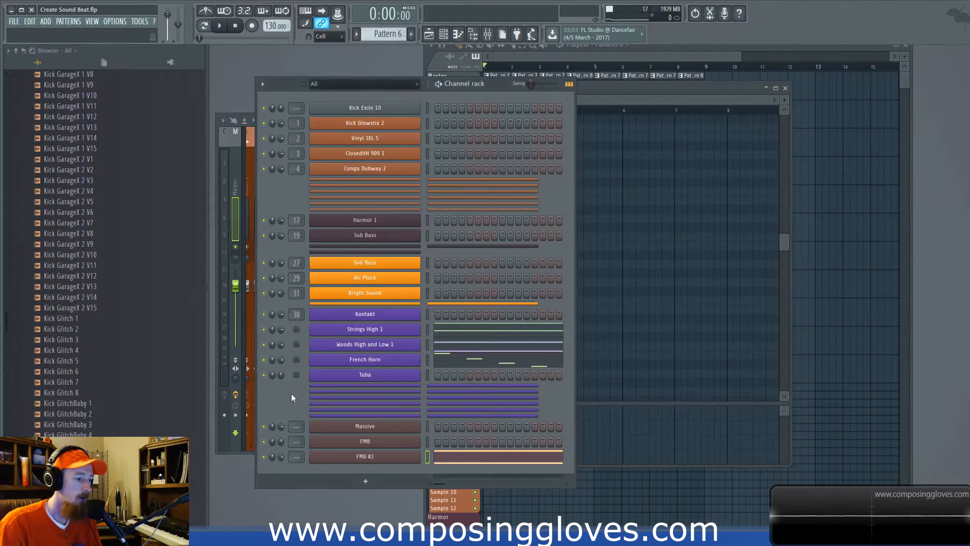
{"action": "left_click", "coordinate": [365, 457]}
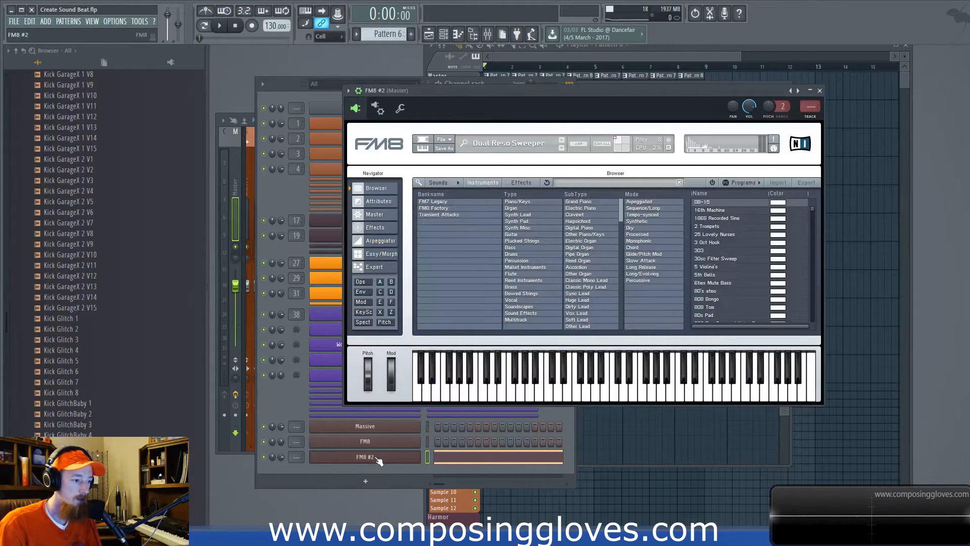
{"action": "left_click", "coordinate": [377, 459]}
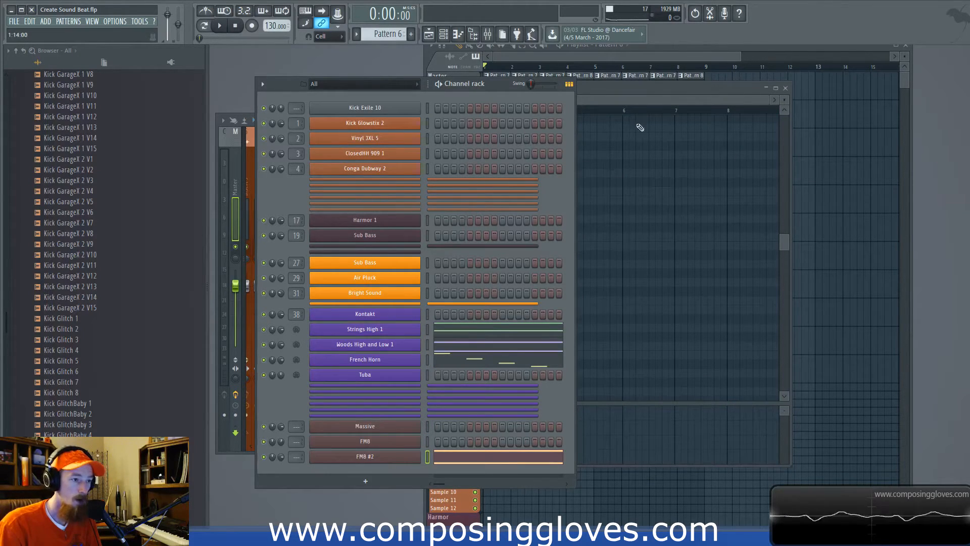
{"action": "left_click", "coordinate": [389, 457]}
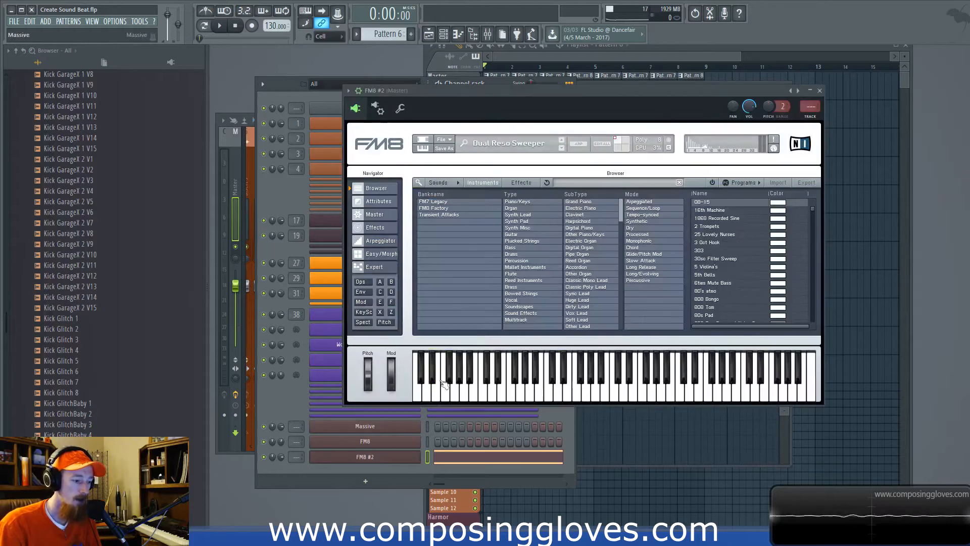
{"action": "right_click", "coordinate": [752, 111]}
{"action": "left_click", "coordinate": [781, 175]}
{"action": "left_click", "coordinate": [680, 59]}
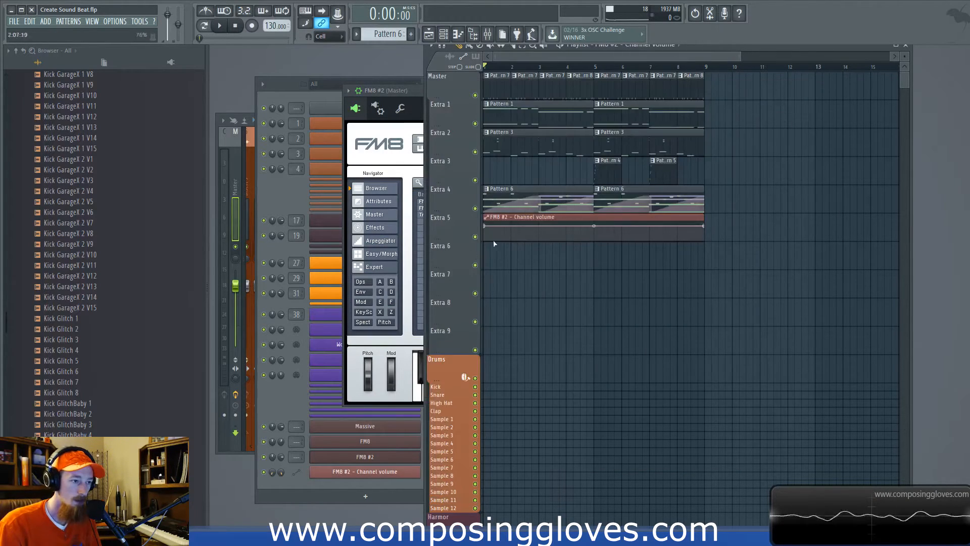
Shape the FM8 #2 volume automation to rise until just before bar 3, dip at bar 5, peak at bar 7 and fall at bar 9
{"action": "scroll", "coordinate": [495, 243], "scroll_direction": "up", "scroll_amount": 3}
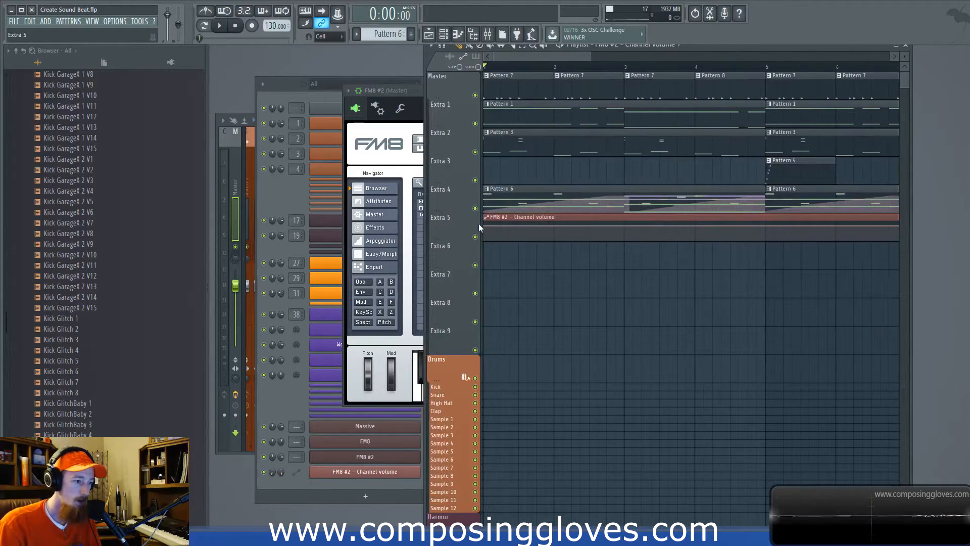
{"action": "right_click", "coordinate": [615, 227]}
{"action": "left_click_drag", "start_coordinate": [484, 226], "coordinate": [485, 239]}
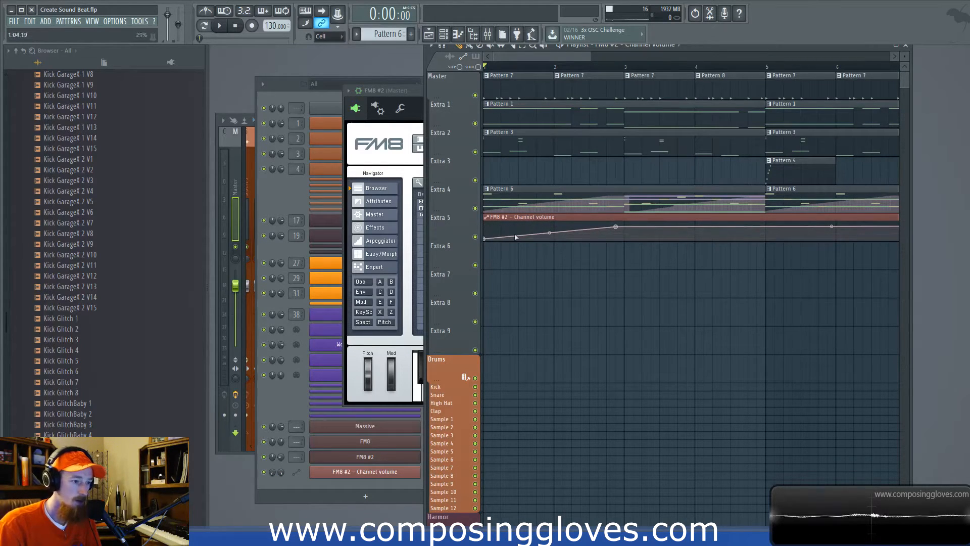
{"action": "right_click", "coordinate": [770, 236]}
{"action": "key", "text": "space"}
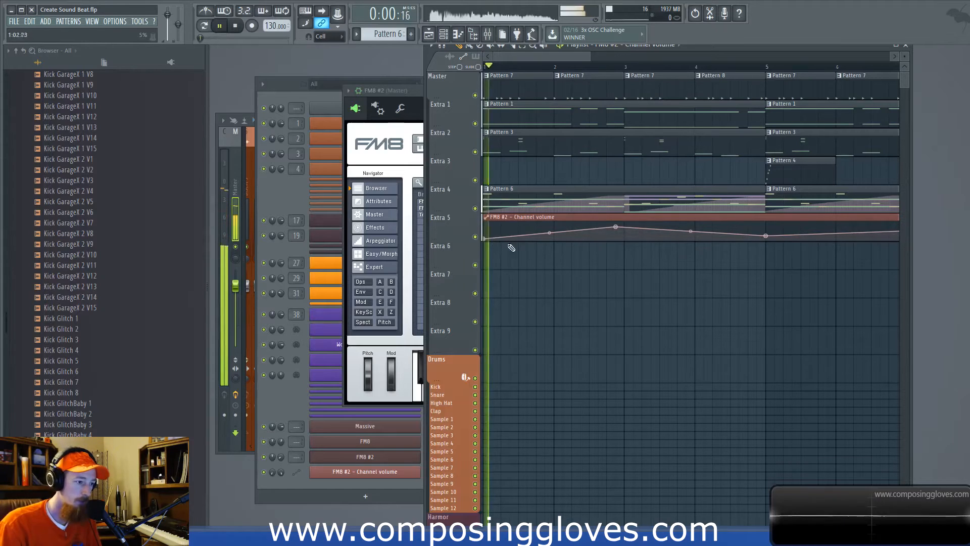
{"action": "scroll", "coordinate": [691, 240], "scroll_direction": "down", "scroll_amount": 2}
{"action": "left_click_drag", "start_coordinate": [690, 241], "coordinate": [654, 242]}
{"action": "right_click", "coordinate": [710, 230]}
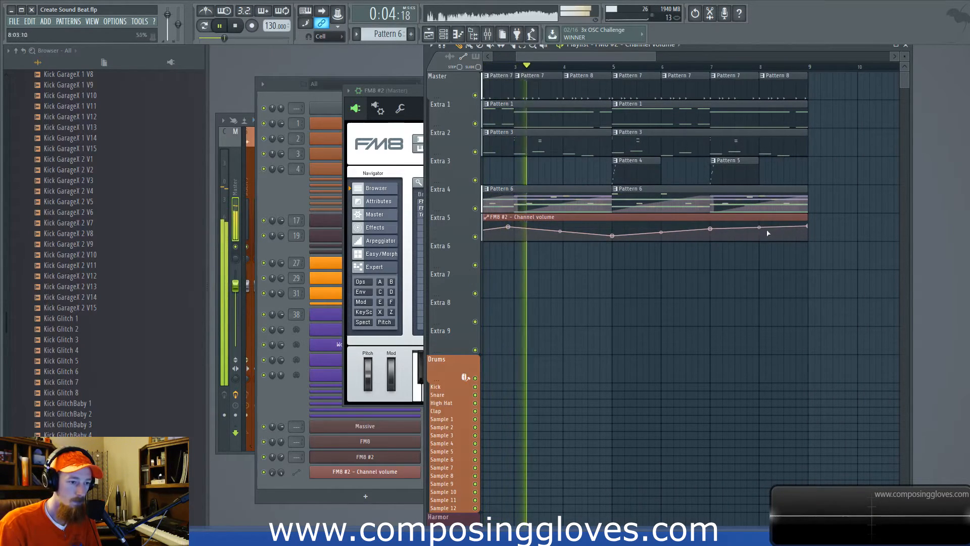
{"action": "left_click_drag", "start_coordinate": [808, 227], "coordinate": [811, 230]}
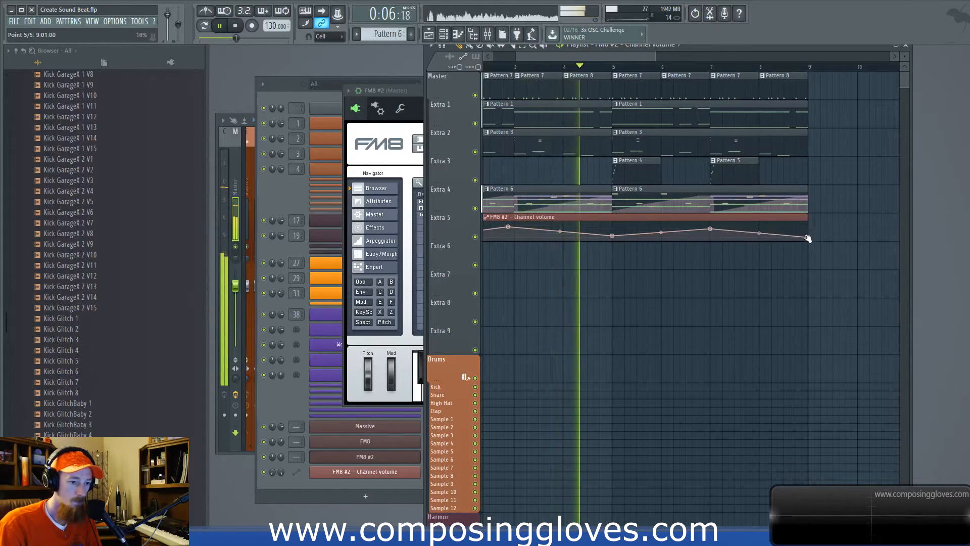
Transpose all FM8 #2 notes in Pattern 6 up one octave and audition them in playback
{"action": "left_click", "coordinate": [285, 198]}
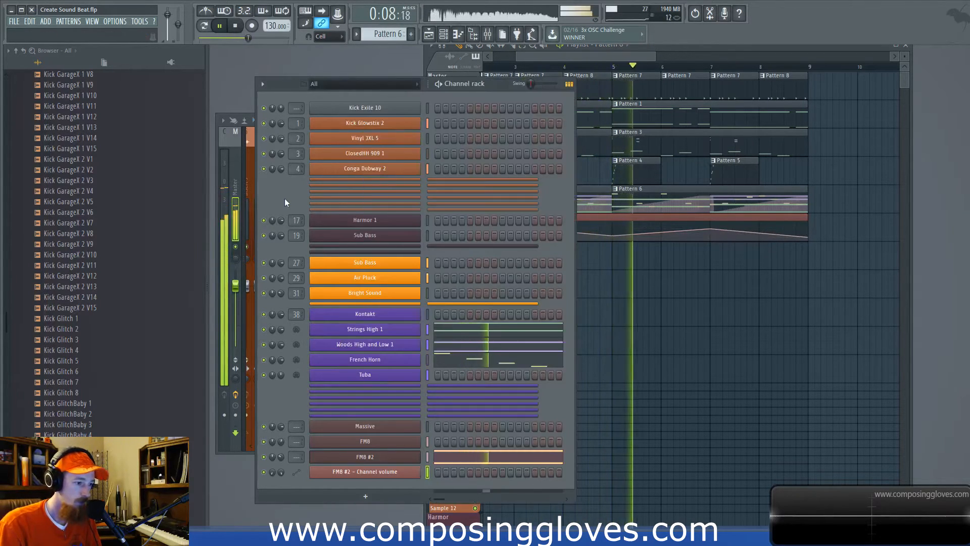
{"action": "left_click", "coordinate": [484, 462]}
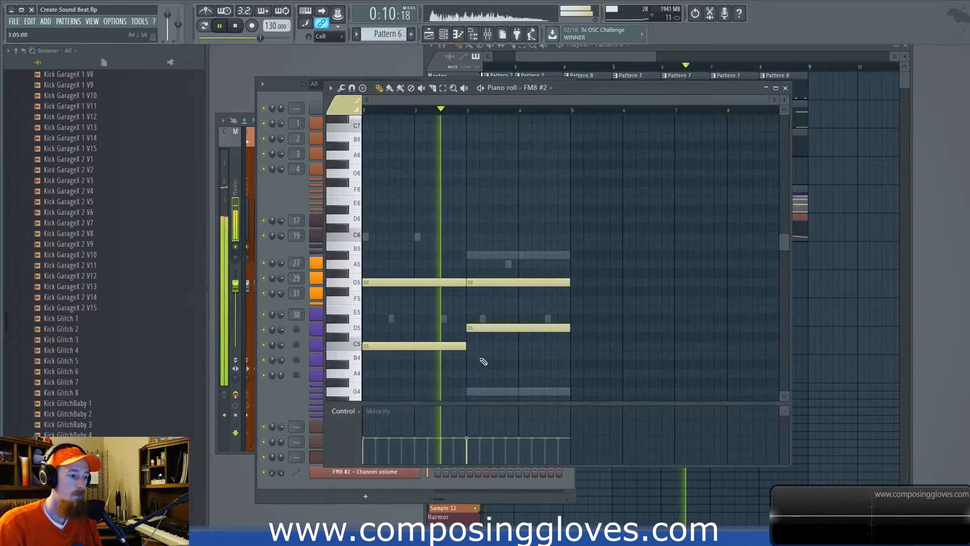
{"action": "left_click_drag", "start_coordinate": [387, 297], "coordinate": [379, 237]}
{"action": "key", "text": "space"}
{"action": "key", "text": "space"}
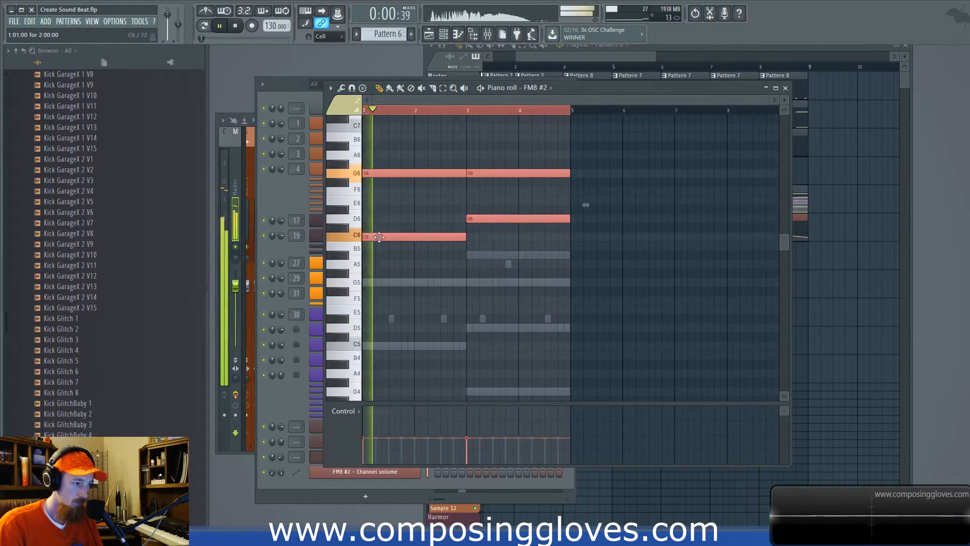
{"action": "key", "text": "space"}
{"action": "left_click", "coordinate": [356, 239]}
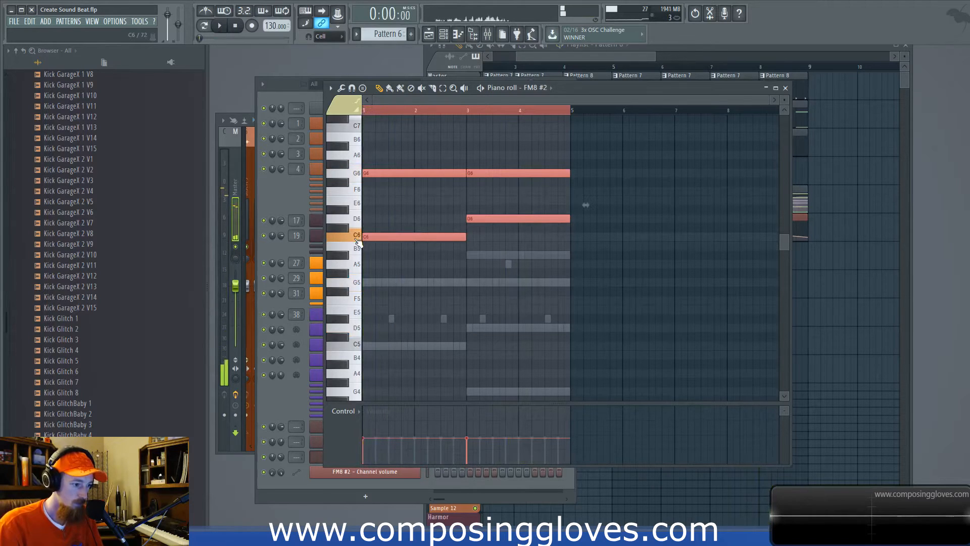
Move the first peak of the FM8 #2 volume automation to the start of bar 3 during playback
{"action": "key", "text": "space"}
{"action": "left_click", "coordinate": [550, 53]}
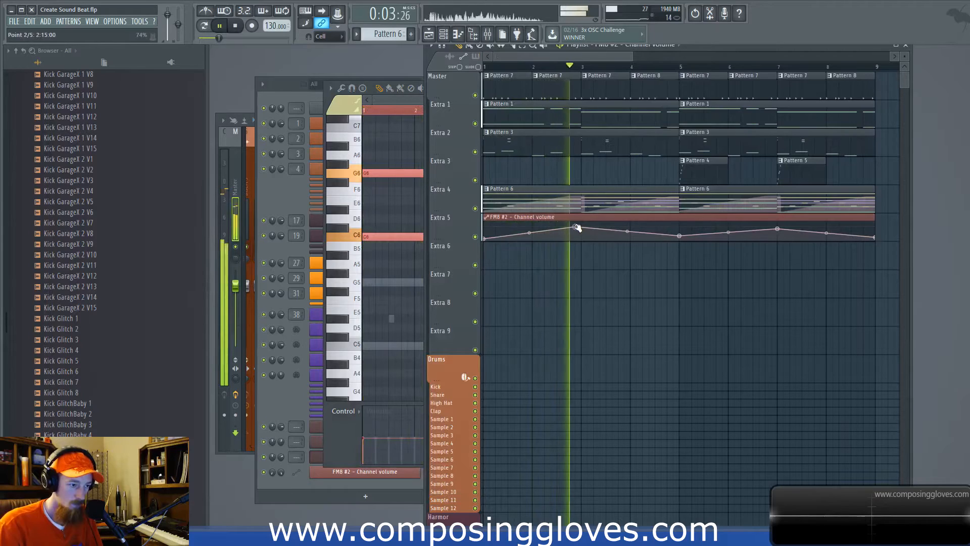
{"action": "left_click_drag", "start_coordinate": [577, 228], "coordinate": [583, 230]}
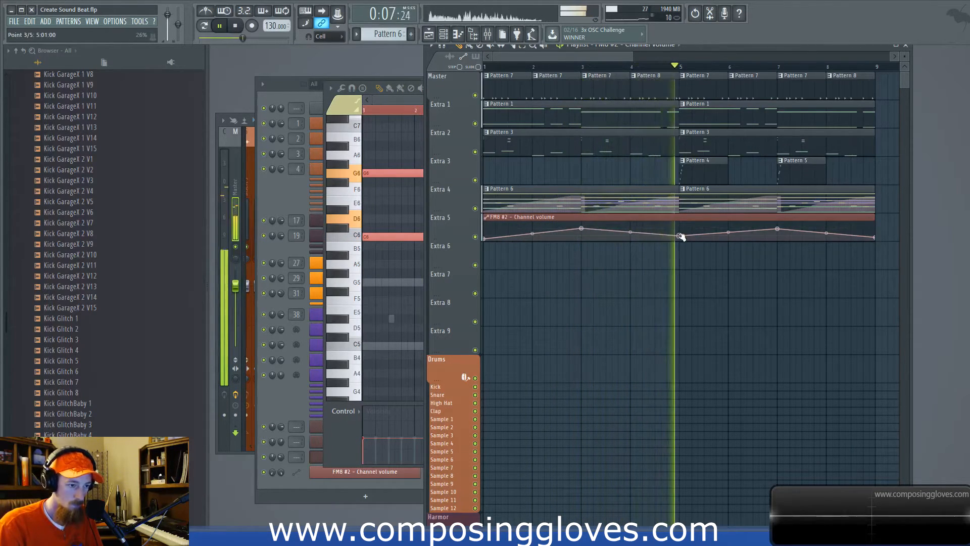
Stop playback, route FM8 #2 to mixer track 54, and send it to the Verb Send track
{"action": "left_click", "coordinate": [308, 188]}
{"action": "key", "text": "space"}
{"action": "left_click", "coordinate": [371, 456]}
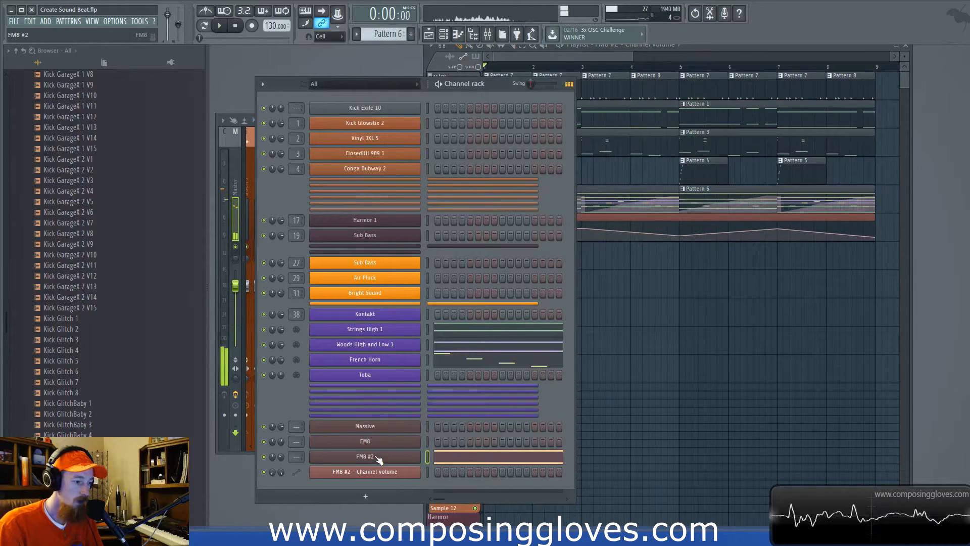
{"action": "key", "text": "ctrl+l"}
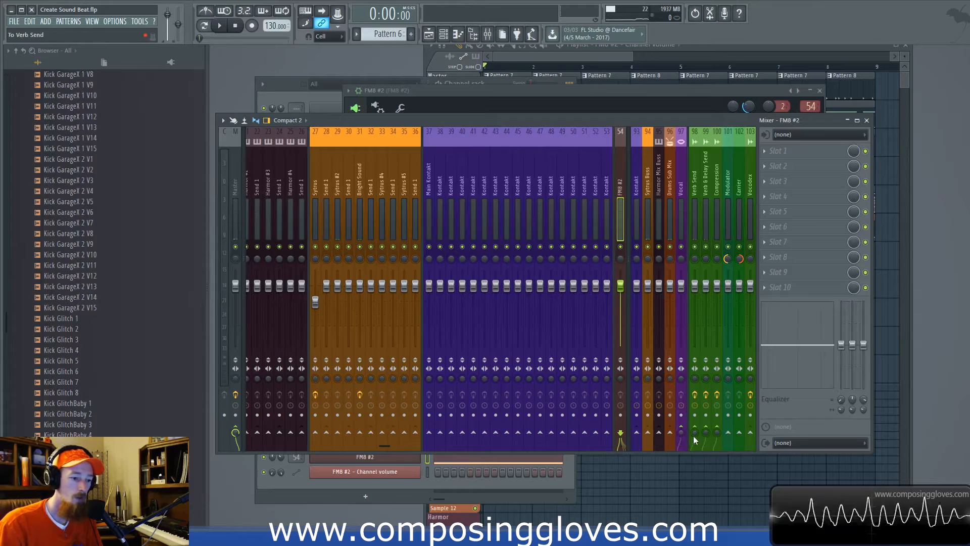
{"action": "left_click_drag", "start_coordinate": [697, 434], "coordinate": [696, 428]}
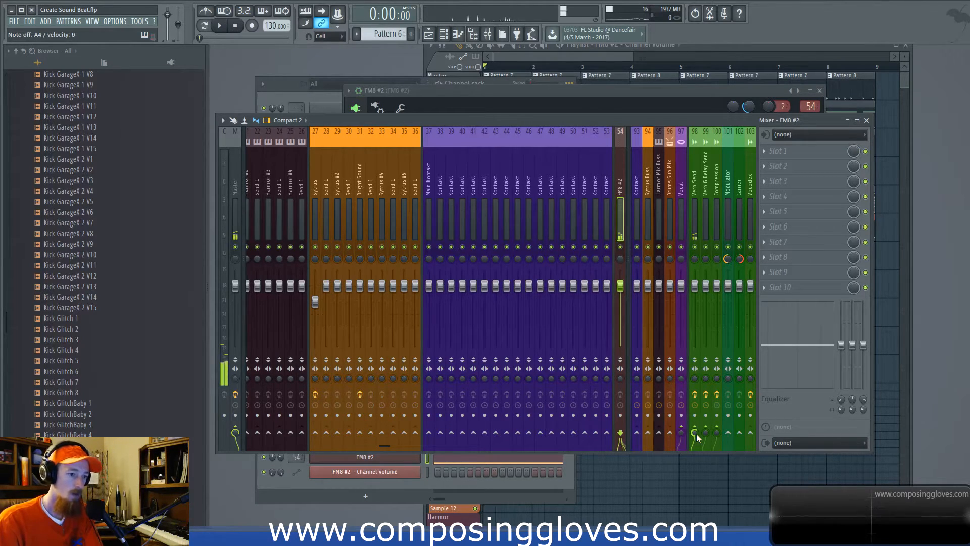
Play back the arrangement to check how the second FM8 pad sits with its reverb send
{"action": "left_click", "coordinate": [552, 59]}
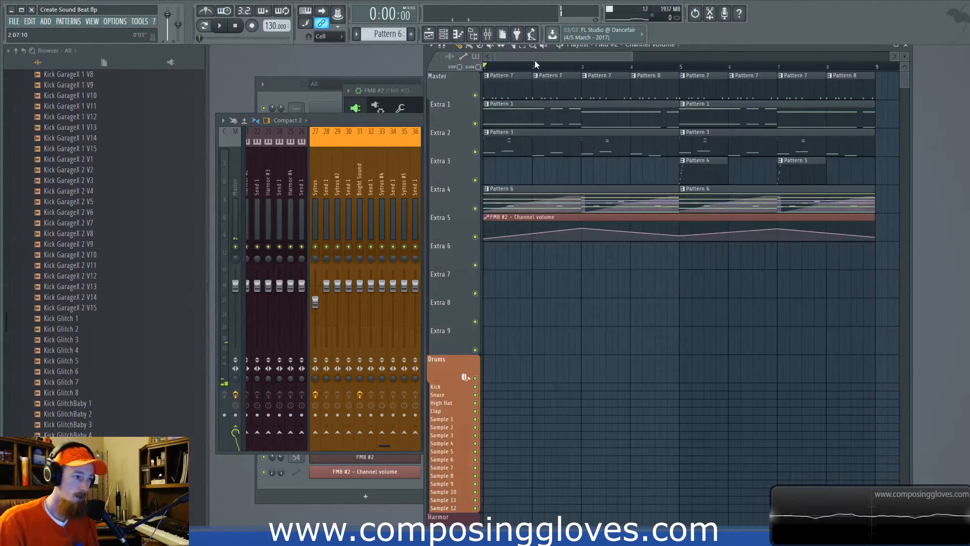
{"action": "key", "text": "space"}
{"action": "scroll", "coordinate": [637, 293], "scroll_direction": "down", "scroll_amount": 3}
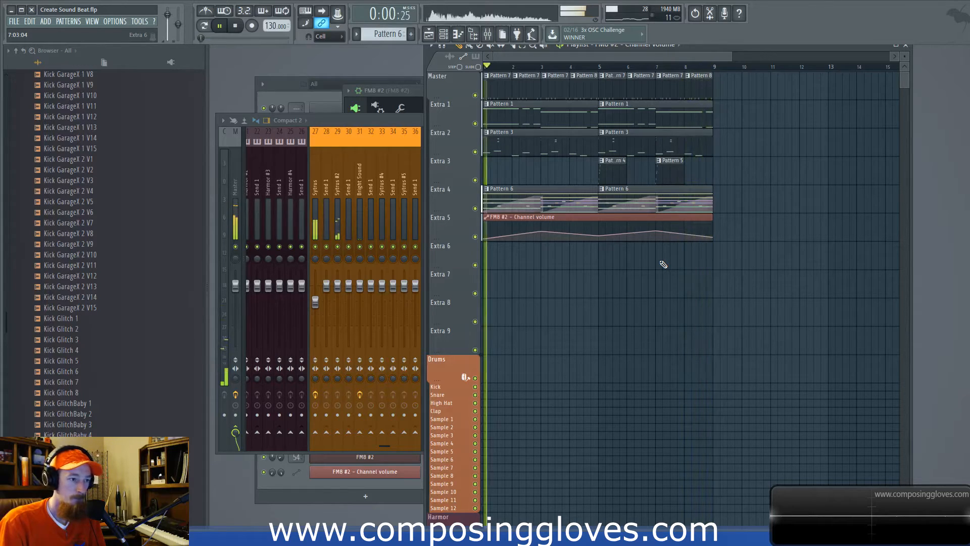
{"action": "key", "text": "space"}
Open the French Horn notes of Pattern 6 and shape their velocities into gradual swells during playback
{"action": "left_click", "coordinate": [521, 145]}
{"action": "left_click", "coordinate": [274, 93]}
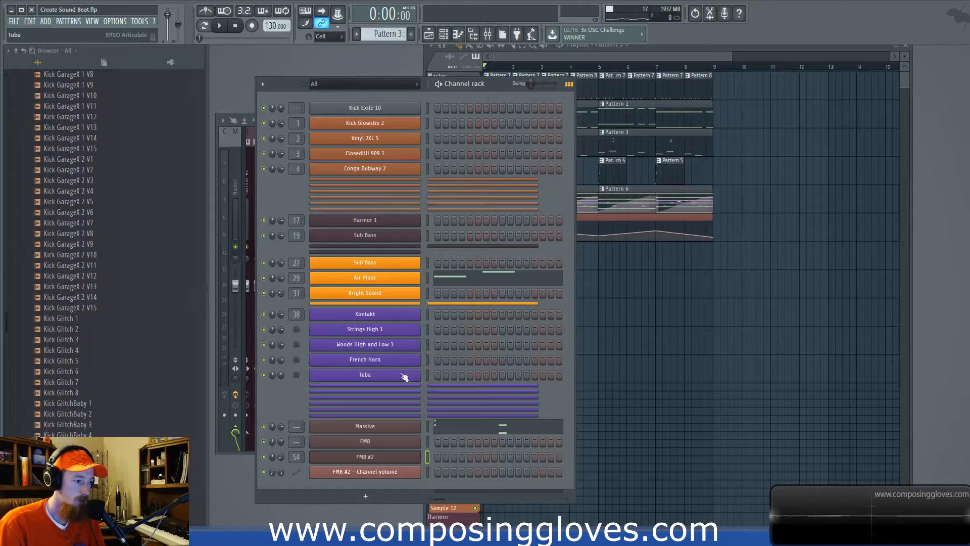
{"action": "left_click", "coordinate": [639, 198]}
{"action": "left_click", "coordinate": [290, 196]}
{"action": "left_click", "coordinate": [442, 334]}
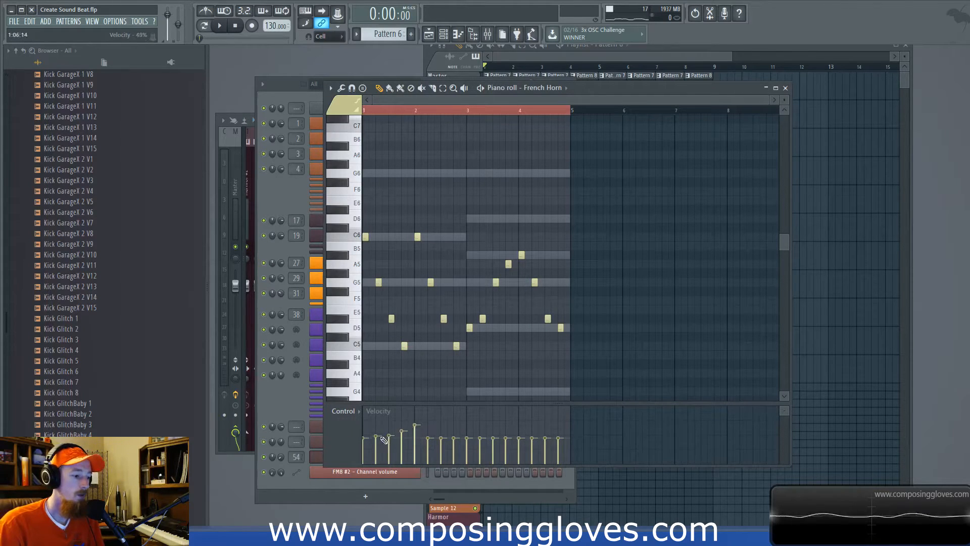
{"action": "key", "text": "space"}
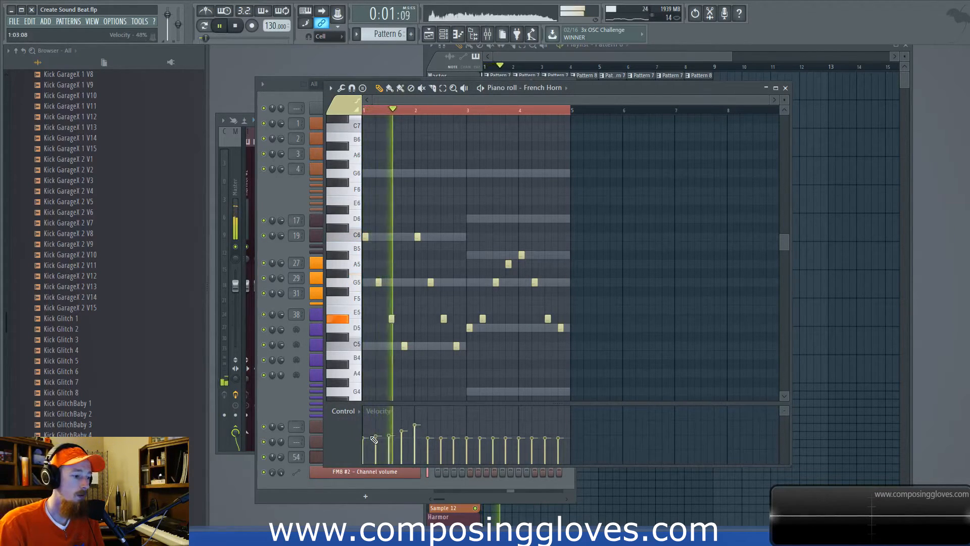
{"action": "mouse_move", "coordinate": [419, 433]}
{"action": "left_mouse_down"}
{"action": "mouse_move", "coordinate": [545, 430]}
{"action": "mouse_move", "coordinate": [561, 439]}
{"action": "mouse_move", "coordinate": [550, 437]}
{"action": "left_mouse_up"}
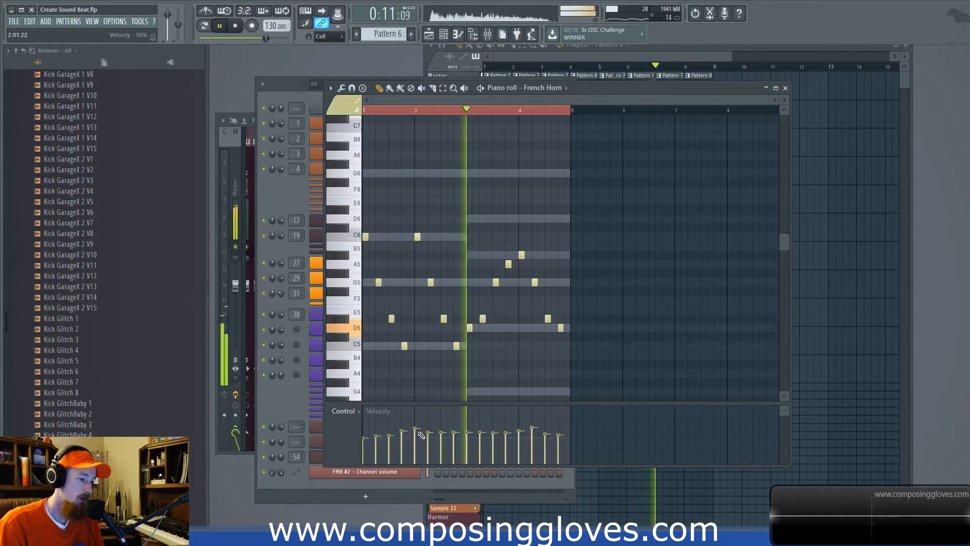
Enlarge the velocity lane, fine-tune the French Horn's peak velocities in bars 2 and 4, and close the piano roll
{"action": "left_click_drag", "start_coordinate": [465, 411], "coordinate": [499, 252]}
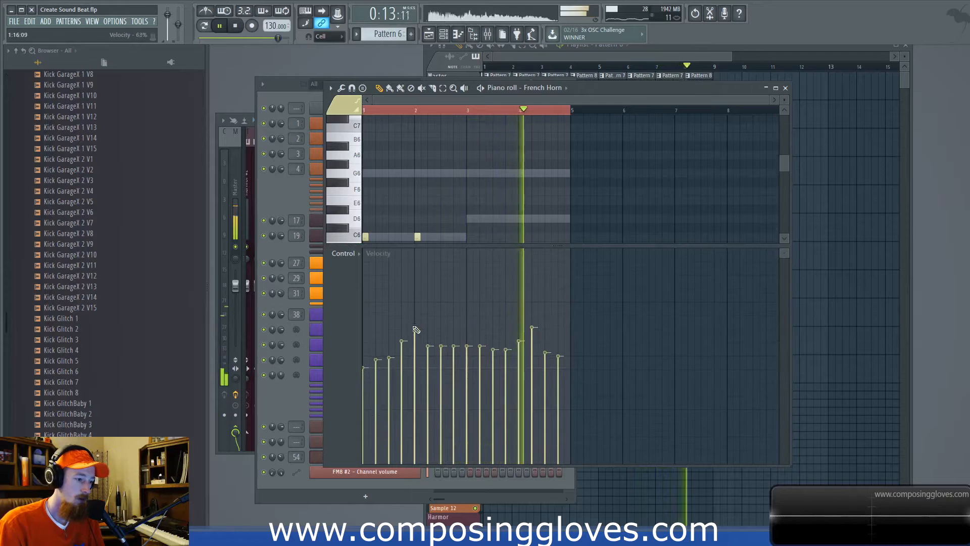
{"action": "left_click", "coordinate": [533, 336]}
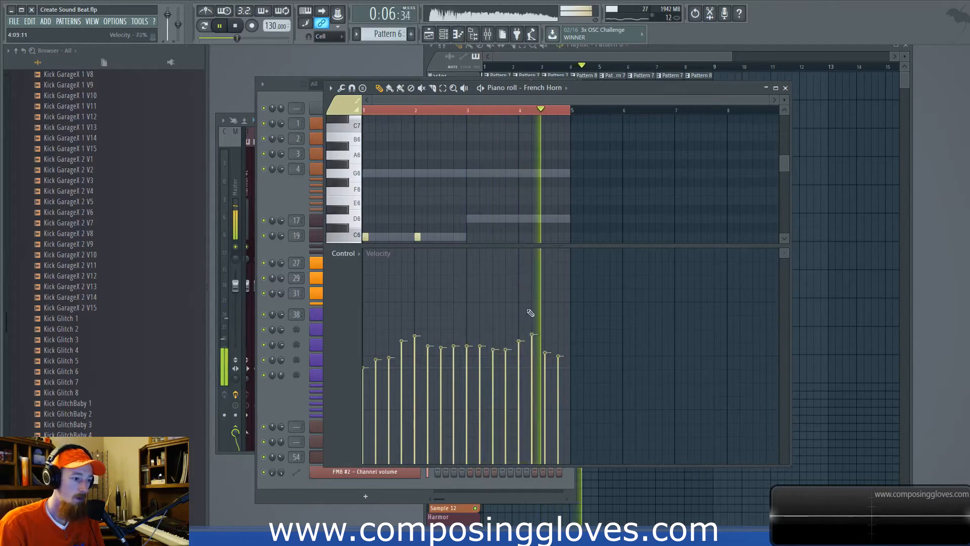
{"action": "left_click", "coordinate": [785, 88]}
{"action": "key", "text": "space"}
Rename mixer track 38 to French Horn
{"action": "left_click", "coordinate": [579, 58]}
{"action": "left_click", "coordinate": [488, 35]}
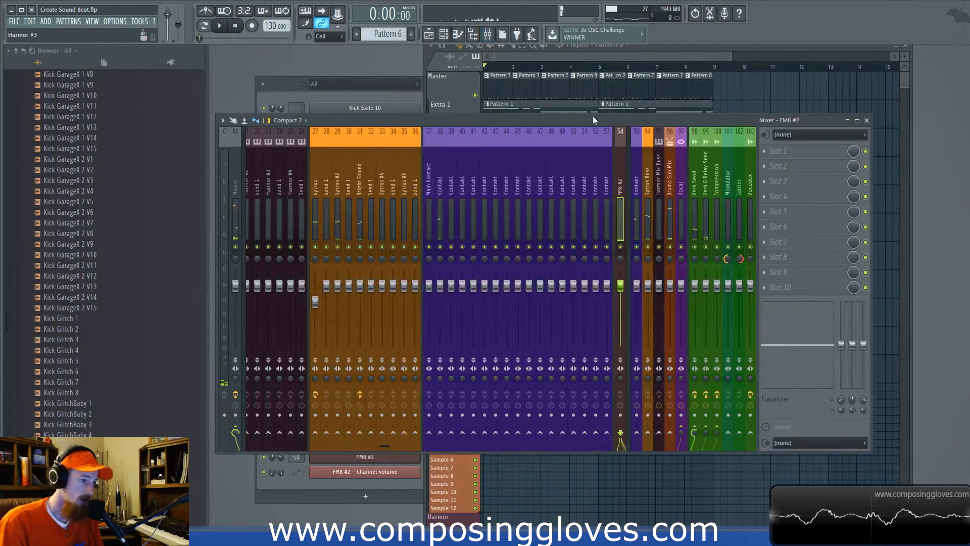
{"action": "scroll", "coordinate": [491, 198], "scroll_direction": "left", "scroll_amount": 2}
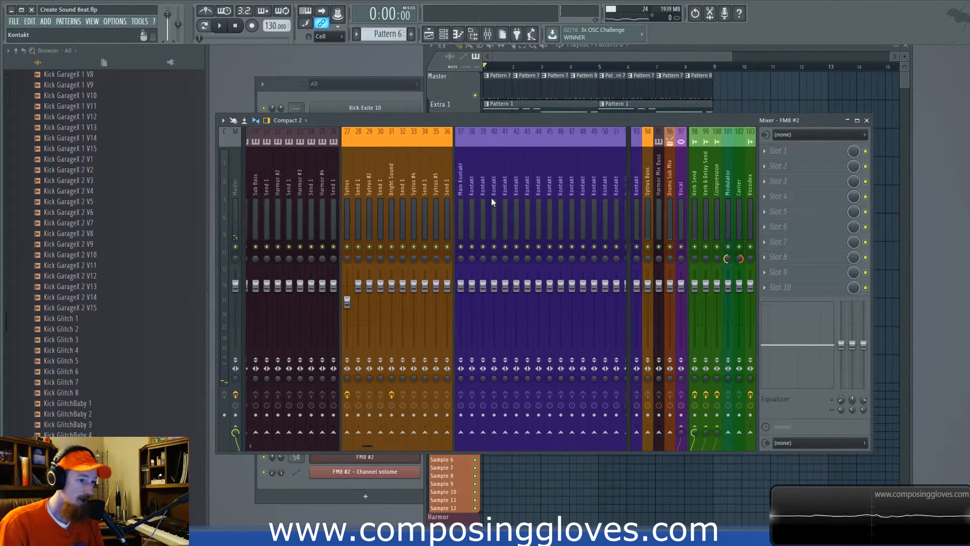
{"action": "scroll", "coordinate": [491, 197], "scroll_direction": "right", "scroll_amount": 5}
{"action": "double_click", "coordinate": [373, 190]}
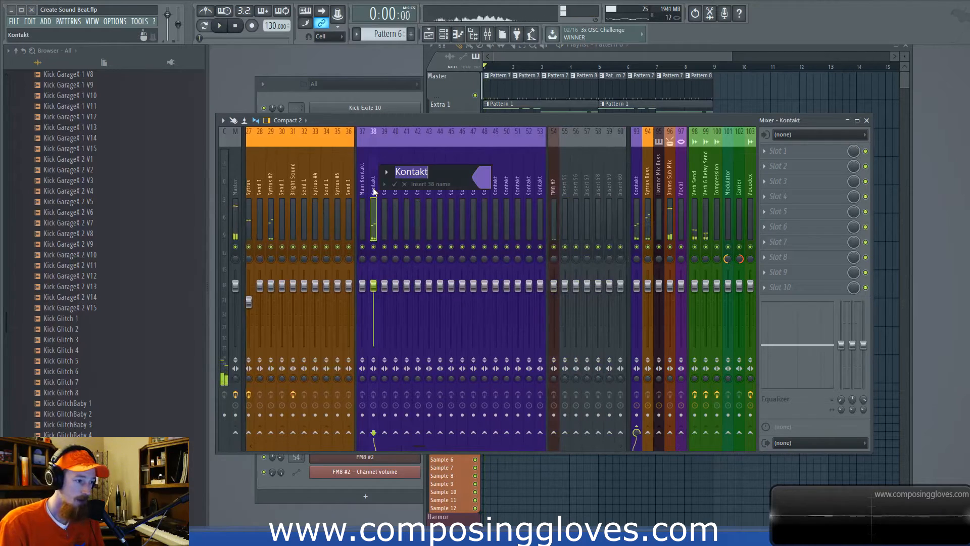
{"action": "type", "text": "French Horn"}
{"action": "key", "text": "Return"}
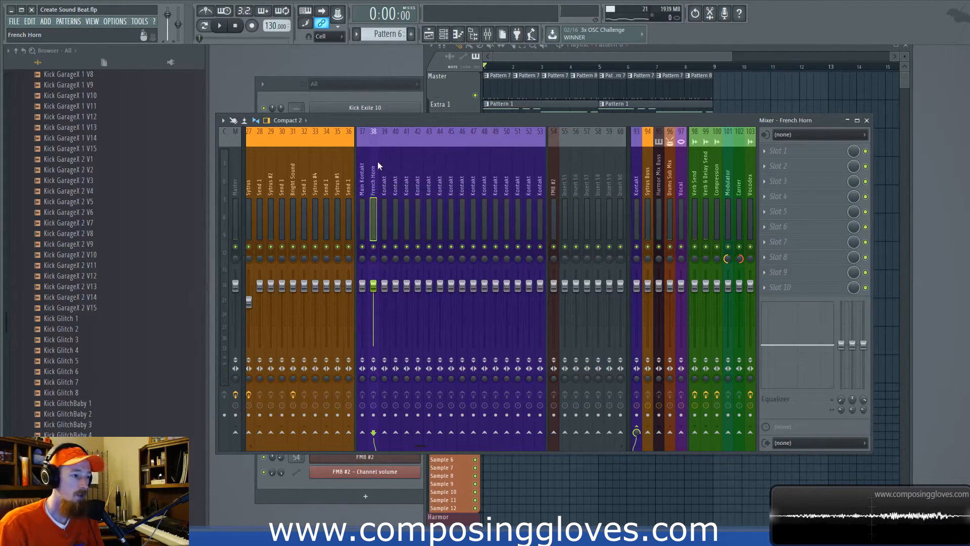
Route the c - Horns a6 instrument in Kontakt to output st.3 and close the plugin window
{"action": "left_click", "coordinate": [309, 90]}
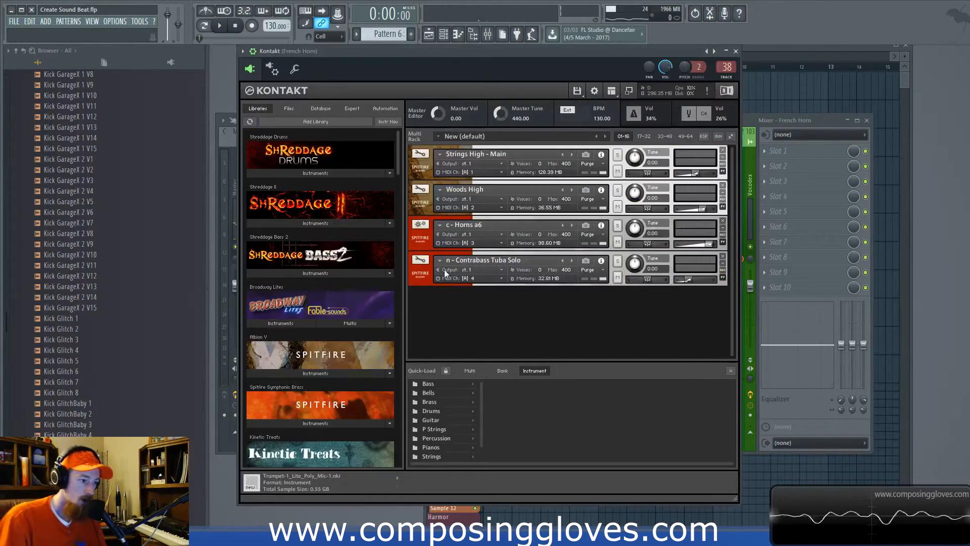
{"action": "left_click", "coordinate": [462, 269]}
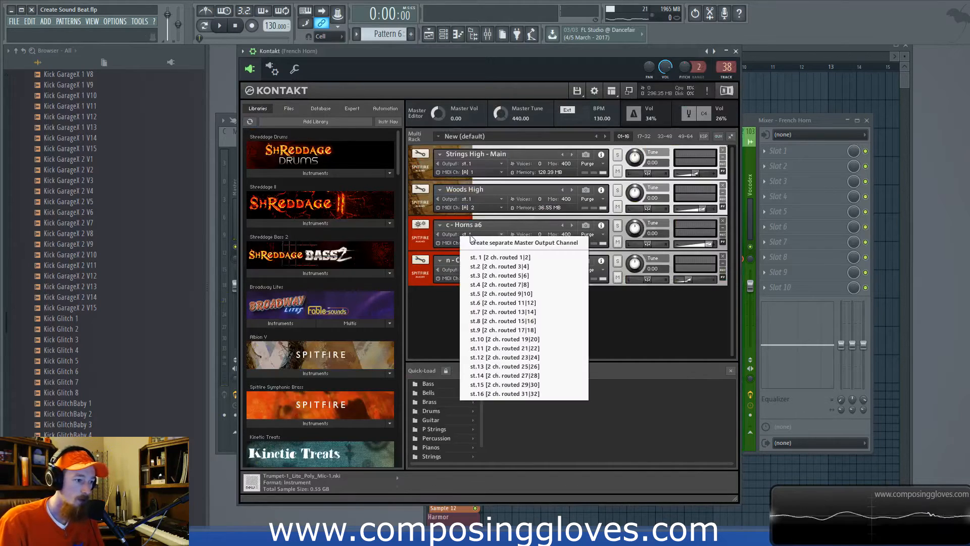
{"action": "left_click", "coordinate": [500, 276]}
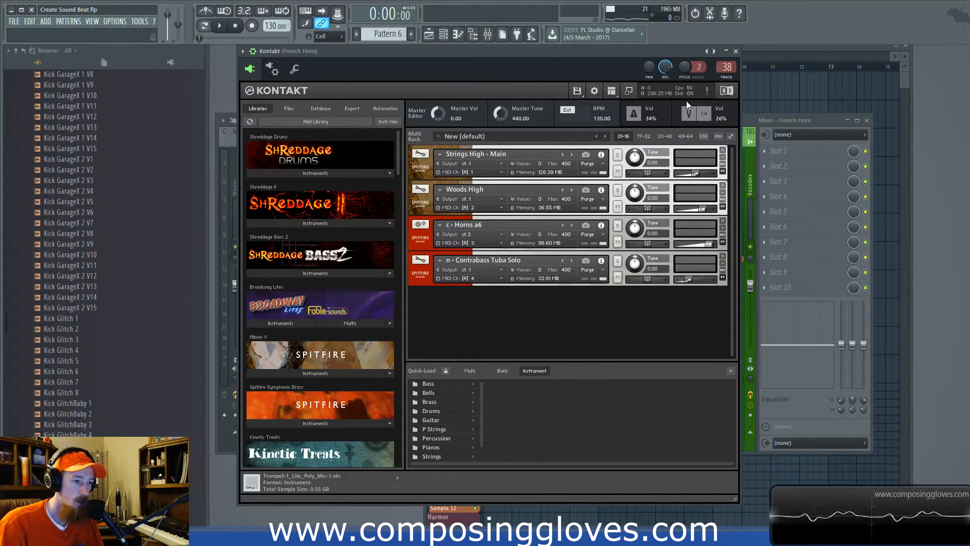
{"action": "left_click", "coordinate": [736, 51]}
Rename mixer track 38 to Stuff and track 40 to French Horns
{"action": "left_click", "coordinate": [644, 120]}
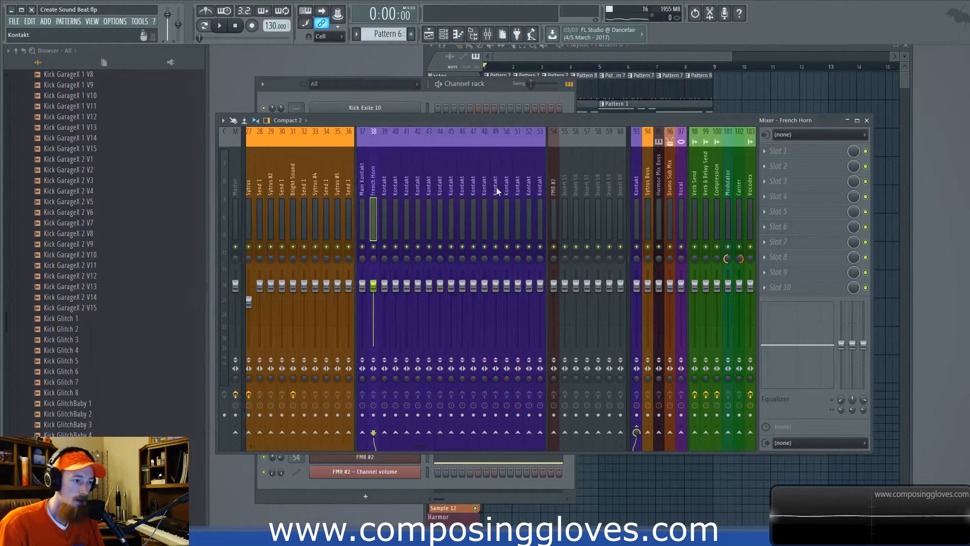
{"action": "double_click", "coordinate": [373, 184]}
{"action": "type", "text": "Stuff"}
{"action": "key", "text": "Return"}
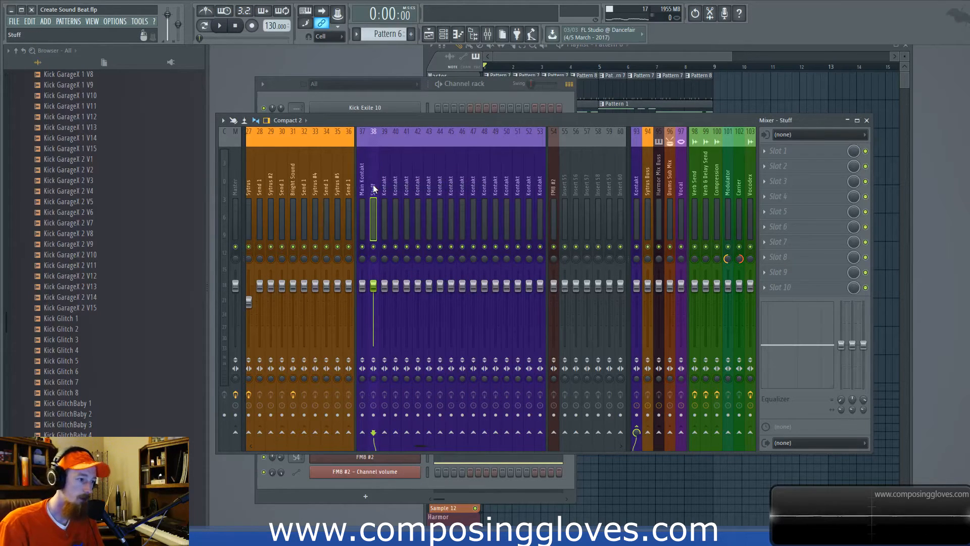
{"action": "double_click", "coordinate": [397, 189]}
{"action": "type", "text": "F"}
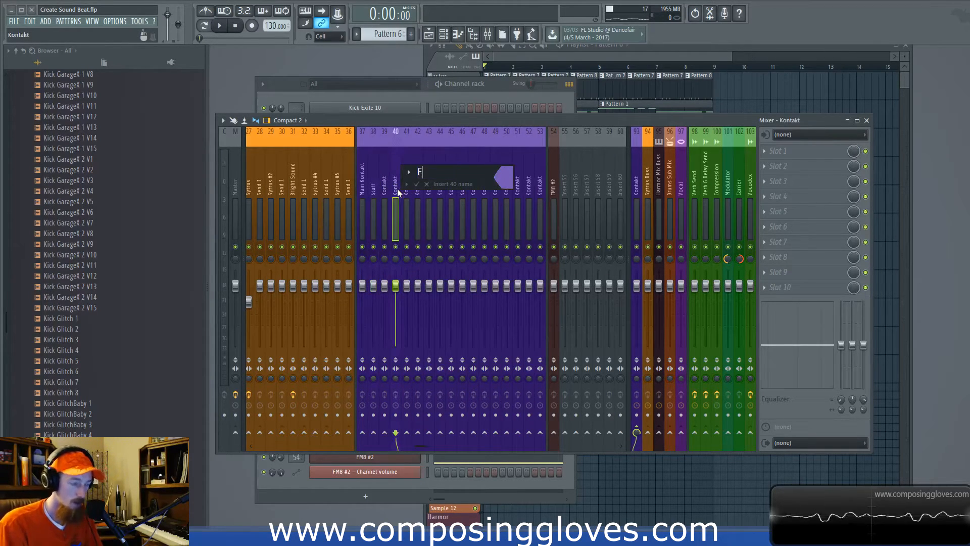
{"action": "type", "text": "rench Horns"}
{"action": "key", "text": "Return"}
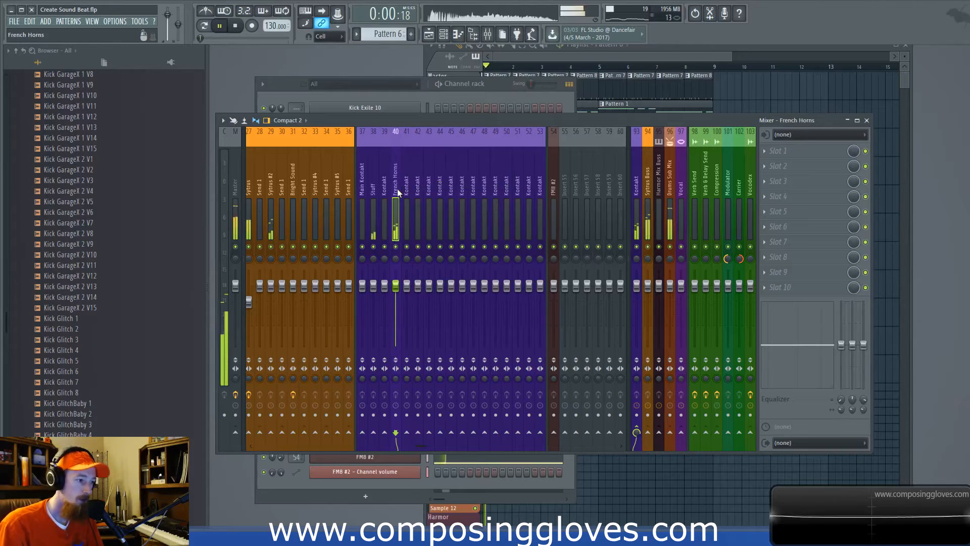
Insert Fruity Parametric EQ 2 on the French Horns track and boost the mids with a band 4 peak
{"action": "left_click", "coordinate": [793, 159]}
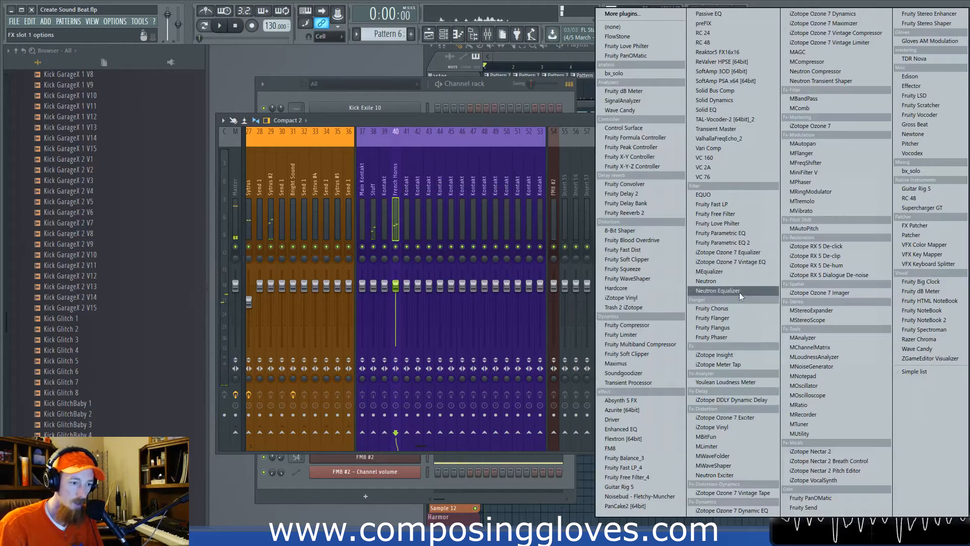
{"action": "left_click", "coordinate": [746, 253]}
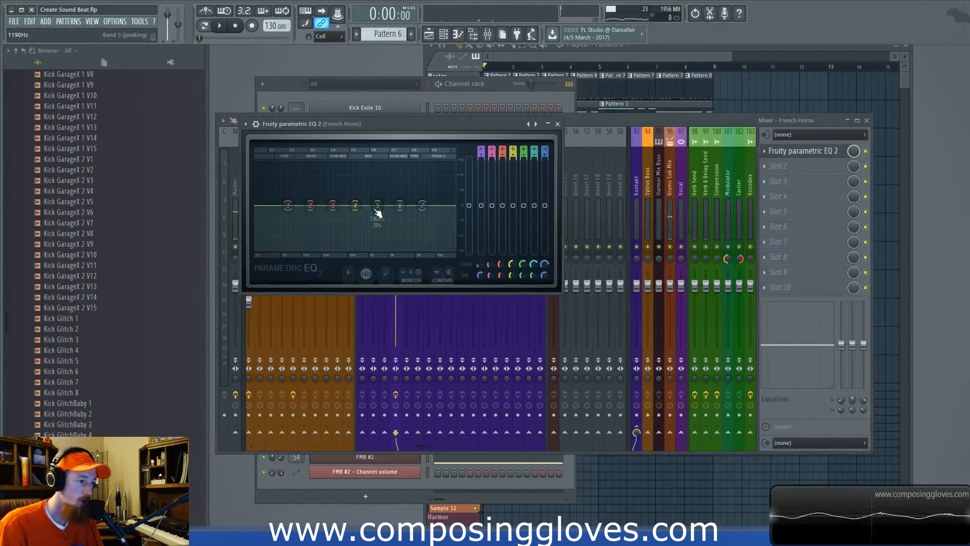
{"action": "left_click_drag", "start_coordinate": [367, 212], "coordinate": [388, 187]}
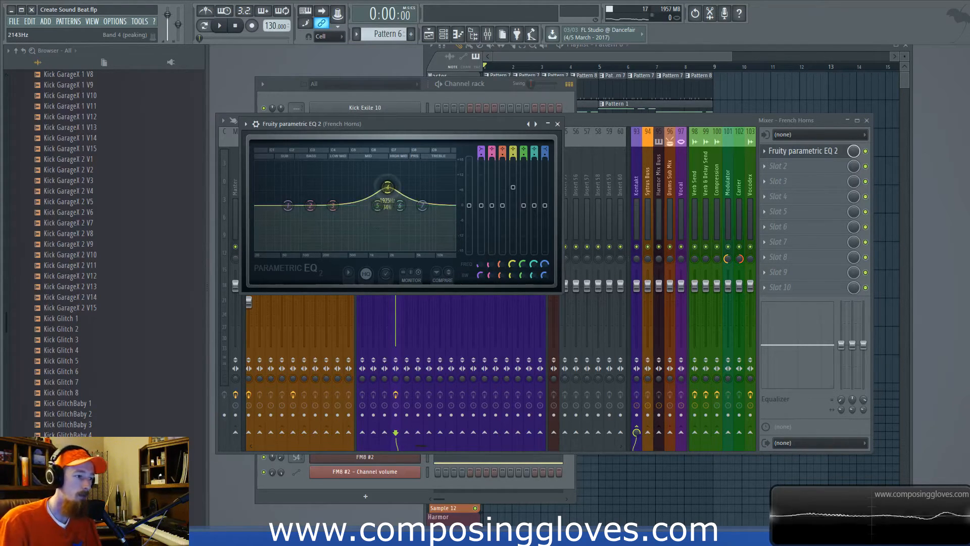
{"action": "left_click_drag", "start_coordinate": [388, 191], "coordinate": [389, 196]}
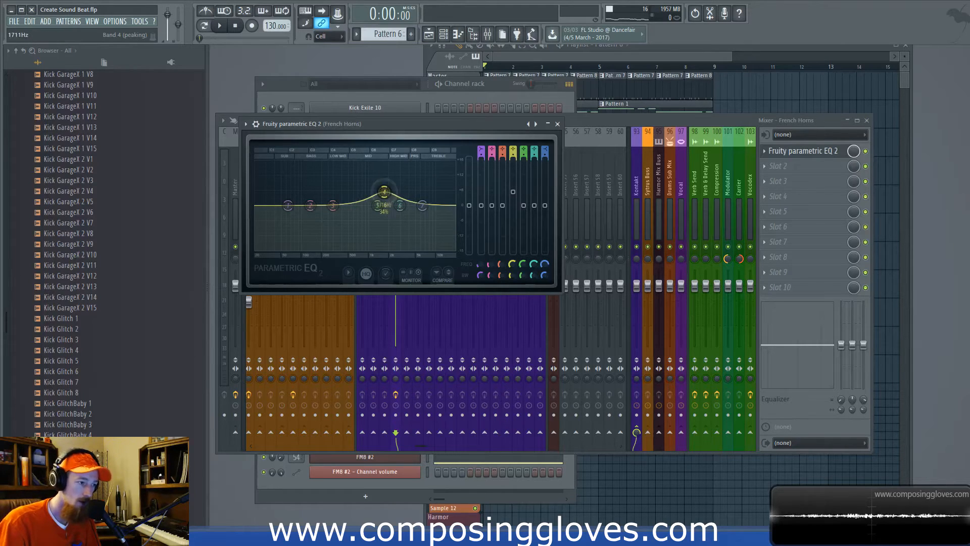
{"action": "mouse_move", "coordinate": [384, 192]}
{"action": "left_mouse_down"}
{"action": "mouse_move", "coordinate": [330, 192]}
{"action": "mouse_move", "coordinate": [396, 192]}
{"action": "mouse_move", "coordinate": [372, 192]}
{"action": "left_mouse_up"}
Create an automation clip for the EQ's band 4 frequency and shape it as an alternating rise and fall across the arrangement
{"action": "right_click", "coordinate": [513, 265]}
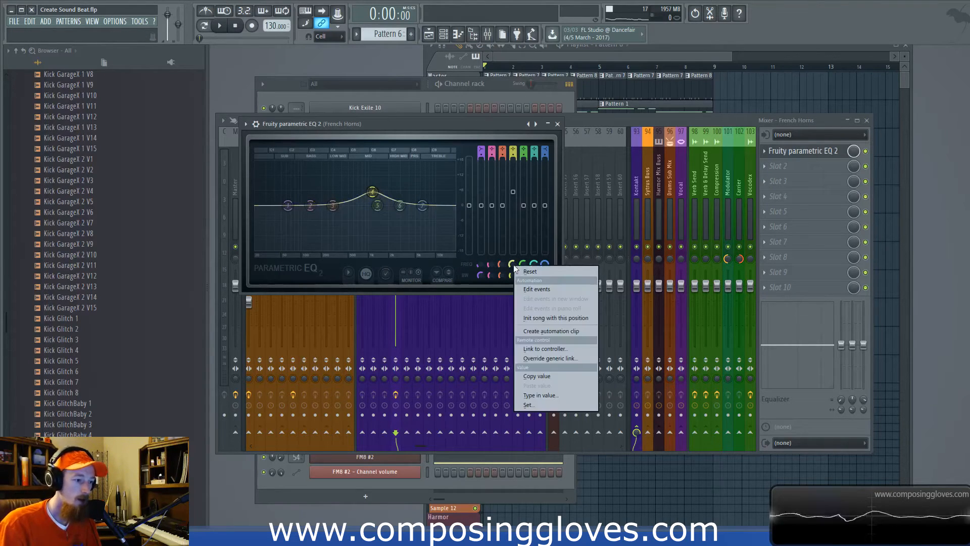
{"action": "left_click", "coordinate": [551, 331]}
{"action": "left_click", "coordinate": [623, 59]}
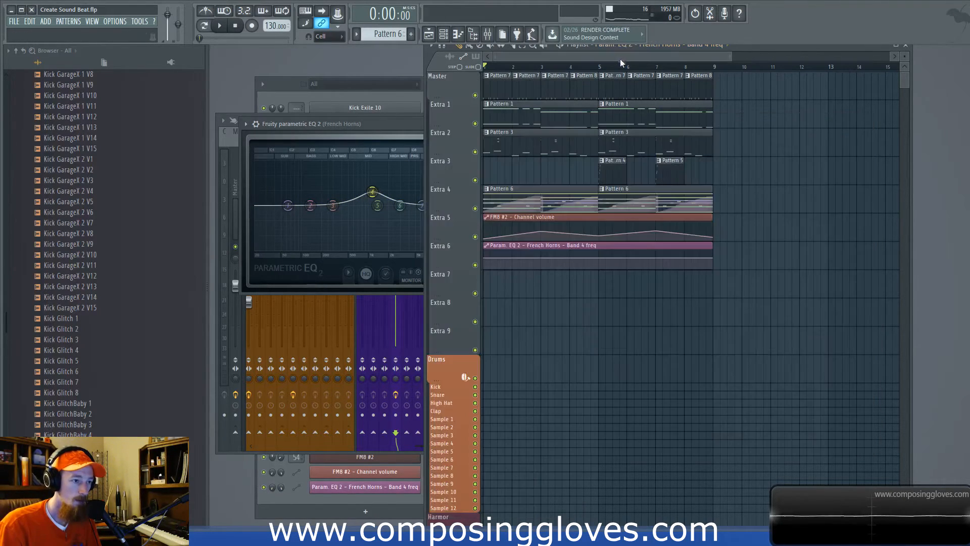
{"action": "scroll", "coordinate": [558, 293], "scroll_direction": "up", "scroll_amount": 3}
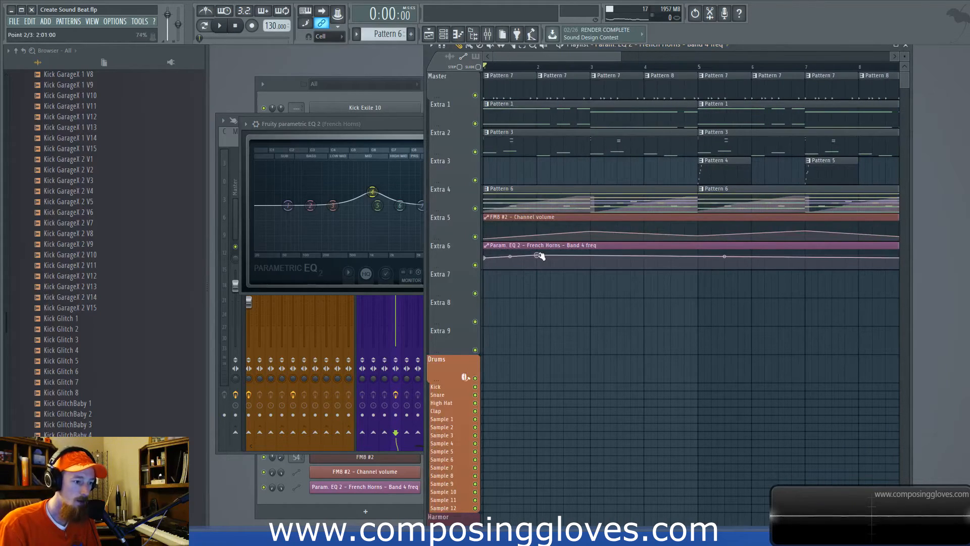
{"action": "left_click_drag", "start_coordinate": [654, 259], "coordinate": [657, 262]}
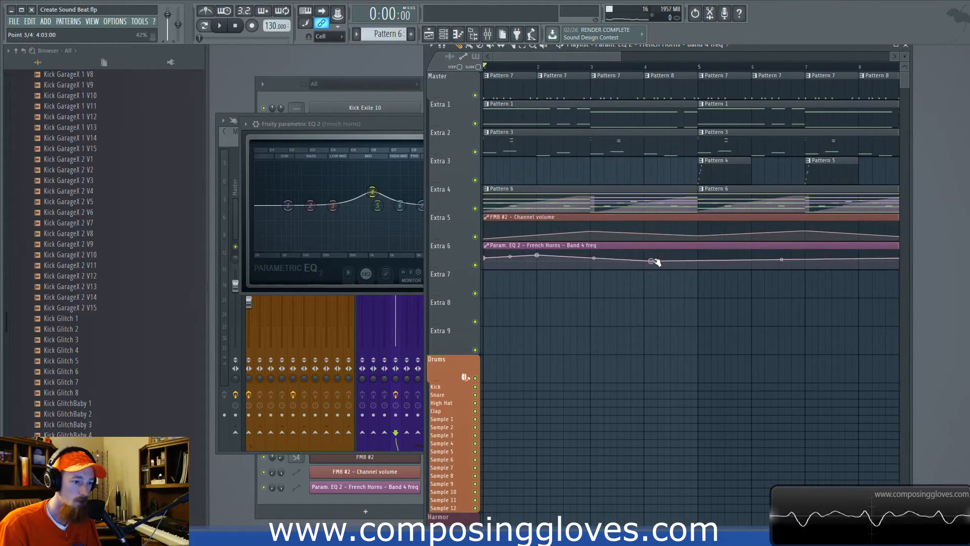
{"action": "right_click", "coordinate": [698, 255]}
{"action": "right_click", "coordinate": [792, 259]}
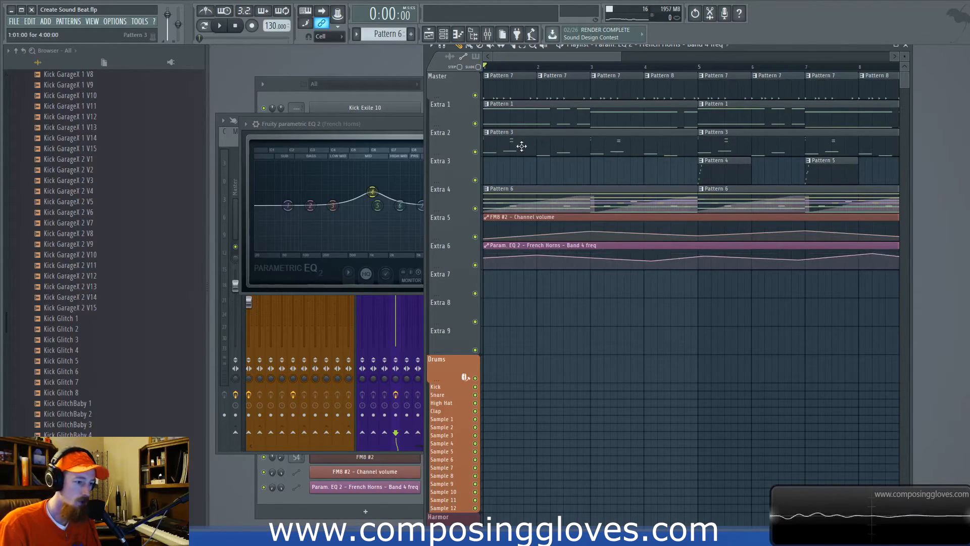
During playback, move the band 4 frequency automation's first dip to bar 4 at 21% and its next peak to bar 5
{"action": "key", "text": "space"}
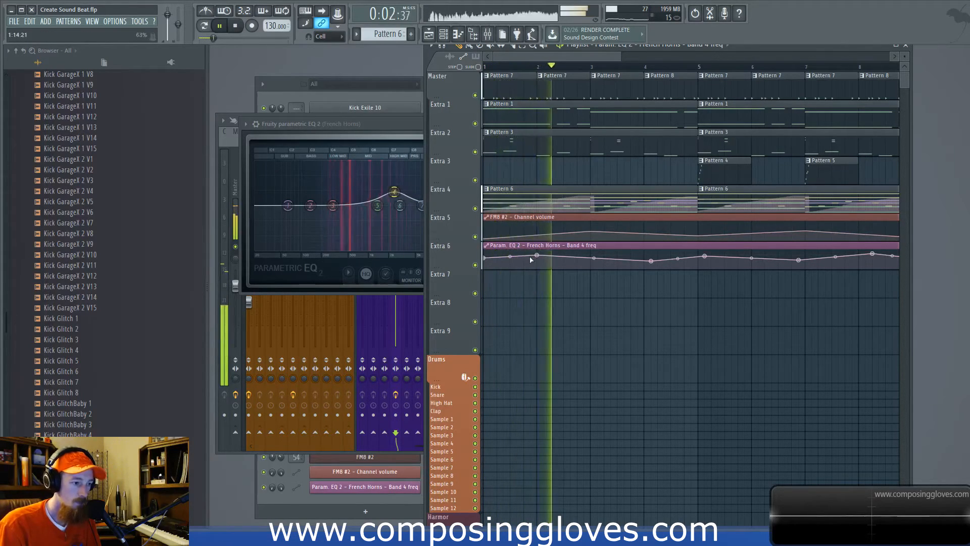
{"action": "left_click_drag", "start_coordinate": [652, 261], "coordinate": [646, 262]}
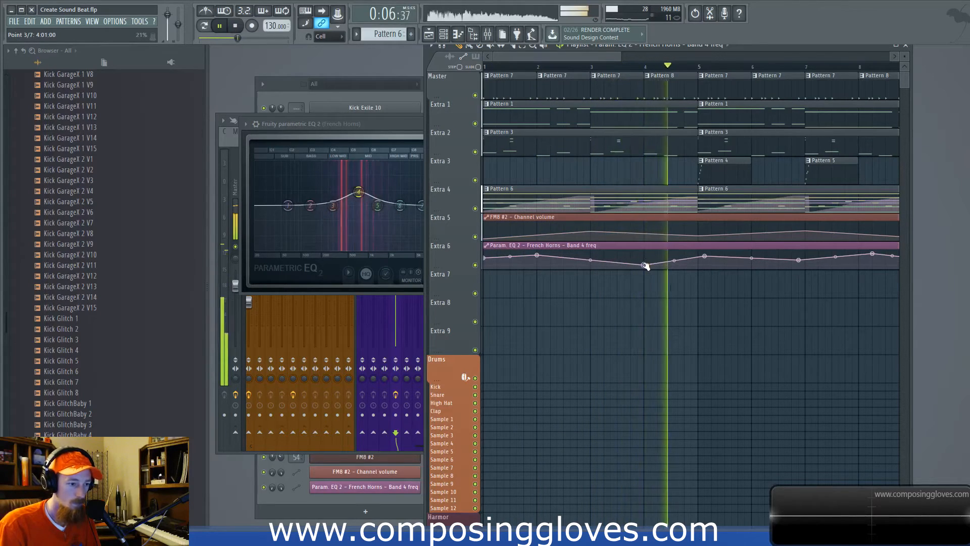
{"action": "scroll", "coordinate": [639, 259], "scroll_direction": "right", "scroll_amount": 2}
{"action": "left_click_drag", "start_coordinate": [634, 257], "coordinate": [628, 256]}
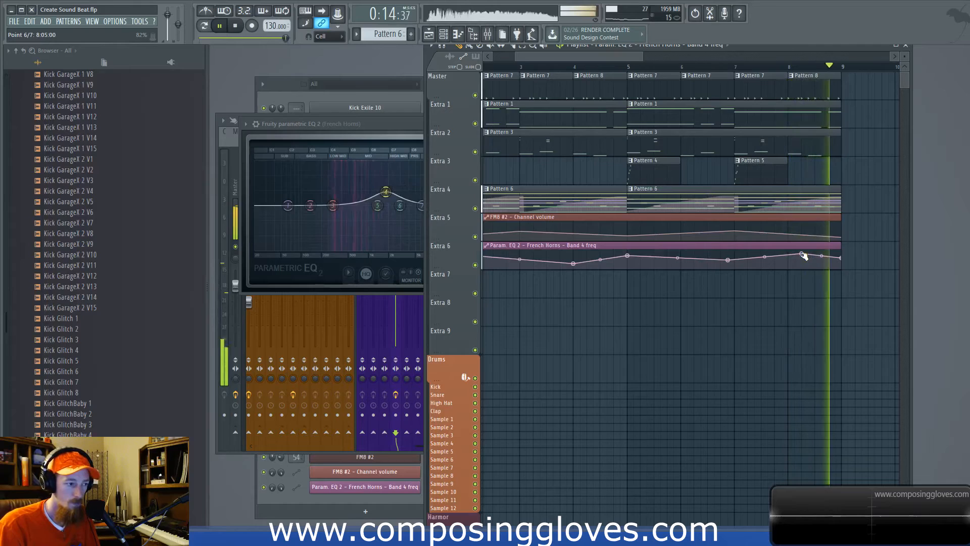
{"action": "key", "text": "space"}
Fine-tune the gain of EQ band 4 on the French Horns while listening, and close the EQ
{"action": "left_click", "coordinate": [389, 190]}
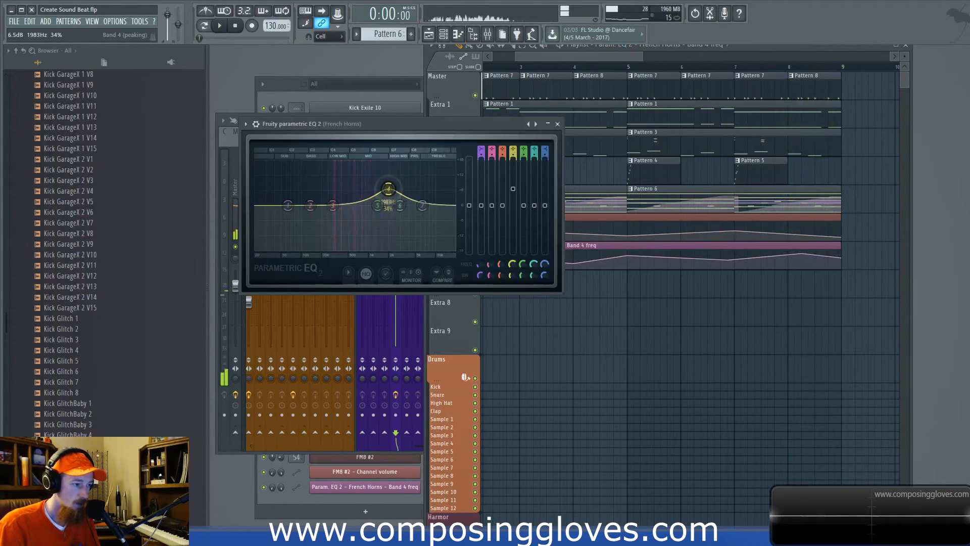
{"action": "key", "text": "space"}
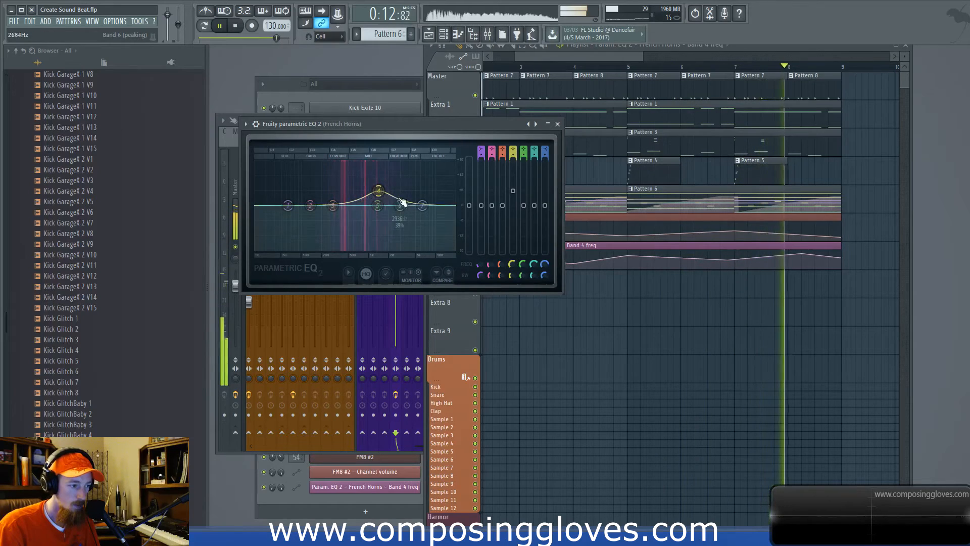
{"action": "left_click", "coordinate": [557, 124]}
{"action": "key", "text": "space"}
Automate the French Horns' send to Verb Send with peaks at bars 3, 4 and 8, curving the fall after bar 4
{"action": "left_click", "coordinate": [488, 34]}
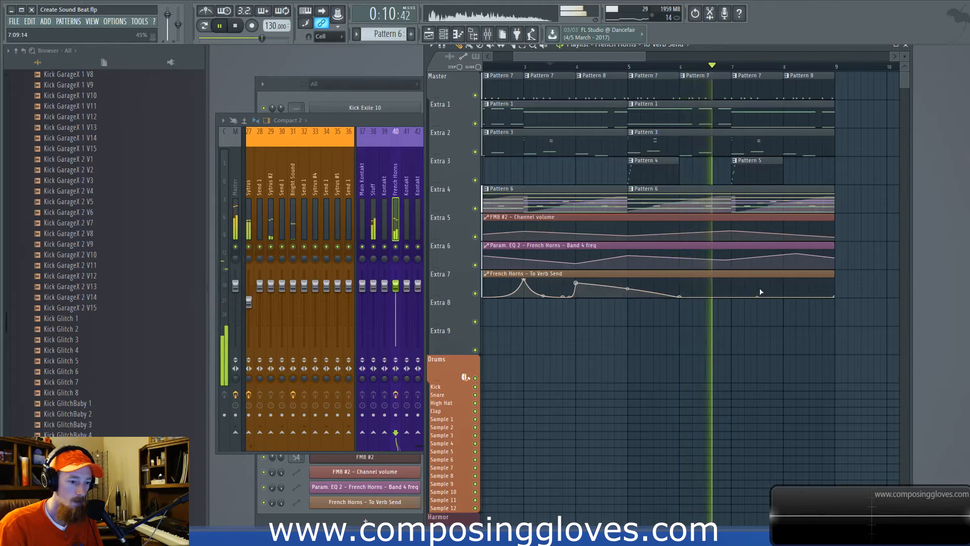
{"action": "right_click", "coordinate": [779, 282]}
{"action": "left_click_drag", "start_coordinate": [777, 282], "coordinate": [784, 280]}
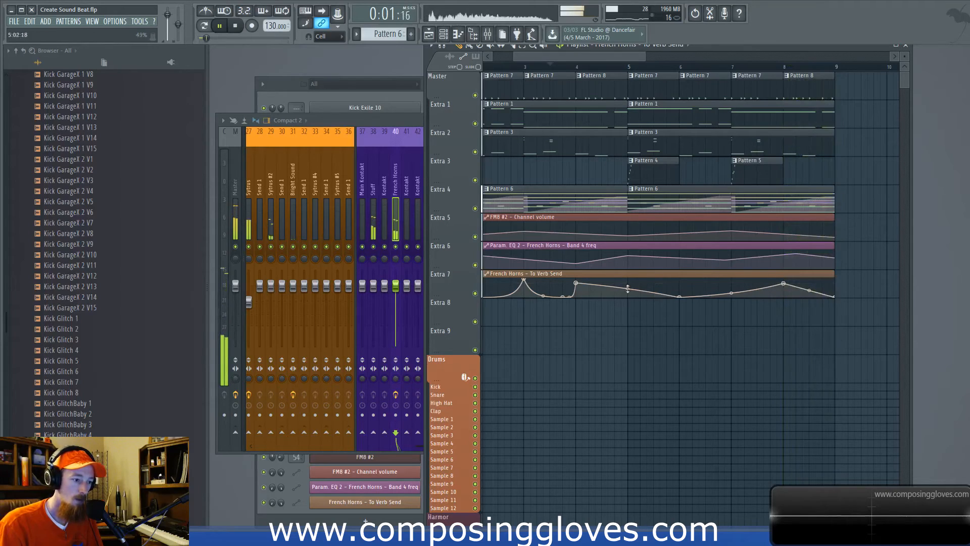
{"action": "scroll", "coordinate": [546, 316], "scroll_direction": "down", "scroll_amount": 3}
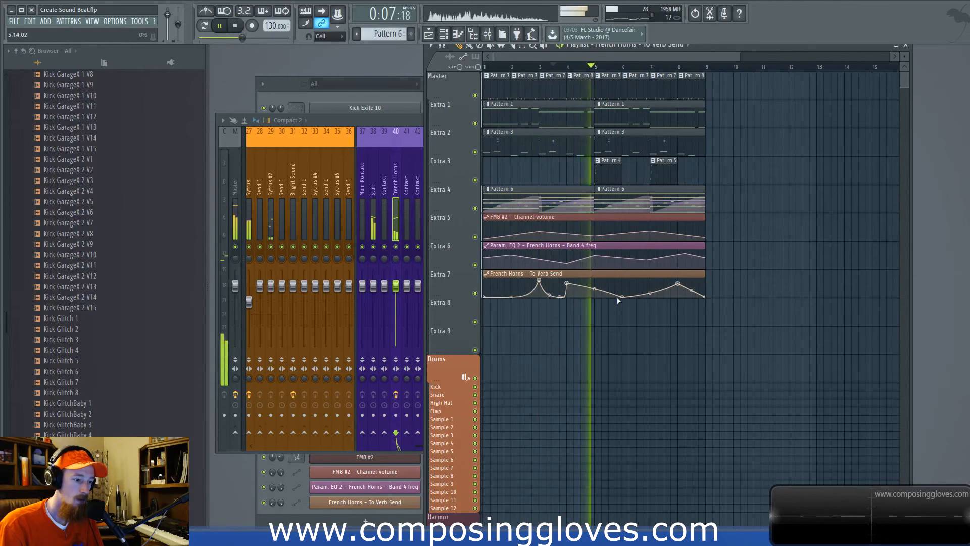
{"action": "left_click_drag", "start_coordinate": [595, 290], "coordinate": [595, 295]}
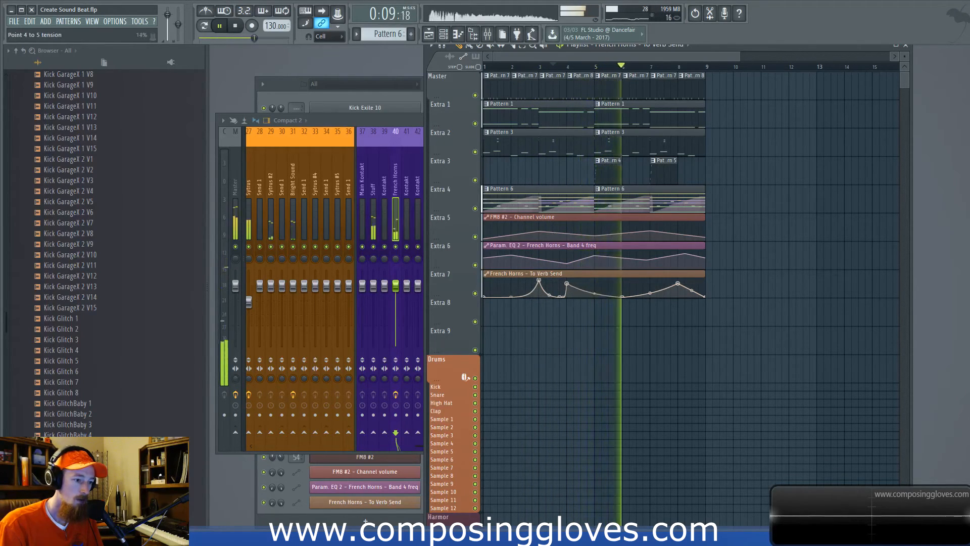
Stop playback and review the French Horns mixer track against its automation clips in the playlist
{"action": "left_click", "coordinate": [568, 67]}
{"action": "left_click", "coordinate": [395, 183]}
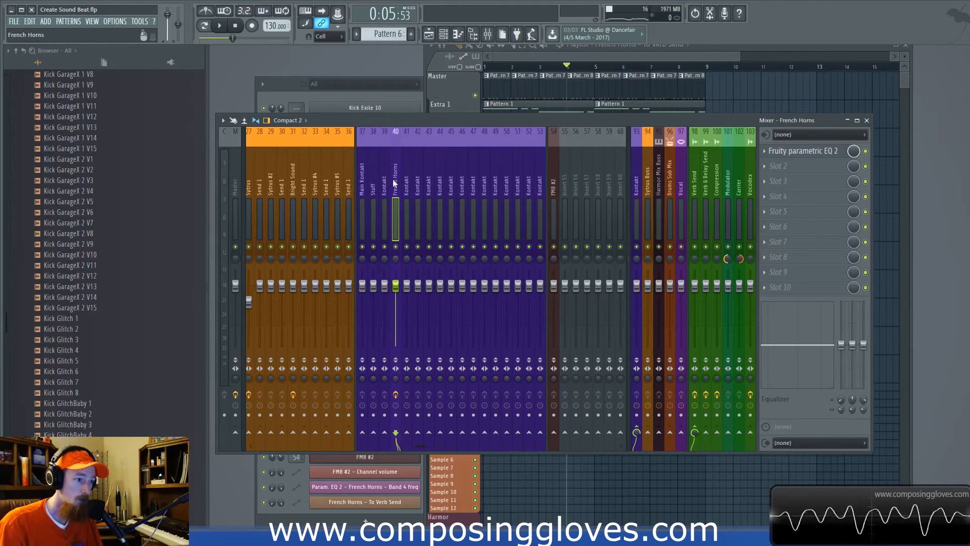
{"action": "left_click", "coordinate": [589, 57]}
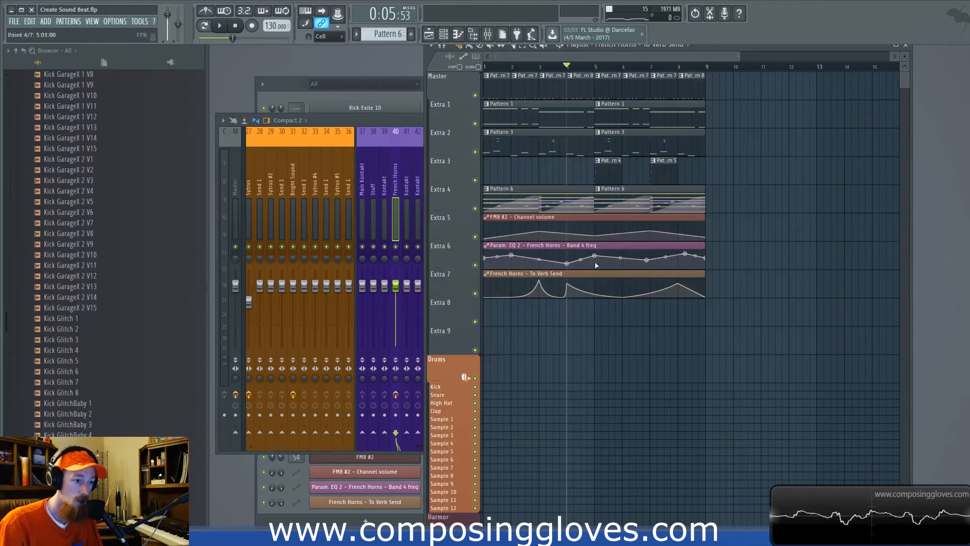
{"action": "left_click", "coordinate": [551, 284]}
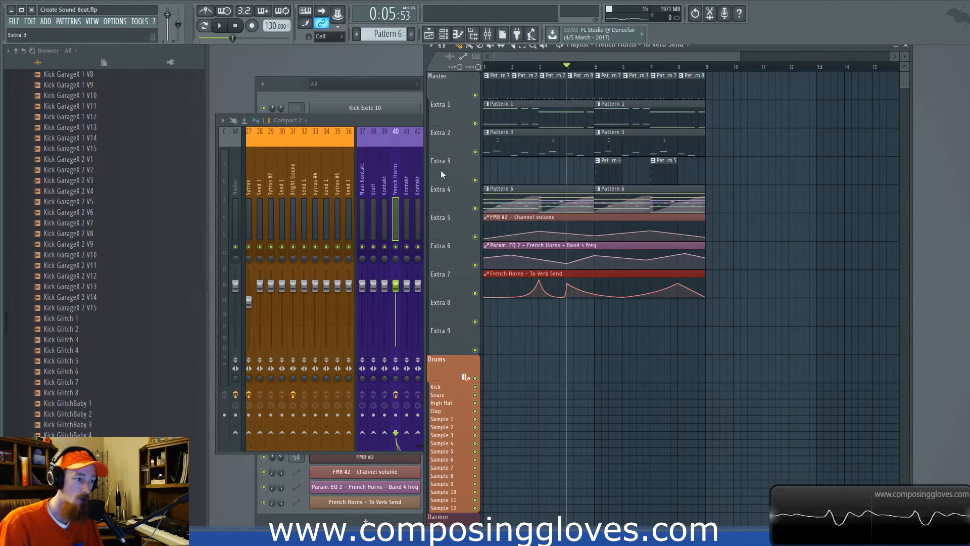
{"action": "left_click", "coordinate": [405, 119]}
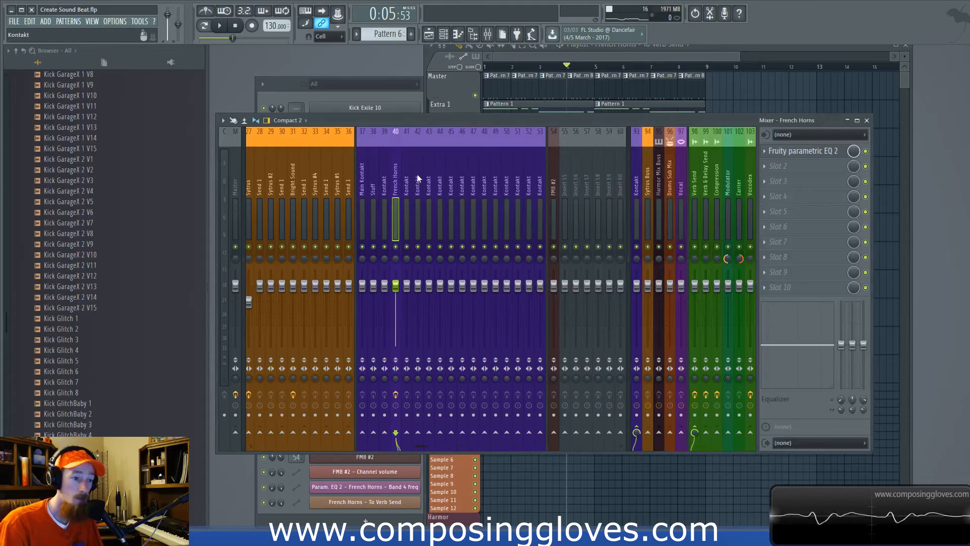
{"action": "left_click", "coordinate": [590, 68]}
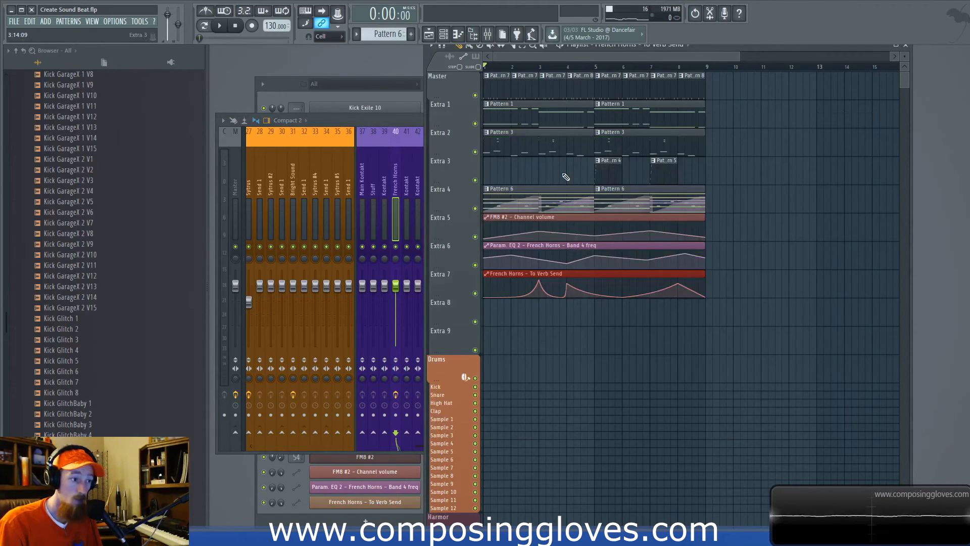
{"action": "scroll", "coordinate": [554, 177], "scroll_direction": "up", "scroll_amount": 3}
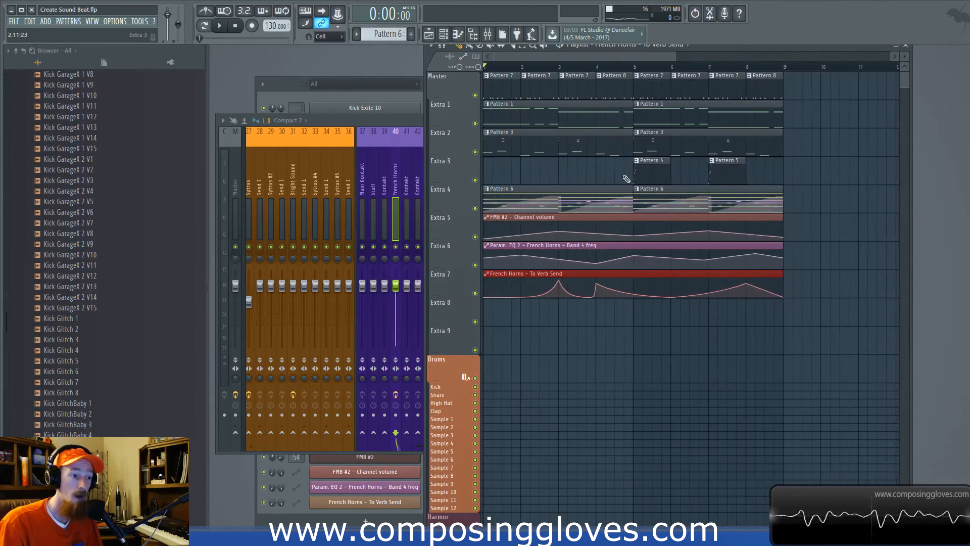
Look over the French Horns track and the neighbouring Kontakt tracks in the mixer
{"action": "left_click", "coordinate": [393, 185]}
{"action": "left_click", "coordinate": [386, 186]}
{"action": "left_click", "coordinate": [418, 185]}
{"action": "left_click", "coordinate": [462, 183]}
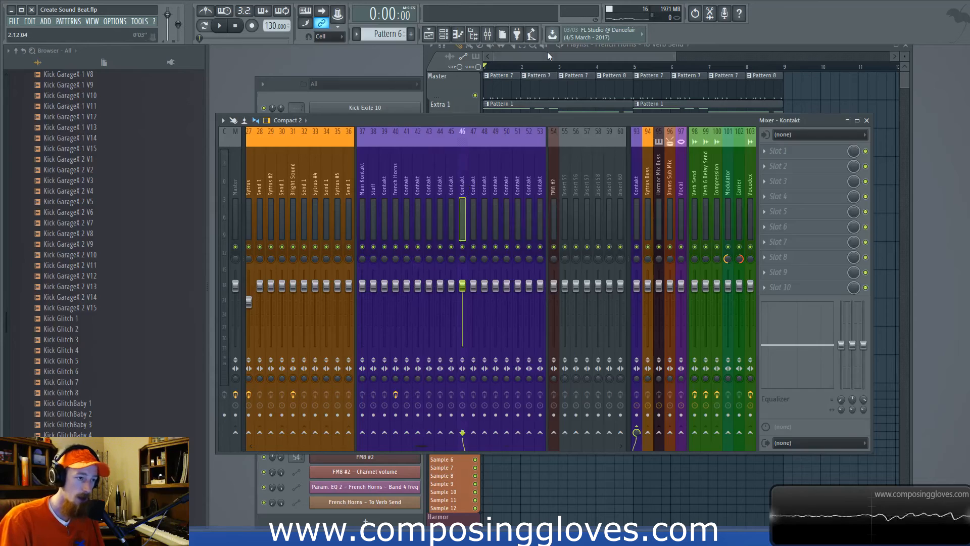
Select all pattern and automation clips in the arrangement, from the Master track down to Extra 7
{"action": "left_click", "coordinate": [549, 56]}
{"action": "left_click_drag", "start_coordinate": [498, 84], "coordinate": [874, 288]}
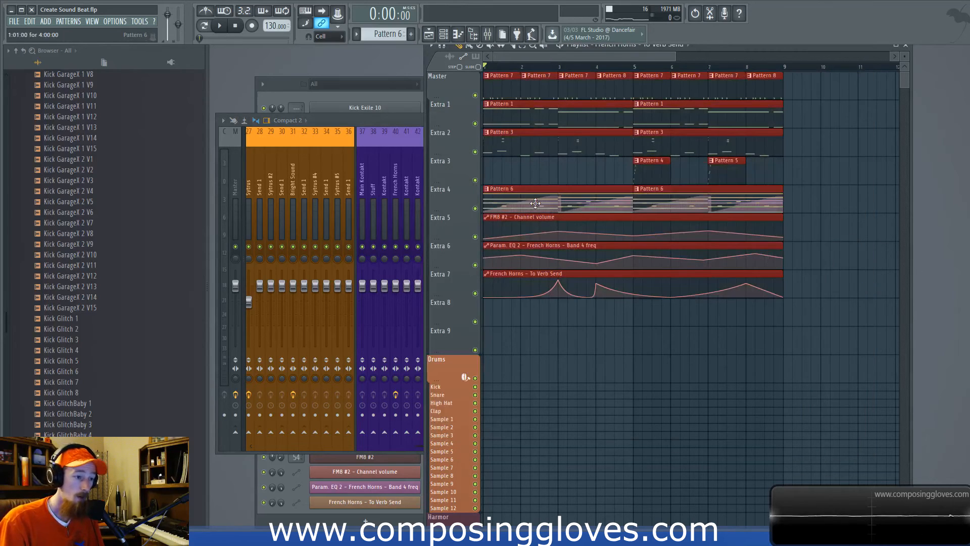
{"action": "left_click", "coordinate": [560, 176]}
{"action": "left_click_drag", "start_coordinate": [496, 72], "coordinate": [827, 337]}
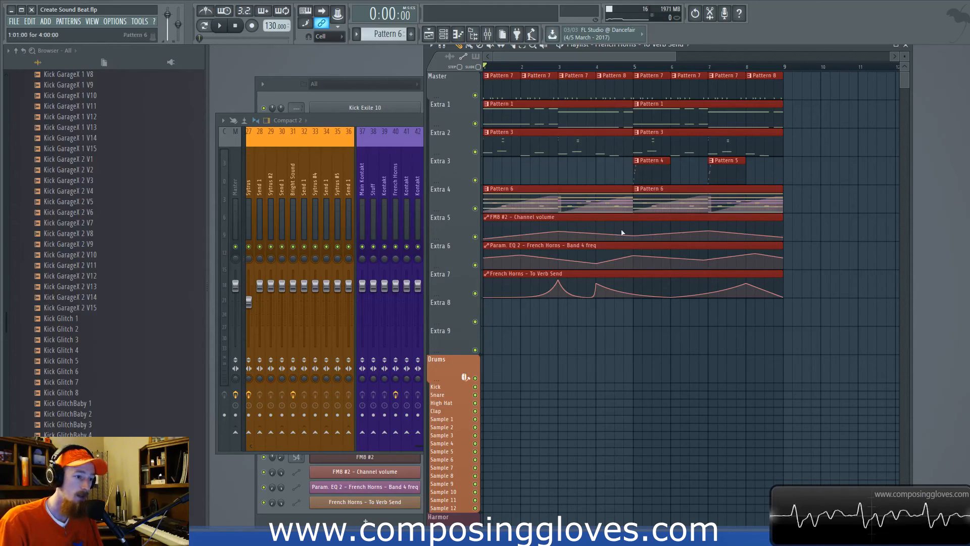
Inspect the Sub Bass Sytrus and the Kontakt multi rack, close both, and clear the playlist clip selection
{"action": "left_click", "coordinate": [397, 101]}
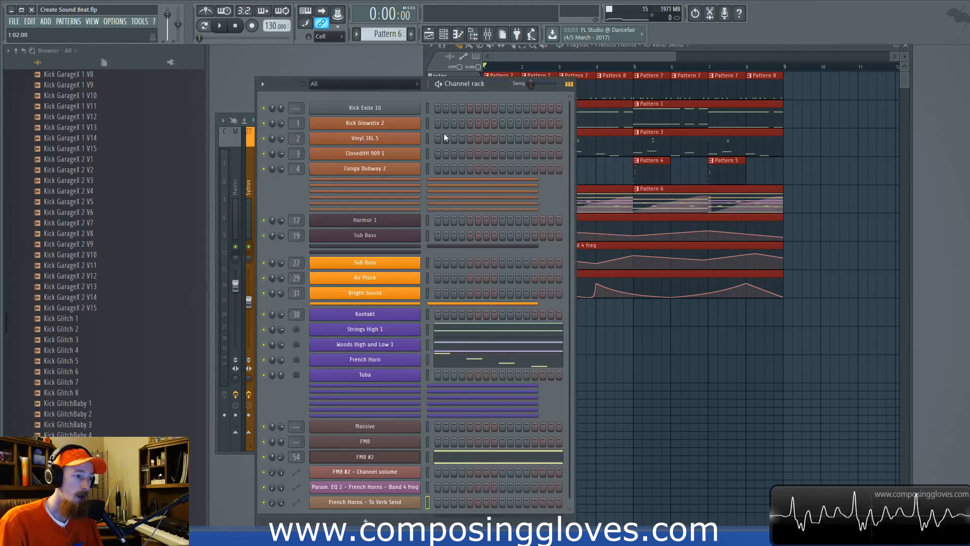
{"action": "left_click", "coordinate": [386, 332]}
{"action": "left_click", "coordinate": [564, 177]}
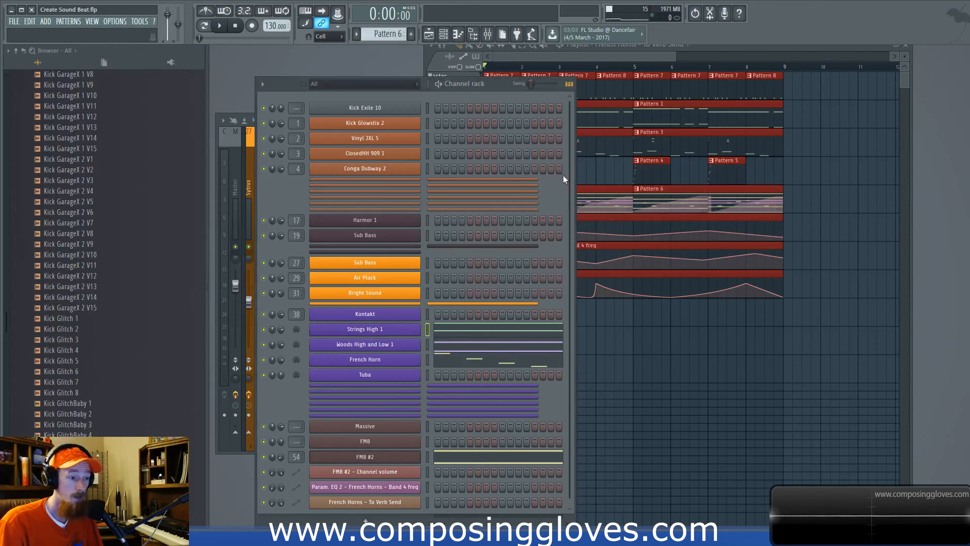
{"action": "left_click", "coordinate": [375, 264]}
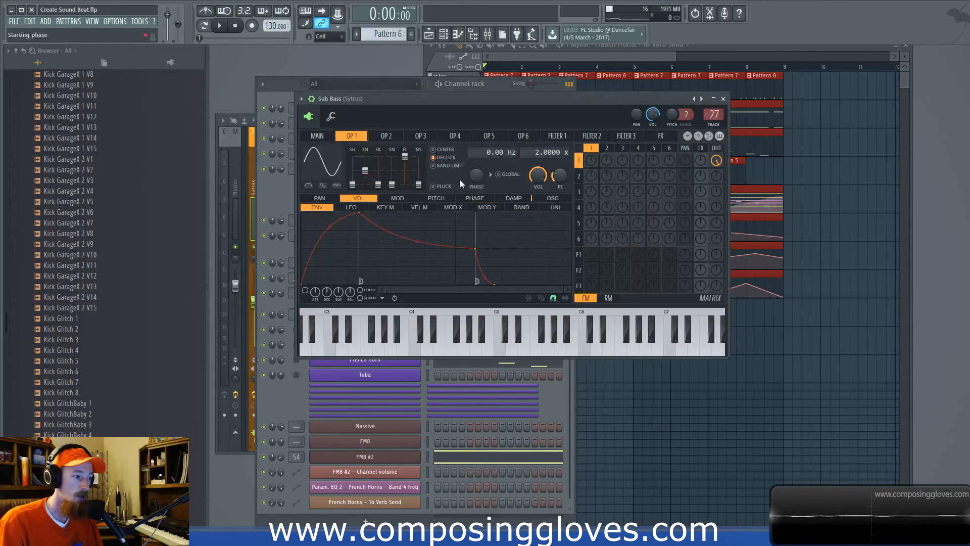
{"action": "left_click", "coordinate": [723, 99]}
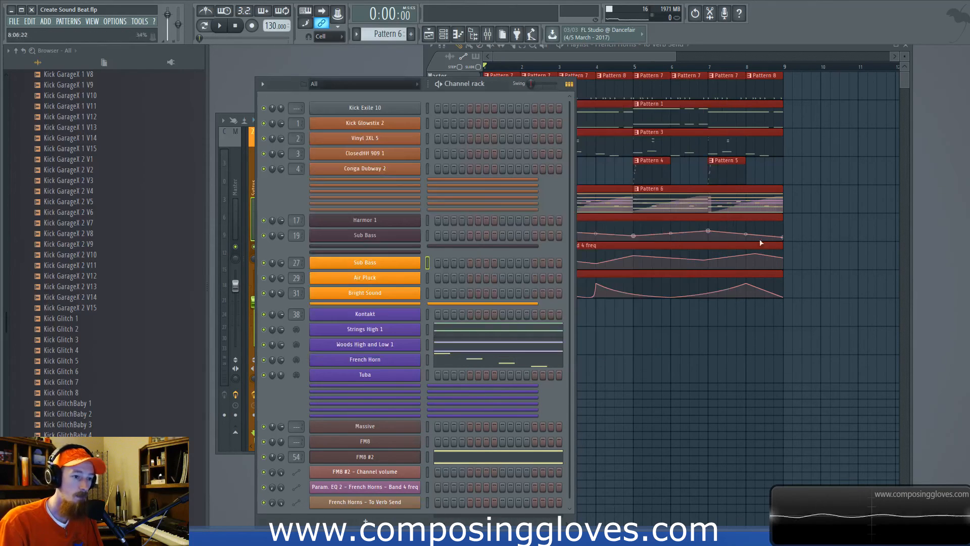
{"action": "left_click", "coordinate": [387, 316]}
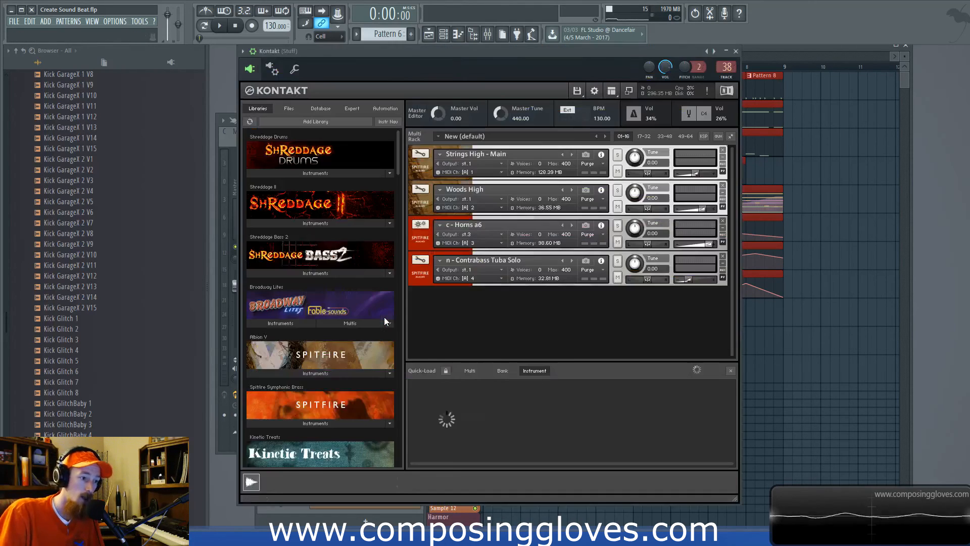
{"action": "left_click", "coordinate": [735, 51]}
{"action": "scroll", "coordinate": [605, 65], "scroll_direction": "down", "scroll_amount": 2}
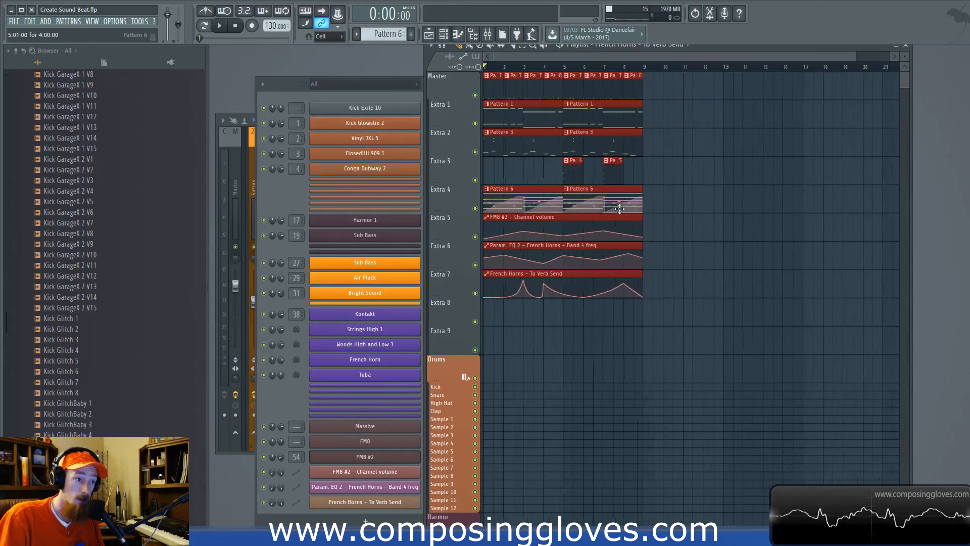
{"action": "left_click", "coordinate": [619, 209]}
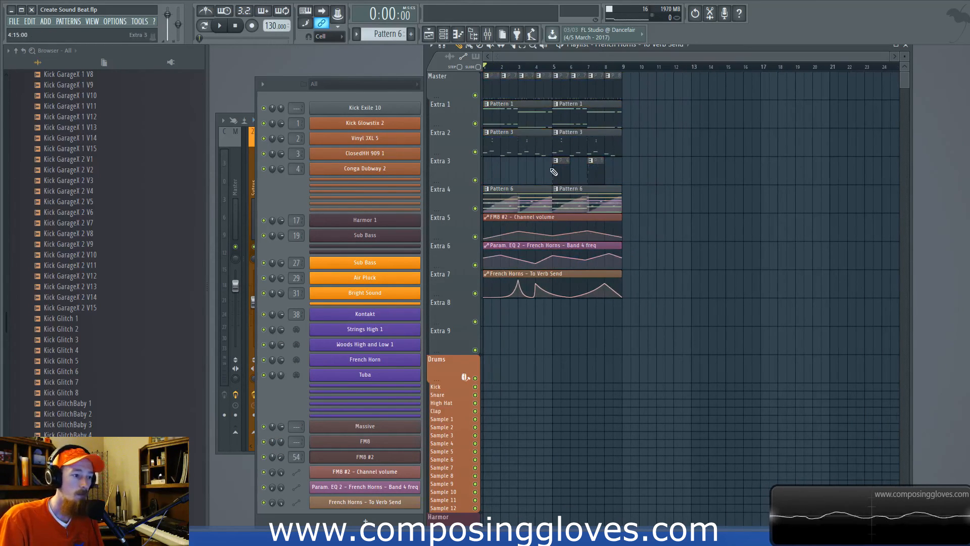